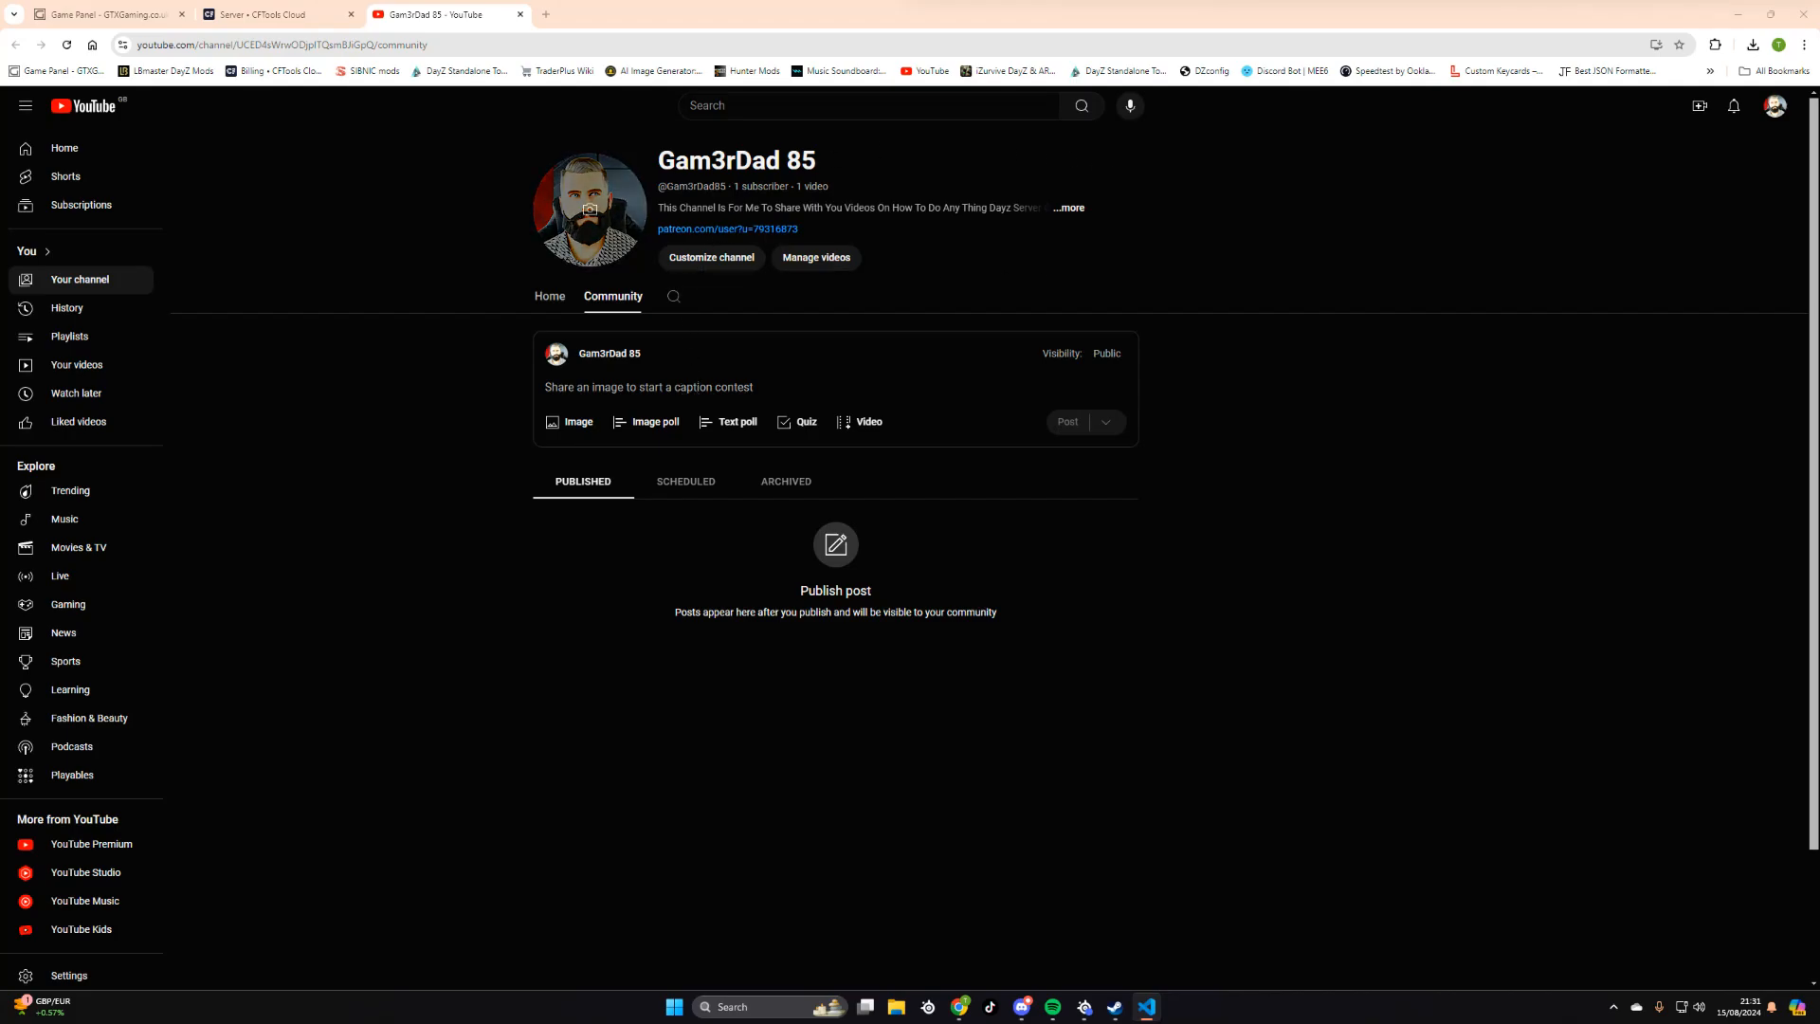
pyautogui.click(546, 14)
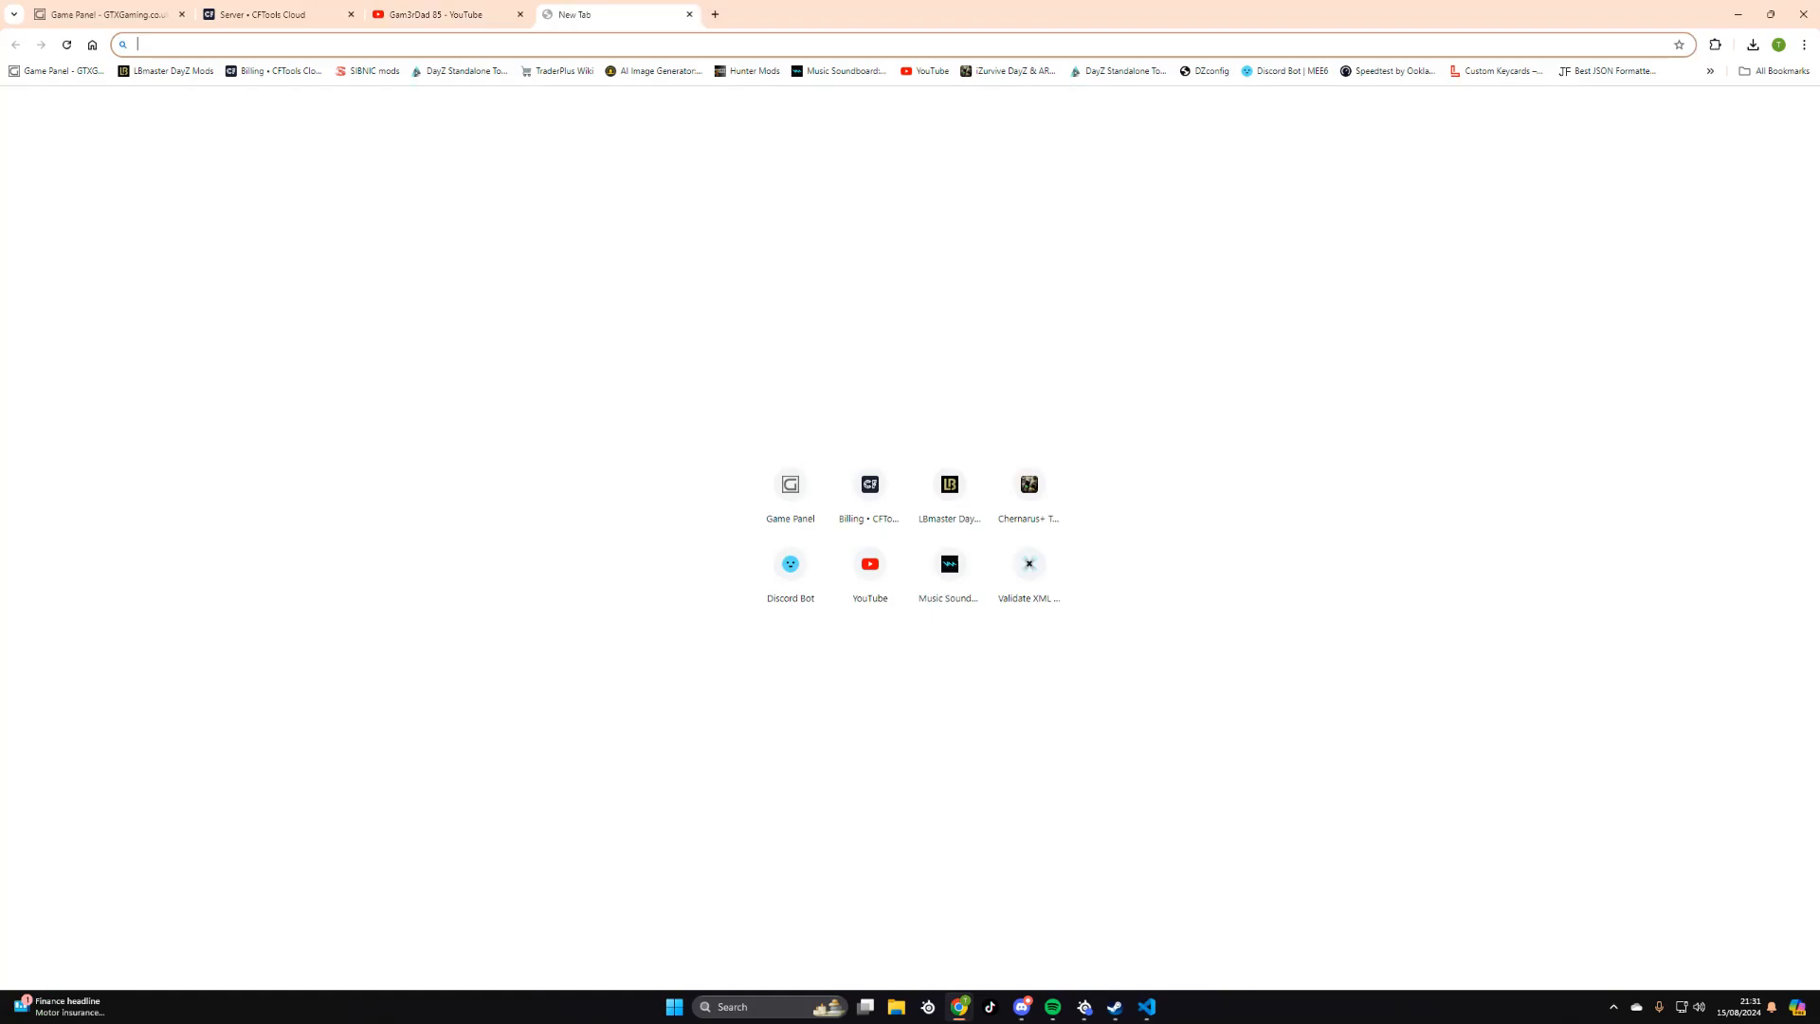
pyautogui.write('https://github.com/BohemiaInteractive')
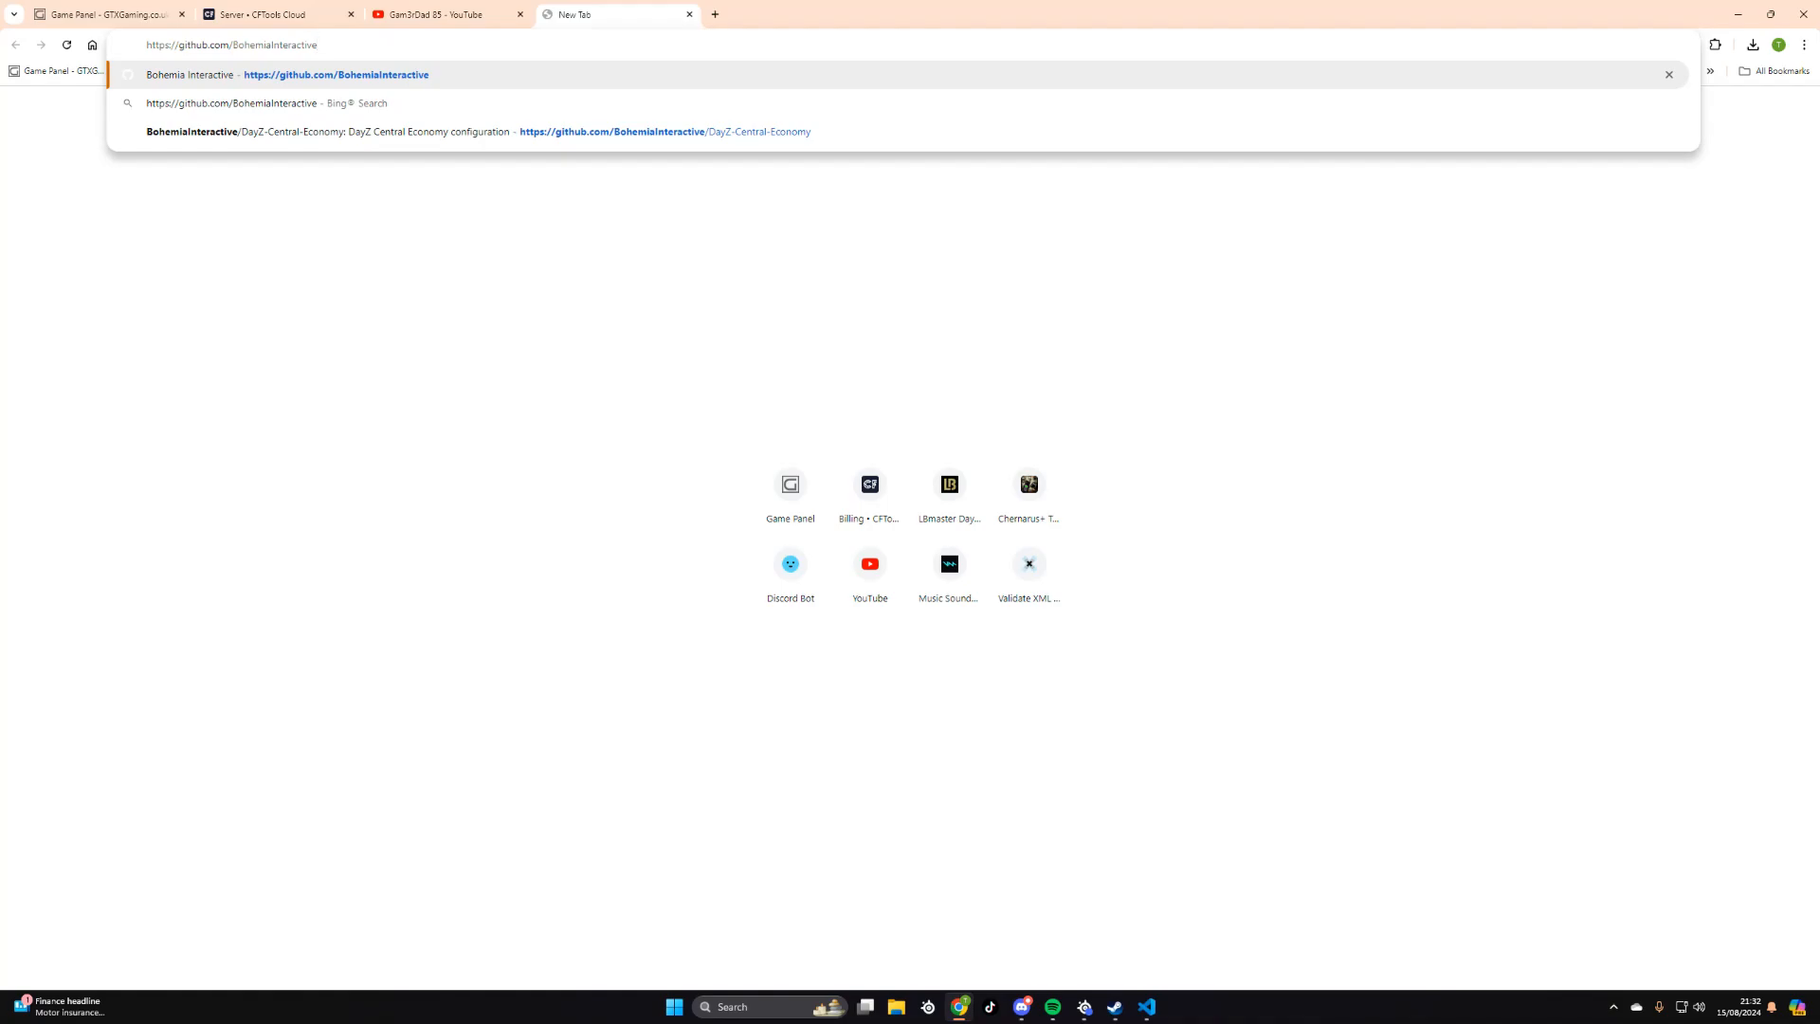
pyautogui.press('Return')
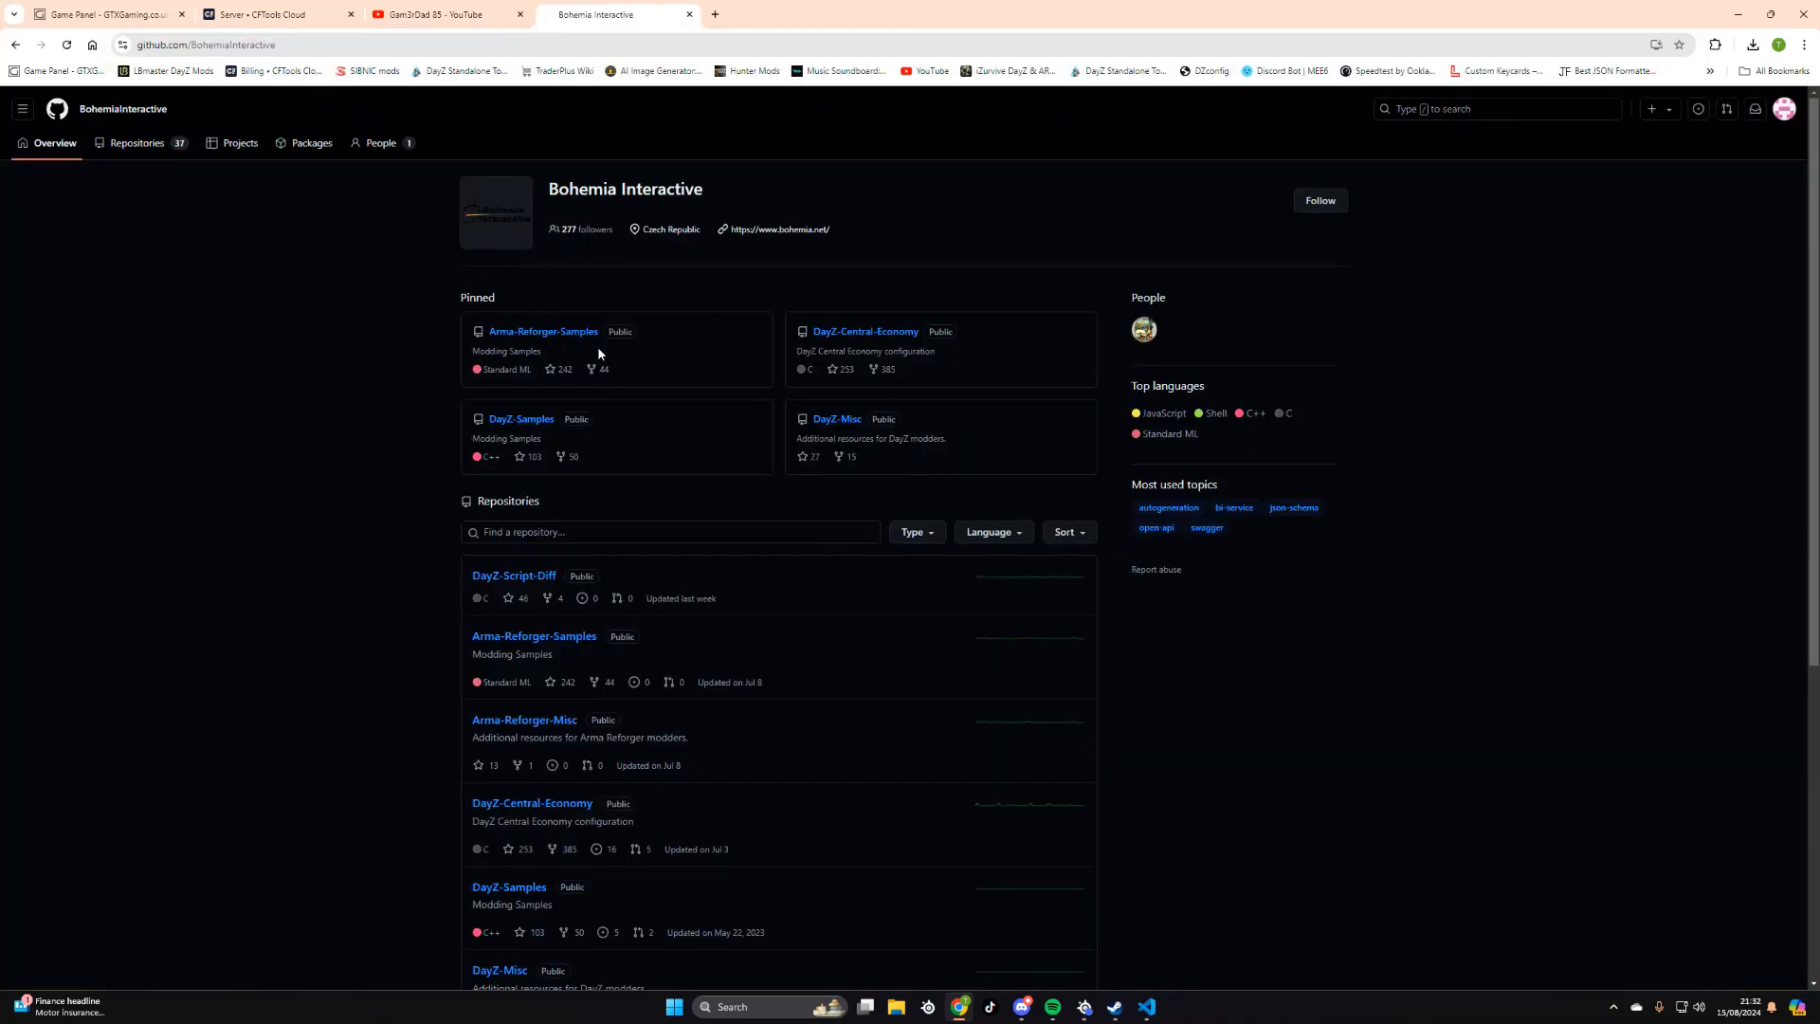
# - Download the DayZ-Central-Economy repository as a ZIP and minimize the browser
pyautogui.click(865, 331)
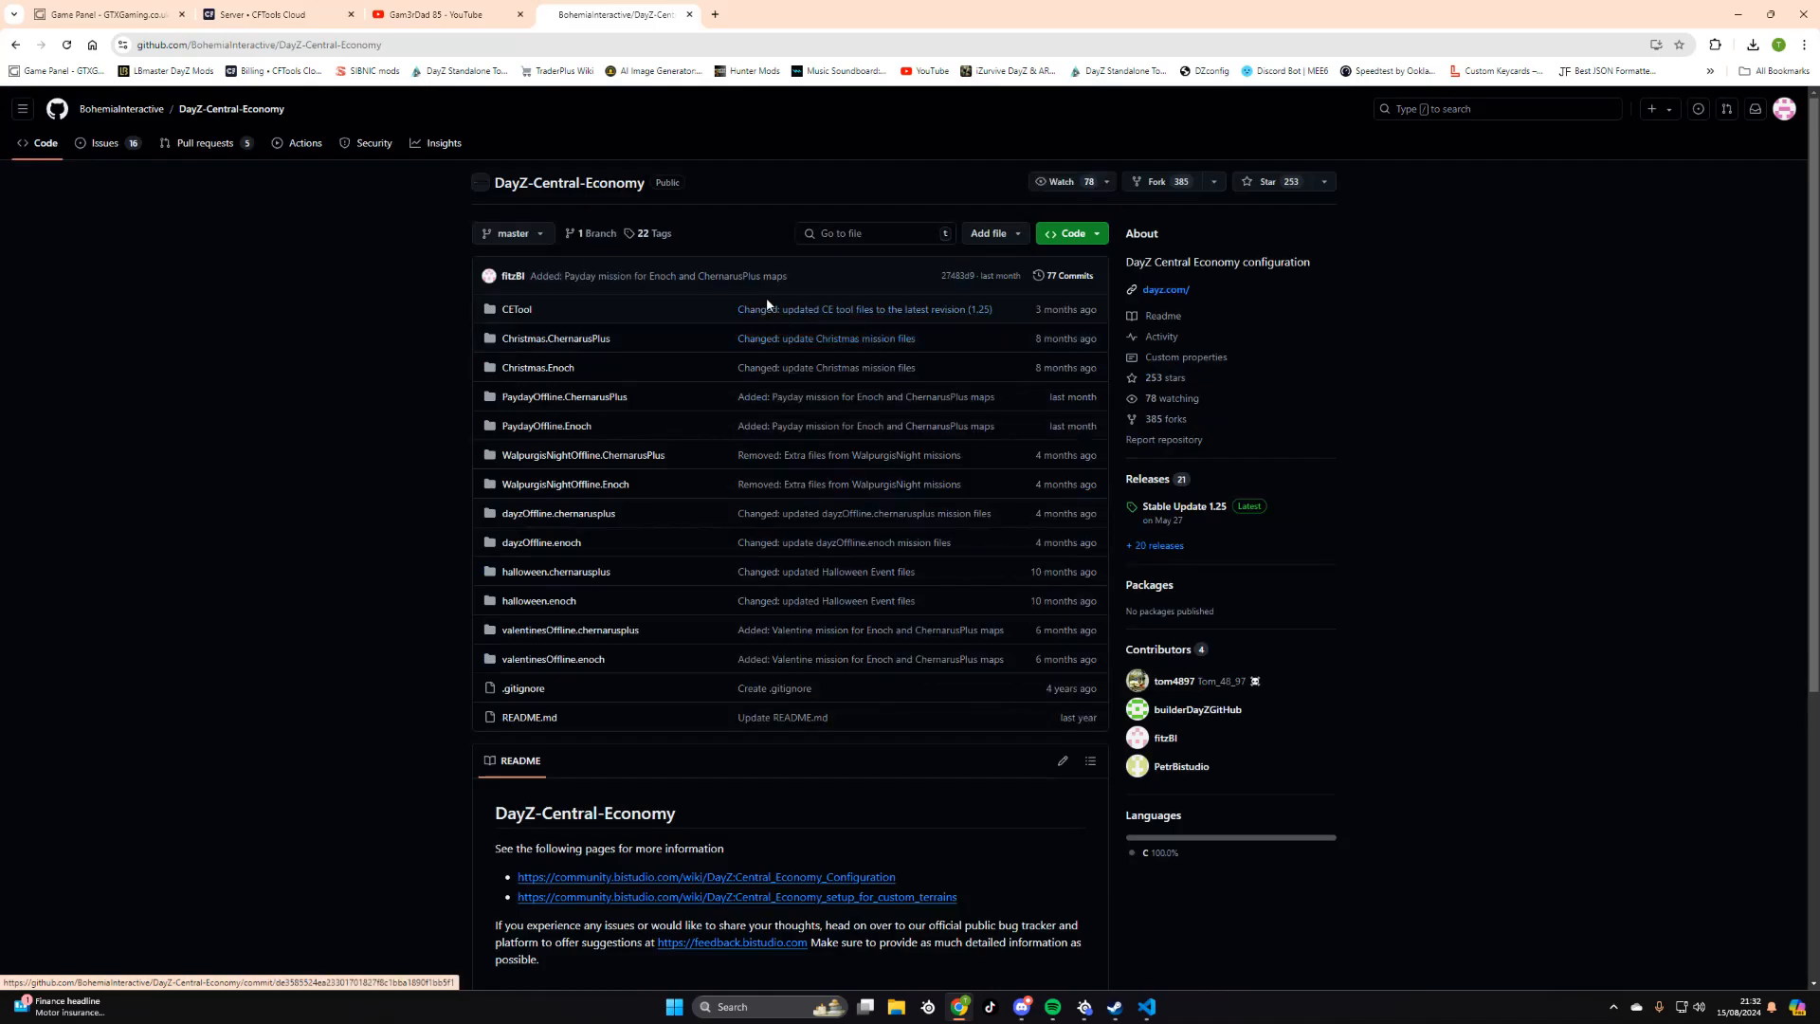
pyautogui.click(1101, 237)
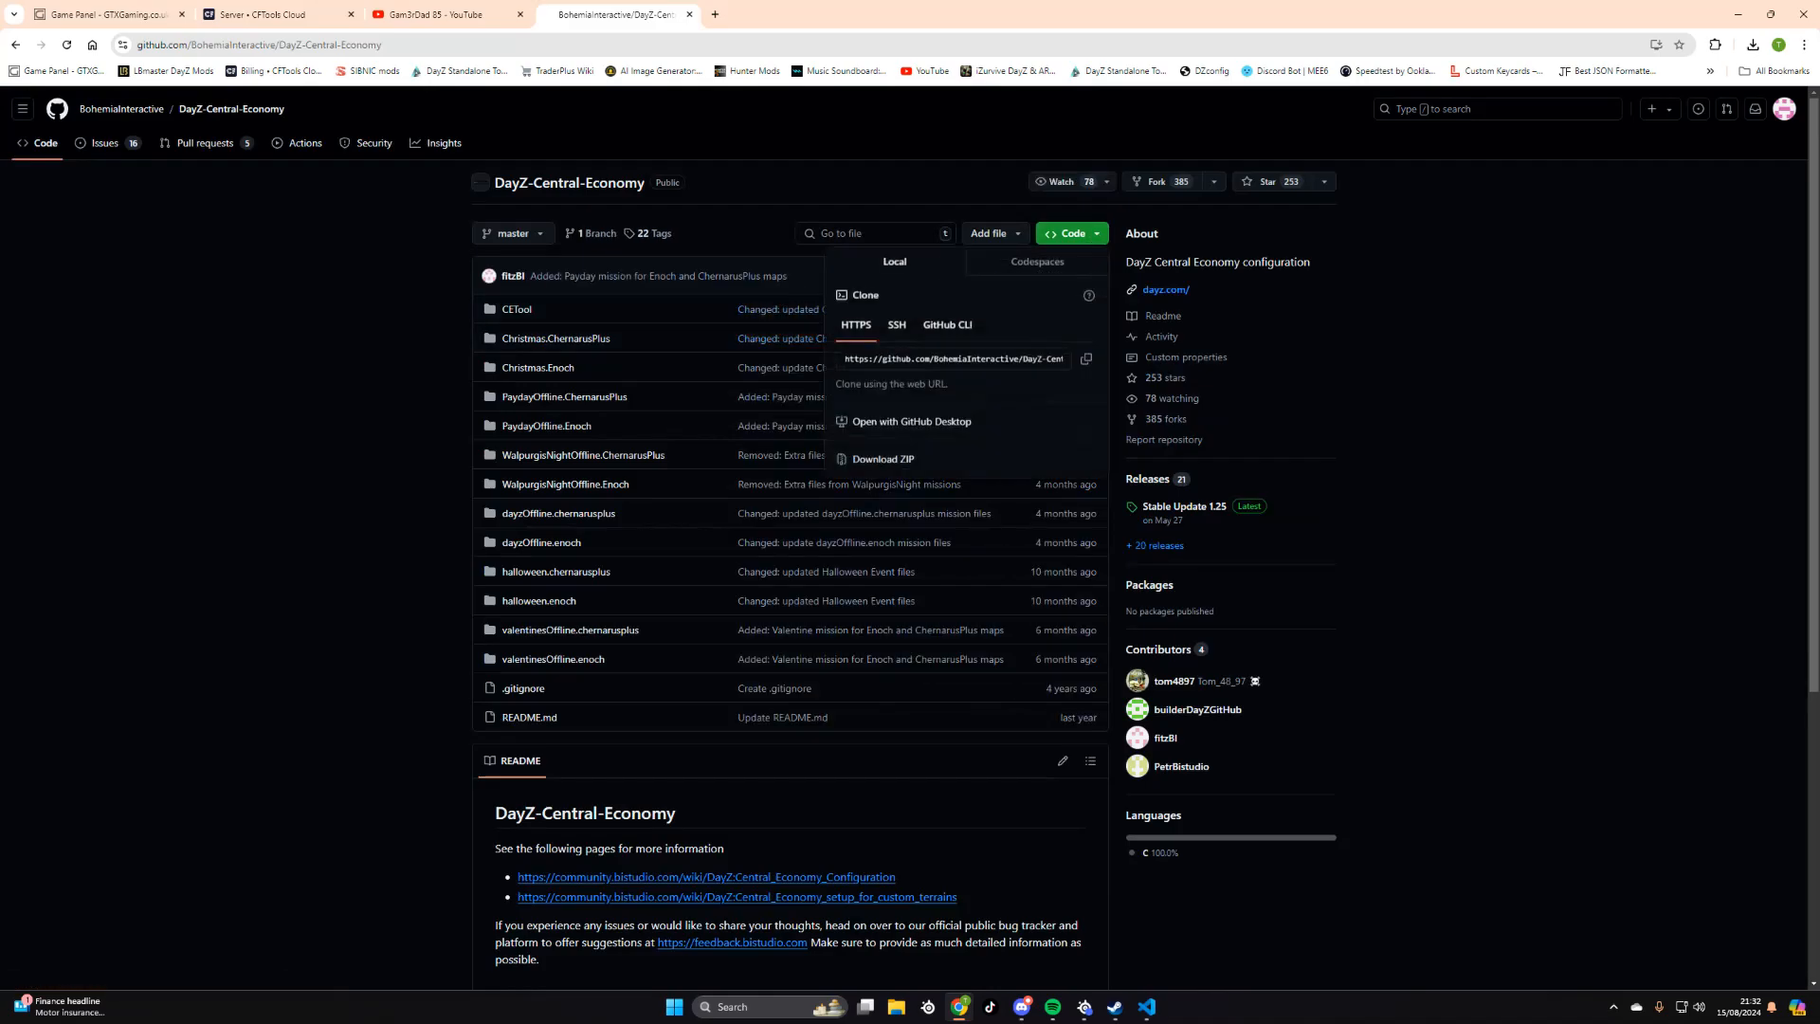
pyautogui.click(902, 465)
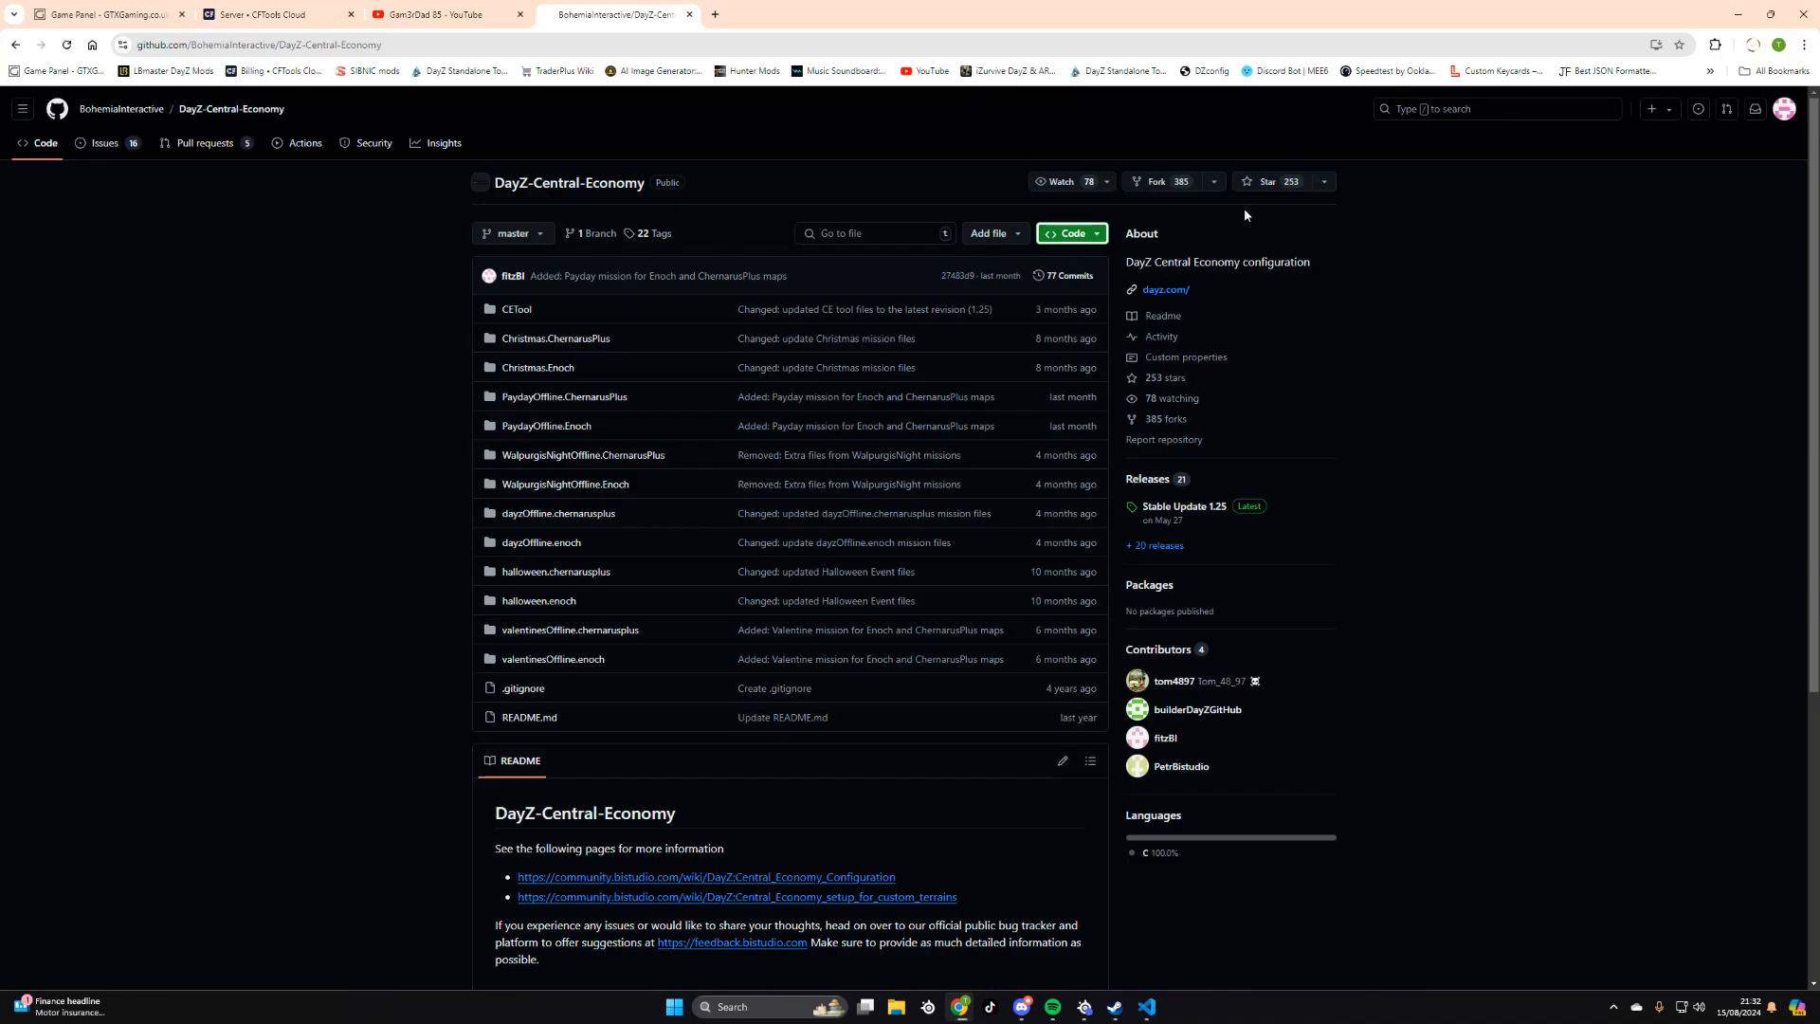
pyautogui.click(1738, 14)
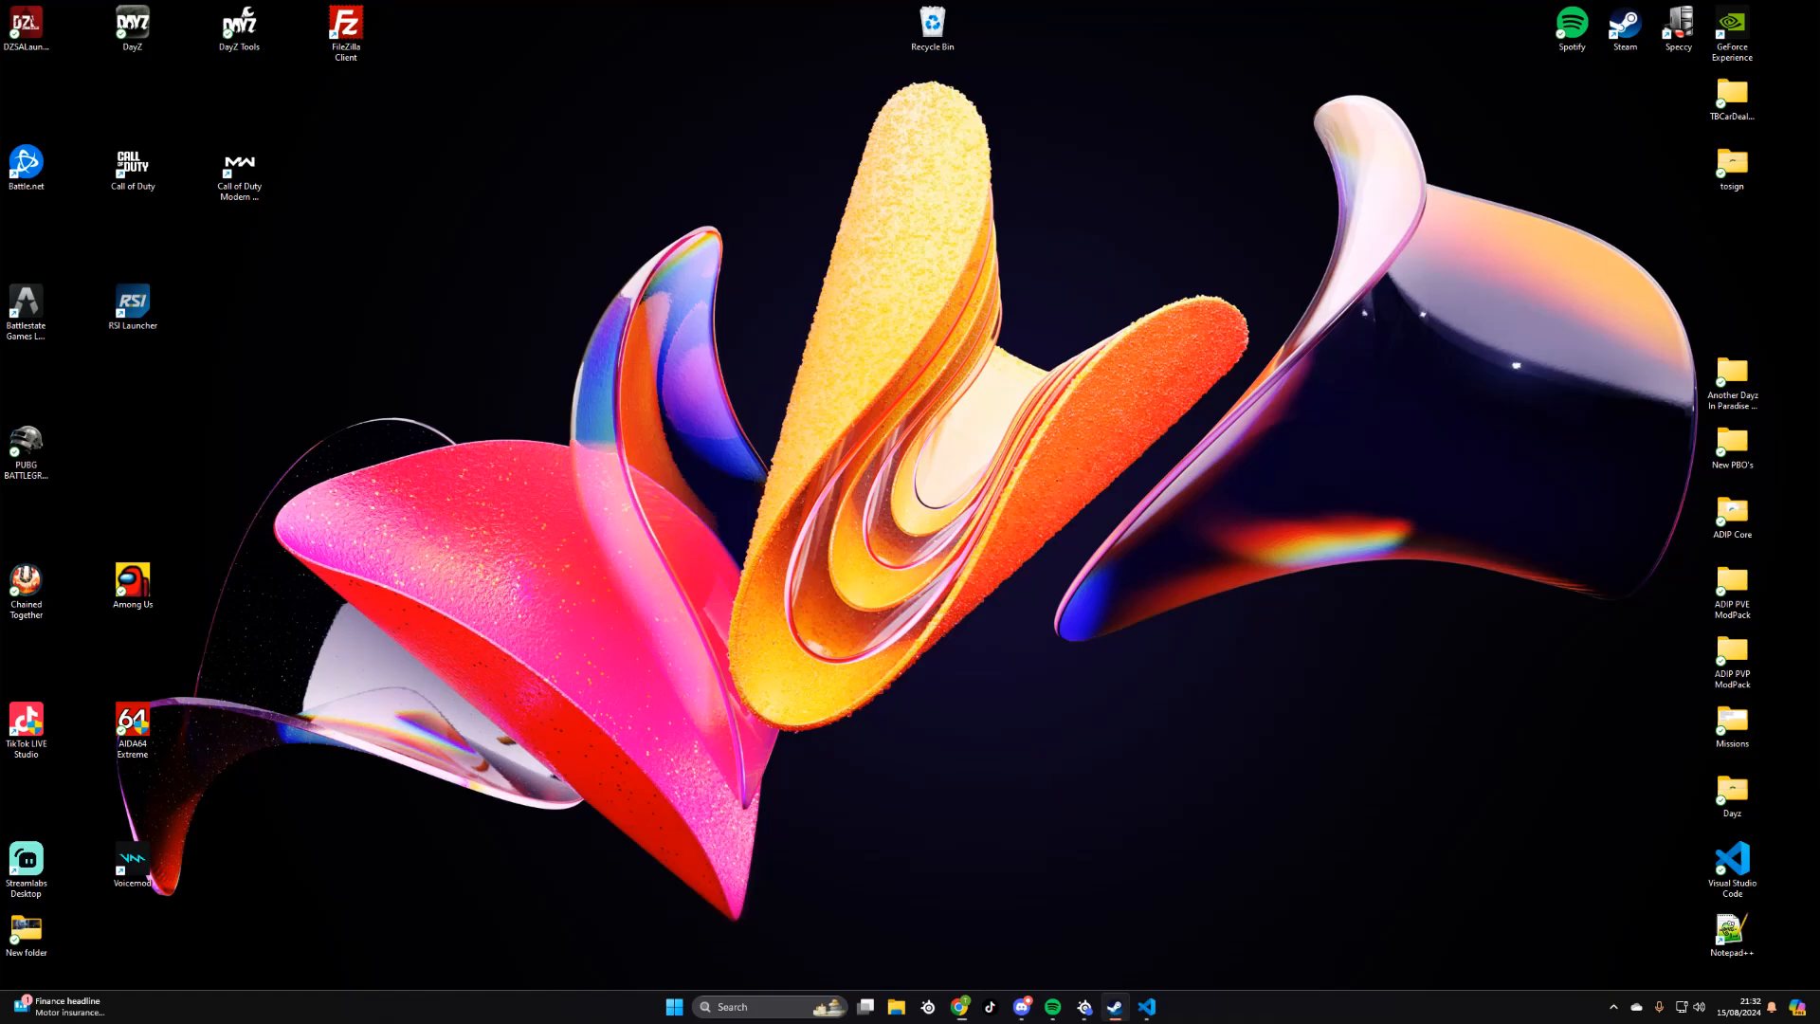
# - Bring the Steam window into view on the desktop, narrow it and position it near the screen's center
pyautogui.moveTo(948, 0); pyautogui.dragTo(1044, 224)
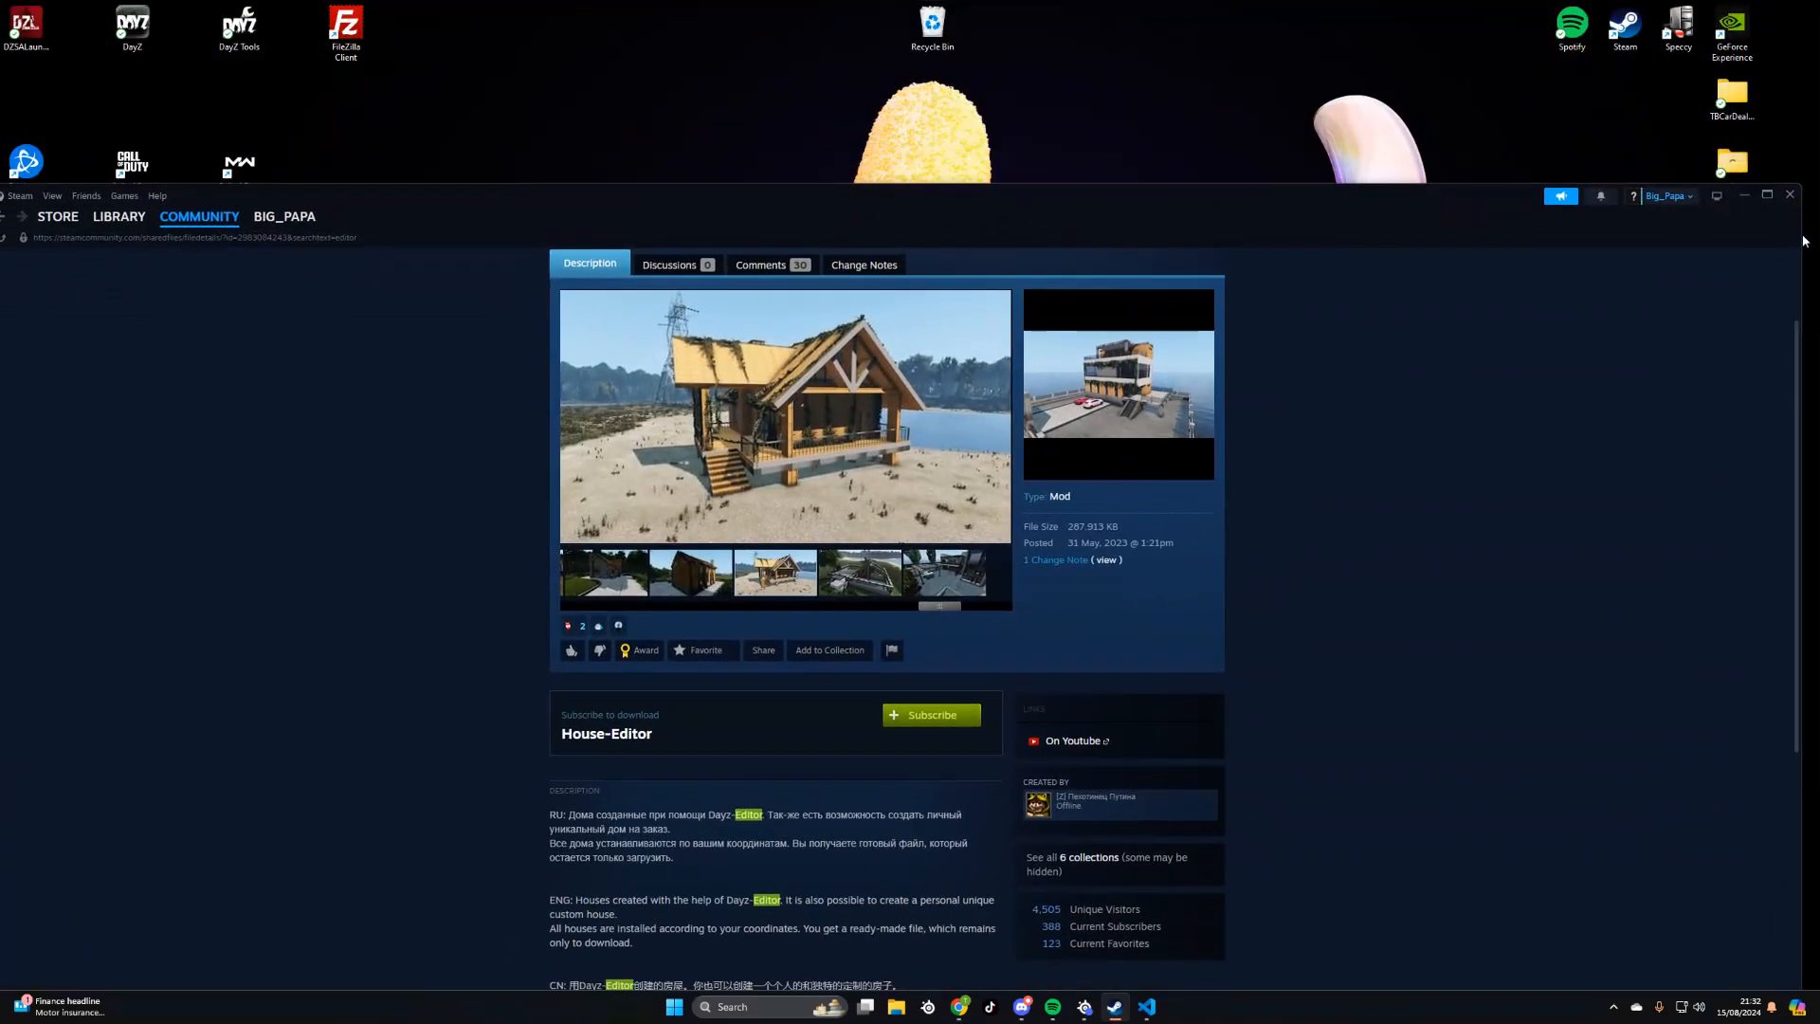
pyautogui.moveTo(1800, 234); pyautogui.dragTo(1490, 234)
pyautogui.moveTo(1075, 198); pyautogui.dragTo(1274, 89)
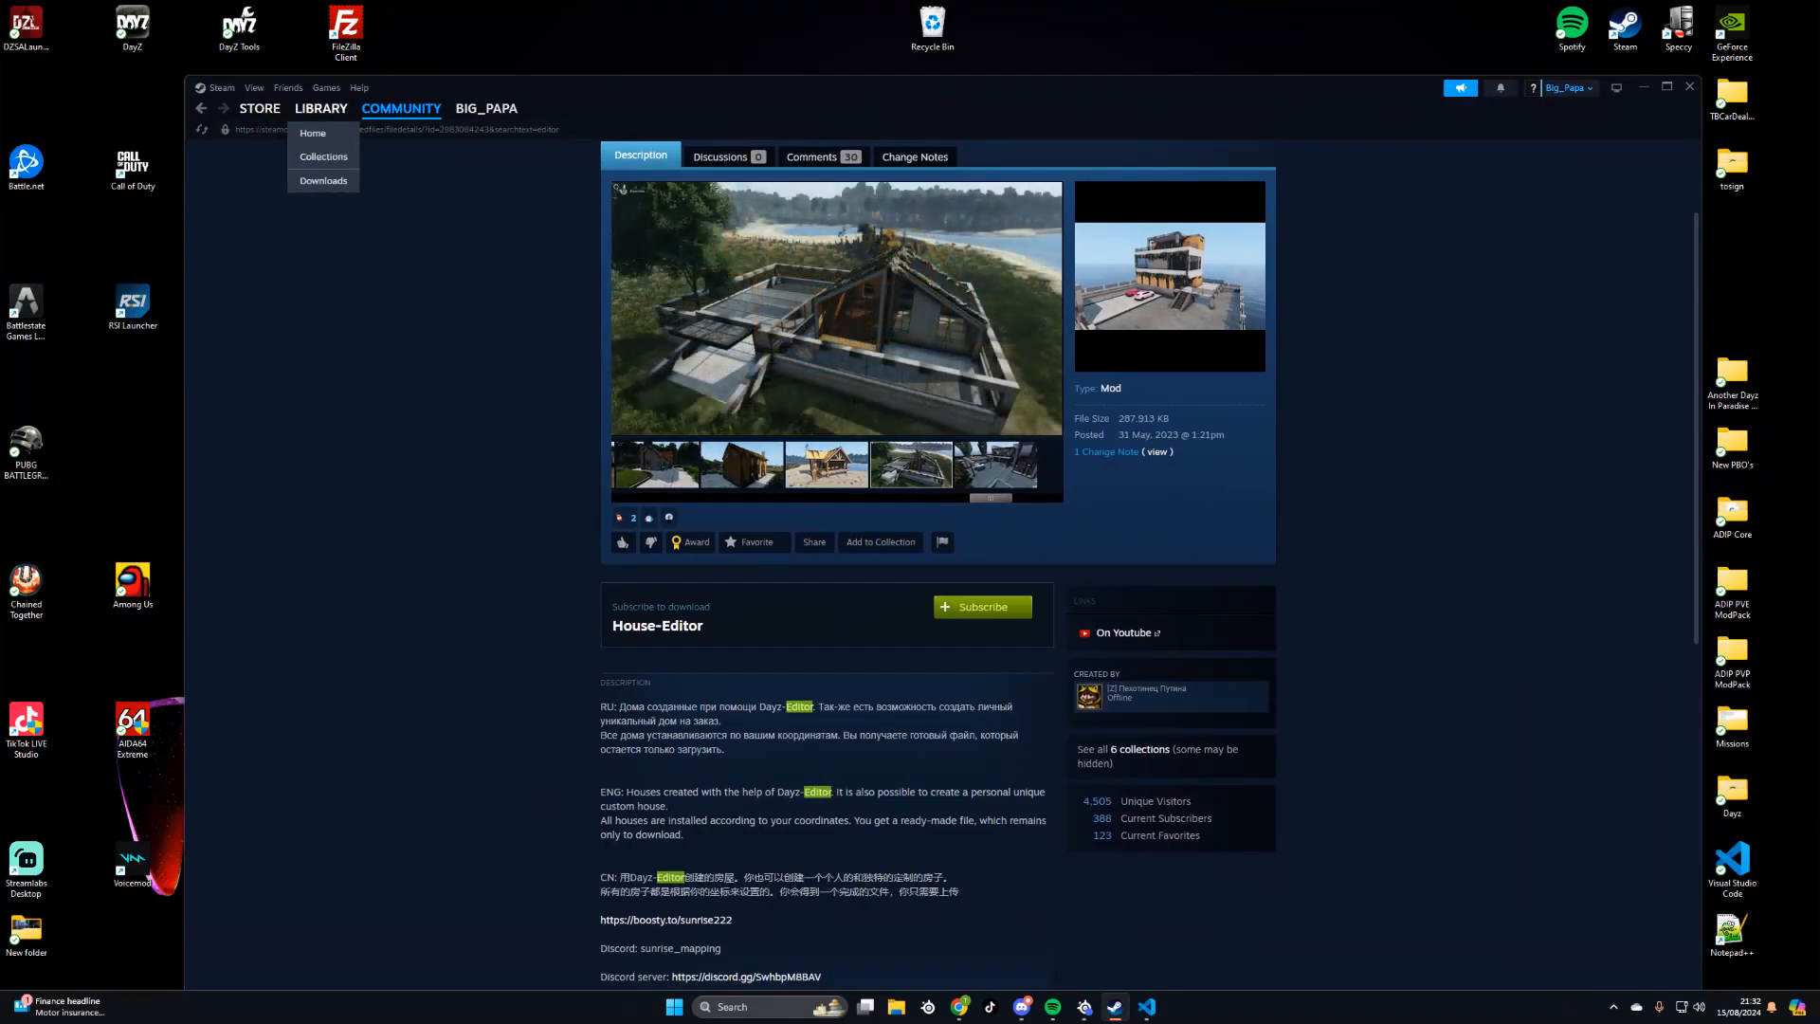
# - Include tools in the Steam library list, locate DayZ Tools there, and close Steam
pyautogui.click(322, 108)
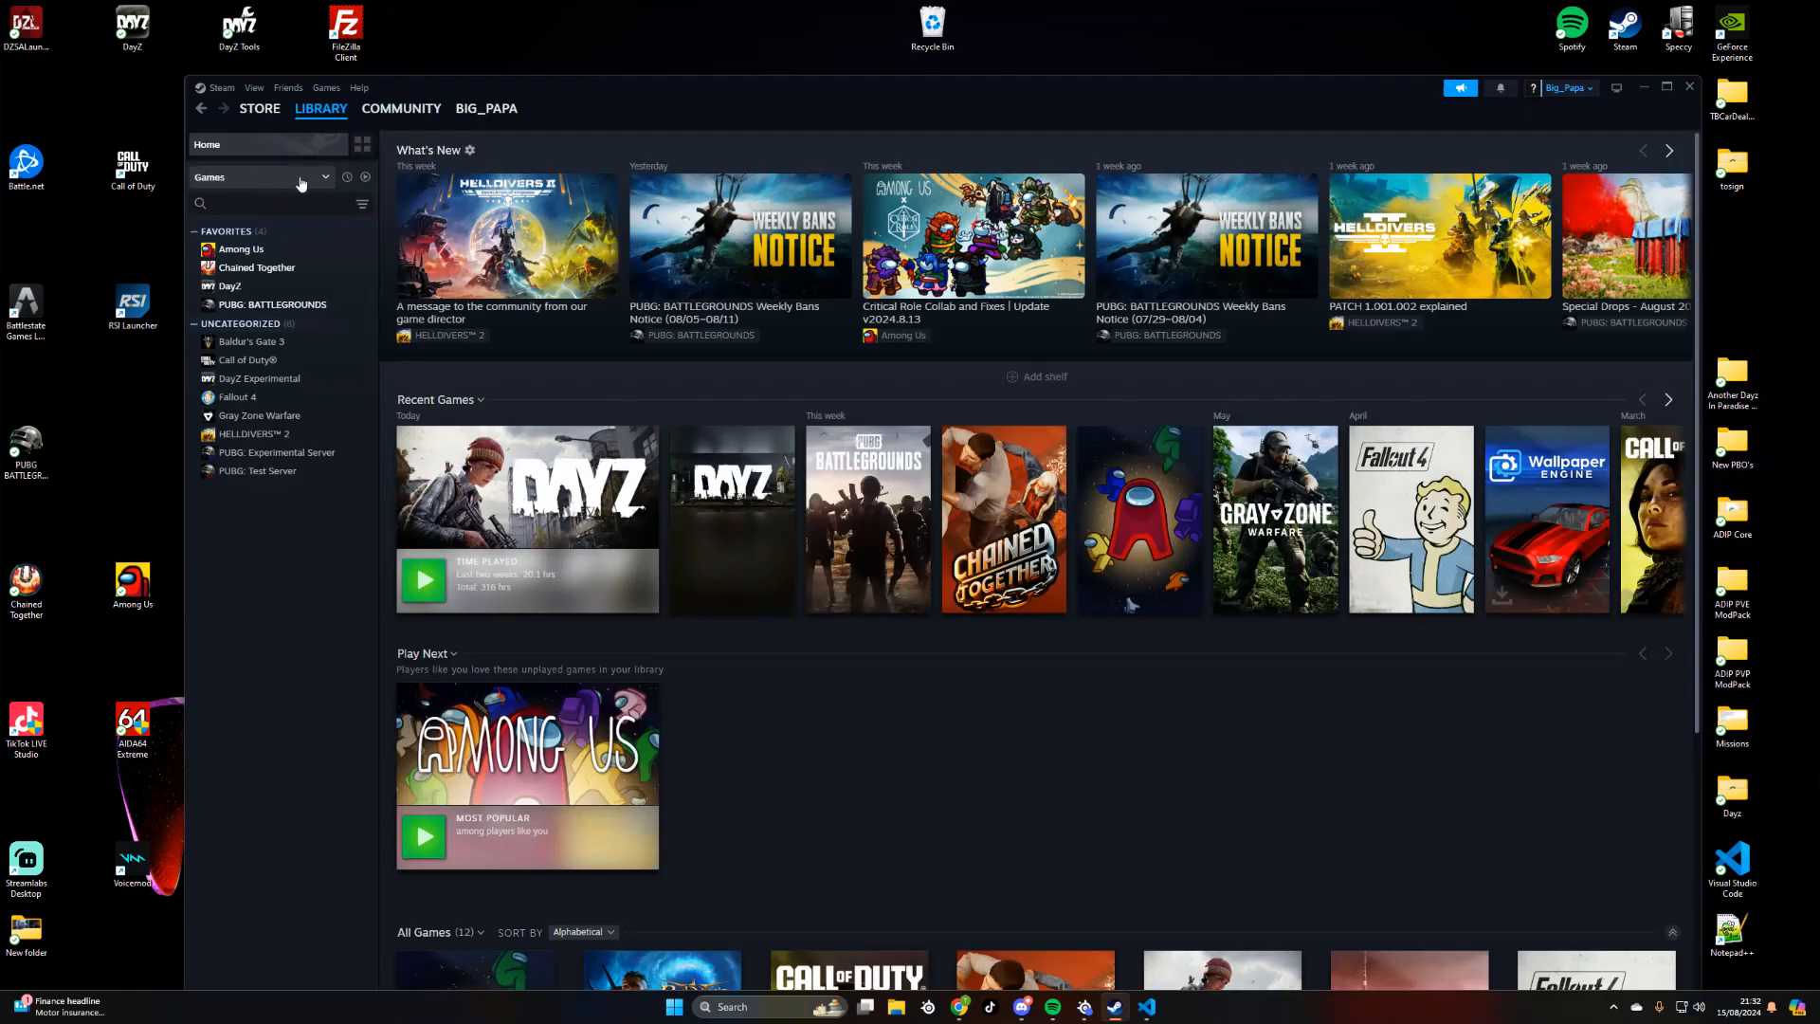
pyautogui.click(322, 178)
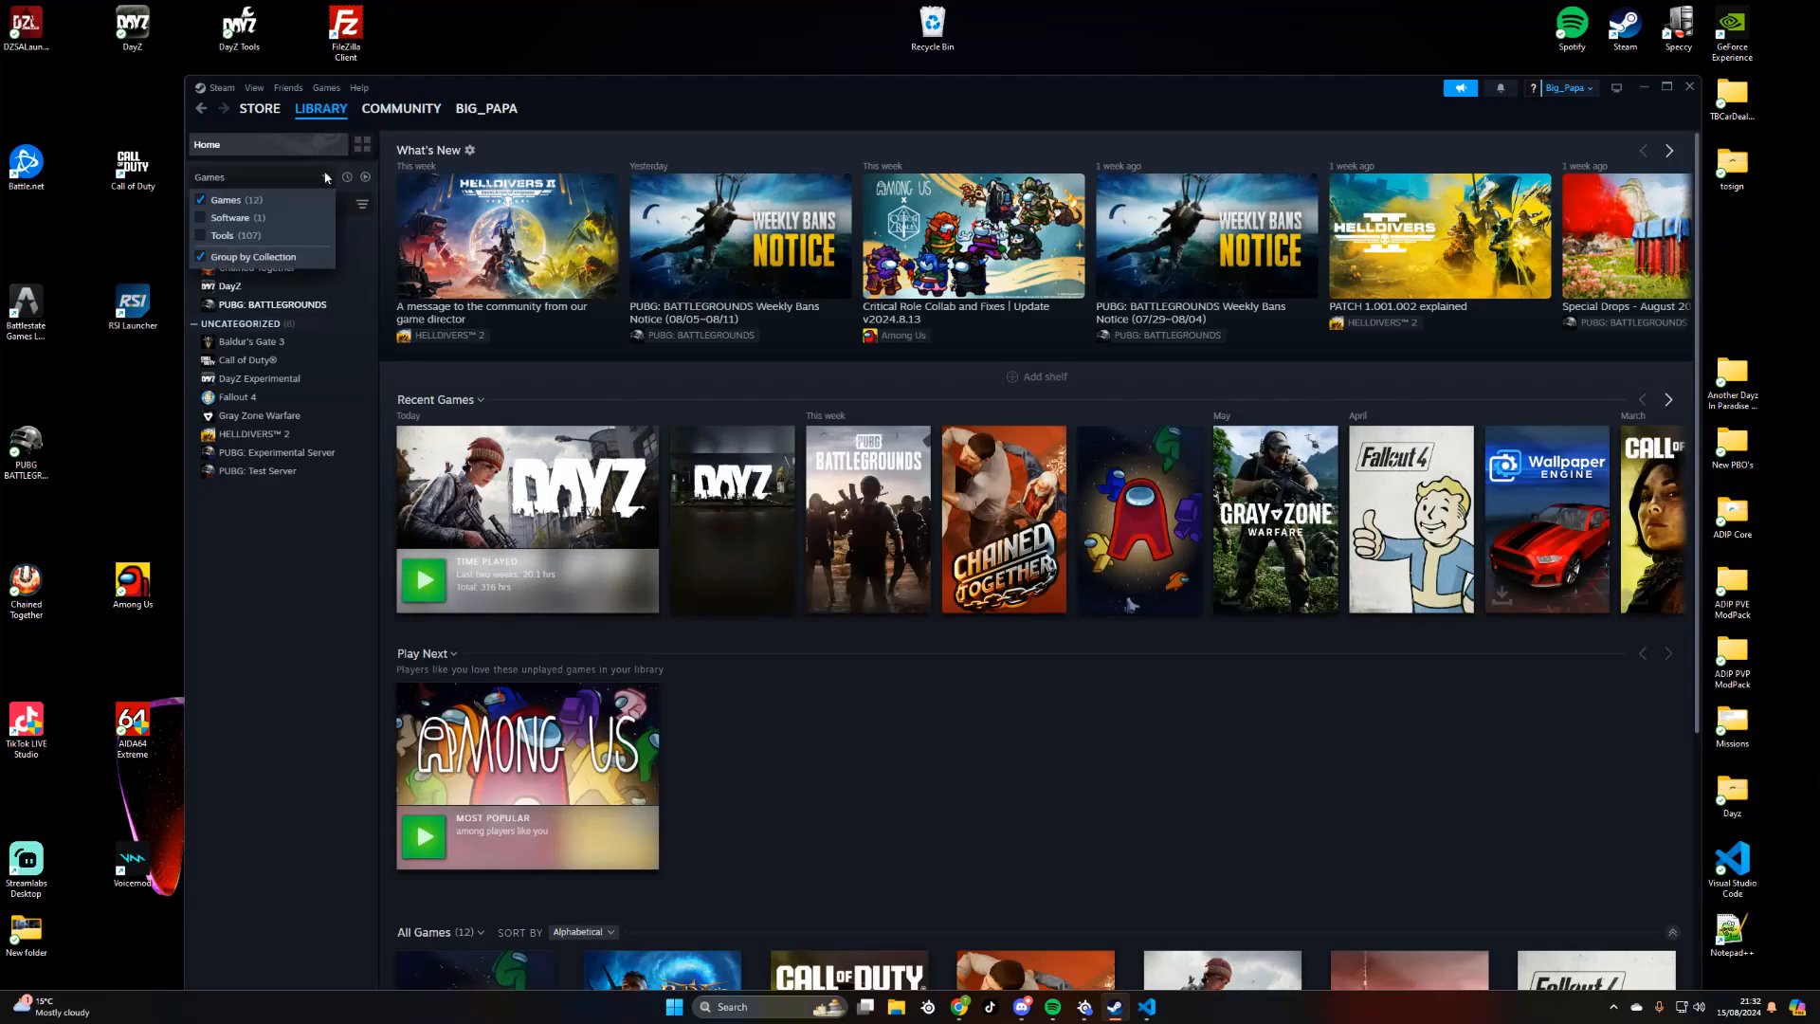
pyautogui.click(201, 236)
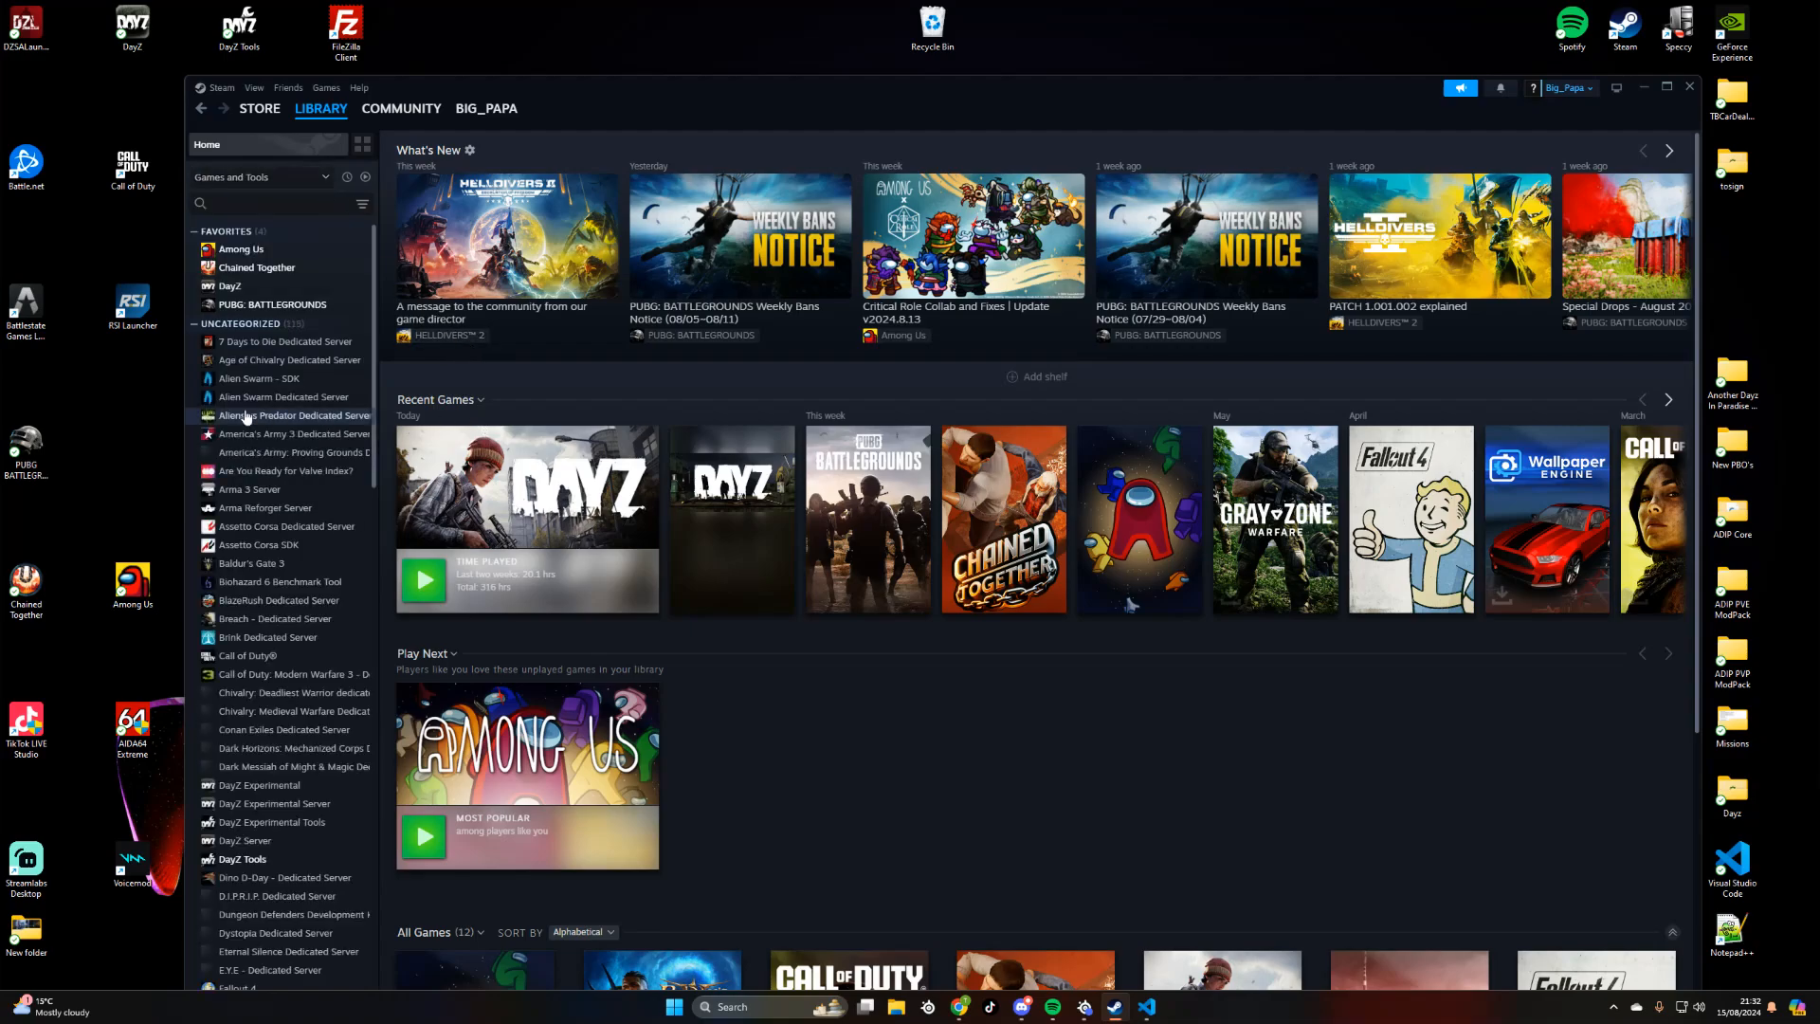
pyautogui.scroll(-3, 292, 474)
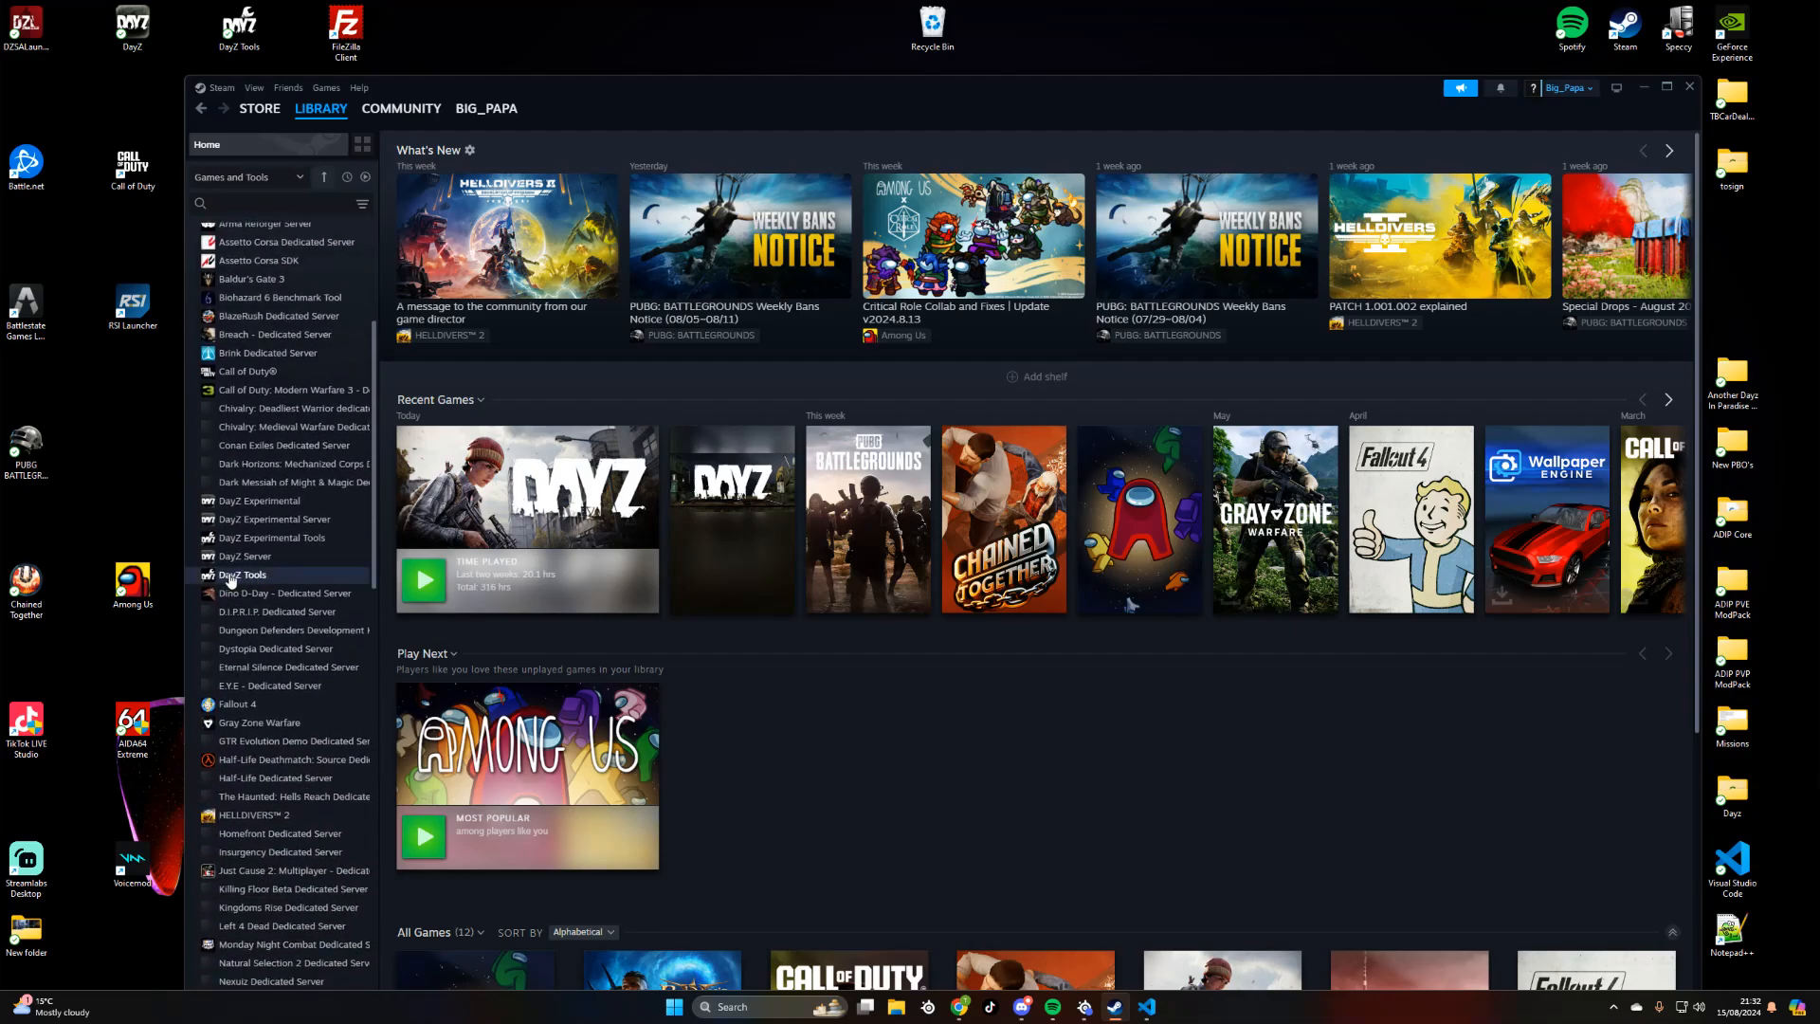
pyautogui.click(1689, 87)
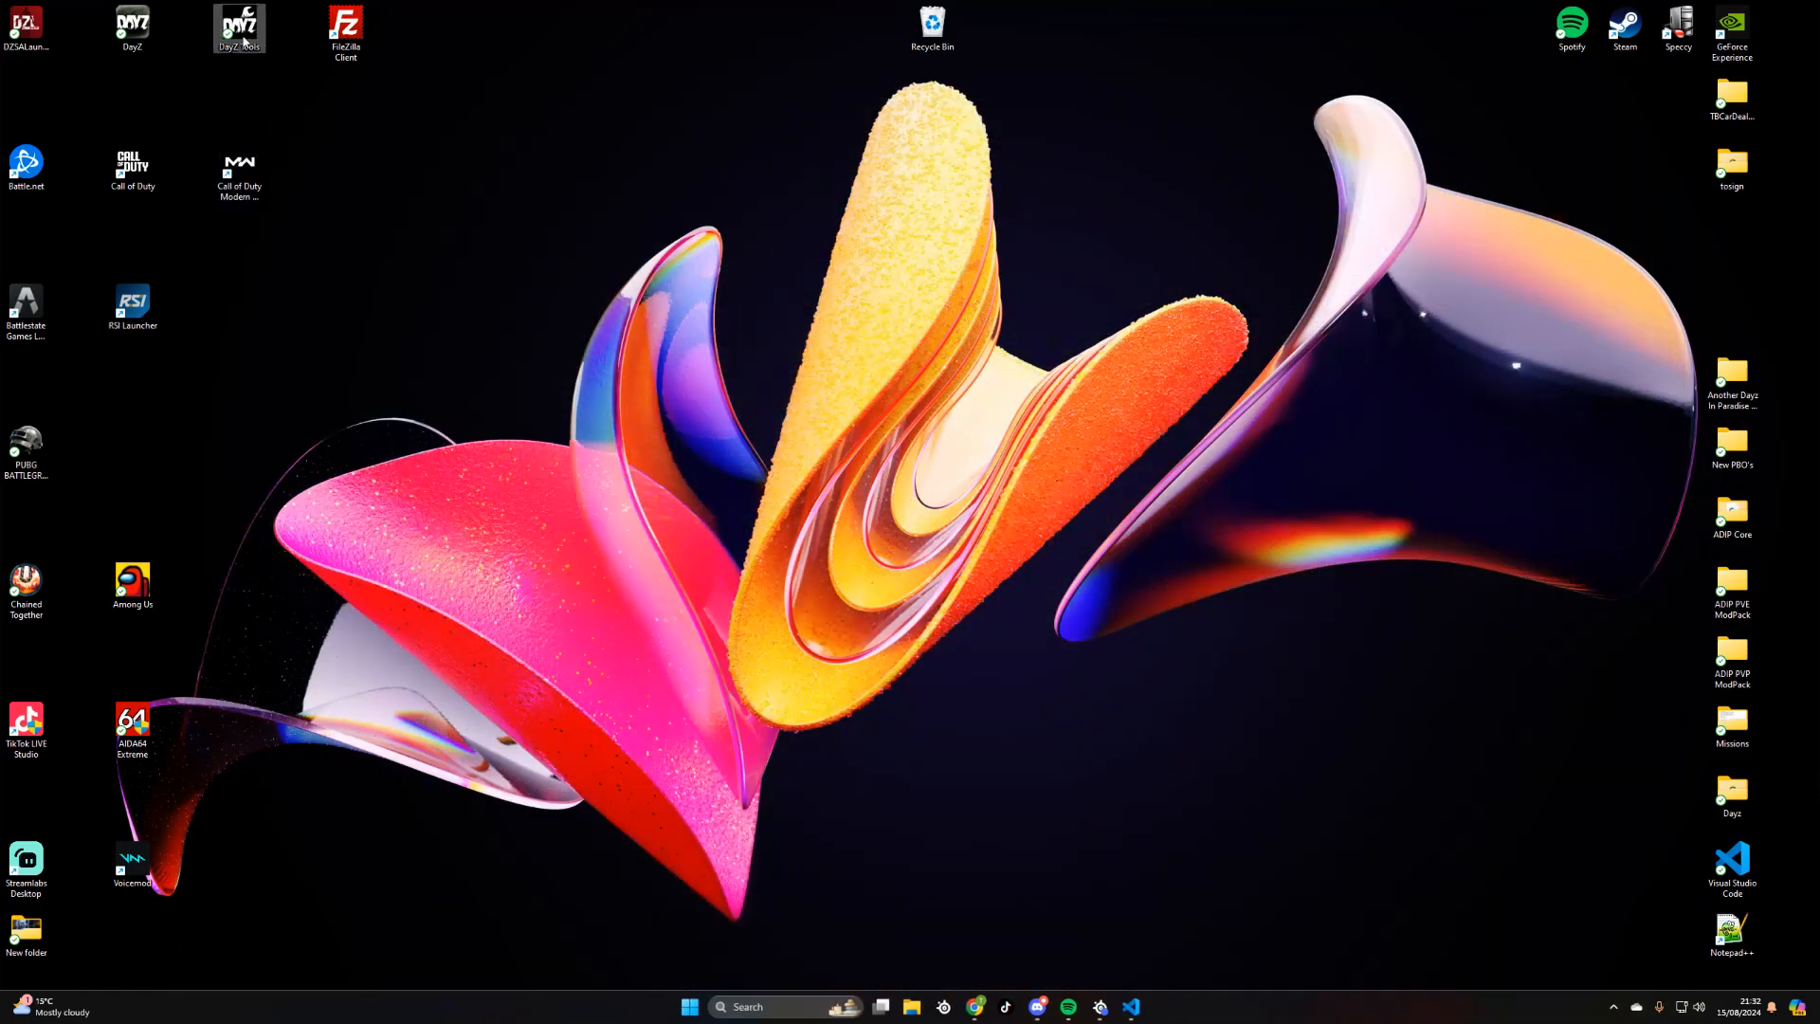
# - Launch DayZ Tools from the desktop and review its drive commands and general work drive settings without changing them
pyautogui.doubleClick(239, 27)
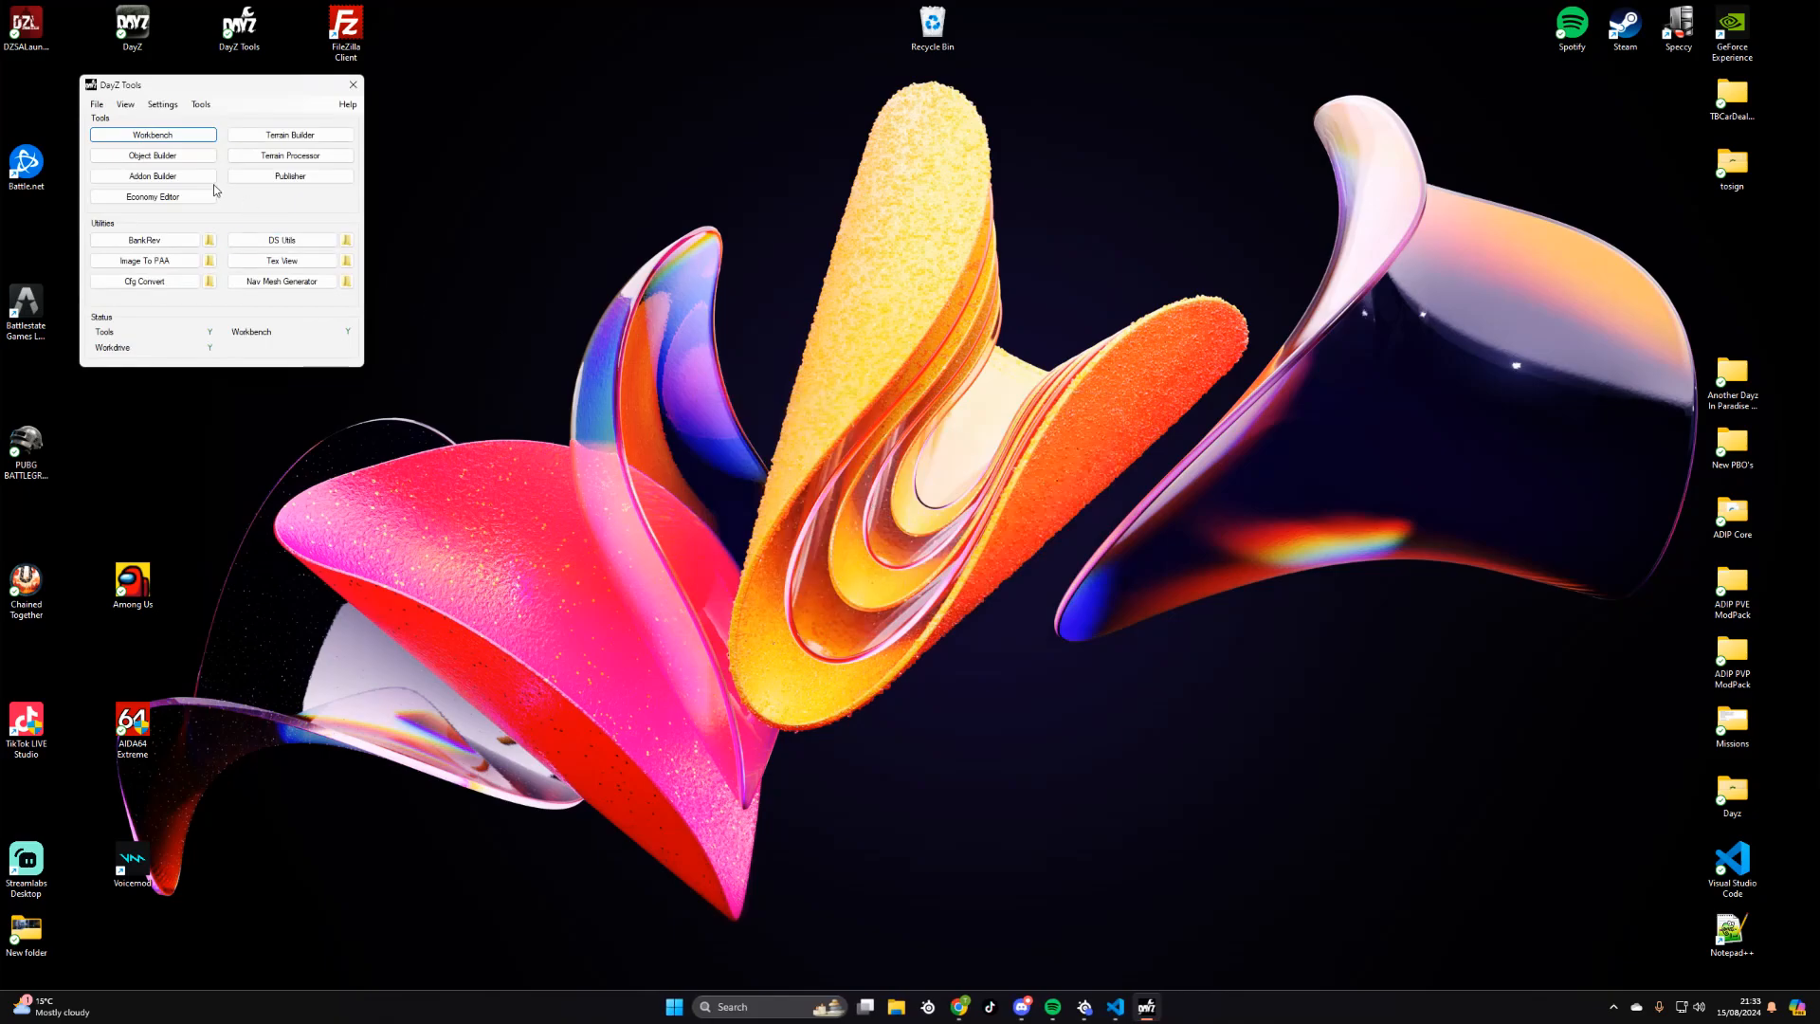
pyautogui.moveTo(213, 93); pyautogui.dragTo(264, 86)
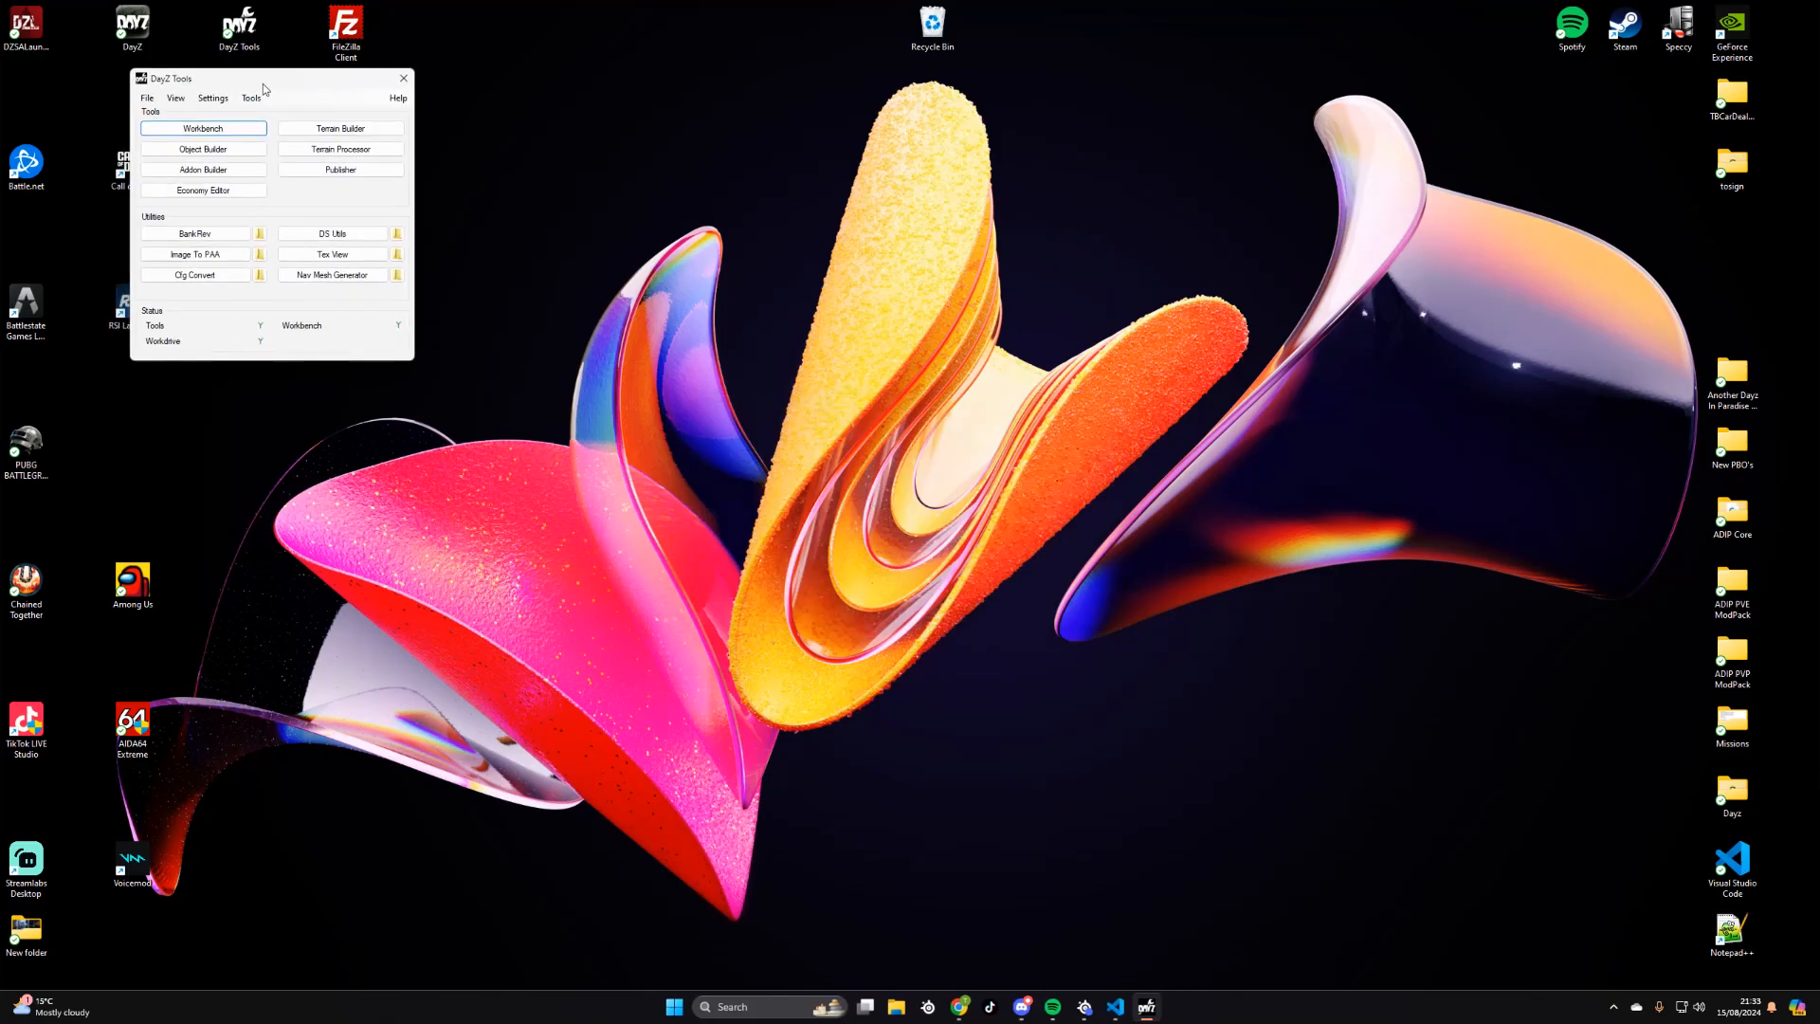
pyautogui.click(252, 98)
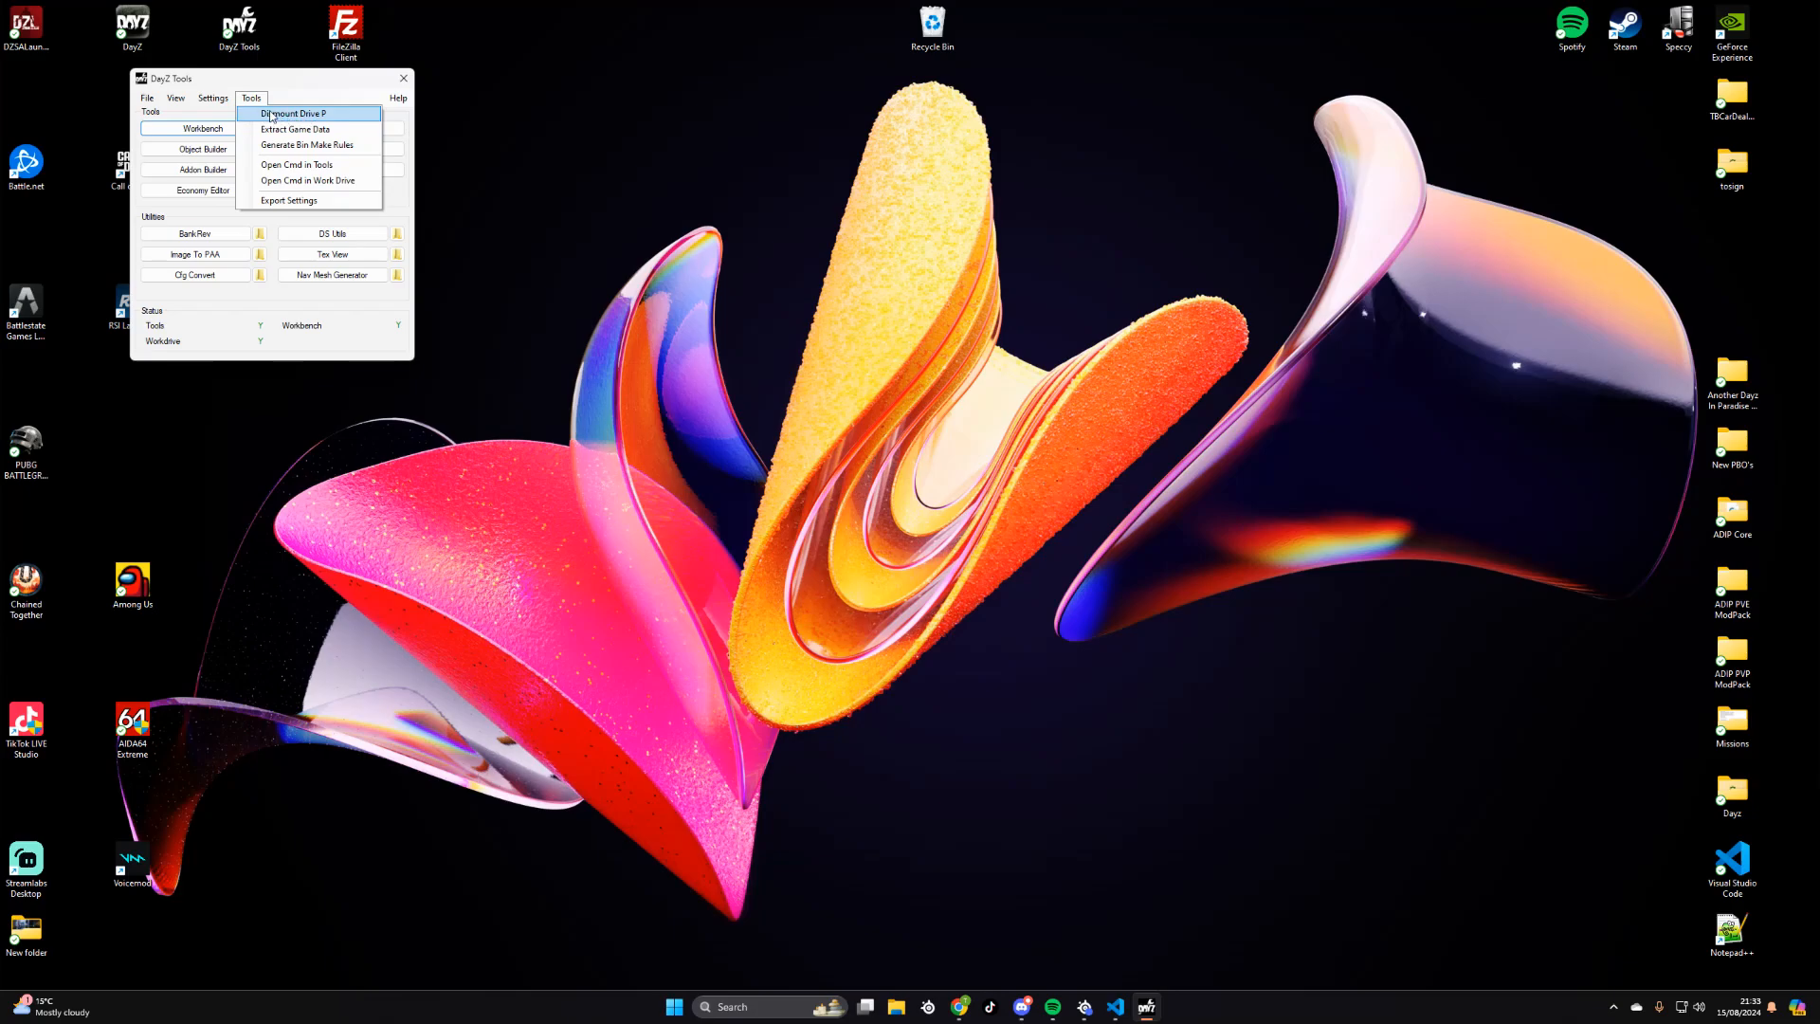
pyautogui.click(214, 99)
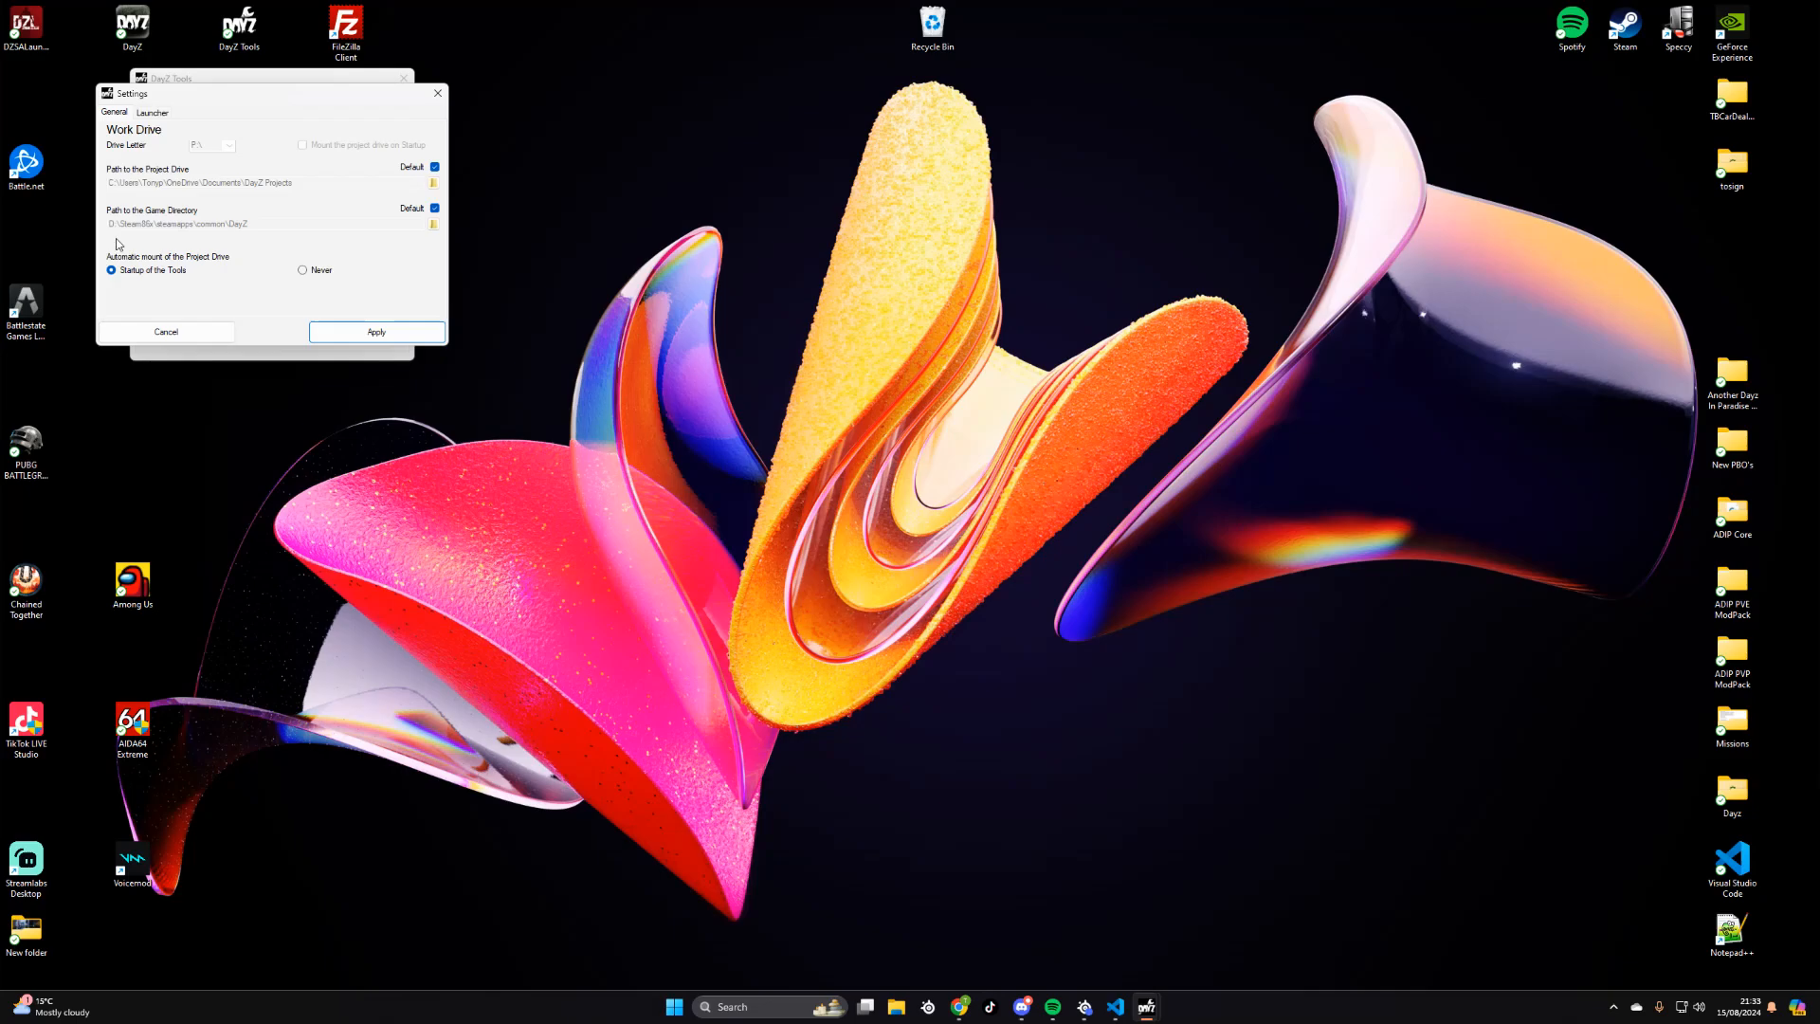
pyautogui.click(184, 333)
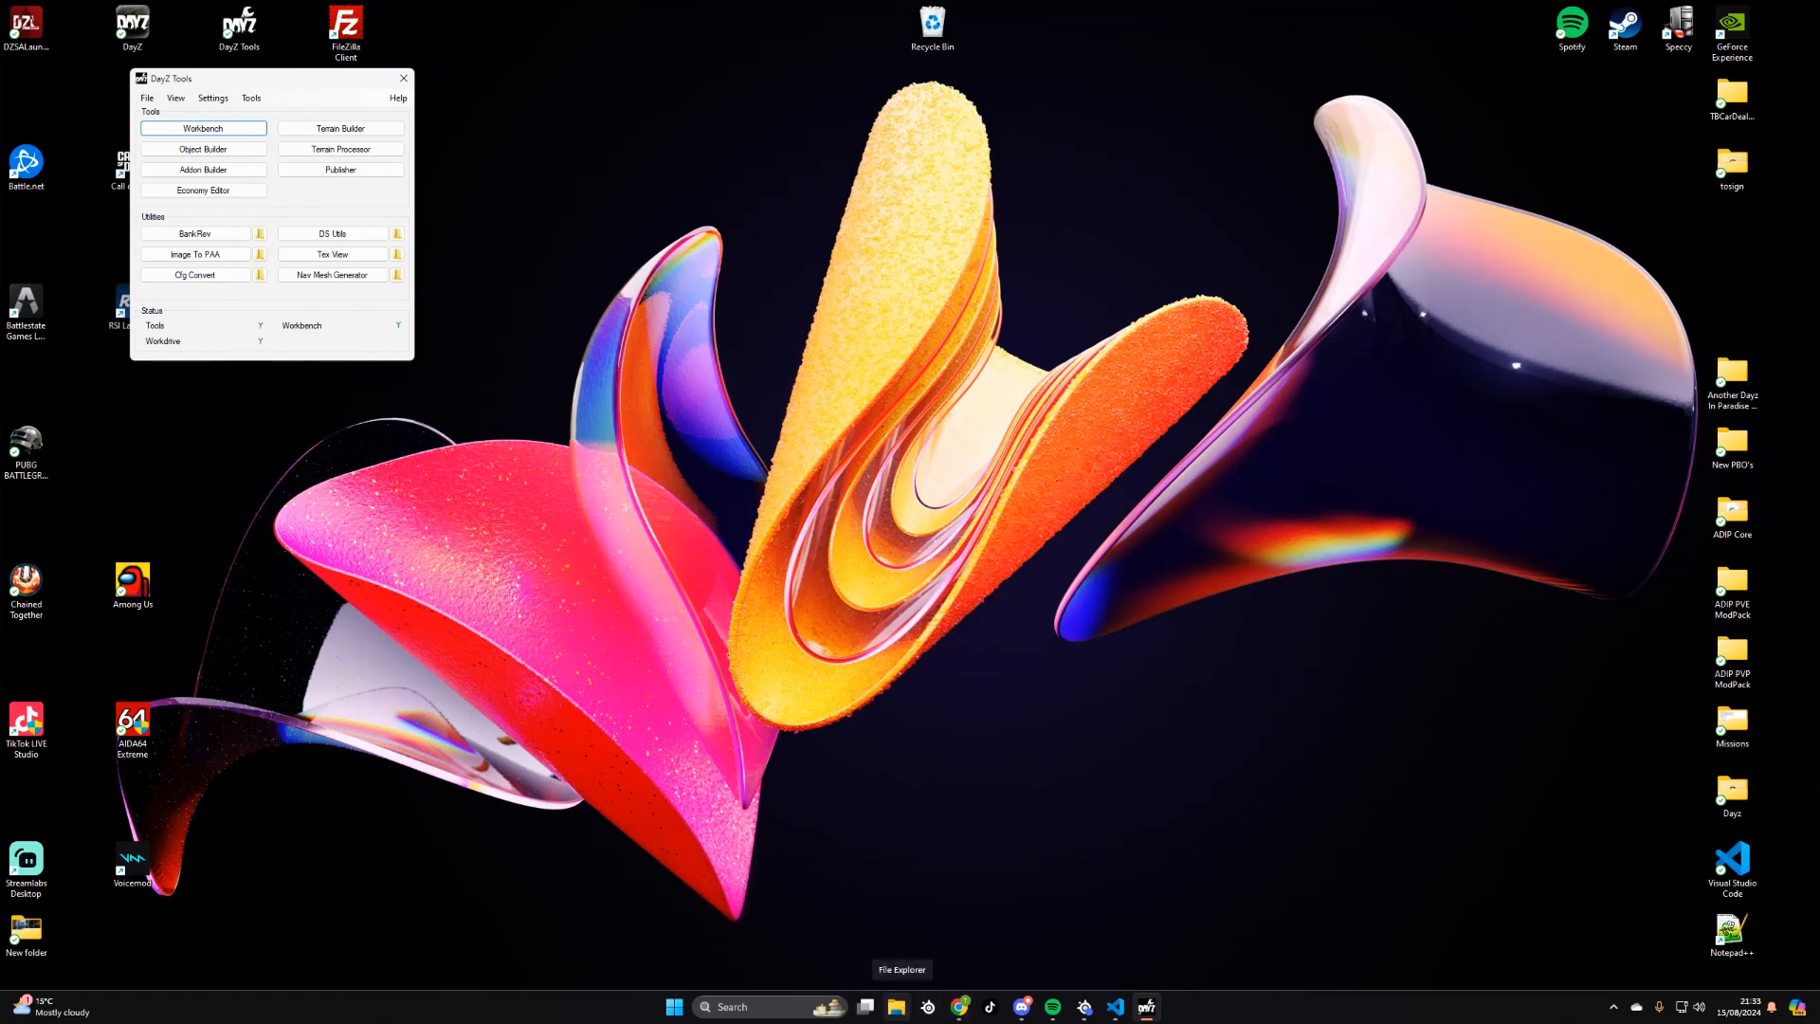
# - Extract the DayZ-Central-Economy-master ZIP in the Downloads folder
pyautogui.click(899, 1009)
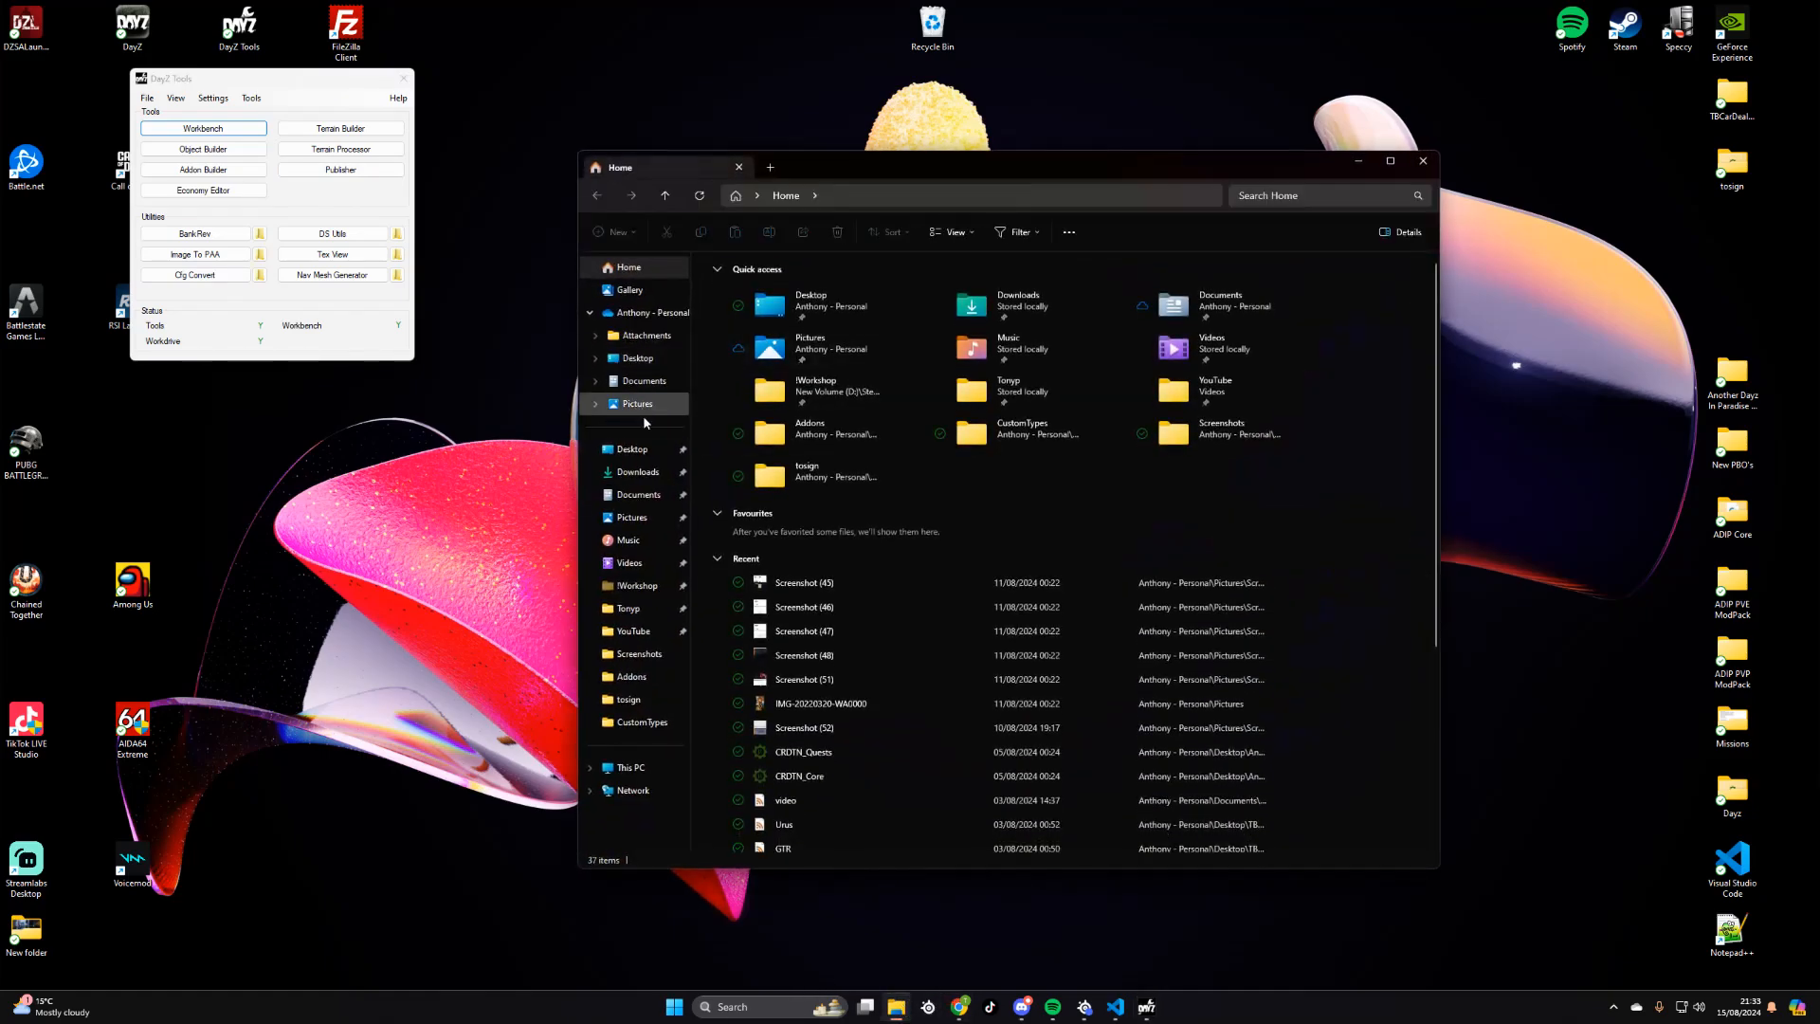
pyautogui.click(637, 471)
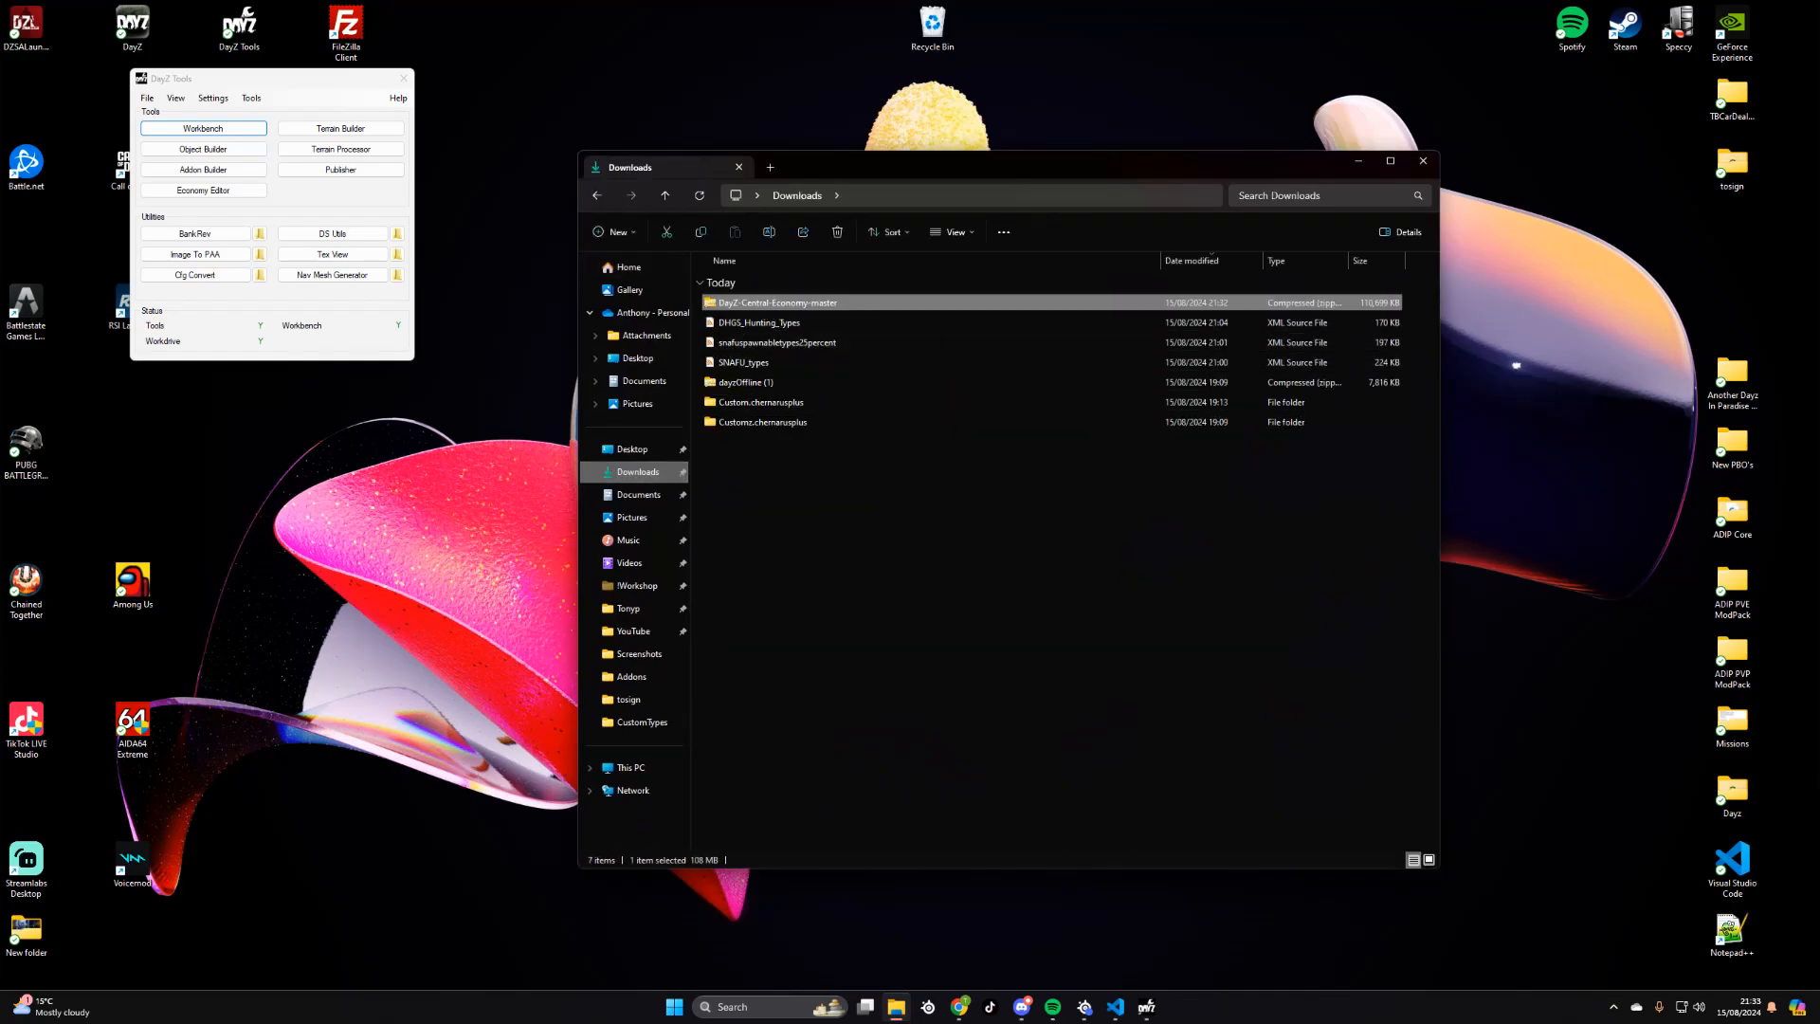
pyautogui.rightClick(764, 303)
pyautogui.click(811, 468)
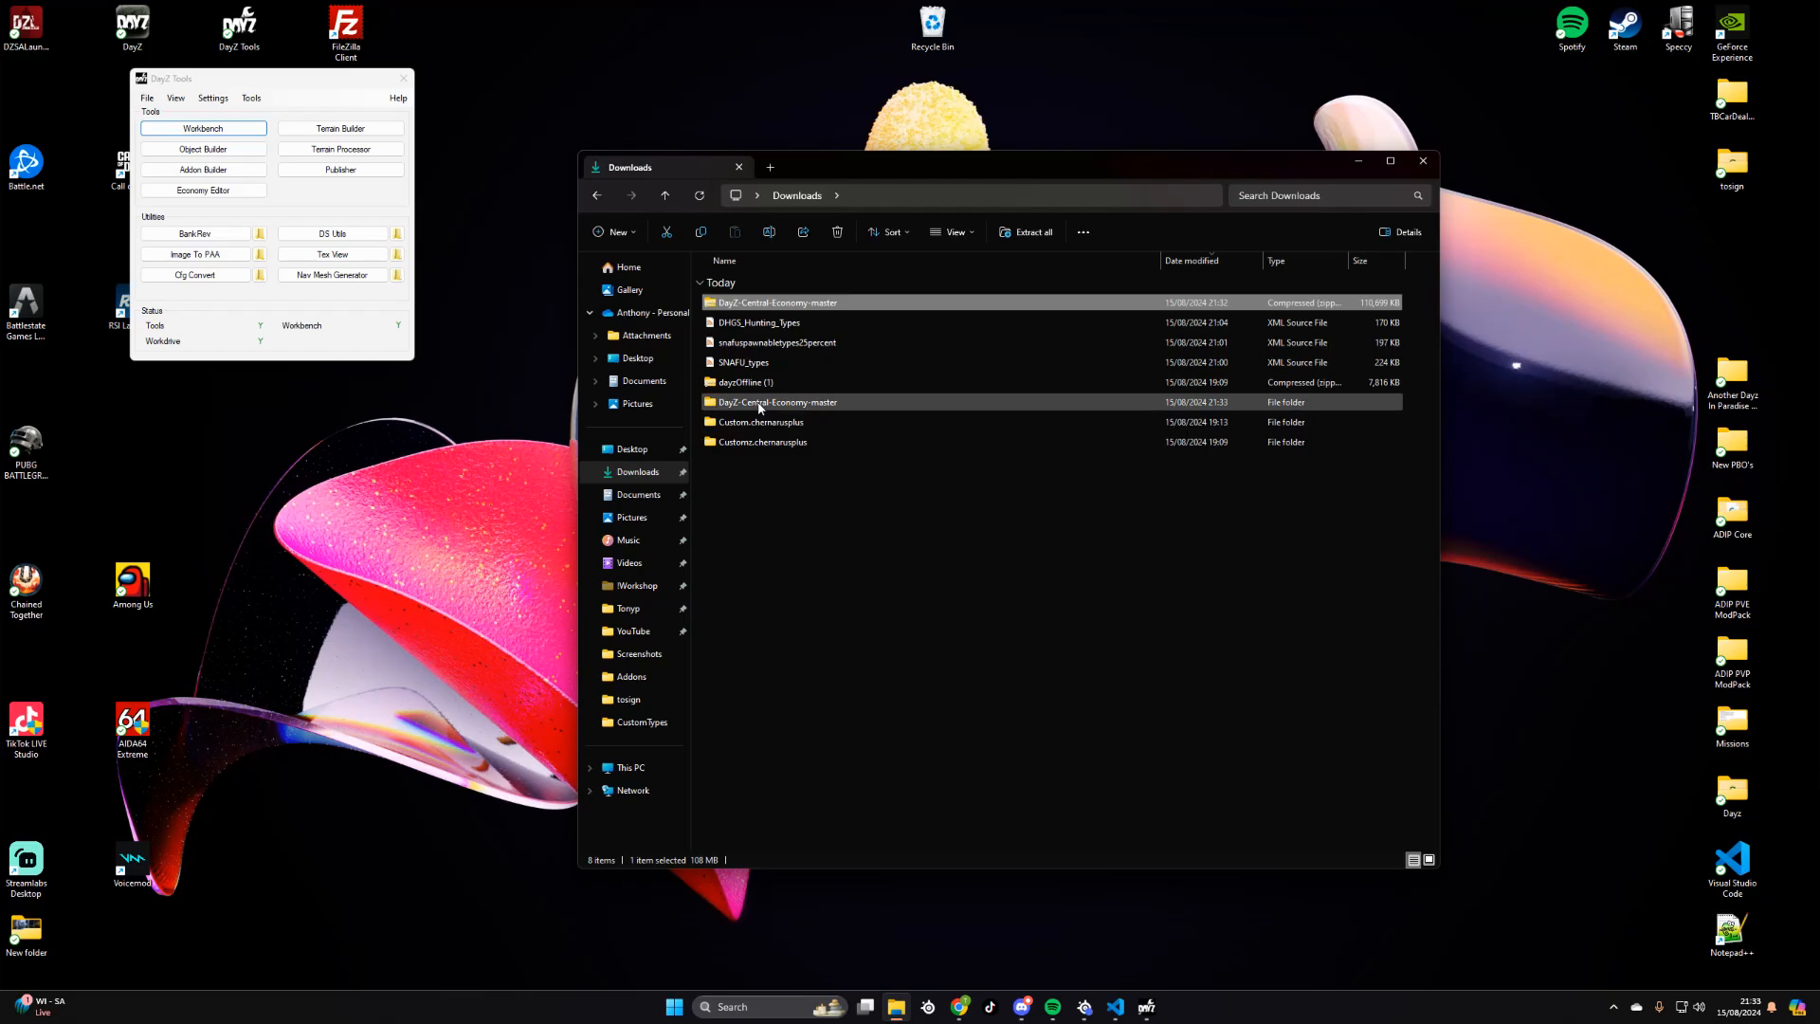
# - Move the extracted DayZ-Central-Economy-master folder from Downloads to the desktop and close File Explorer
pyautogui.moveTo(764, 411)
pyautogui.moveTo(764, 408); pyautogui.dragTo(118, 469)
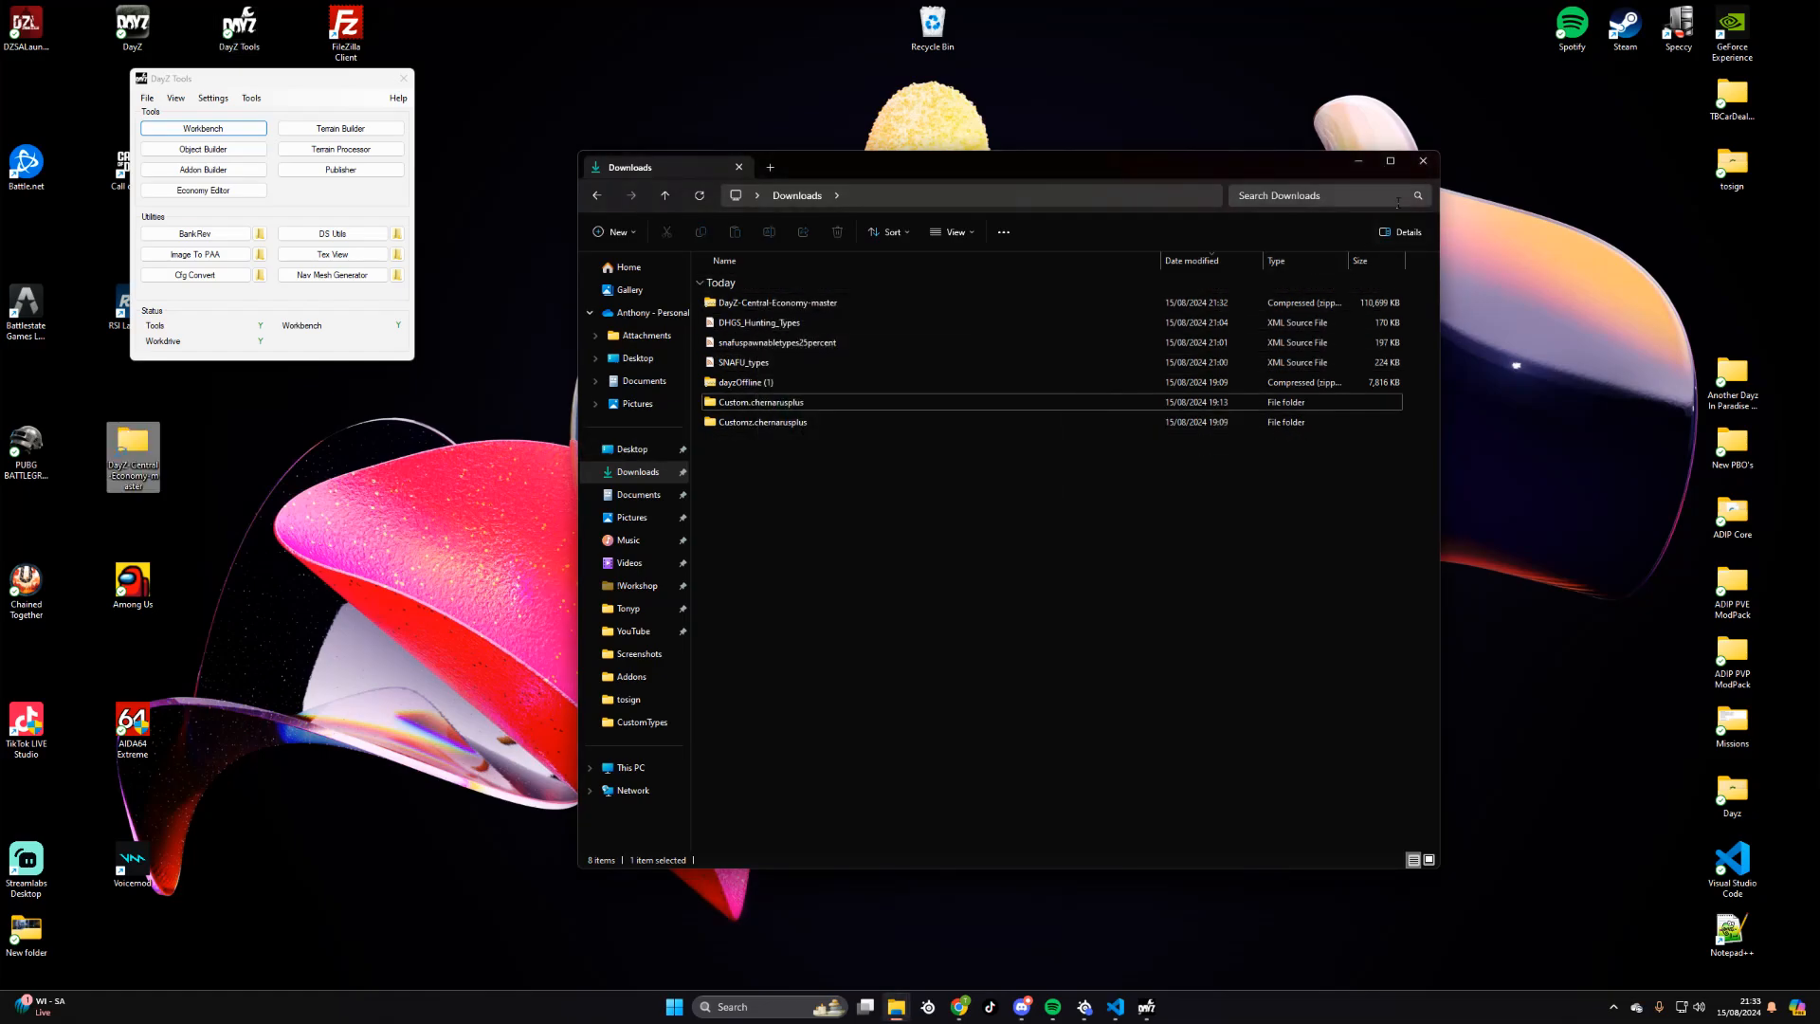
pyautogui.click(1422, 161)
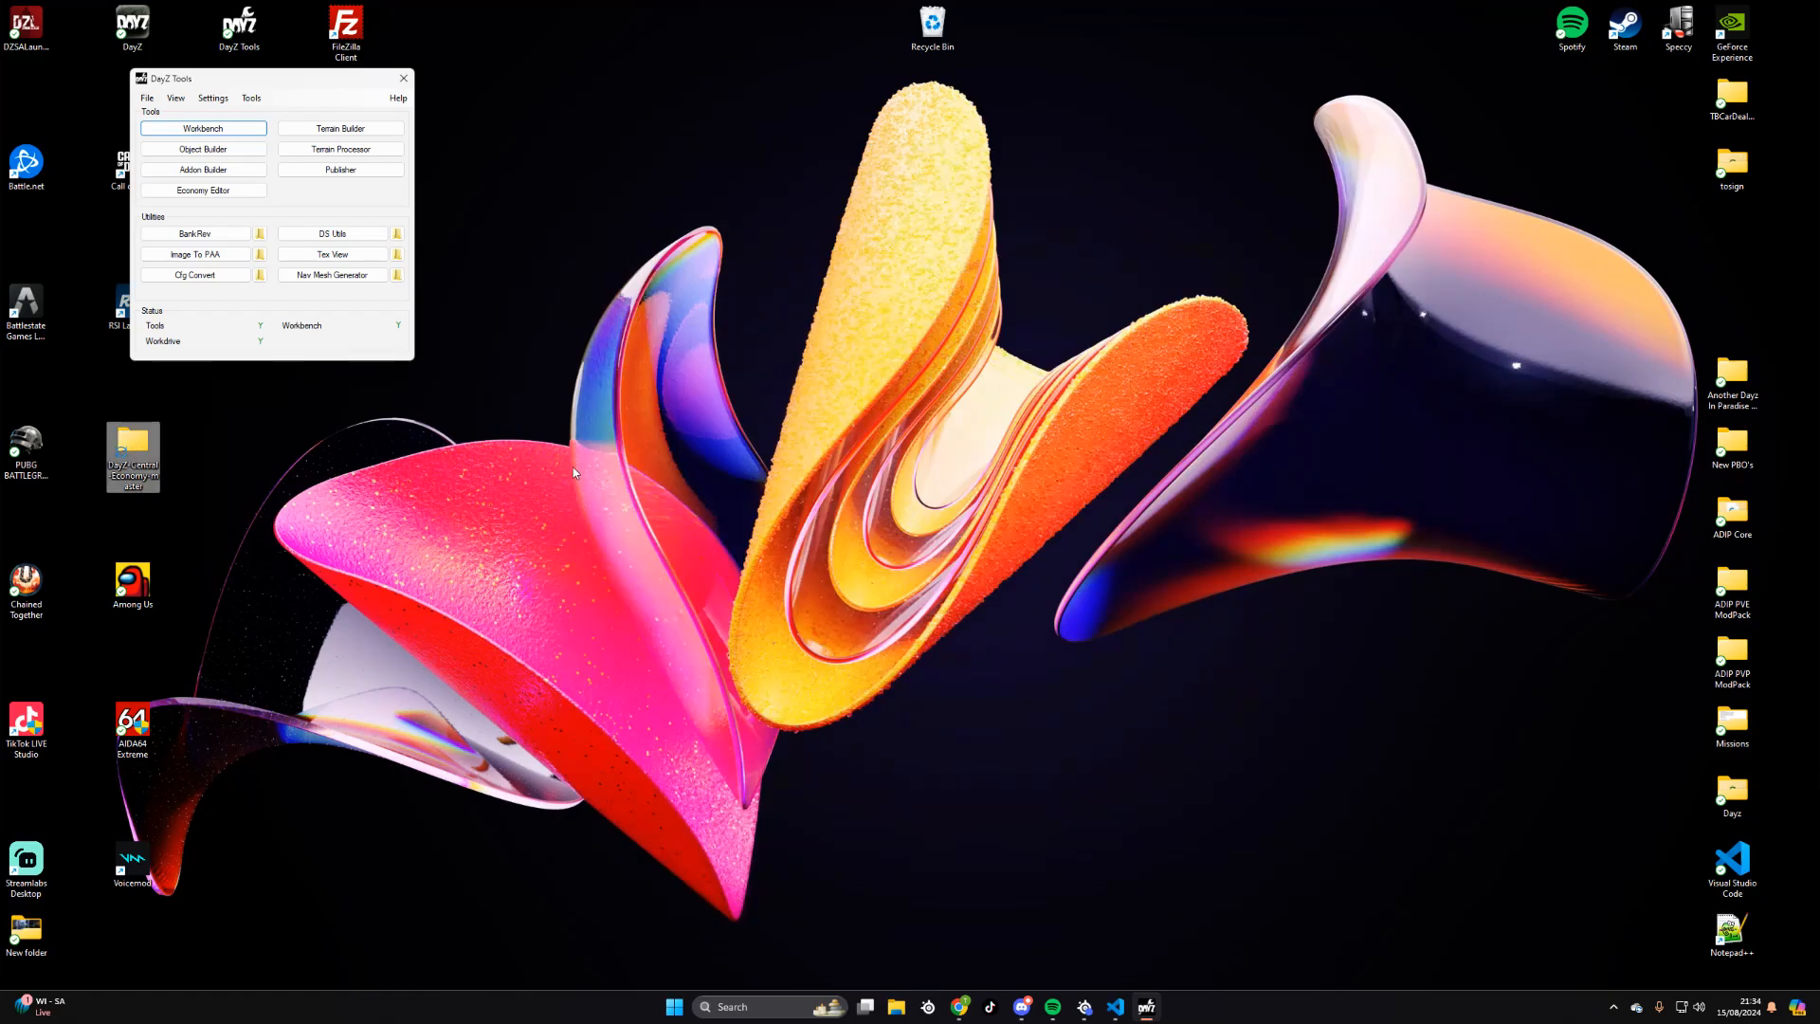
pyautogui.click(208, 193)
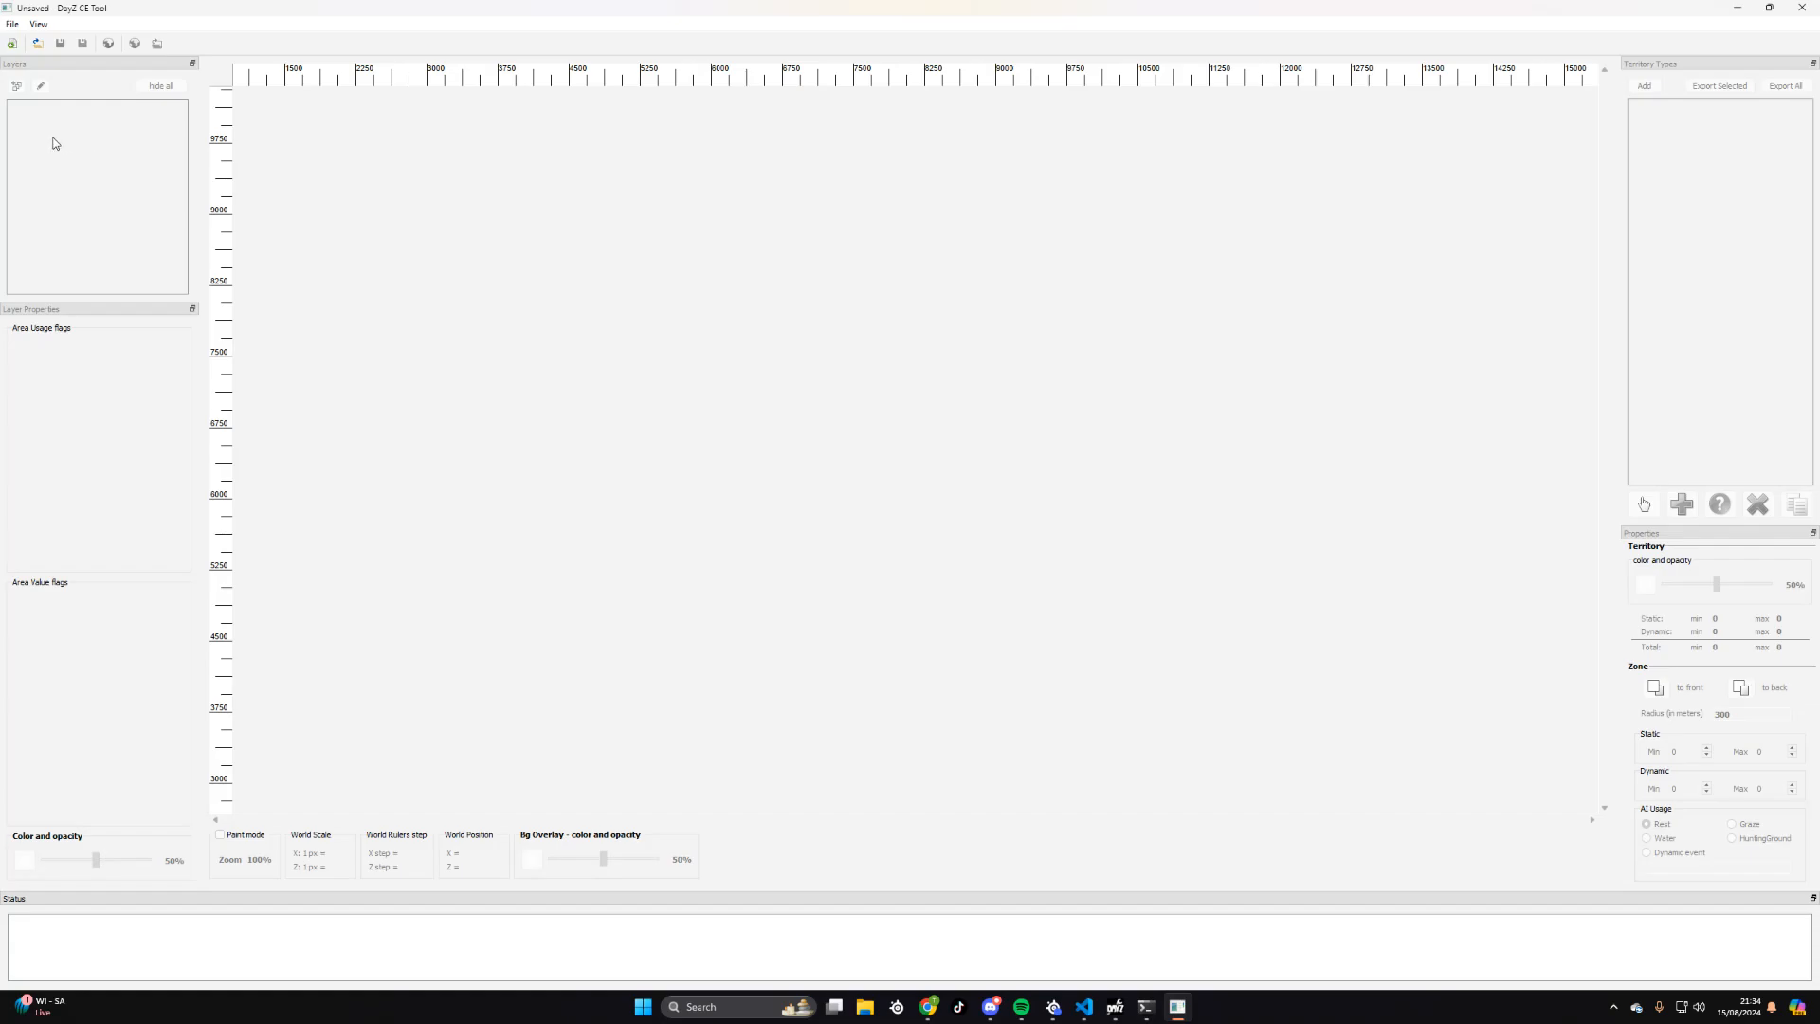
pyautogui.click(38, 45)
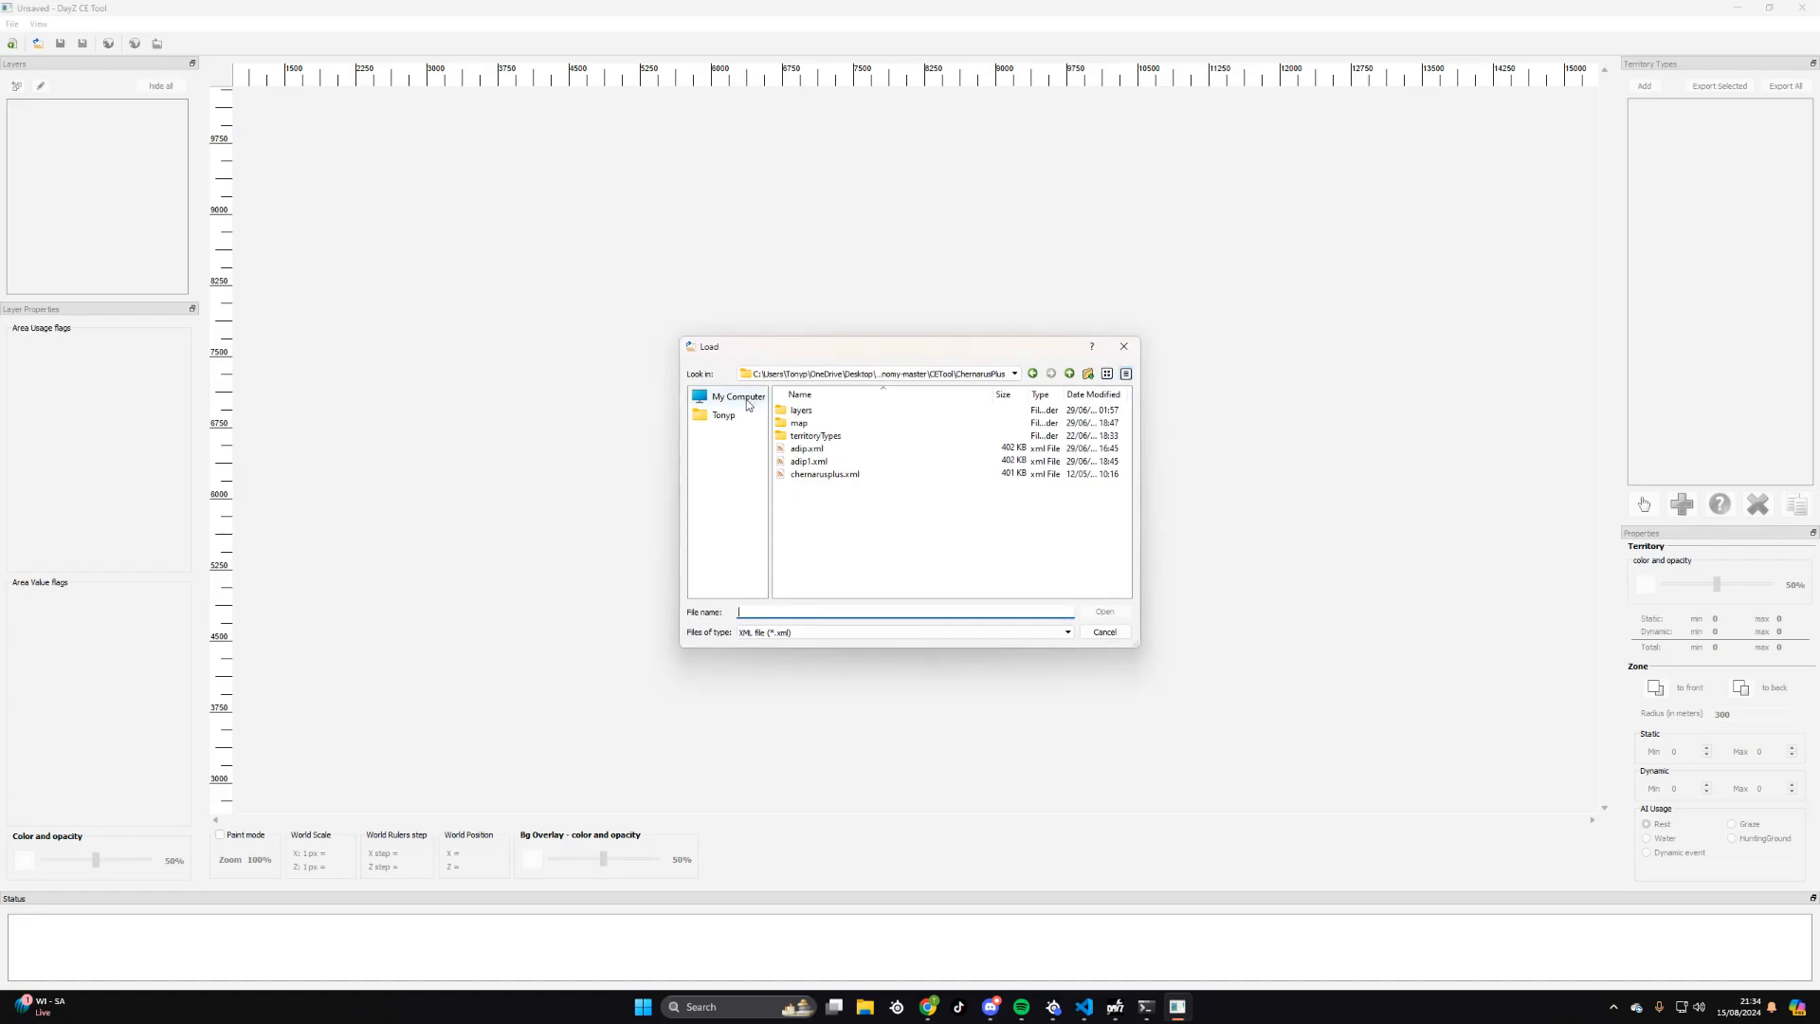
pyautogui.click(737, 396)
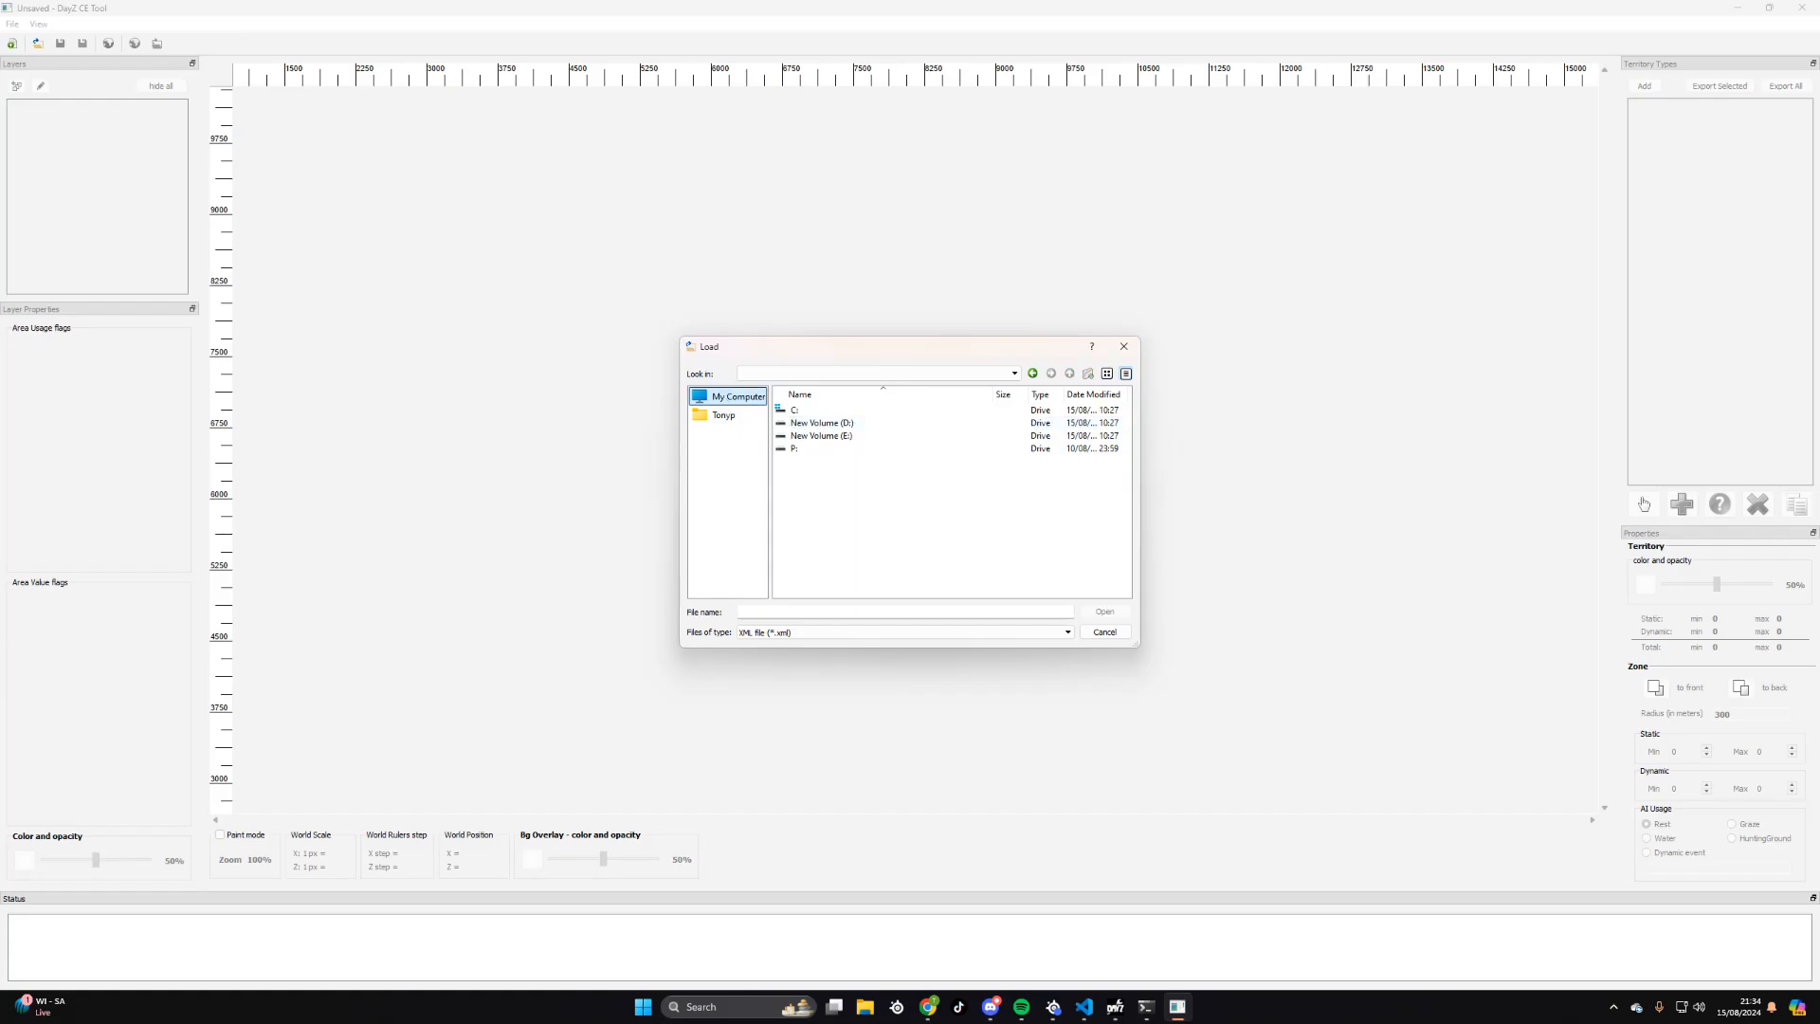
pyautogui.click(723, 415)
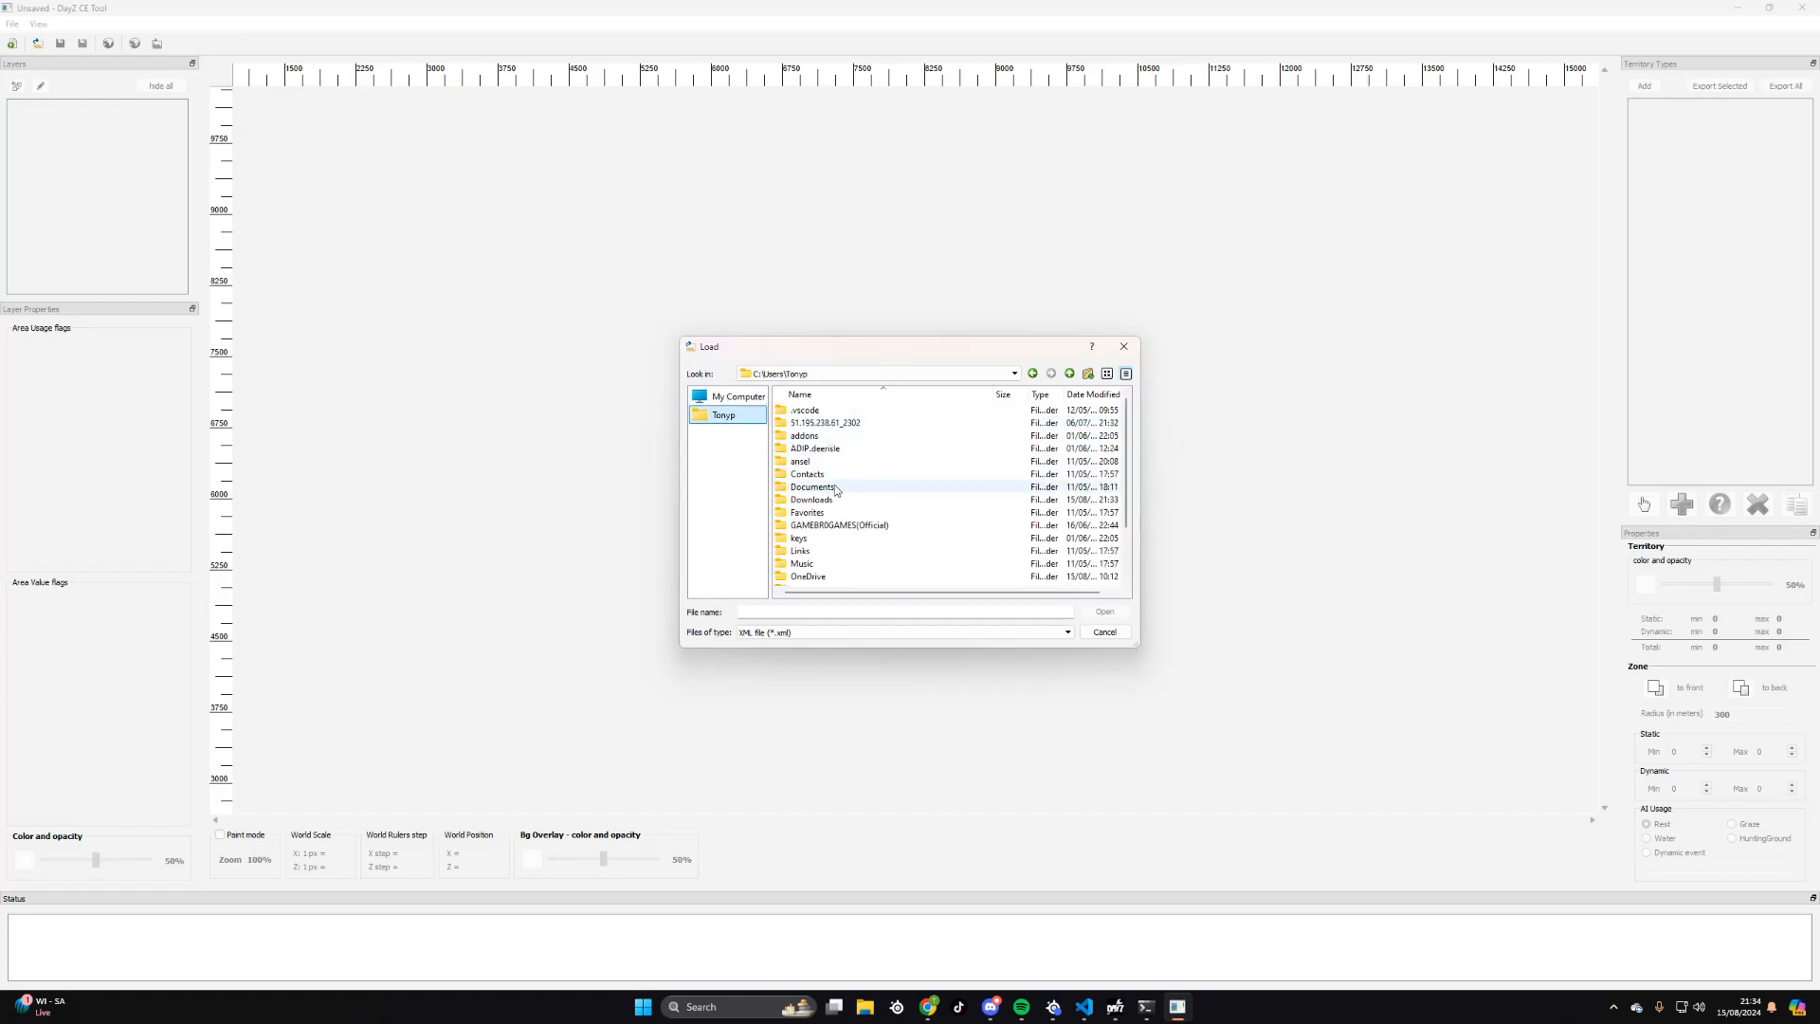
pyautogui.scroll(-2, 901, 486)
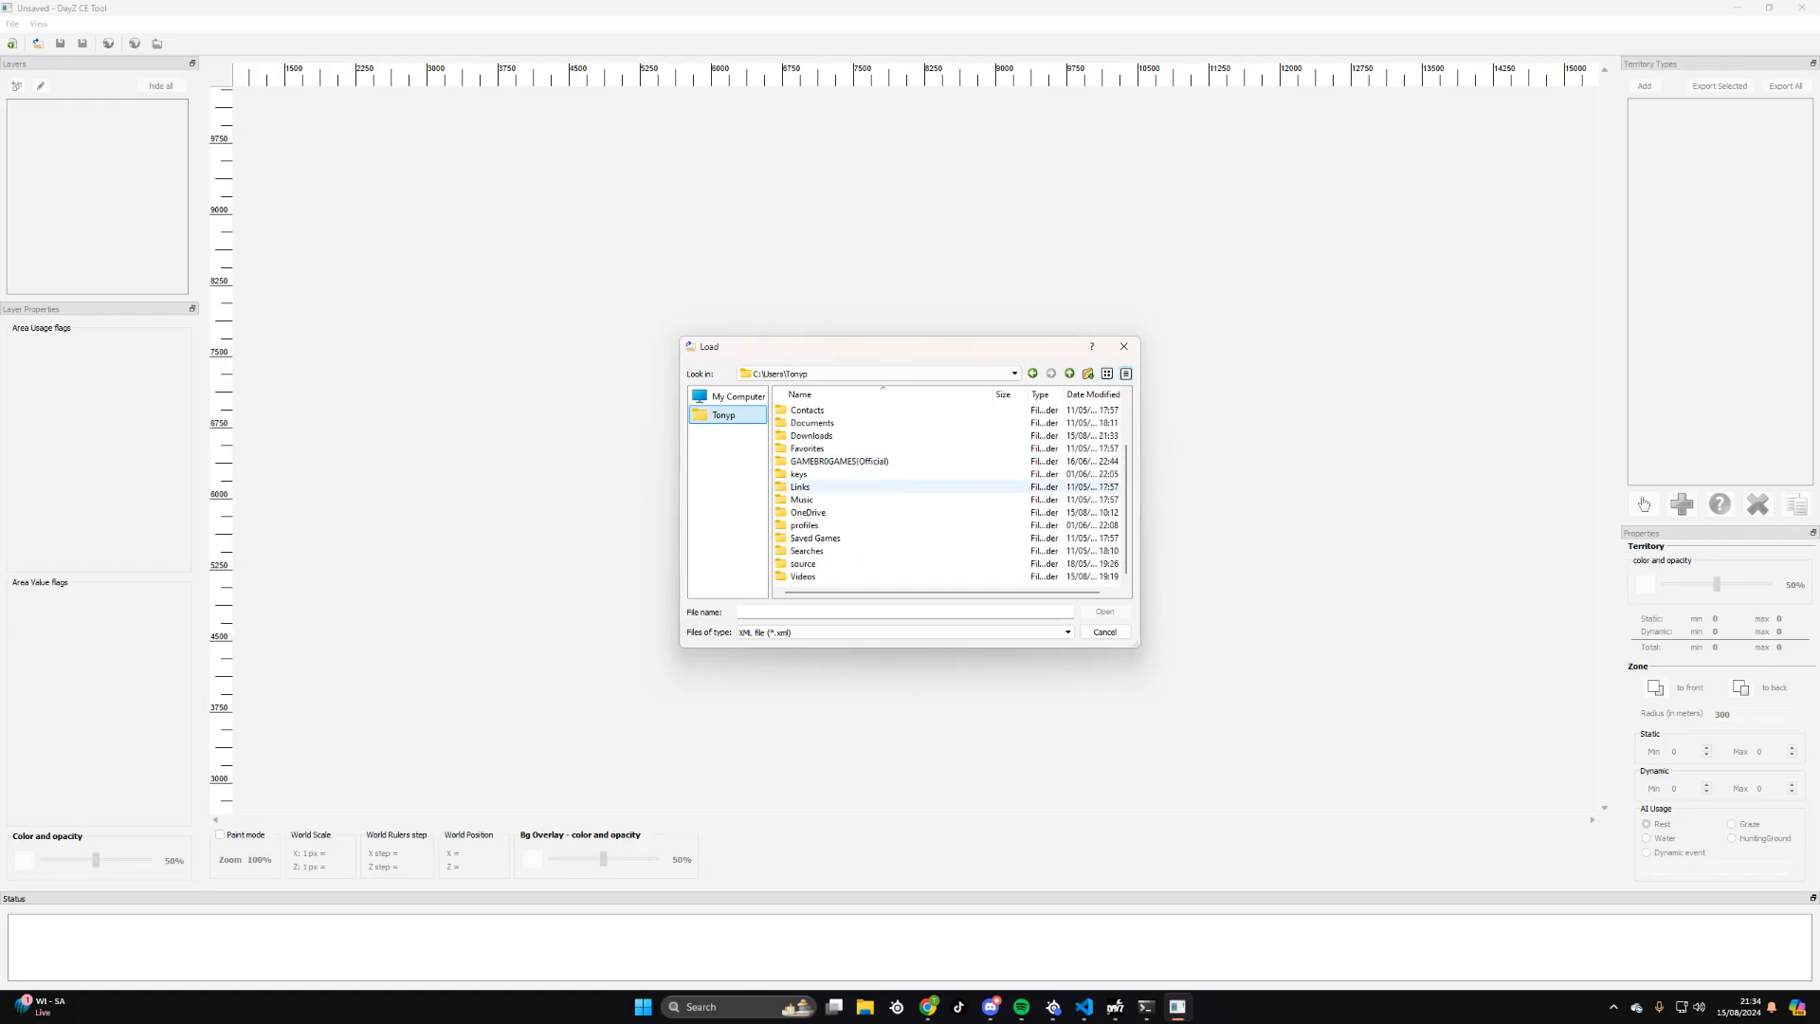
pyautogui.click(1123, 346)
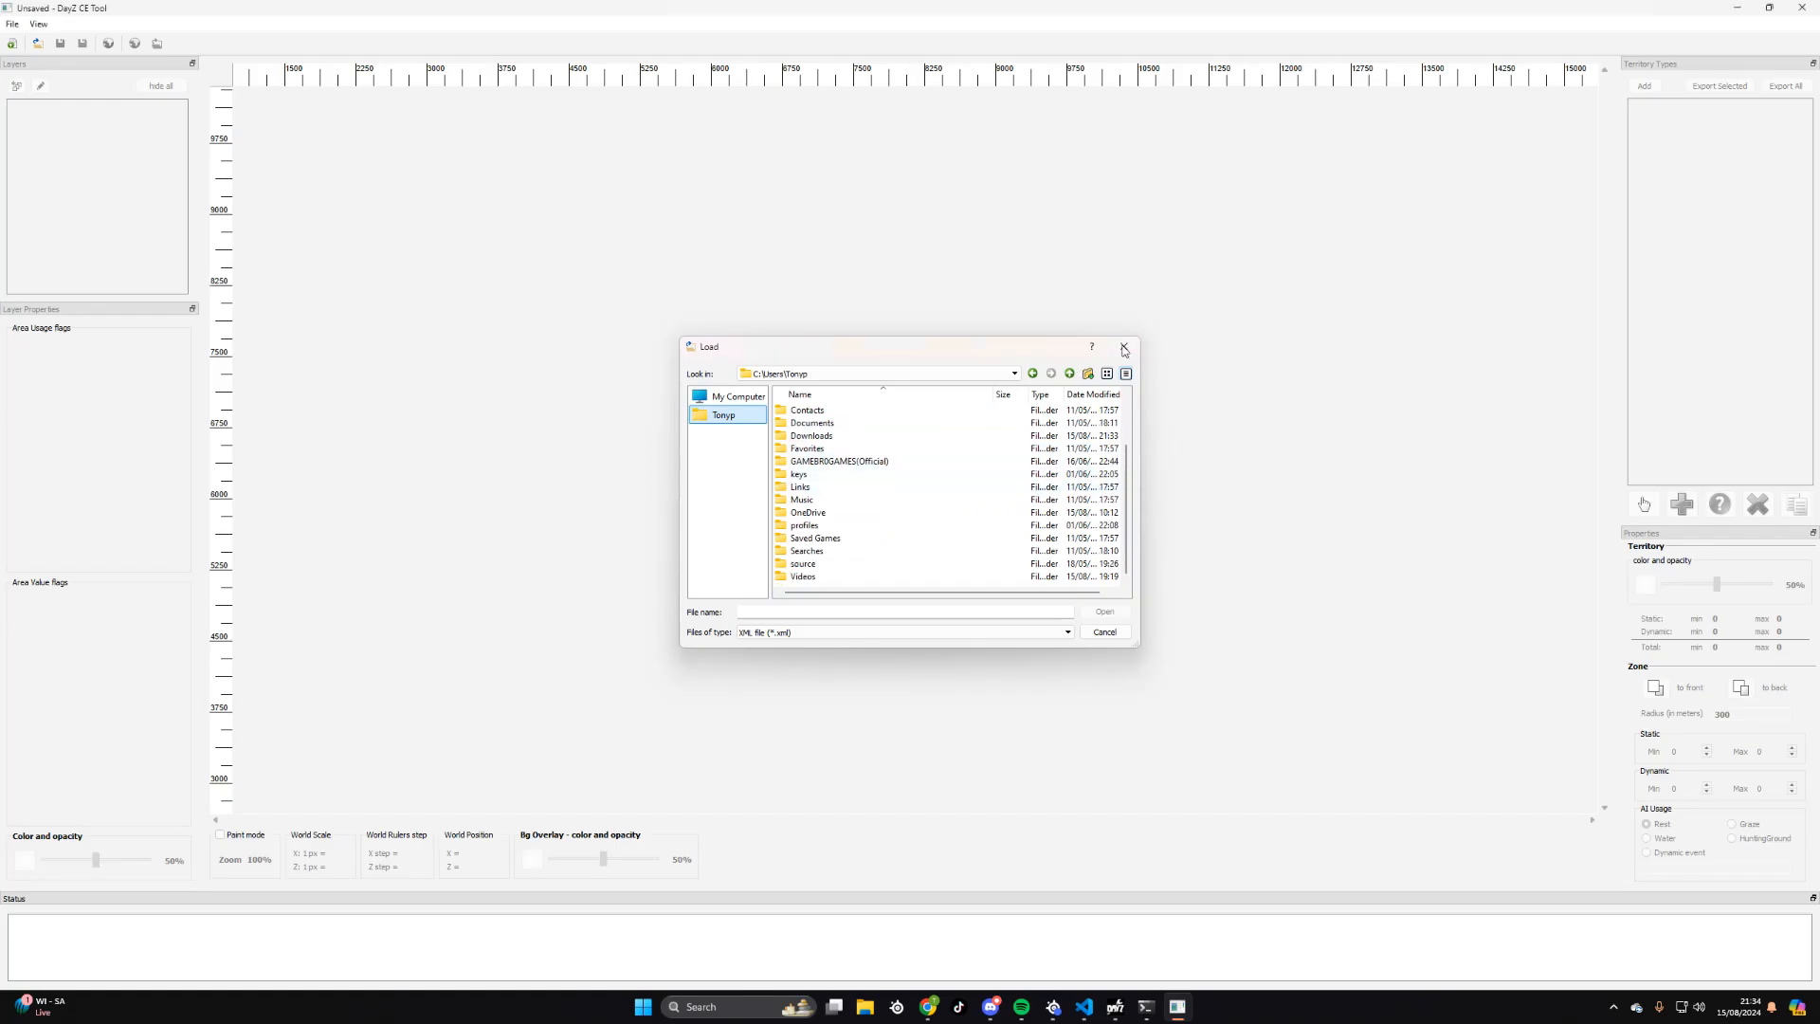
pyautogui.click(1798, 11)
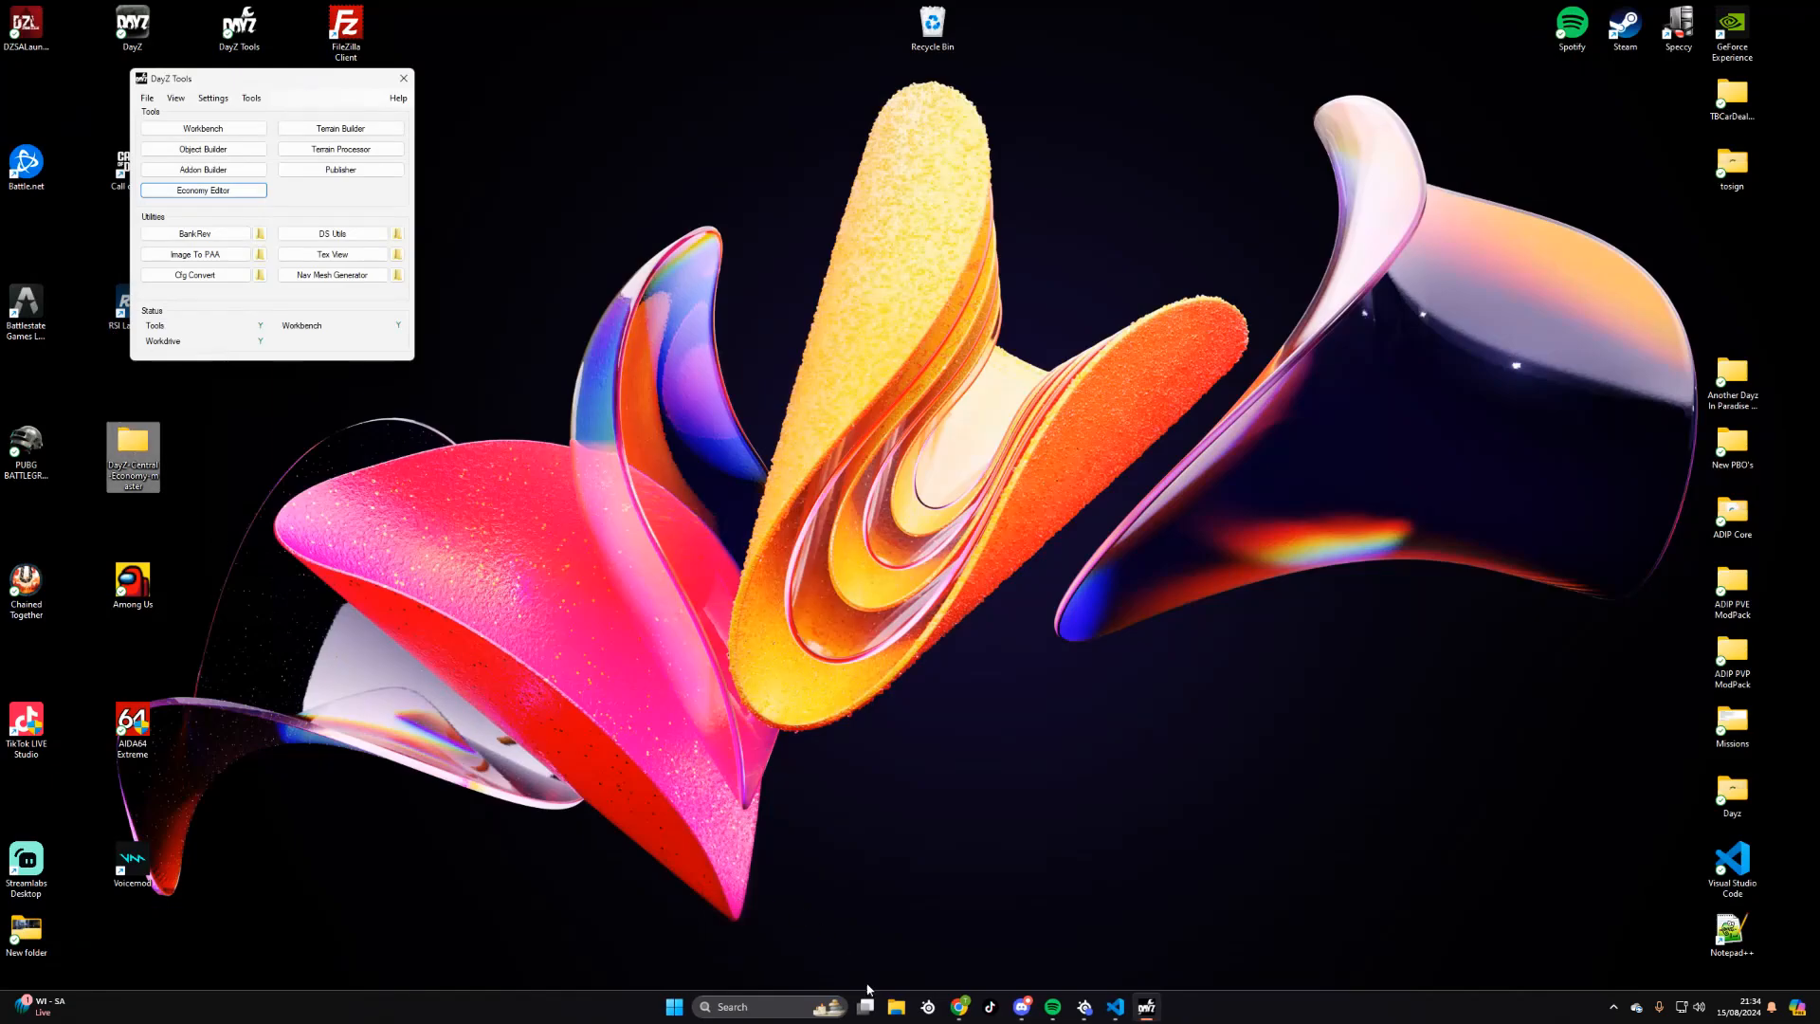
# - Place the DayZ-Central-Economy-master folder back in the Downloads folder
pyautogui.click(895, 1007)
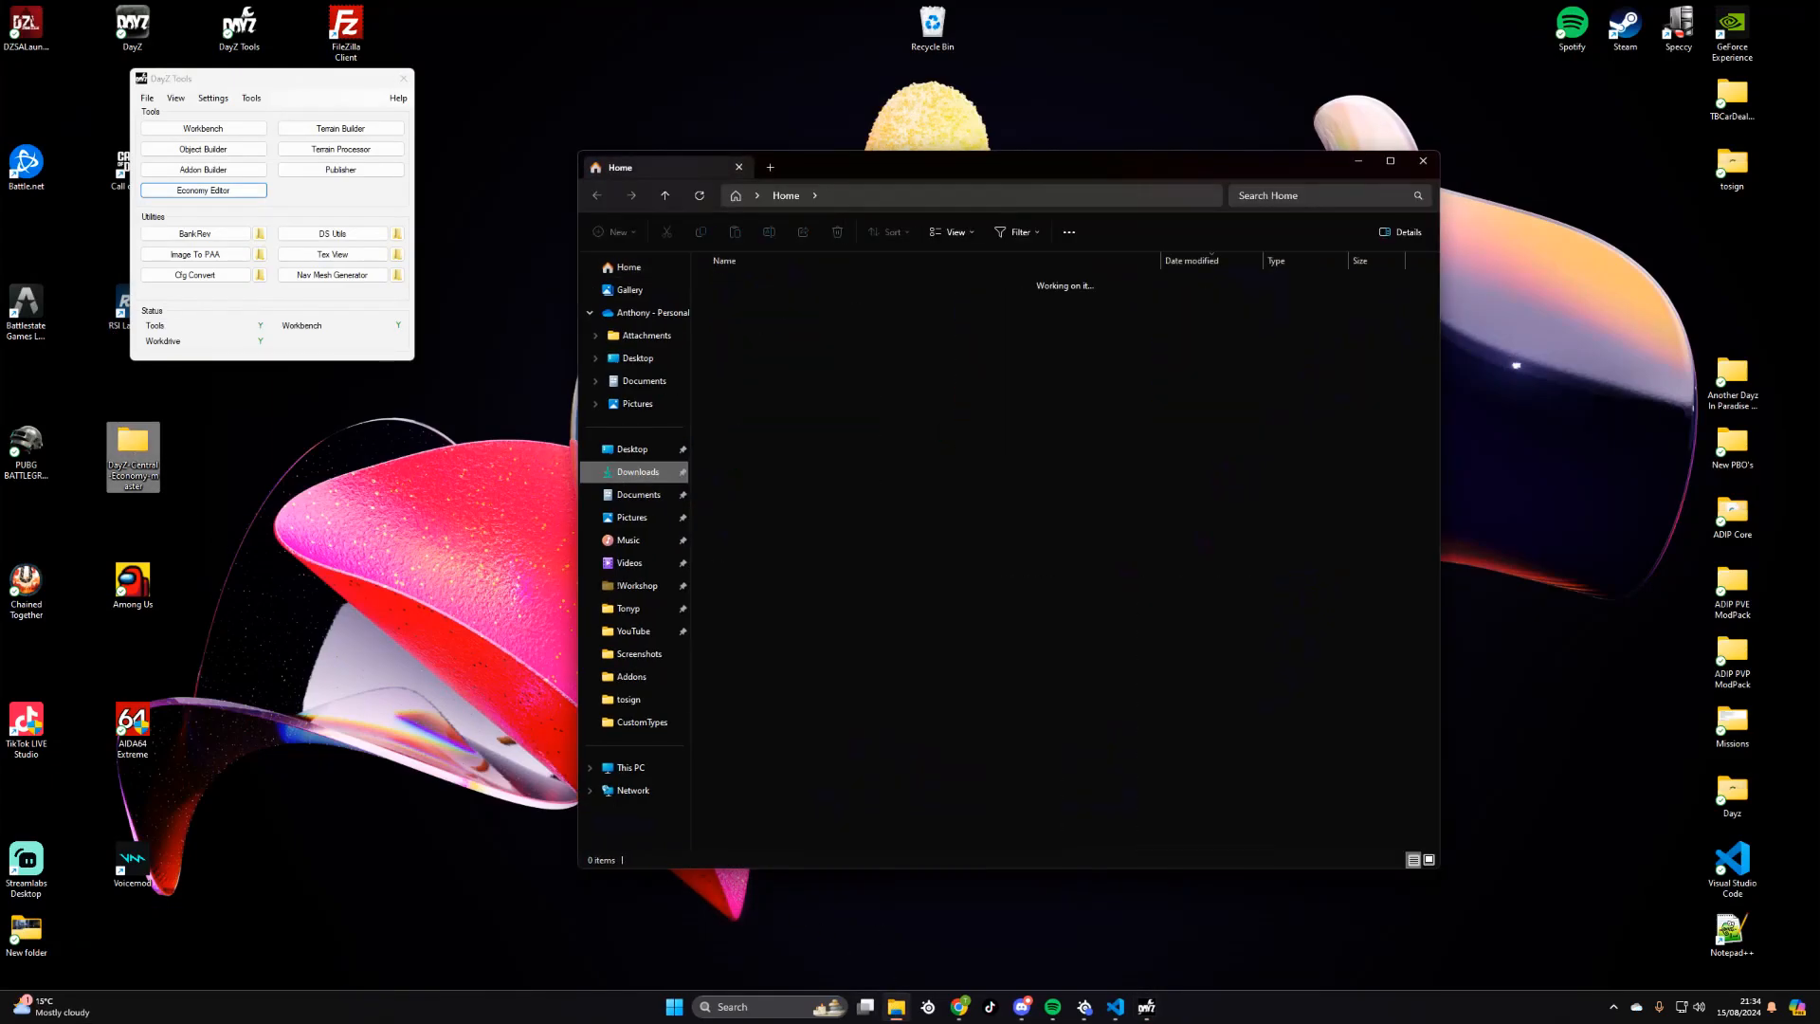
pyautogui.click(638, 471)
pyautogui.moveTo(777, 303); pyautogui.dragTo(757, 636)
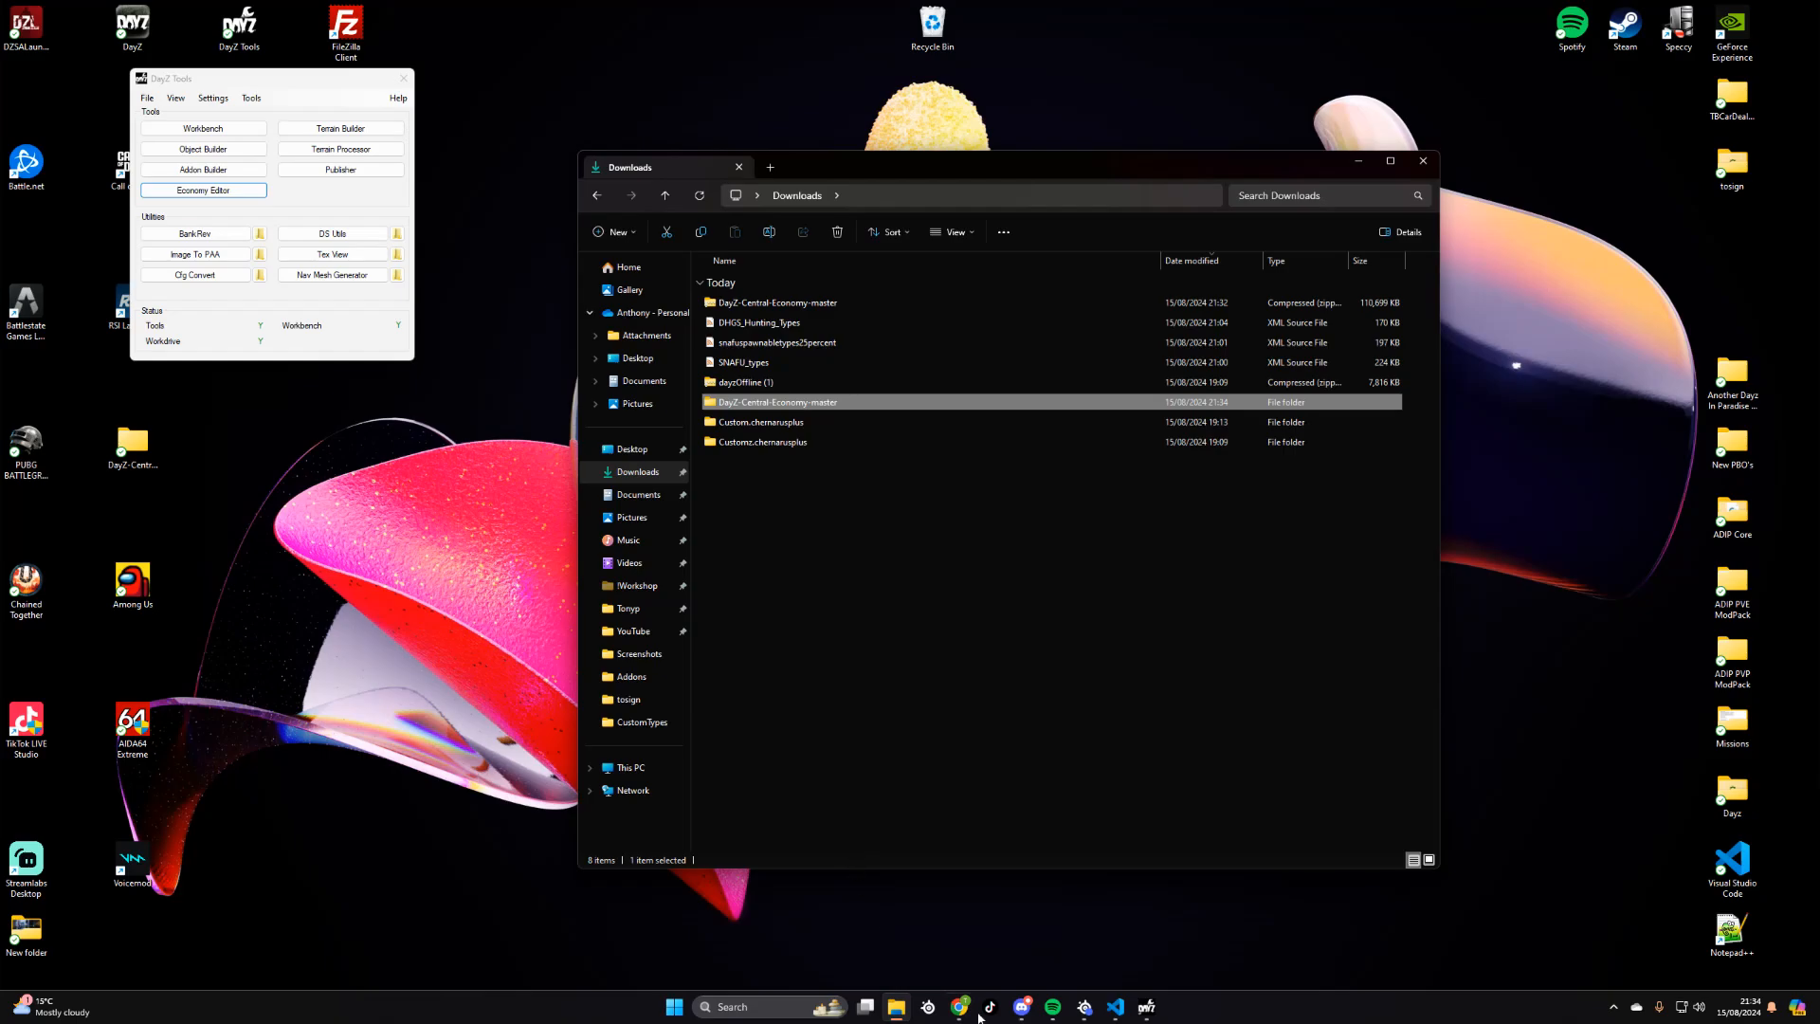
# - Launch the Economy Editor from DayZ Tools and start loading an existing project file
pyautogui.click(1146, 1007)
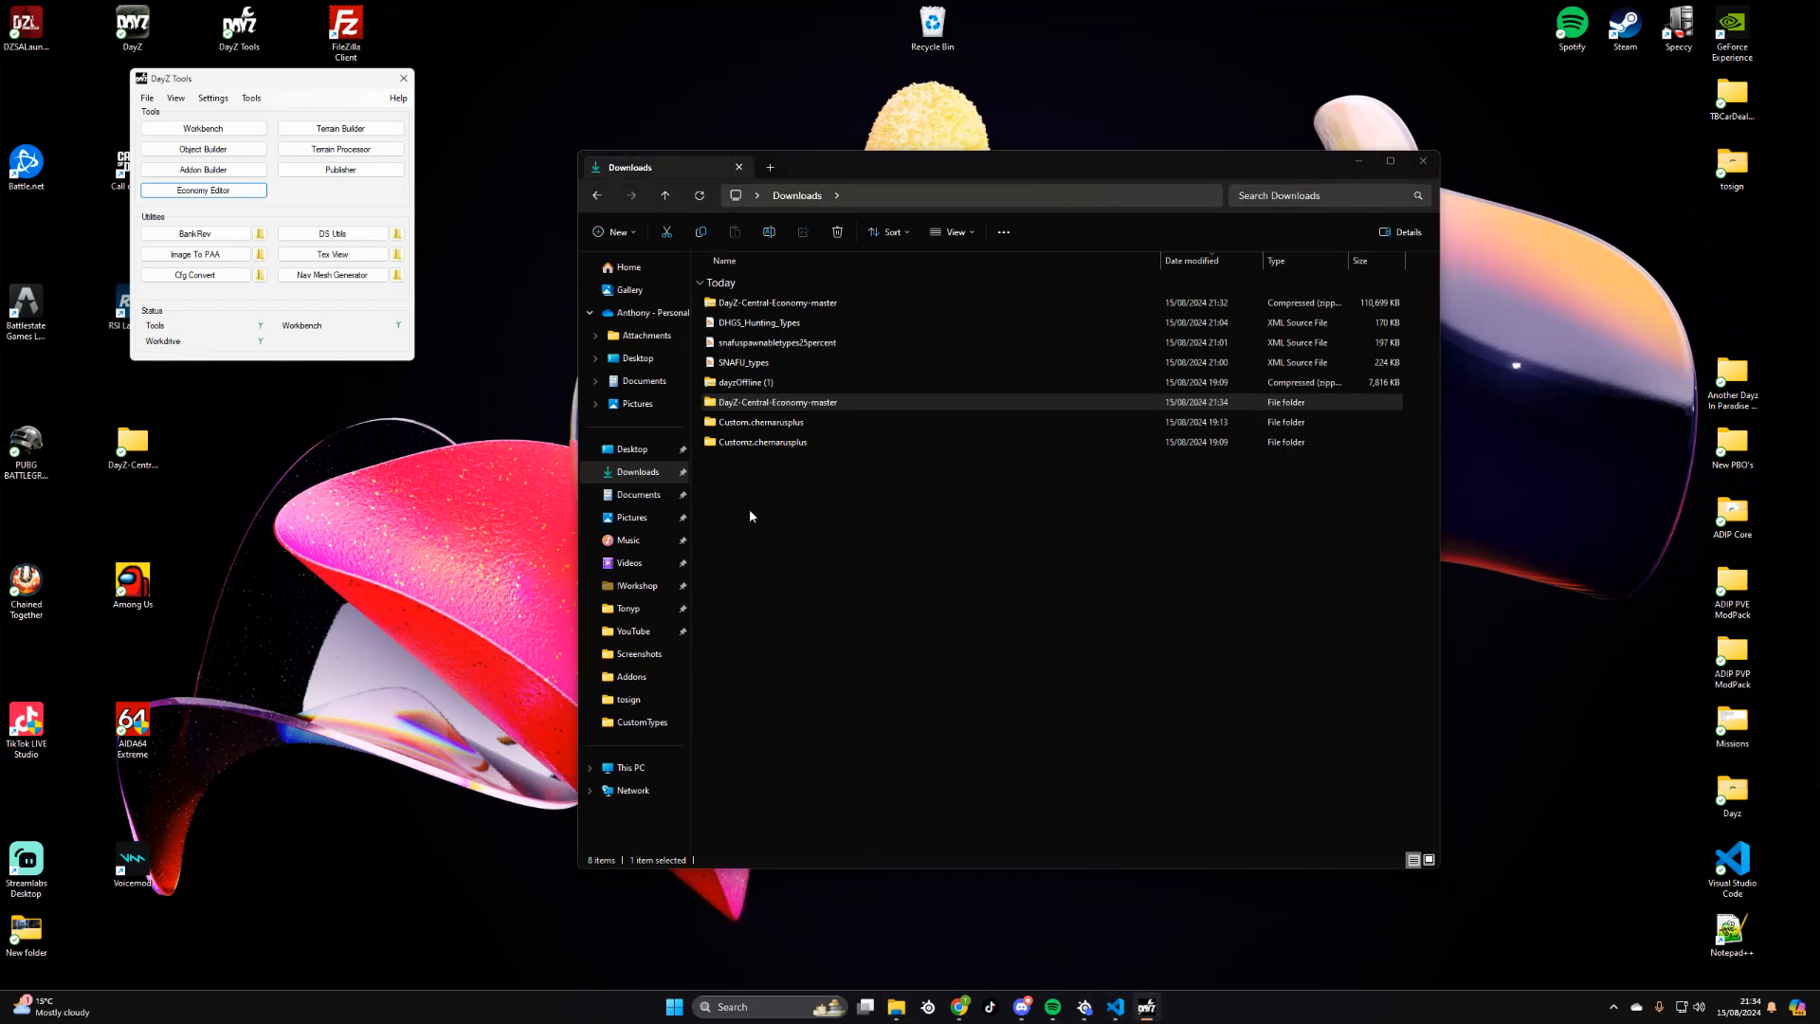
pyautogui.click(203, 190)
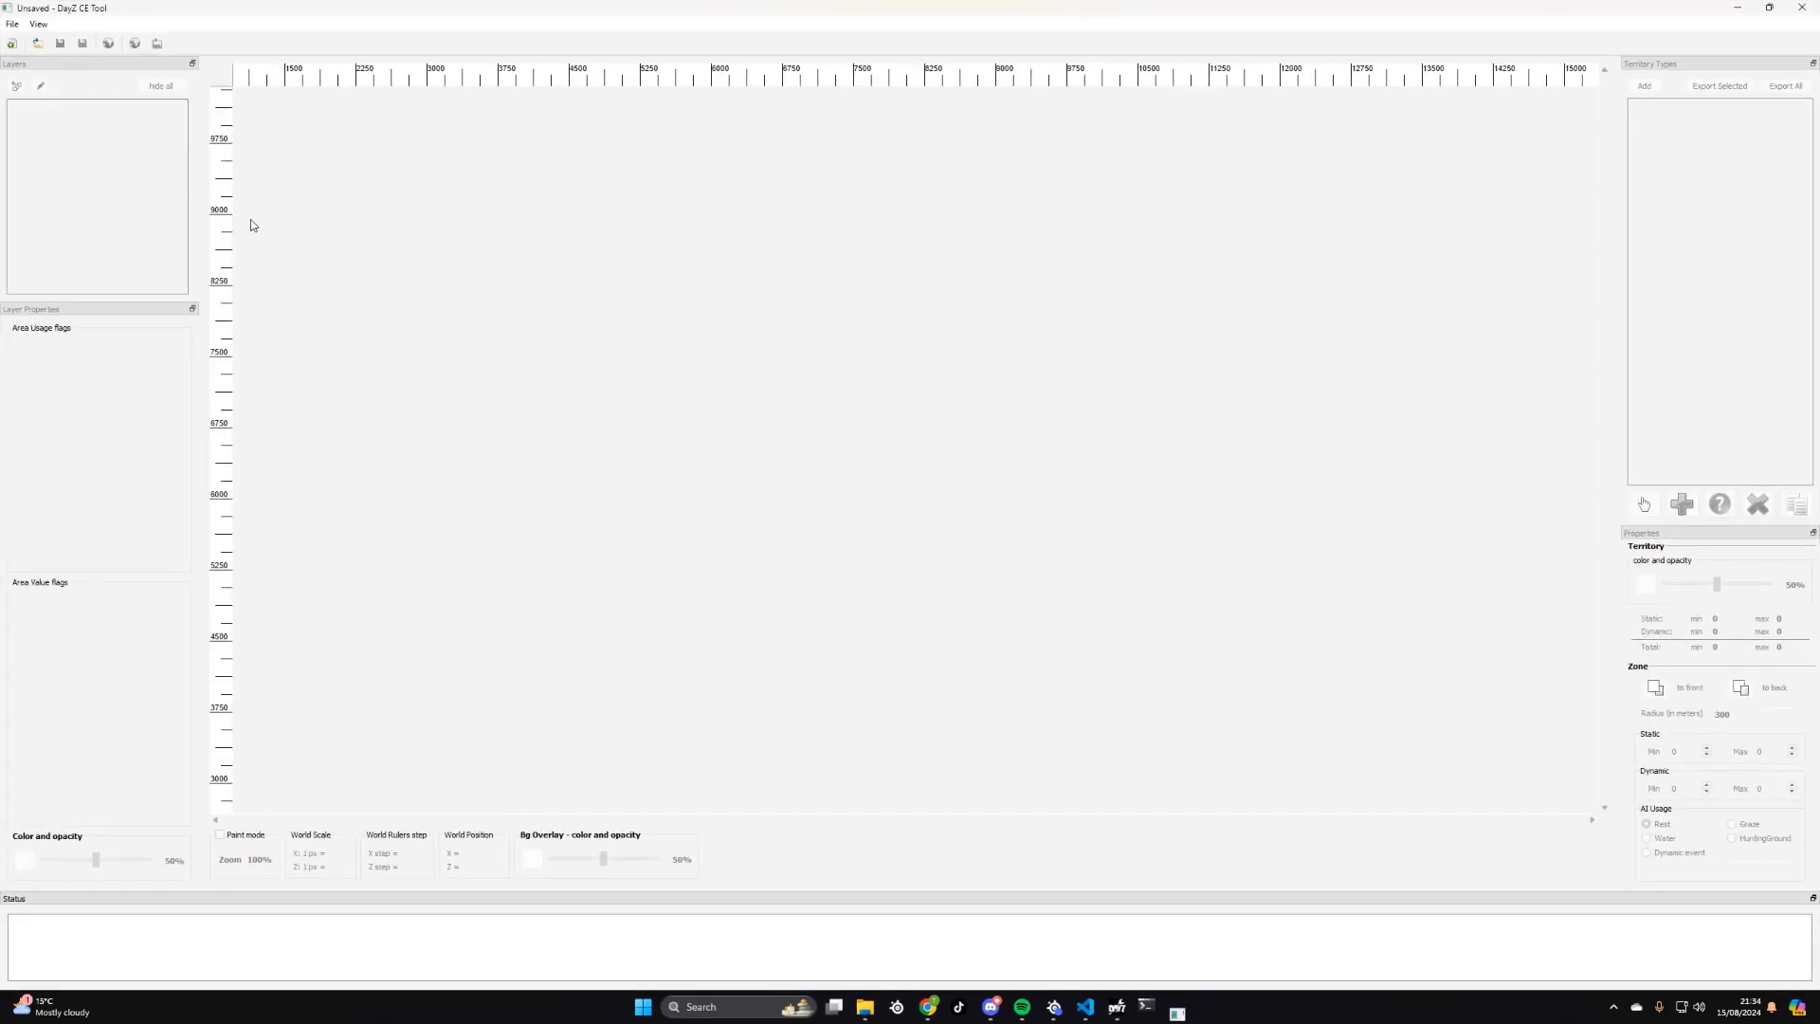
pyautogui.click(14, 25)
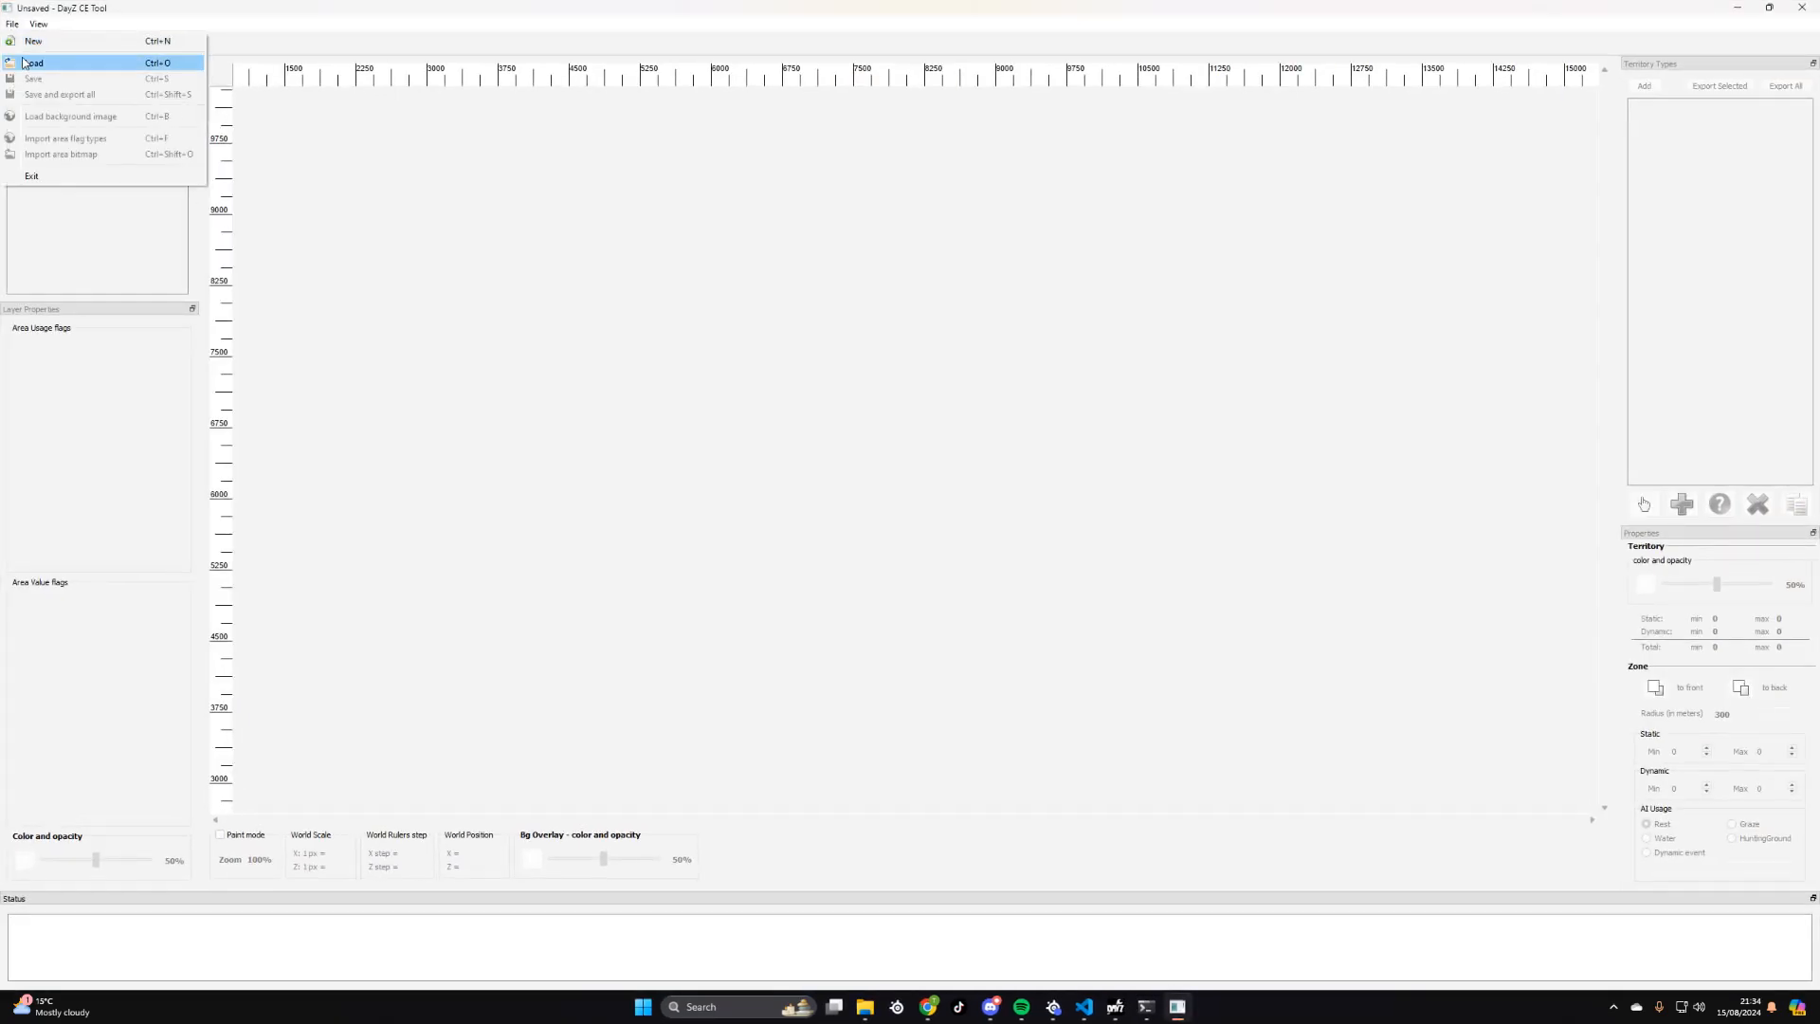
pyautogui.click(33, 63)
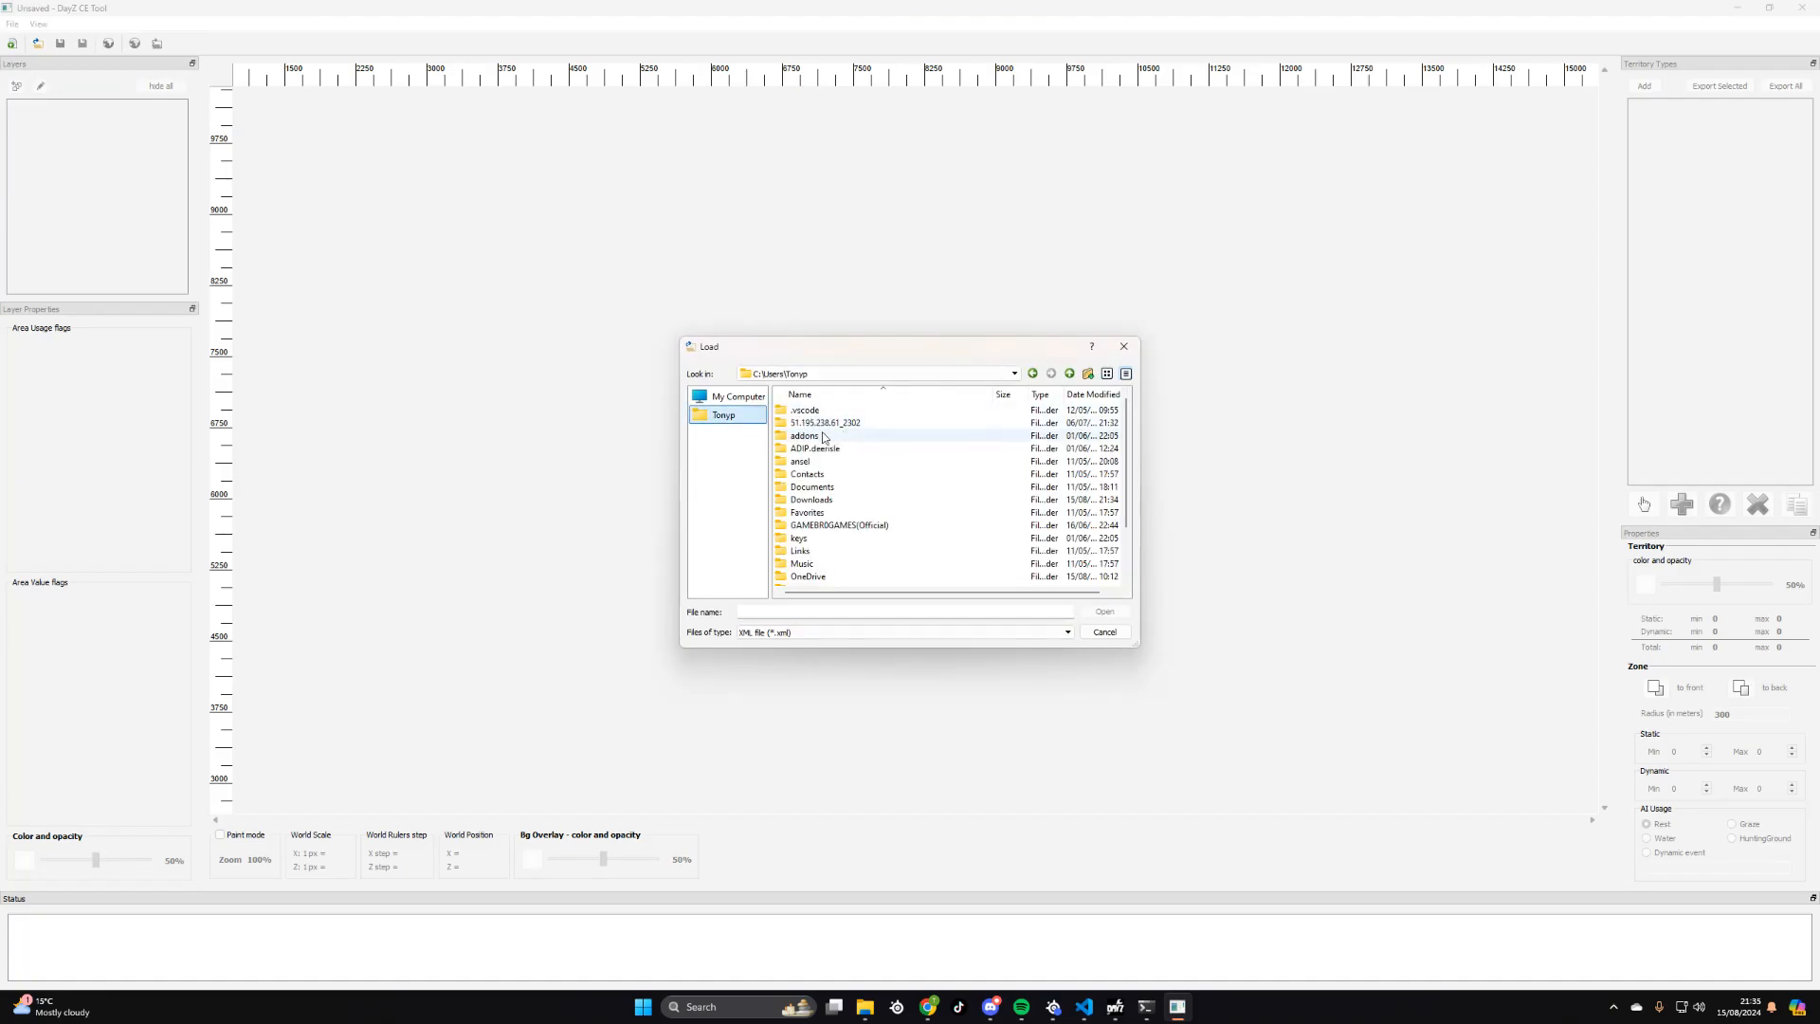
# - Load chernarusplus.xml from the CETool/ChernarusPlus folder inside the DayZ-Central-Economy-master folder in Downloads
pyautogui.click(836, 501)
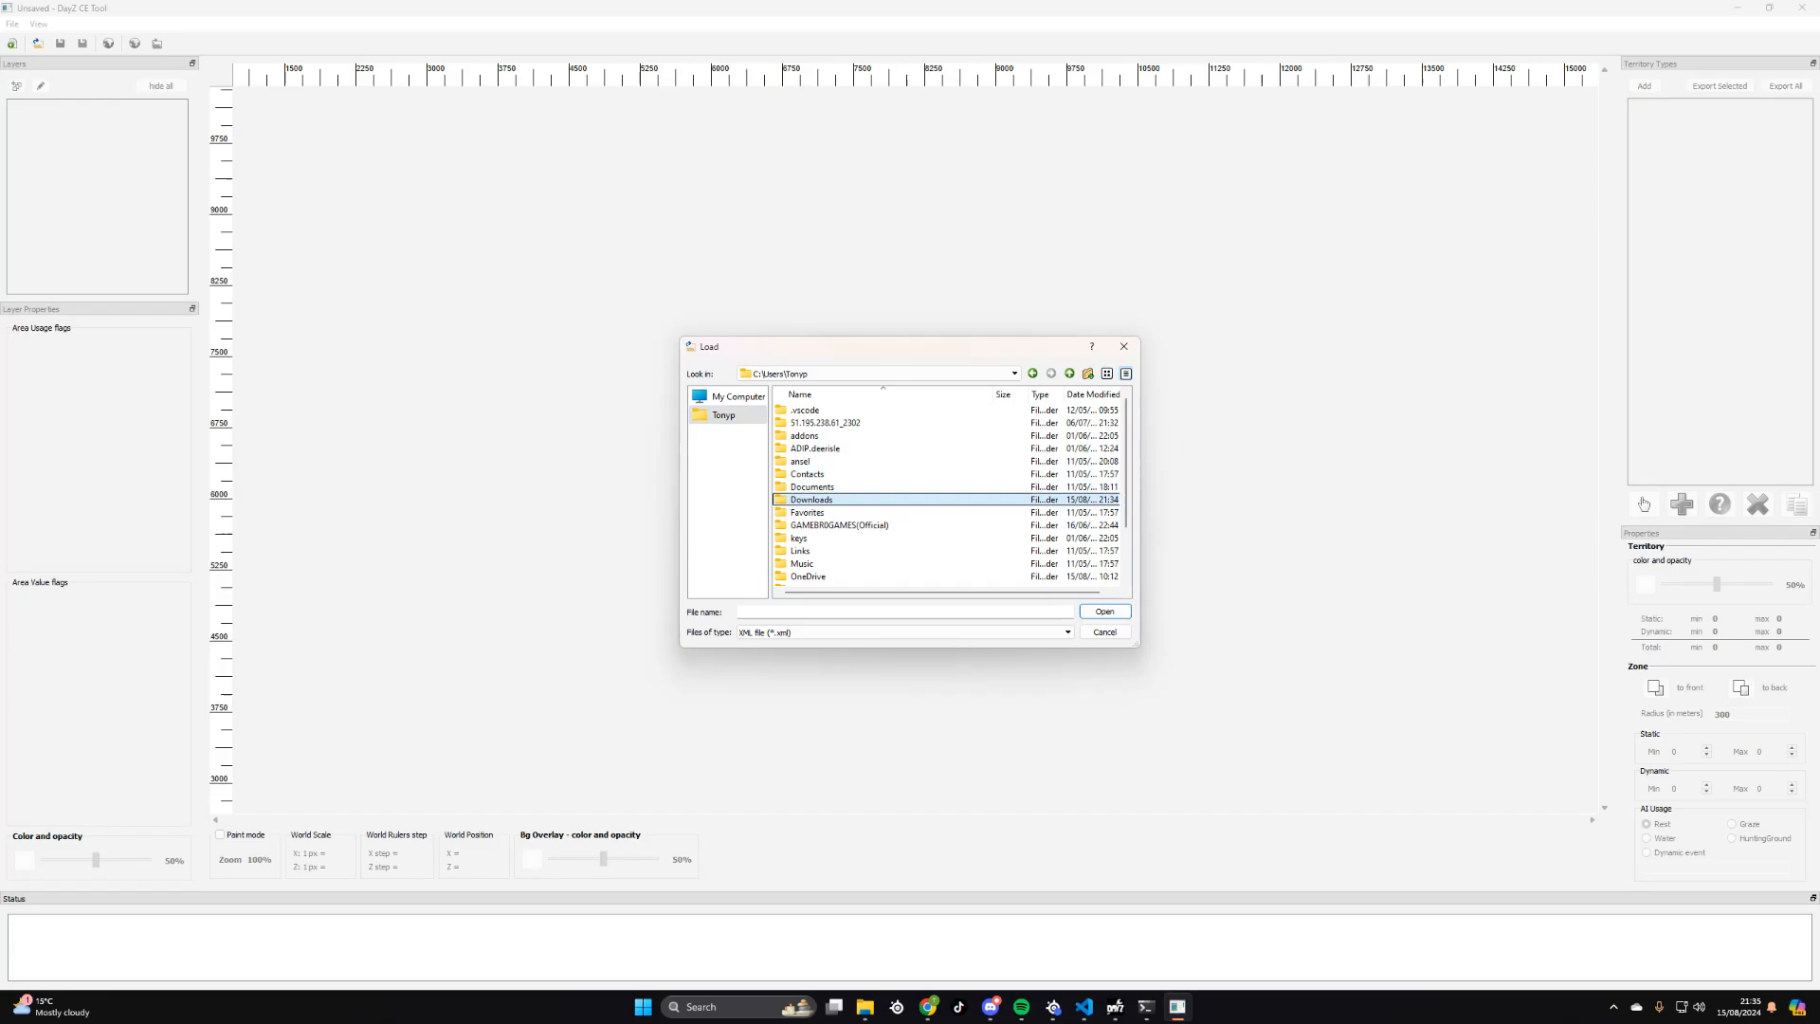
pyautogui.doubleClick(821, 503)
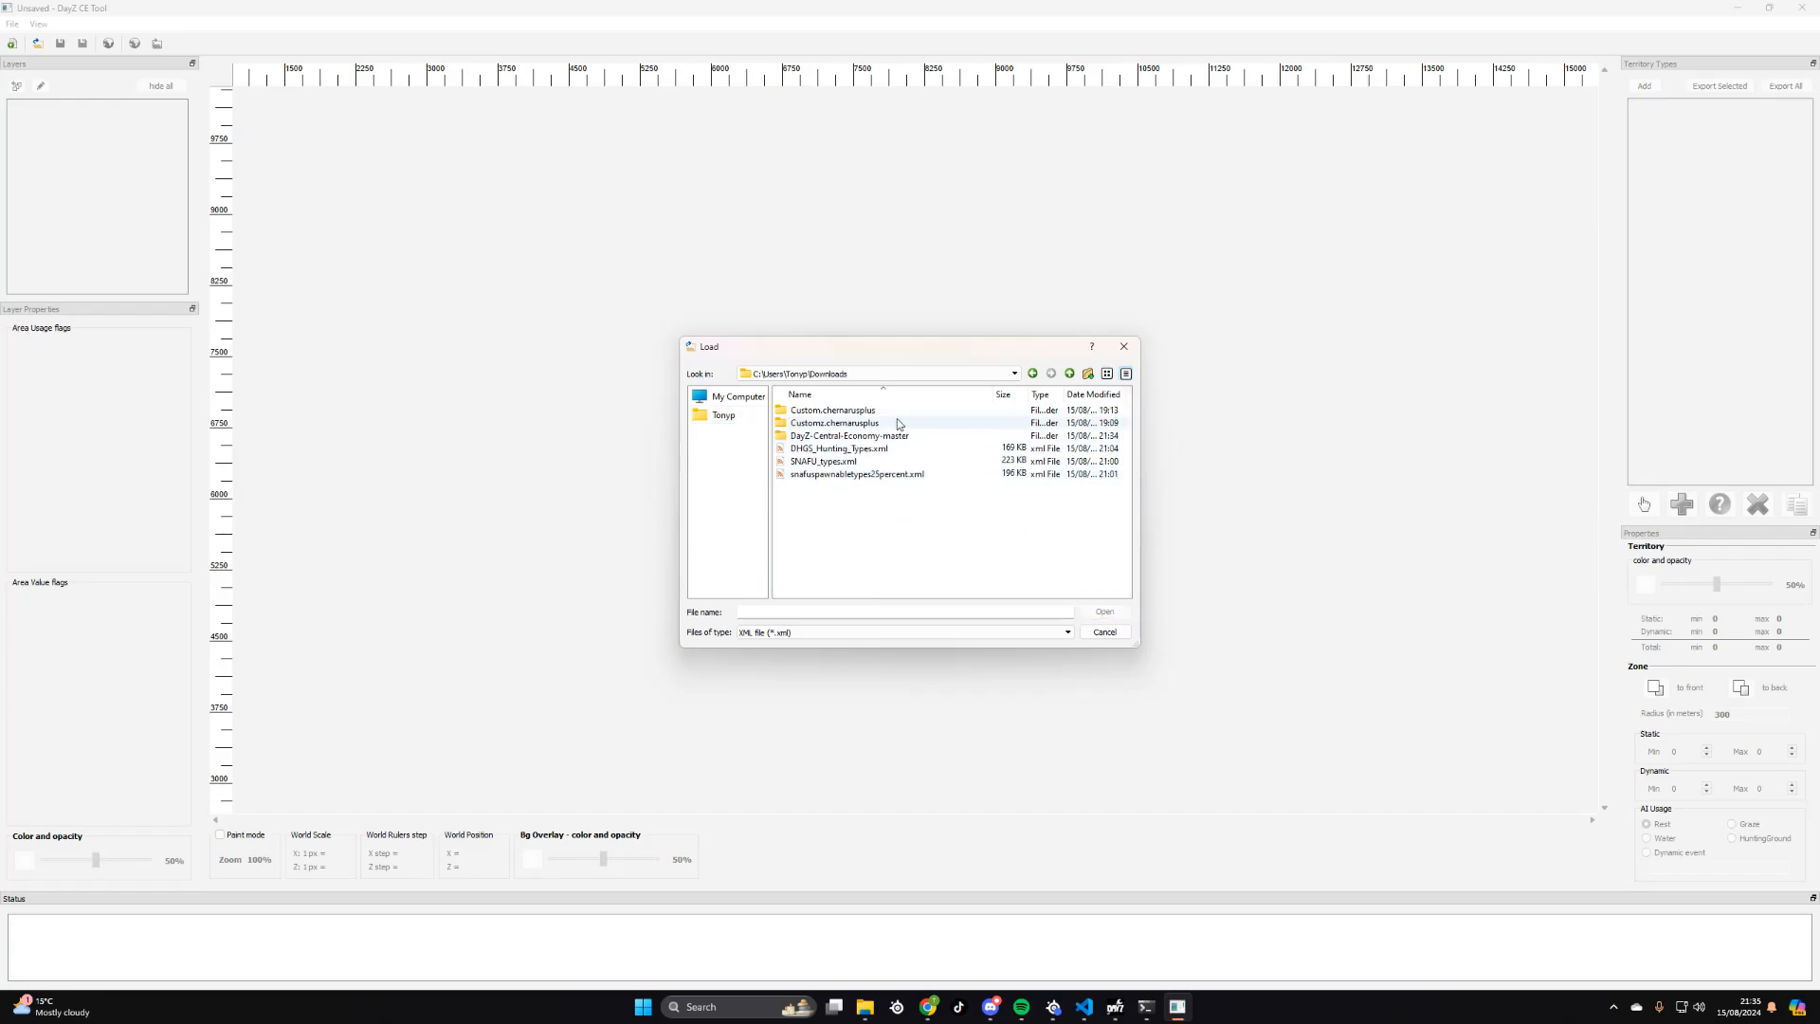
pyautogui.doubleClick(845, 437)
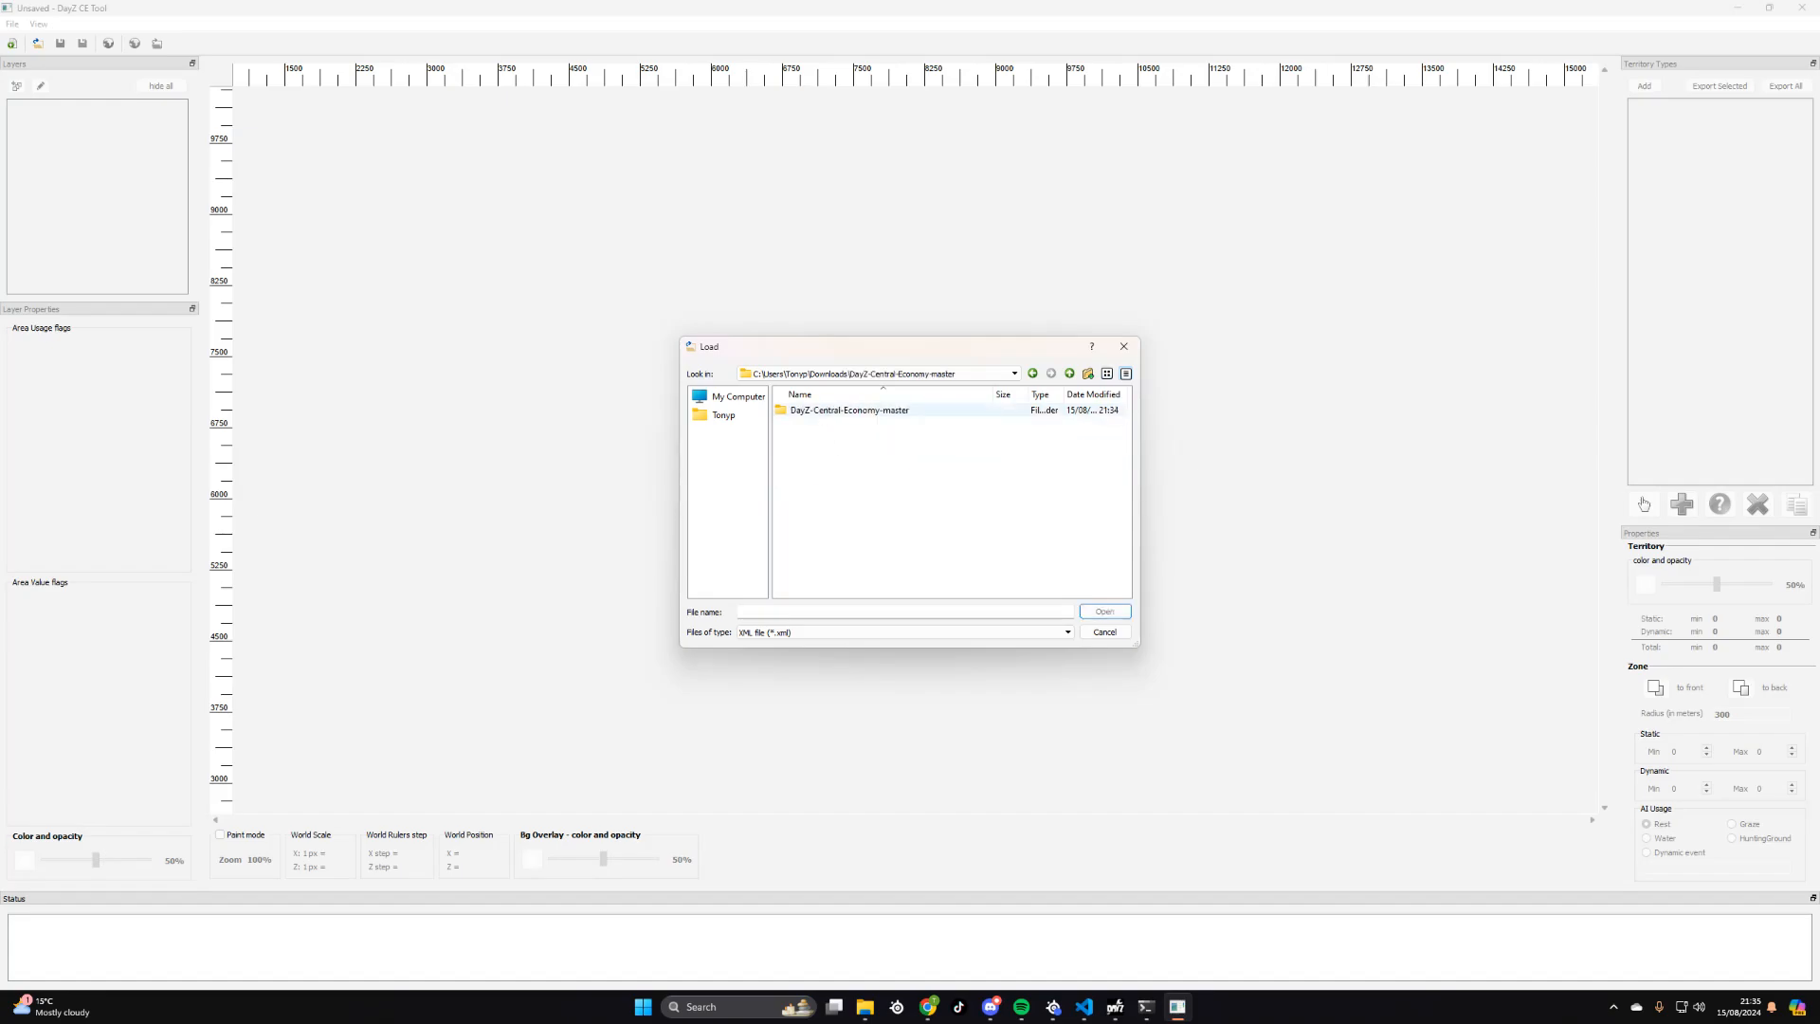
pyautogui.doubleClick(842, 412)
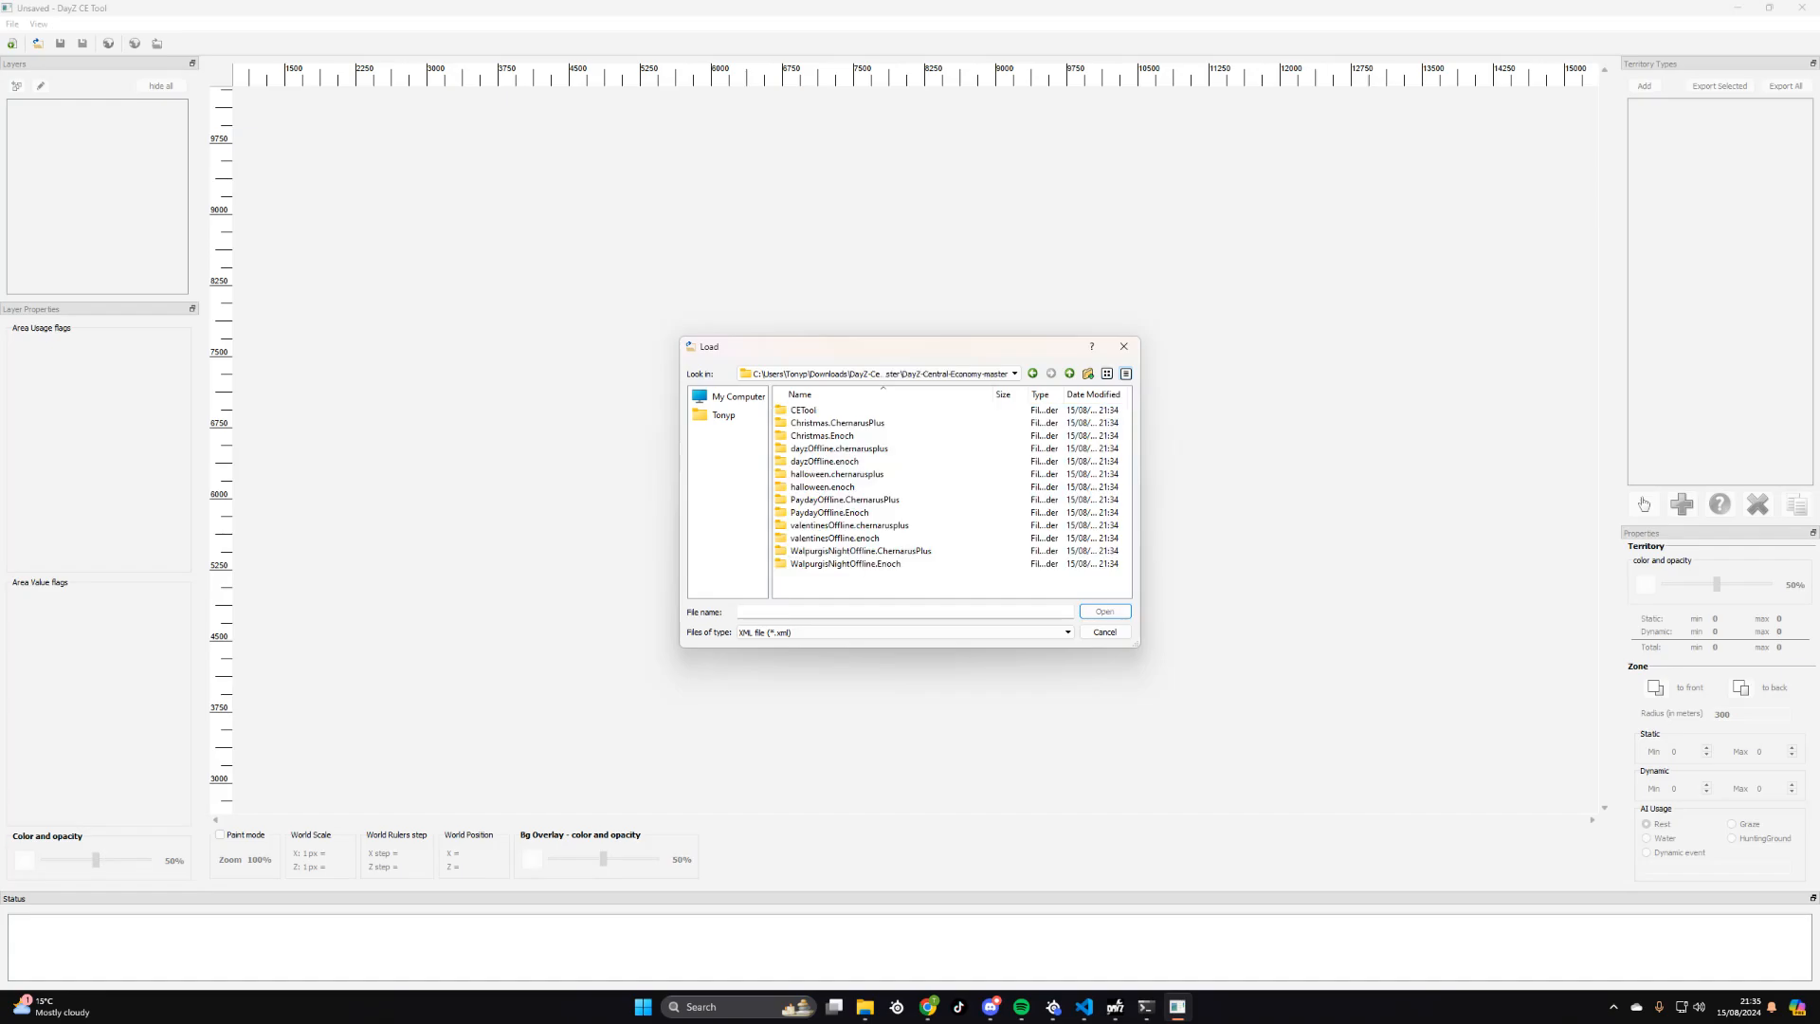
pyautogui.doubleClick(812, 412)
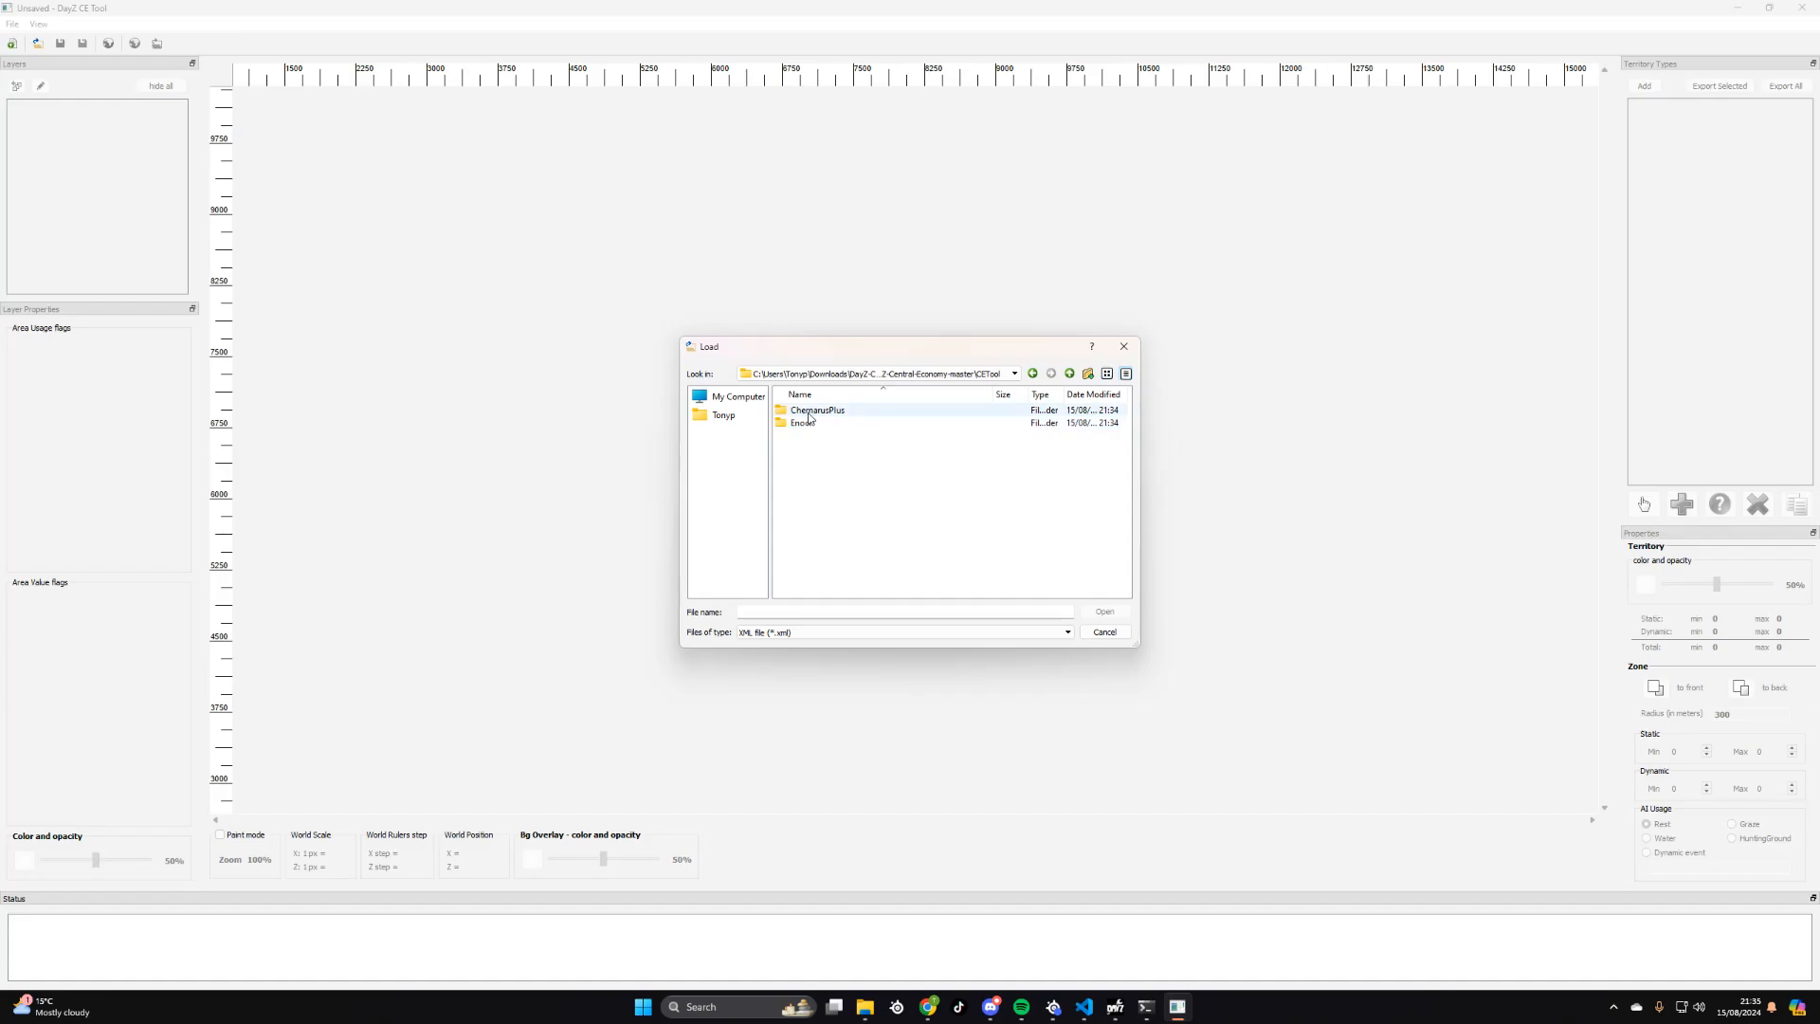
pyautogui.doubleClick(808, 413)
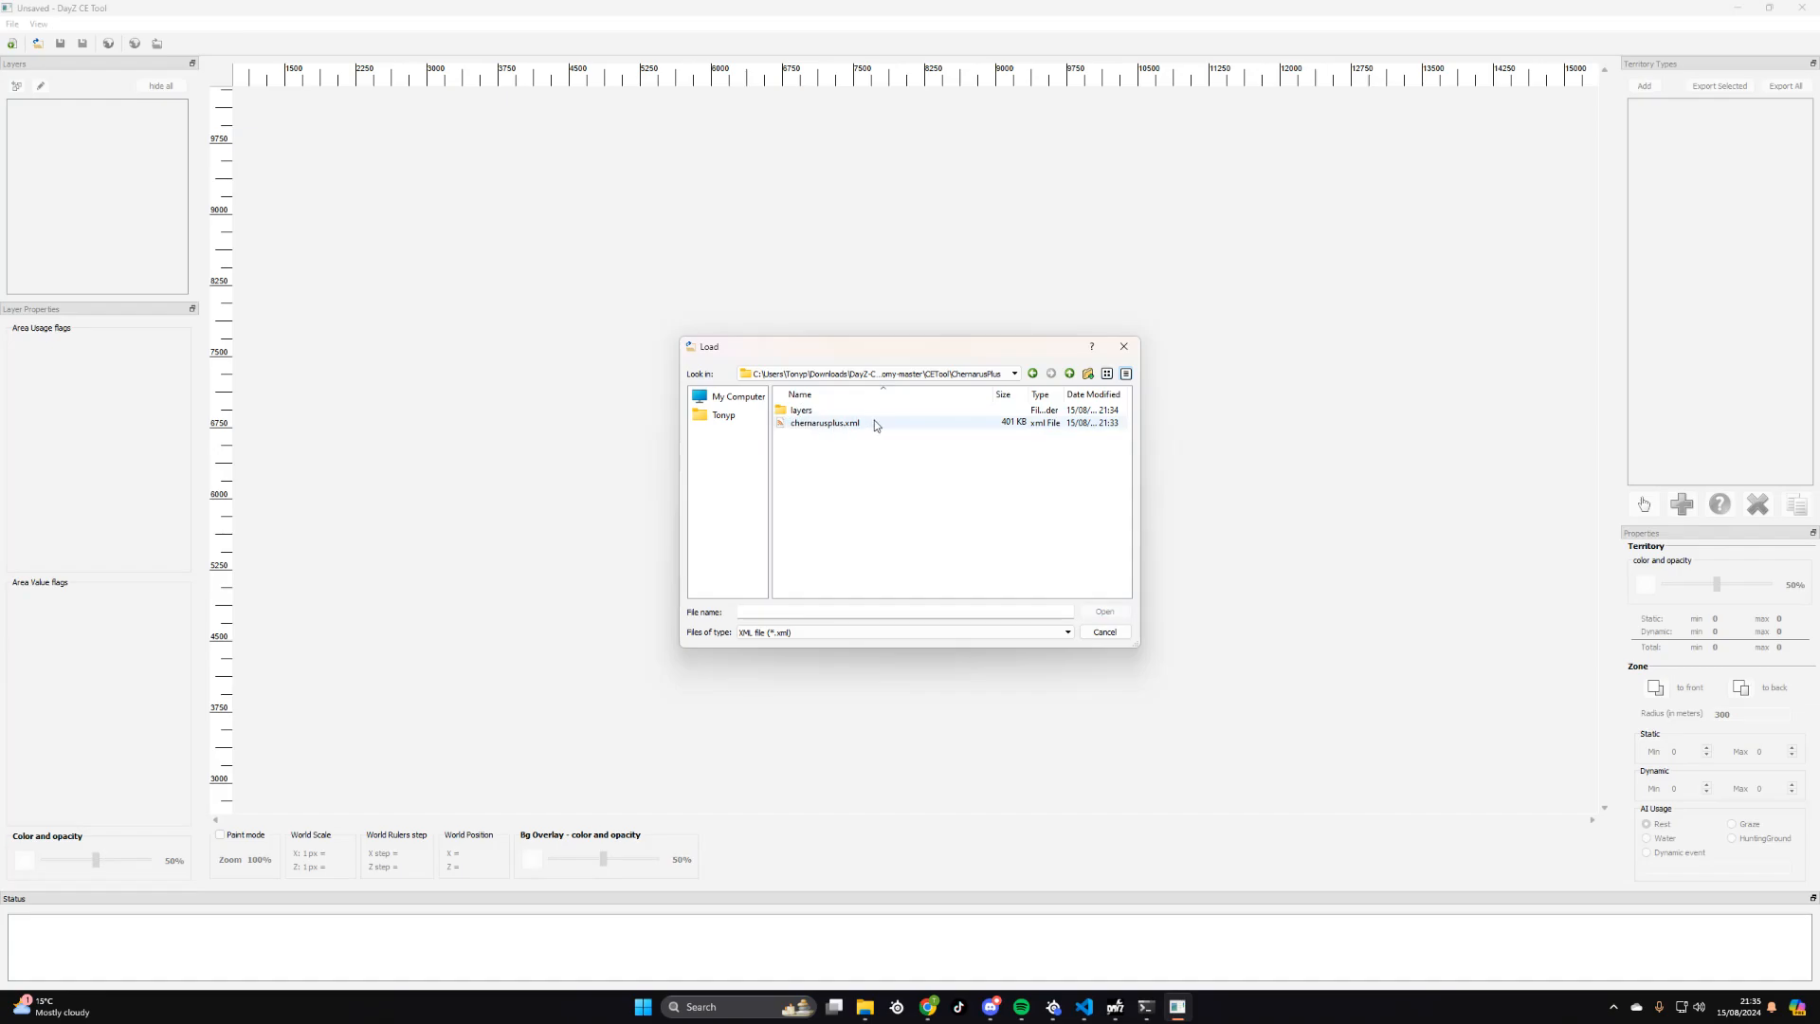
pyautogui.click(815, 423)
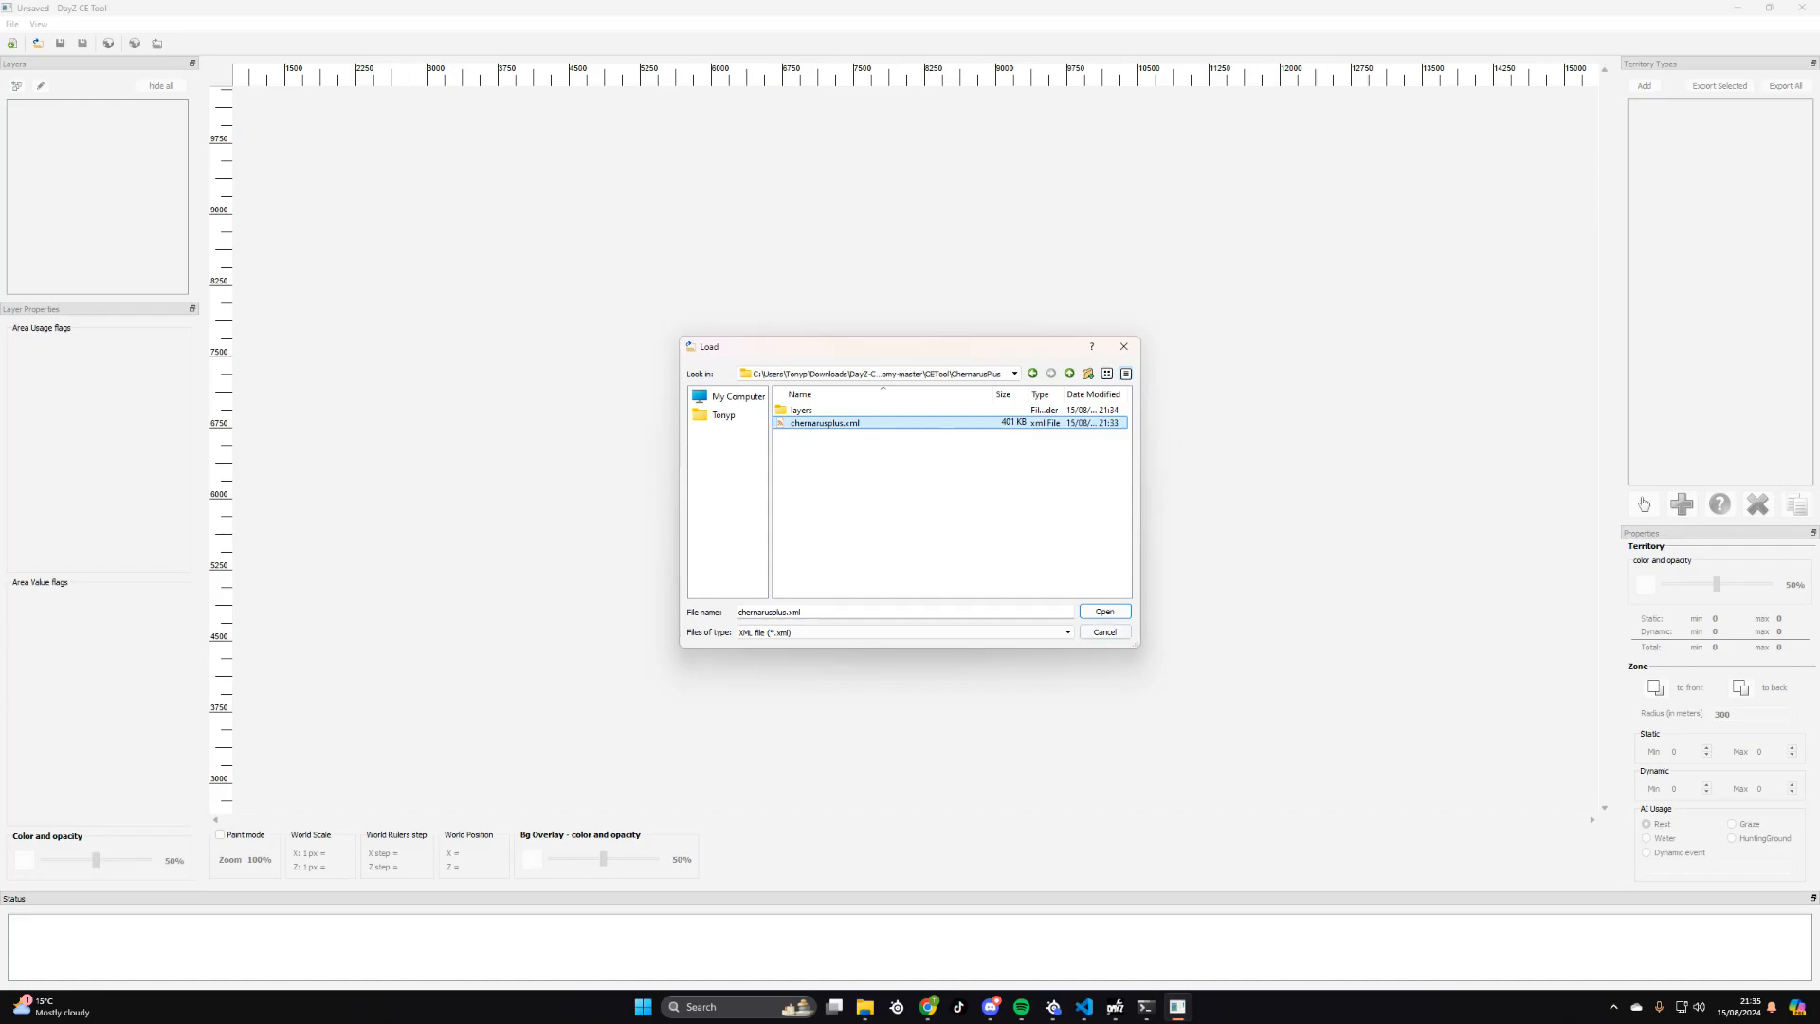
pyautogui.click(1104, 611)
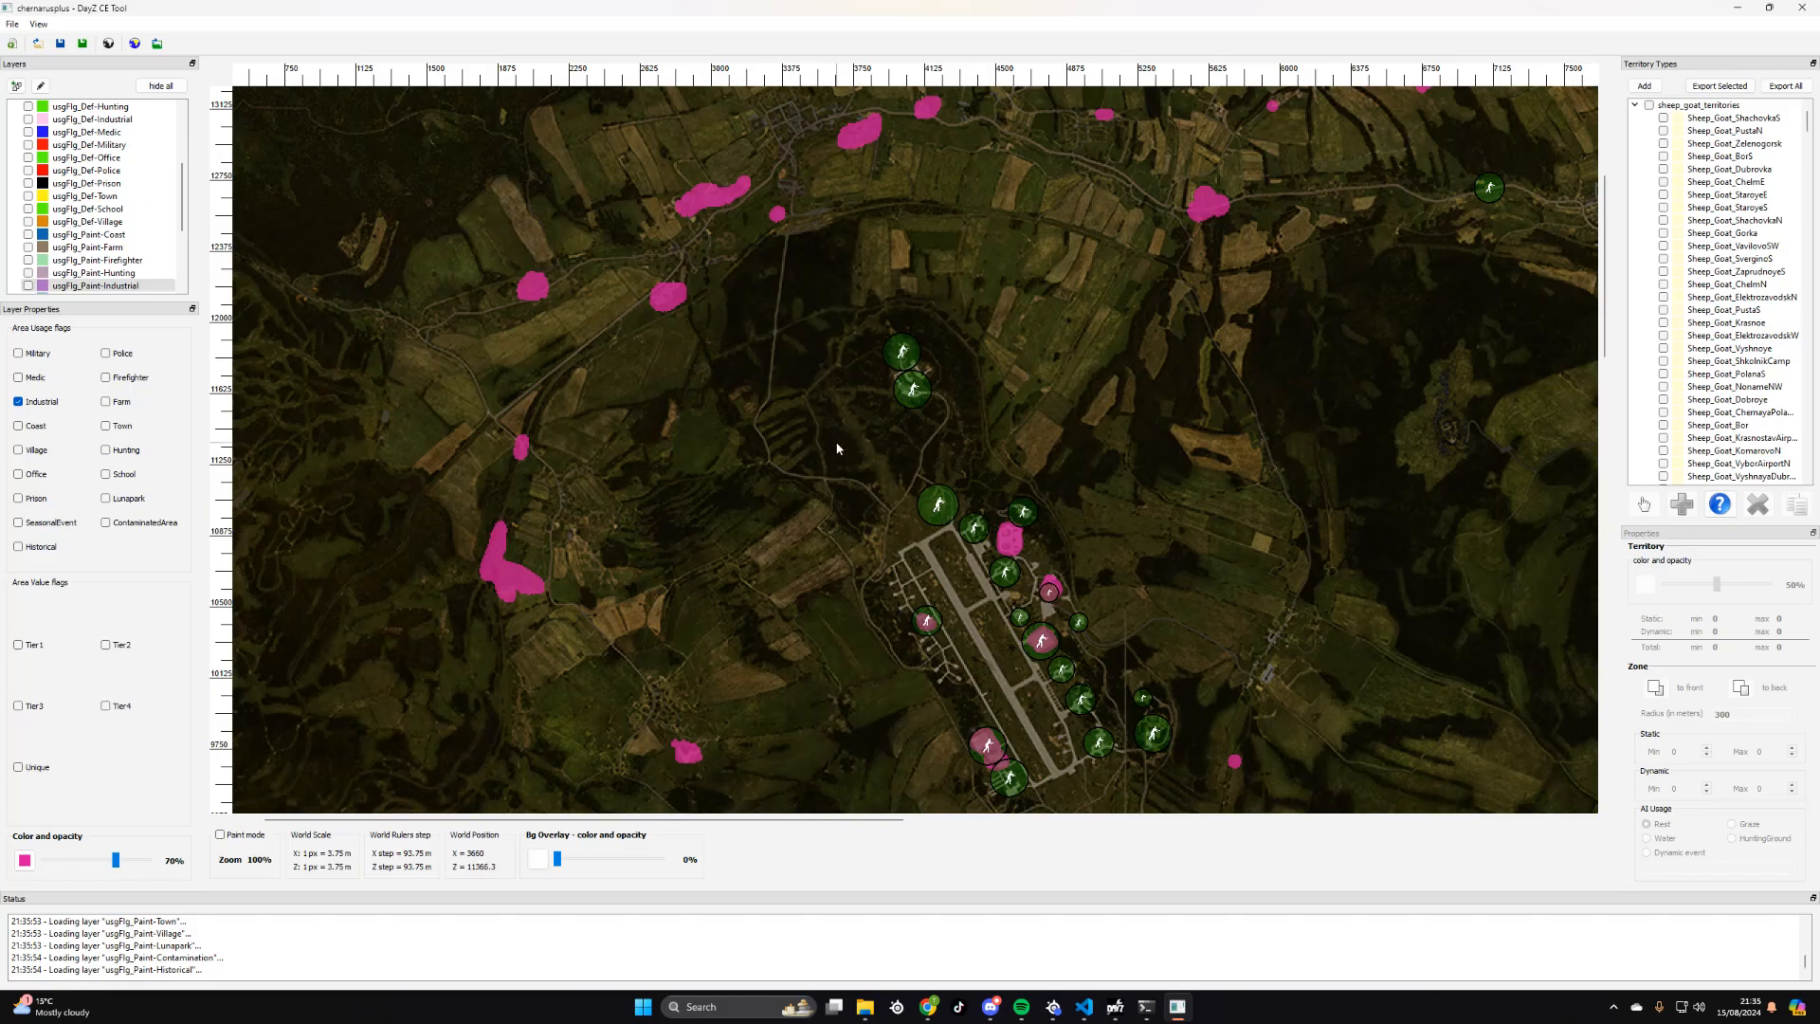
# - Examine the Chernarus map, its industrial usage areas and the zombie zones around the northwest airfield and the northeast coast
pyautogui.scroll(-2, 837, 448)
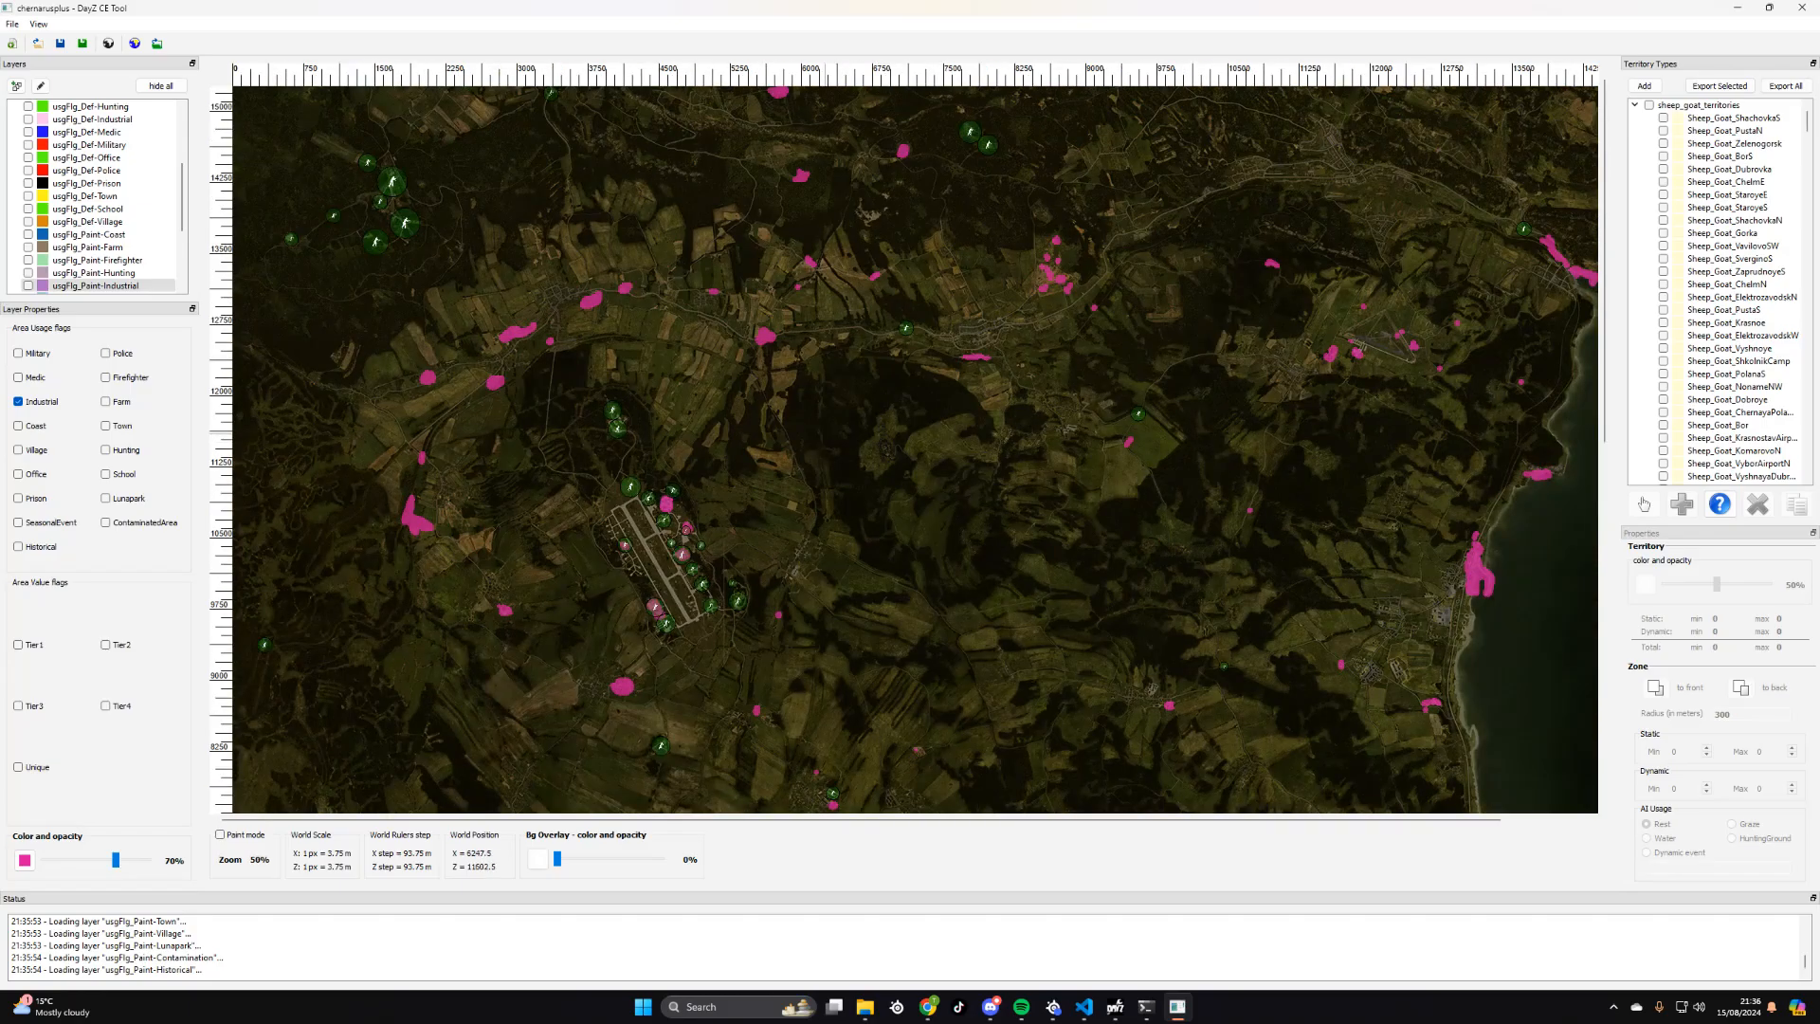
pyautogui.scroll(-2, 827, 428)
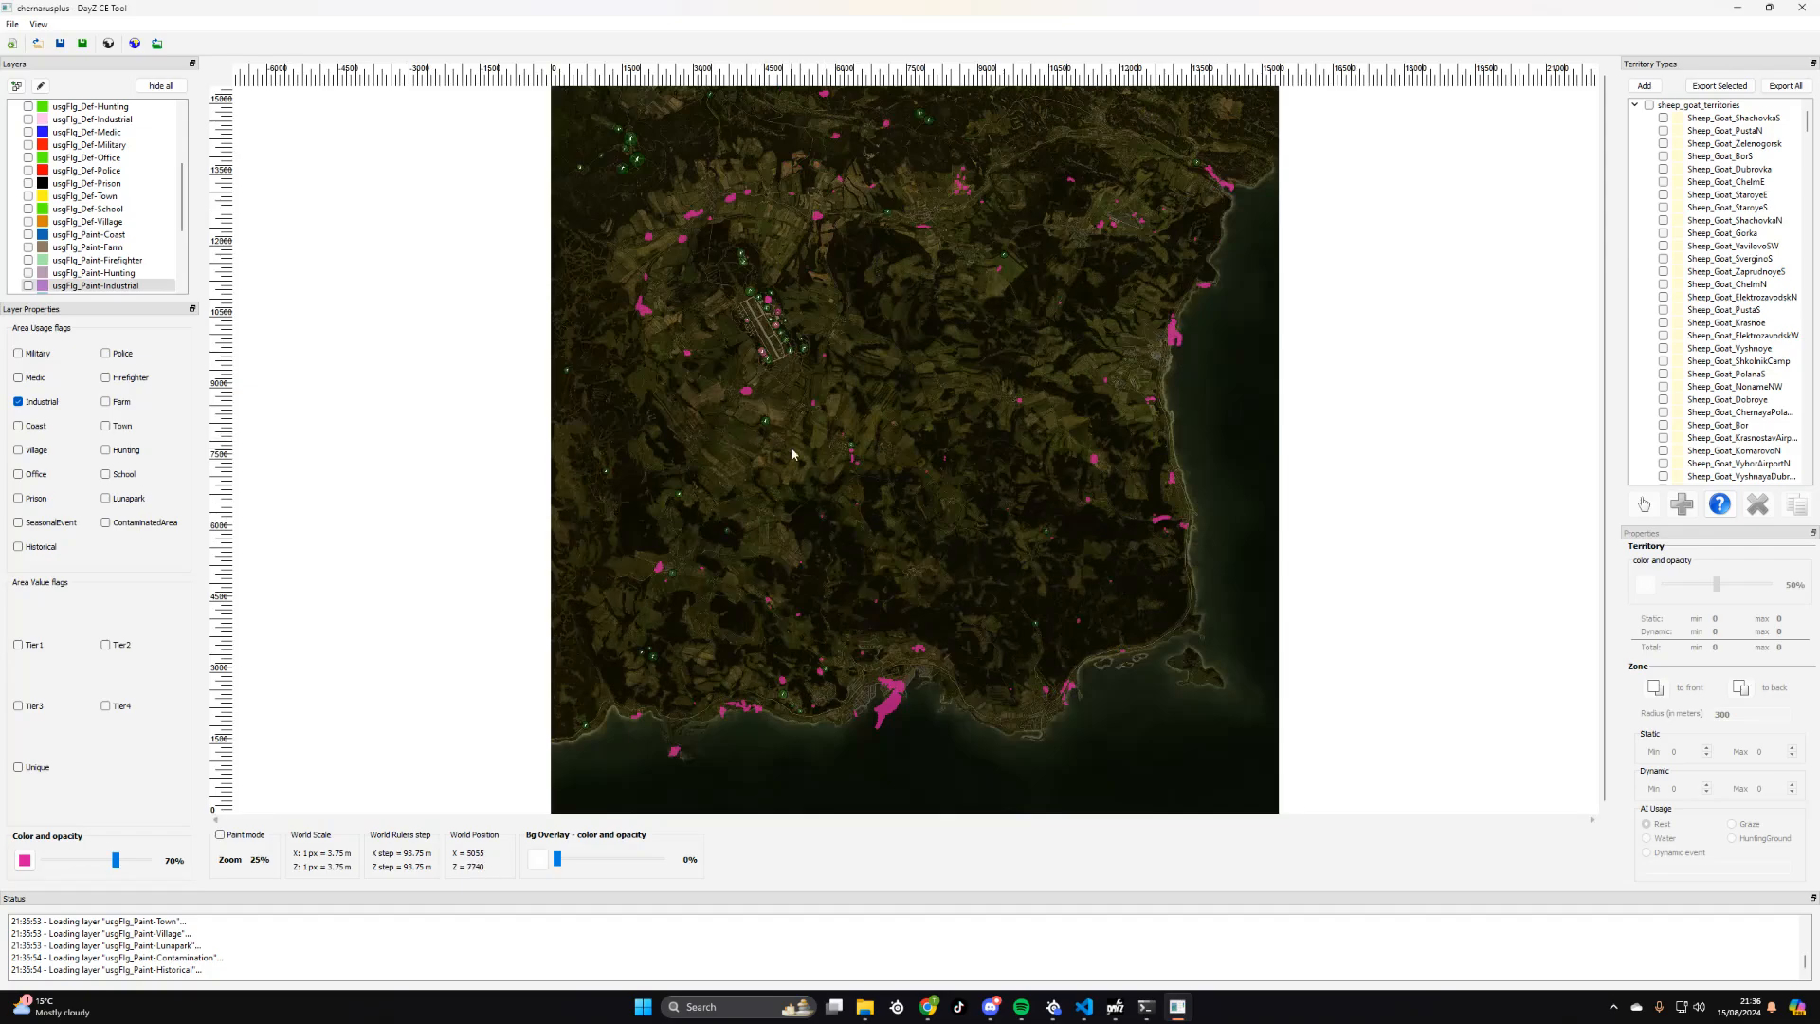
pyautogui.scroll(3, 792, 454)
pyautogui.scroll(-4, 792, 454)
pyautogui.scroll(1, 793, 454)
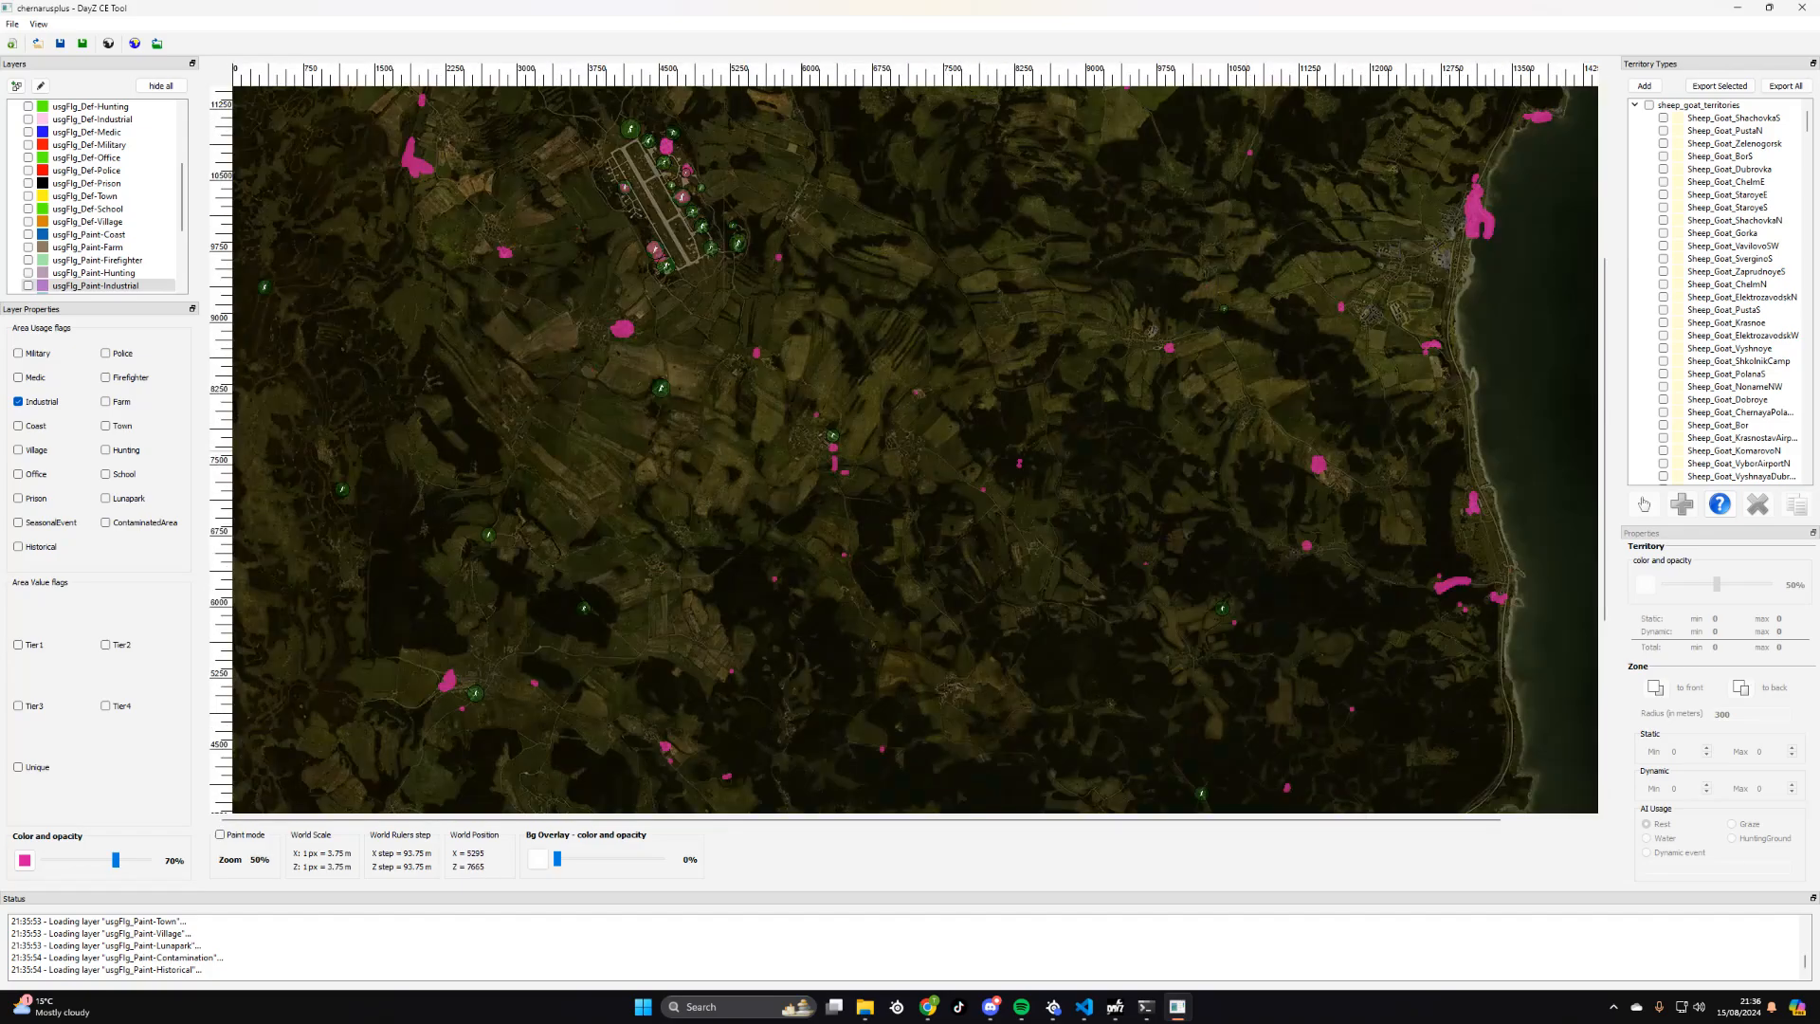
pyautogui.scroll(1, 758, 446)
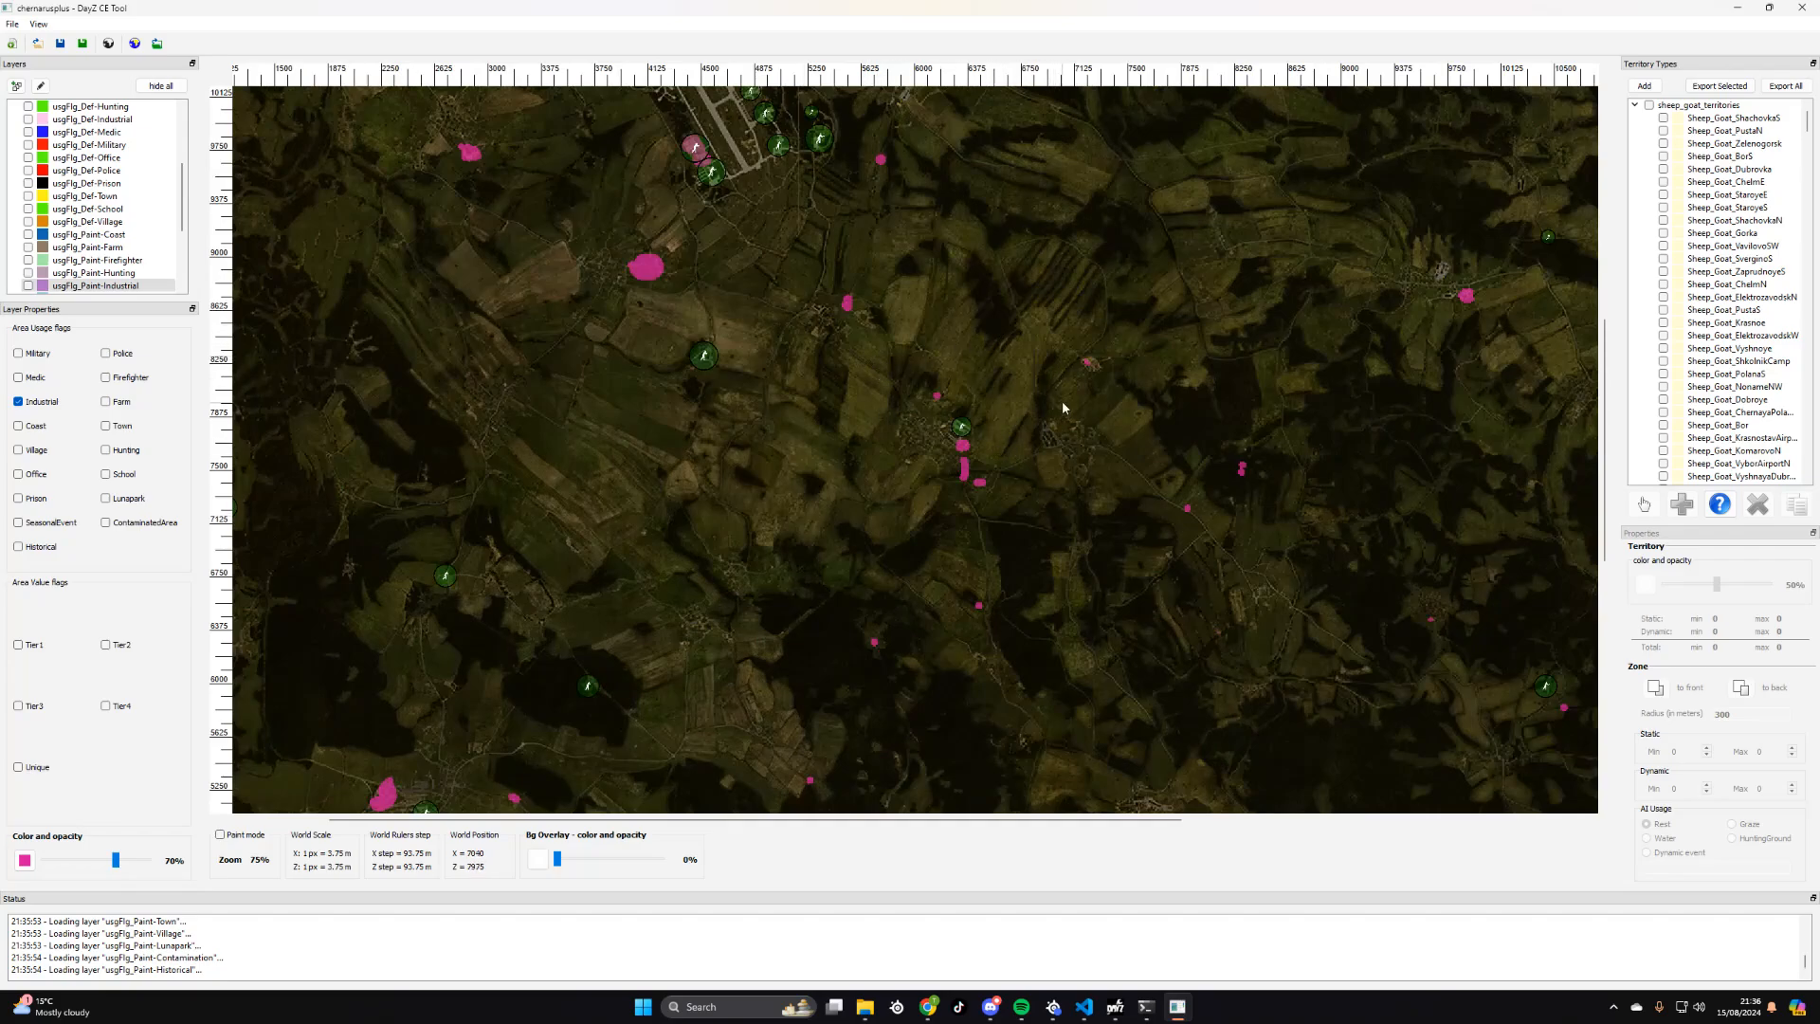
pyautogui.moveTo(1153, 455); pyautogui.dragTo(773, 633)
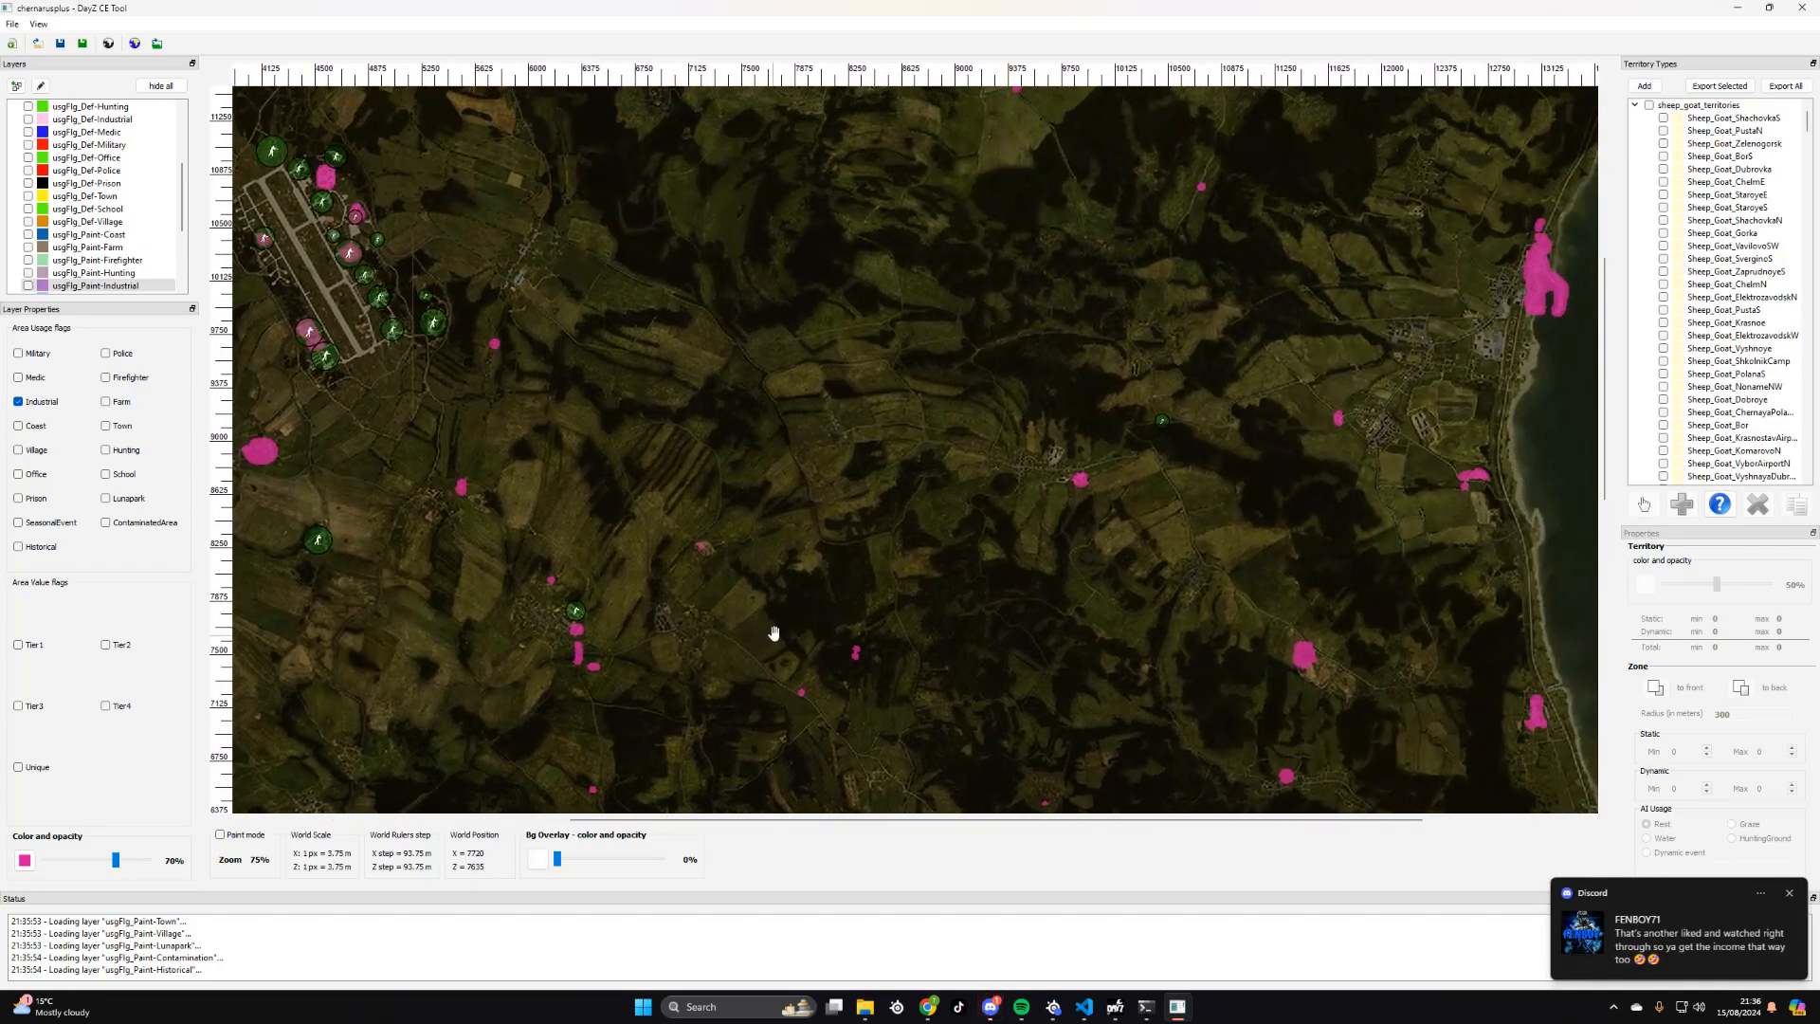
pyautogui.moveTo(1140, 355); pyautogui.dragTo(869, 472)
pyautogui.moveTo(1031, 332); pyautogui.dragTo(910, 670)
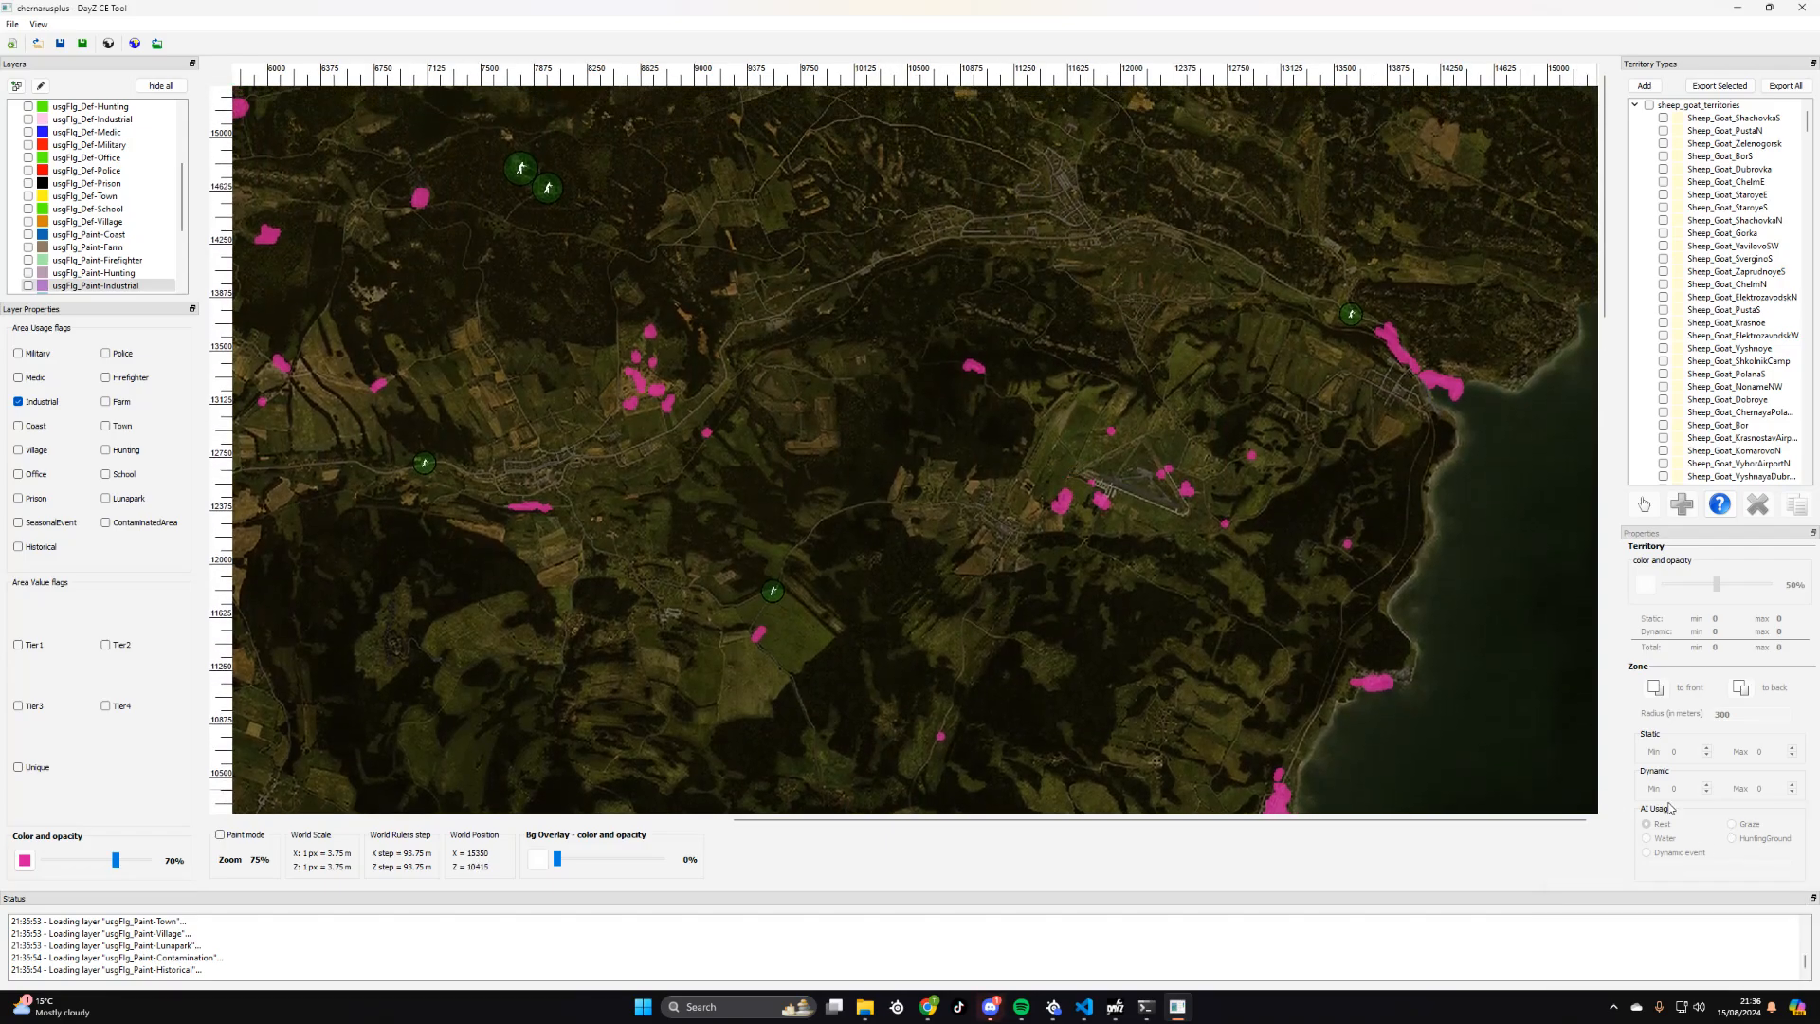
pyautogui.moveTo(852, 431); pyautogui.dragTo(1280, 561)
pyautogui.moveTo(877, 655); pyautogui.dragTo(728, 272)
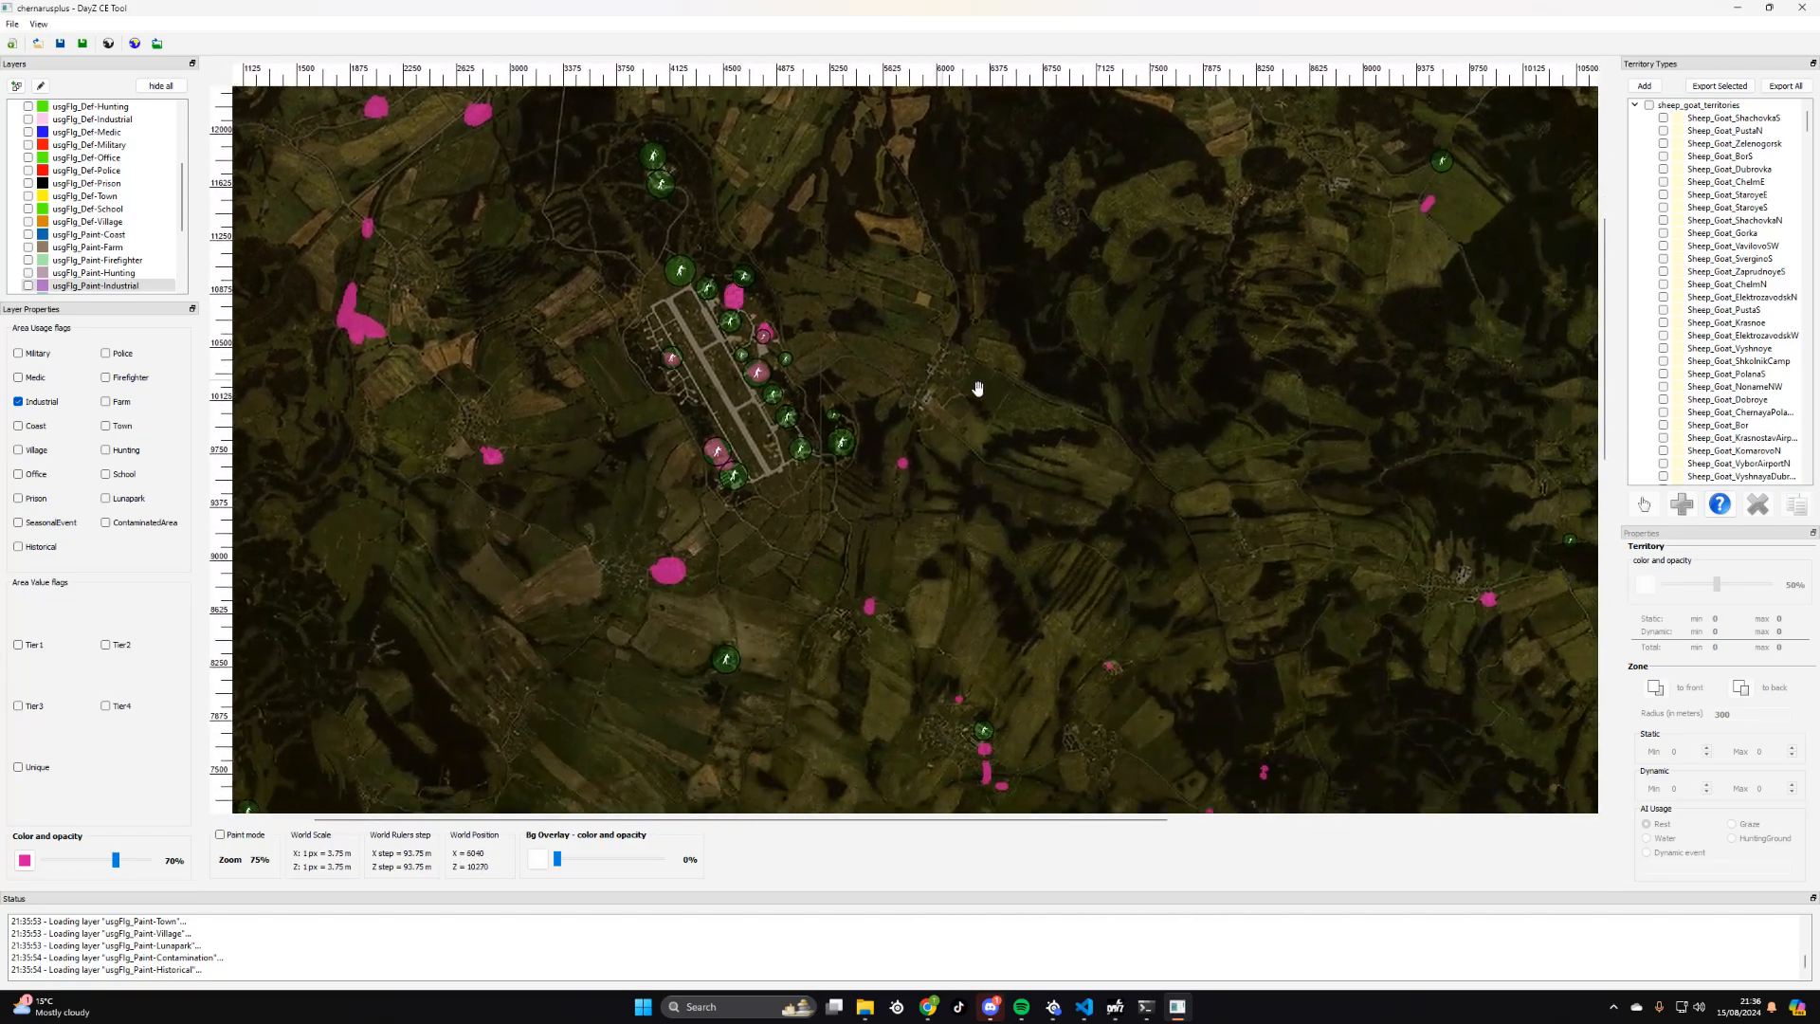
# - Collapse every territory group in the territory types, from sheep_goat_territories through hare_territories
pyautogui.click(1635, 105)
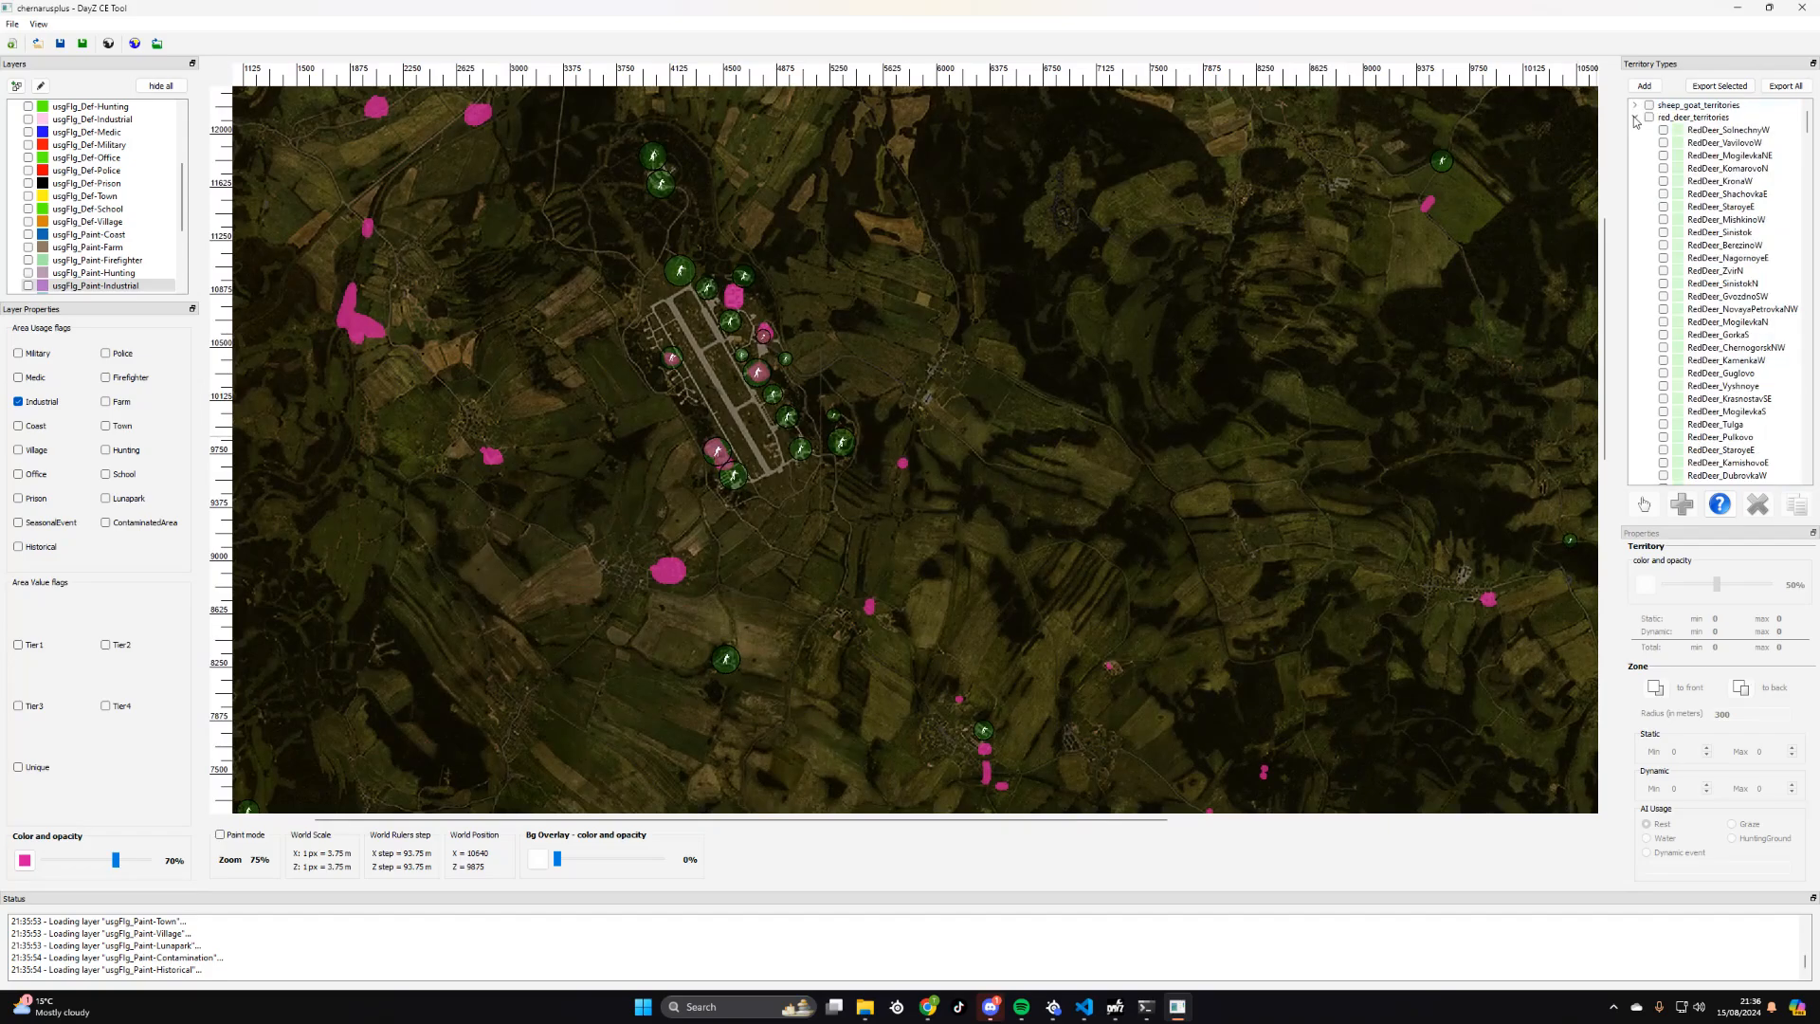
pyautogui.click(1635, 118)
pyautogui.click(1635, 130)
pyautogui.click(1635, 141)
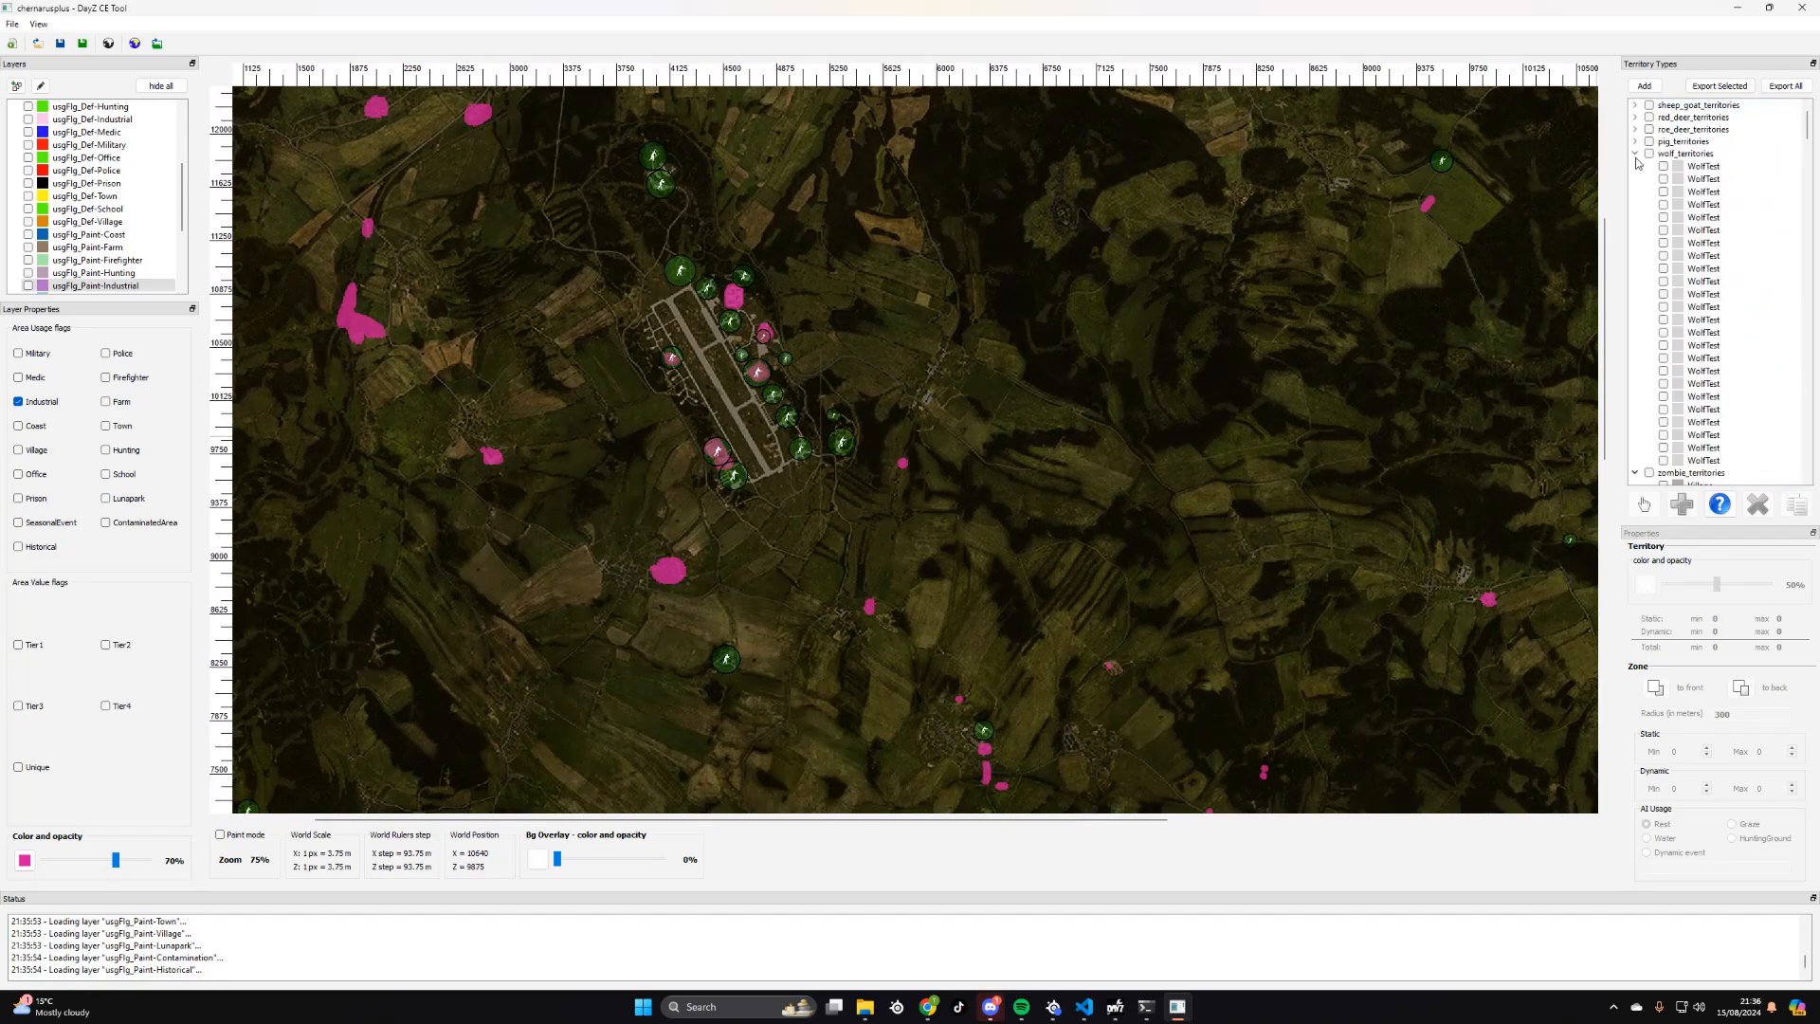
pyautogui.click(1635, 154)
pyautogui.click(1635, 165)
pyautogui.click(1636, 178)
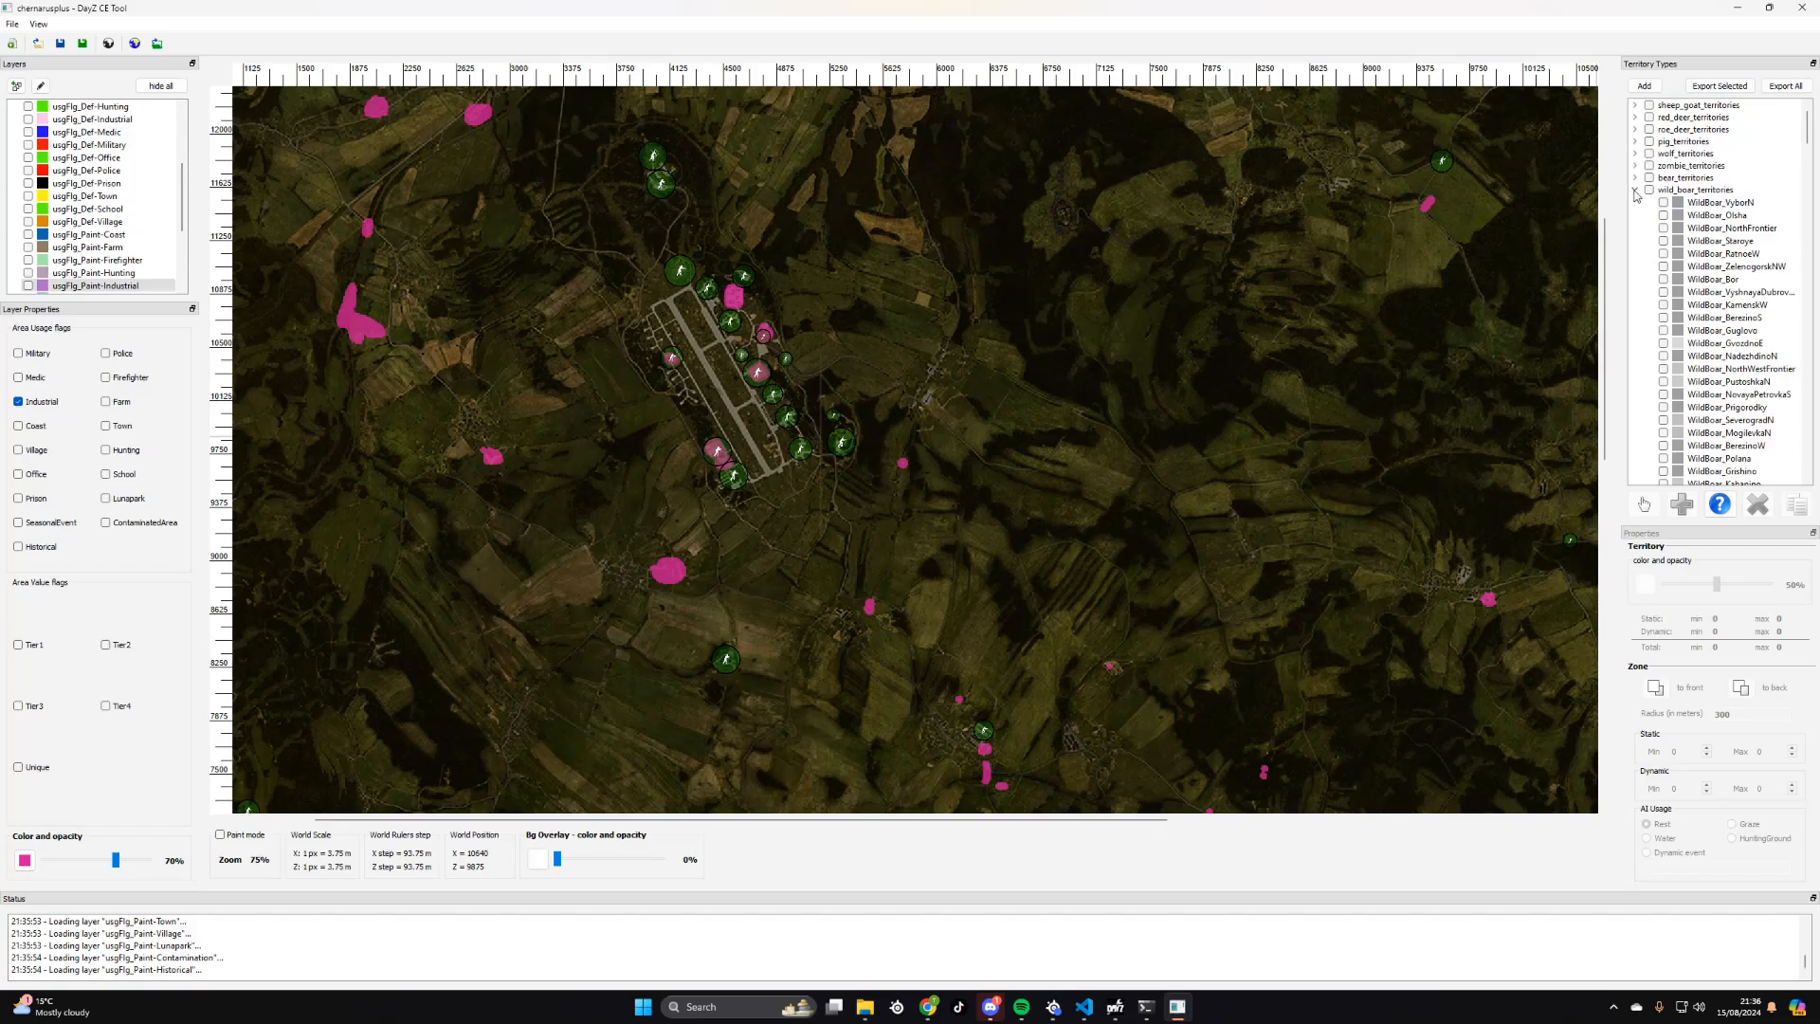
pyautogui.click(1636, 190)
pyautogui.click(1635, 202)
pyautogui.click(1635, 215)
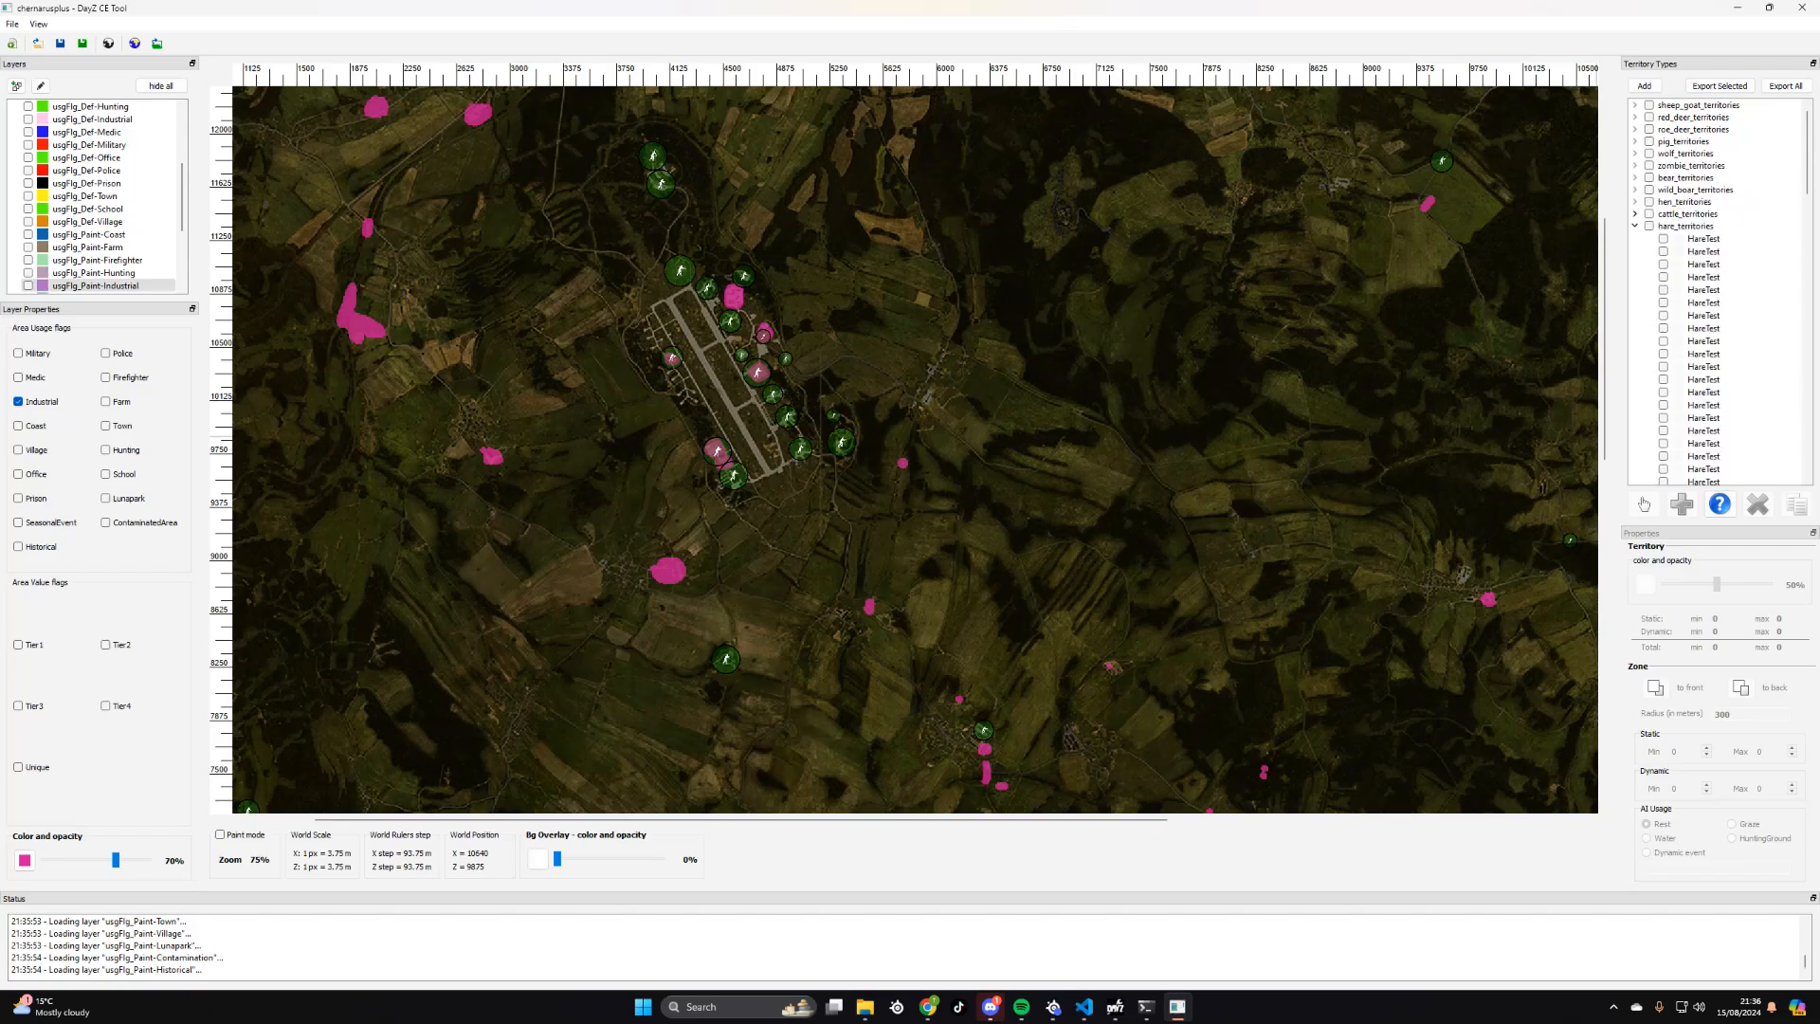
pyautogui.click(1635, 226)
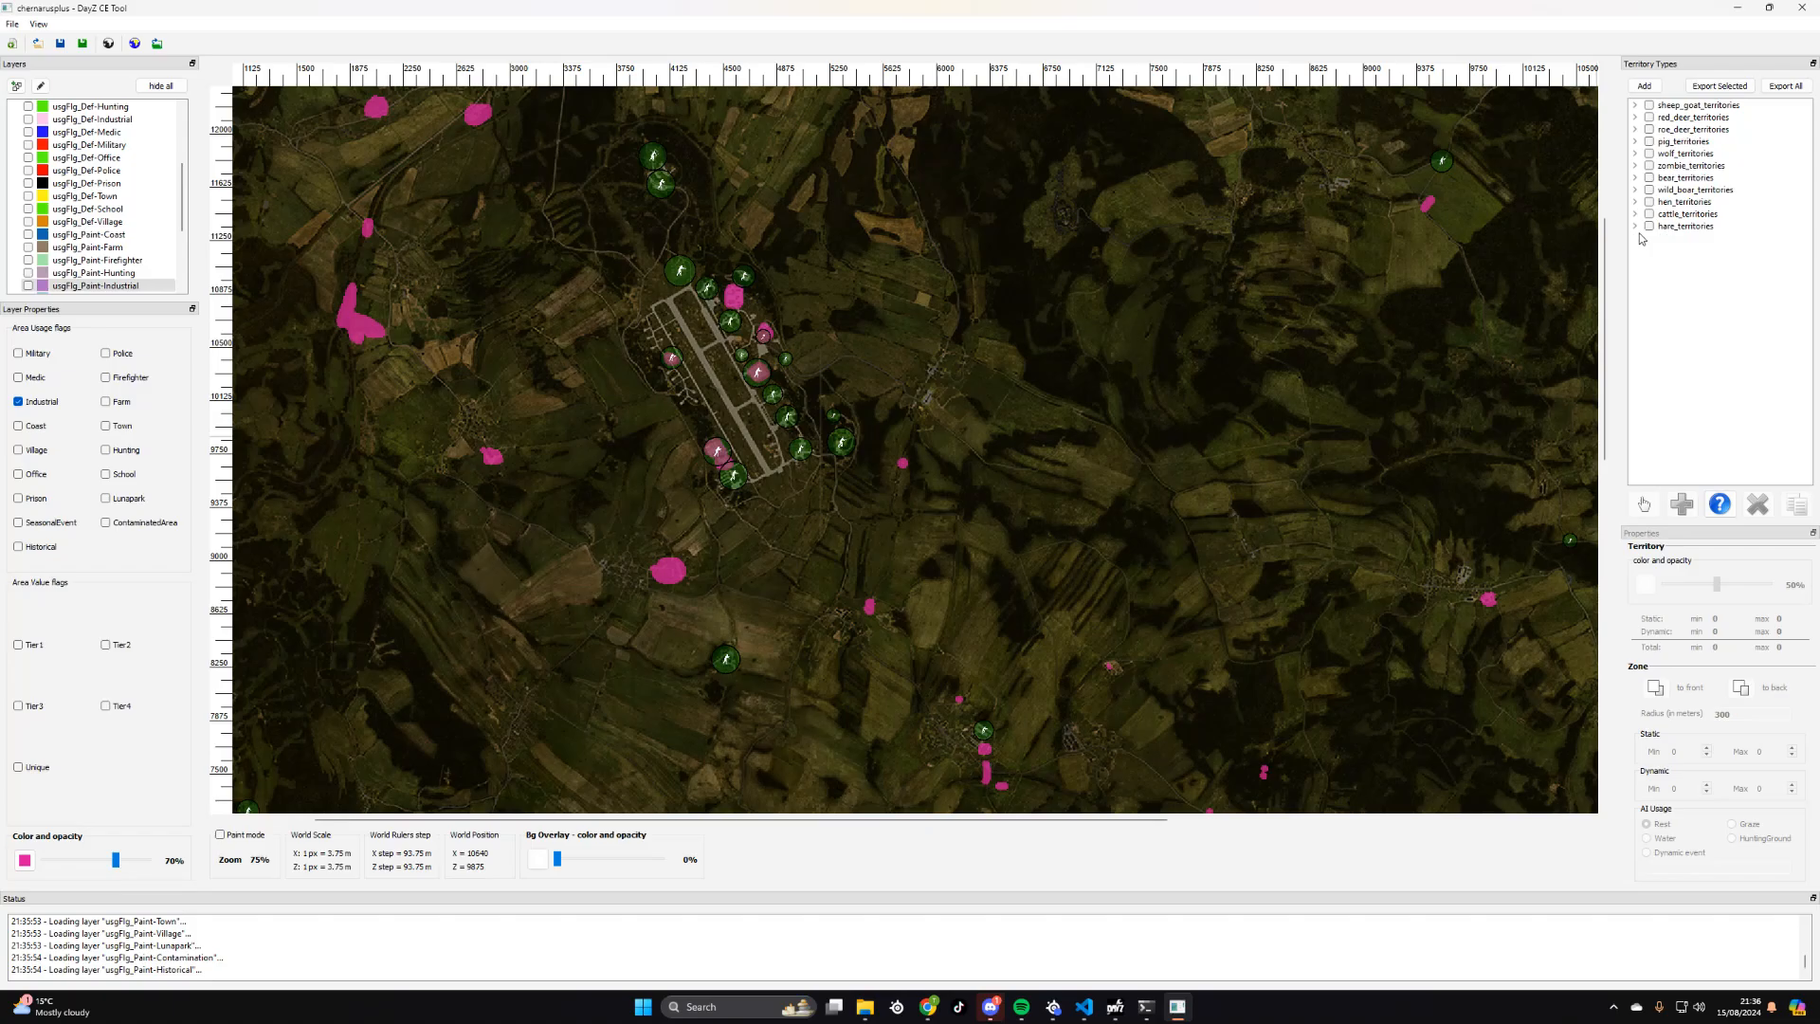
# - Hide the Army zones of zombie_territories on the map and collapse that group again
pyautogui.click(1637, 168)
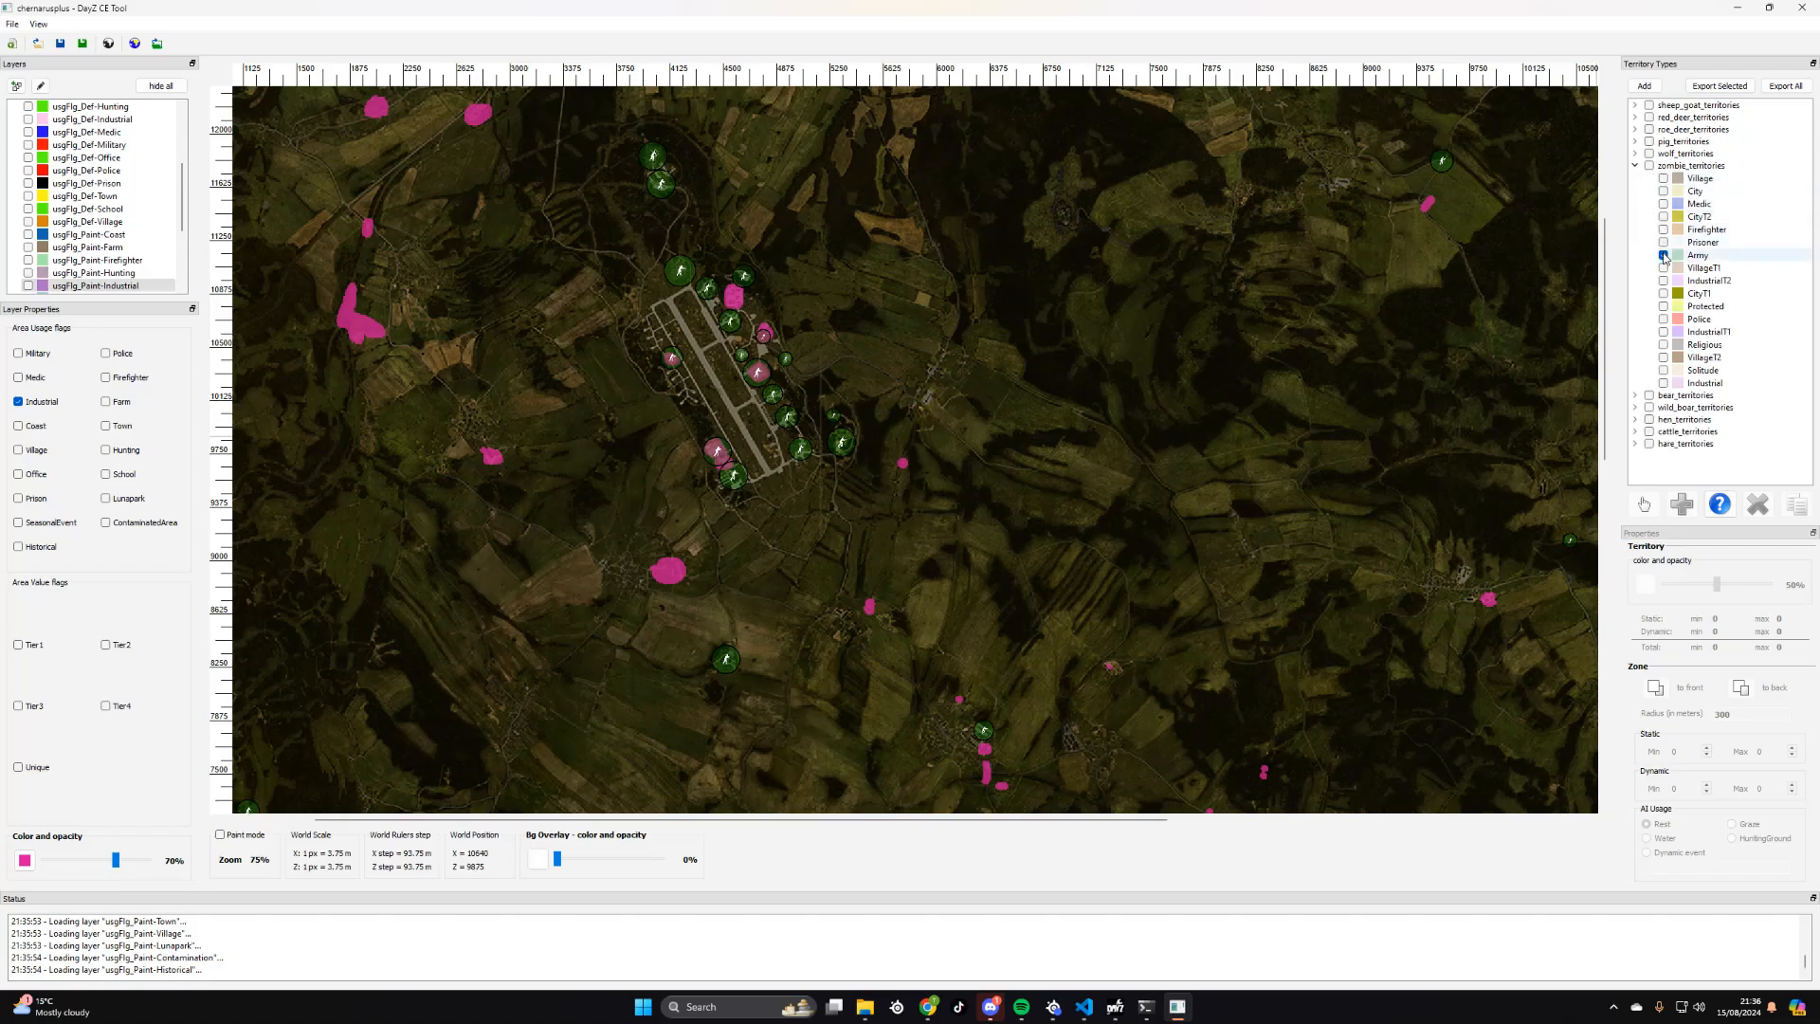
pyautogui.click(1662, 255)
pyautogui.click(1636, 167)
# - Replace the Industrial usage flag of the usgFlg_Paint-Industrial layer with the value flags Tier1, Tier2, Tier3 and Tier4
pyautogui.scroll(-10, 1251, 299)
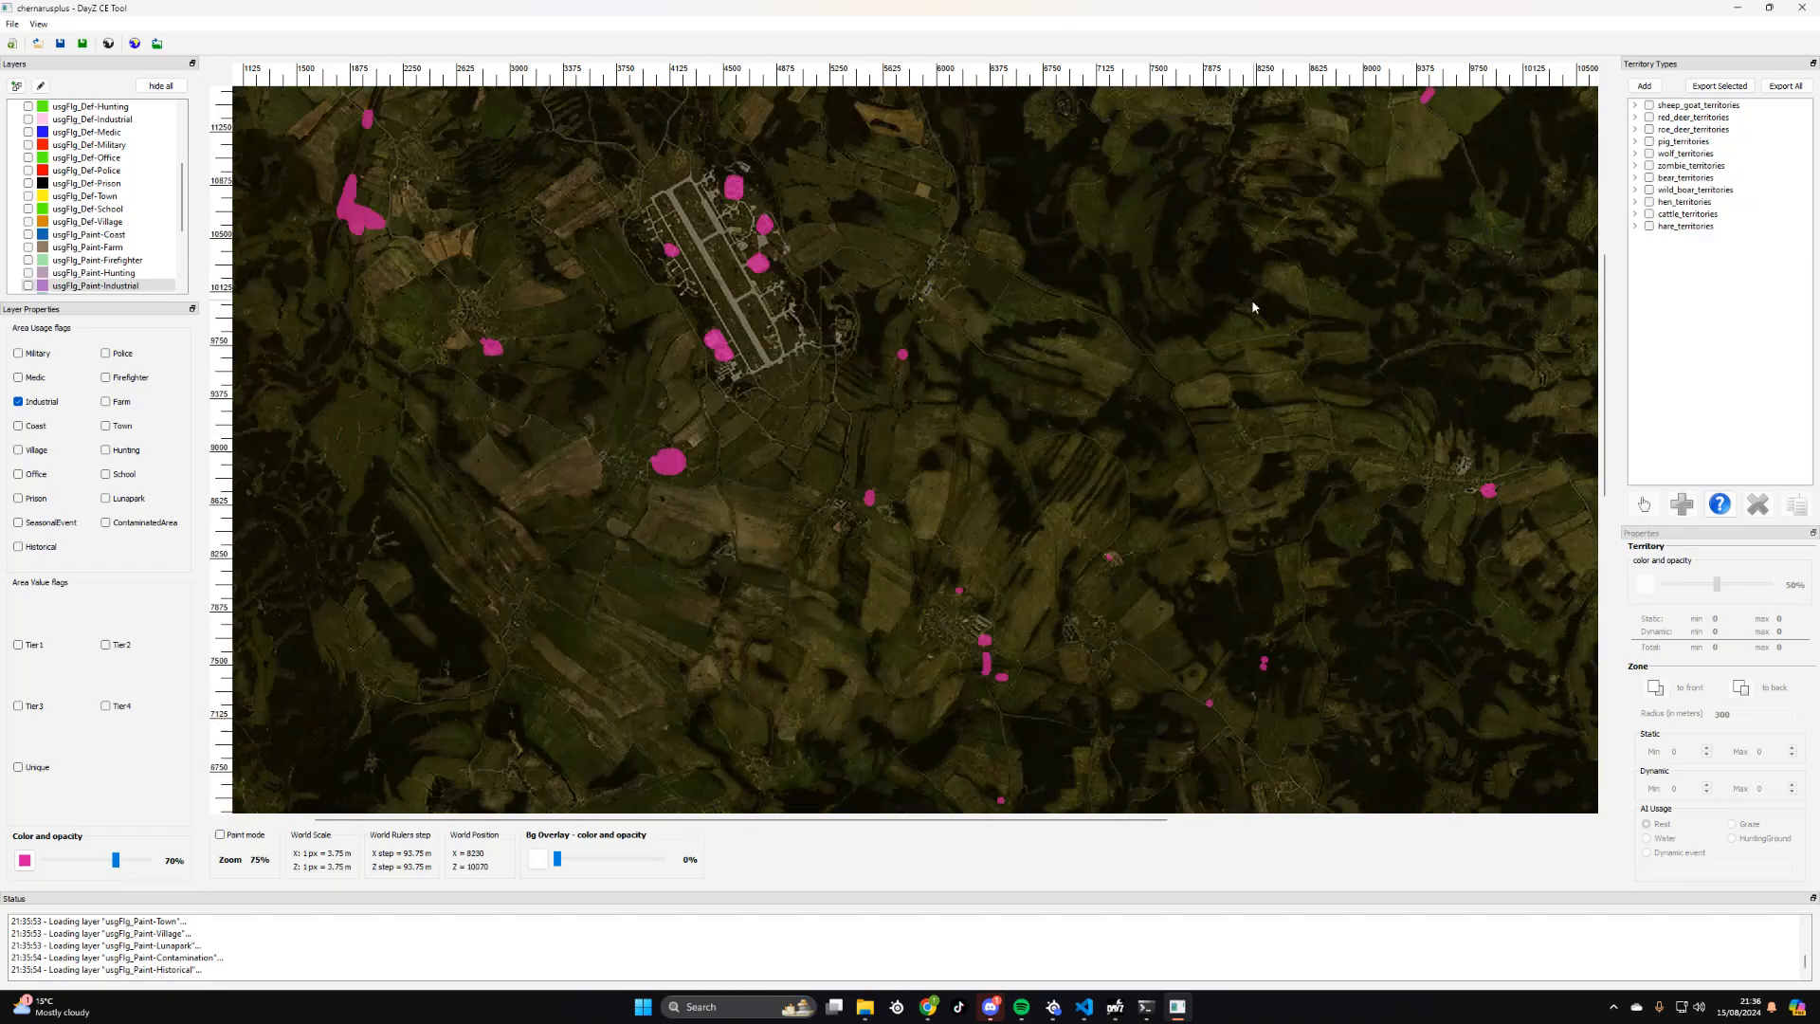
pyautogui.keyDown('ctrl'); pyautogui.scroll(-2, 1056, 362); pyautogui.keyUp('ctrl')
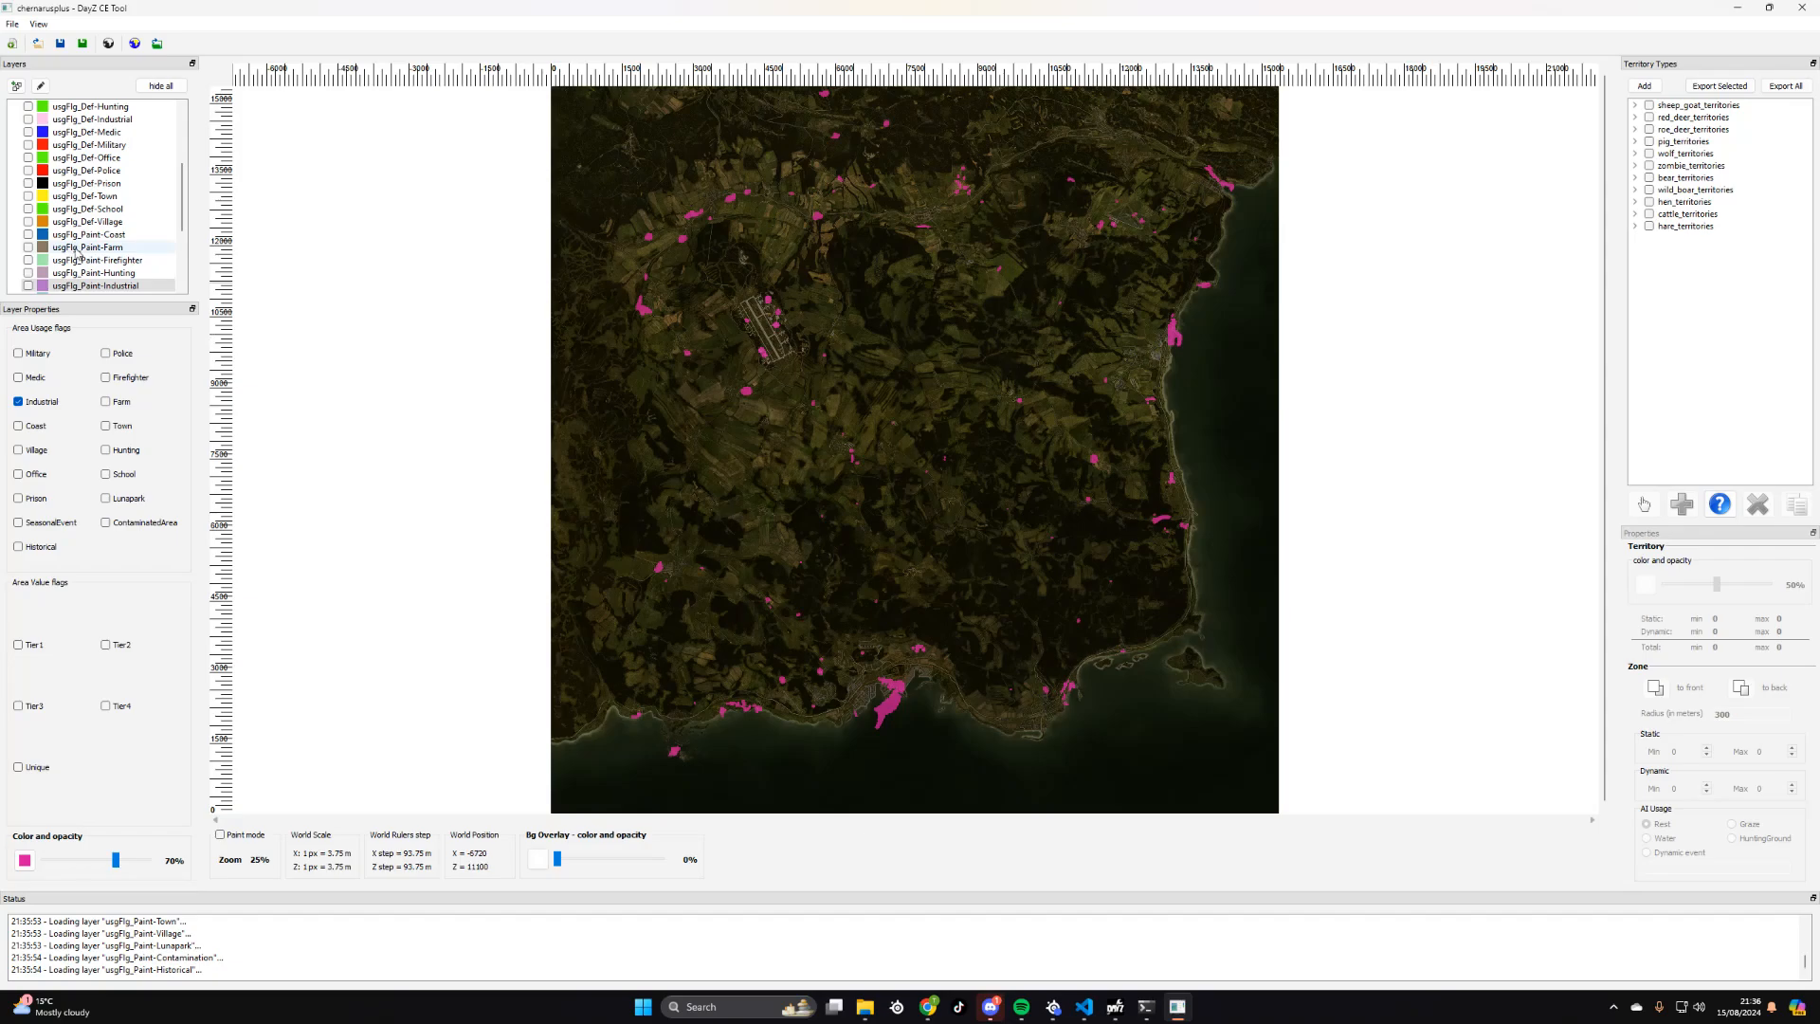
pyautogui.scroll(4, 95, 249)
pyautogui.scroll(-7, 95, 249)
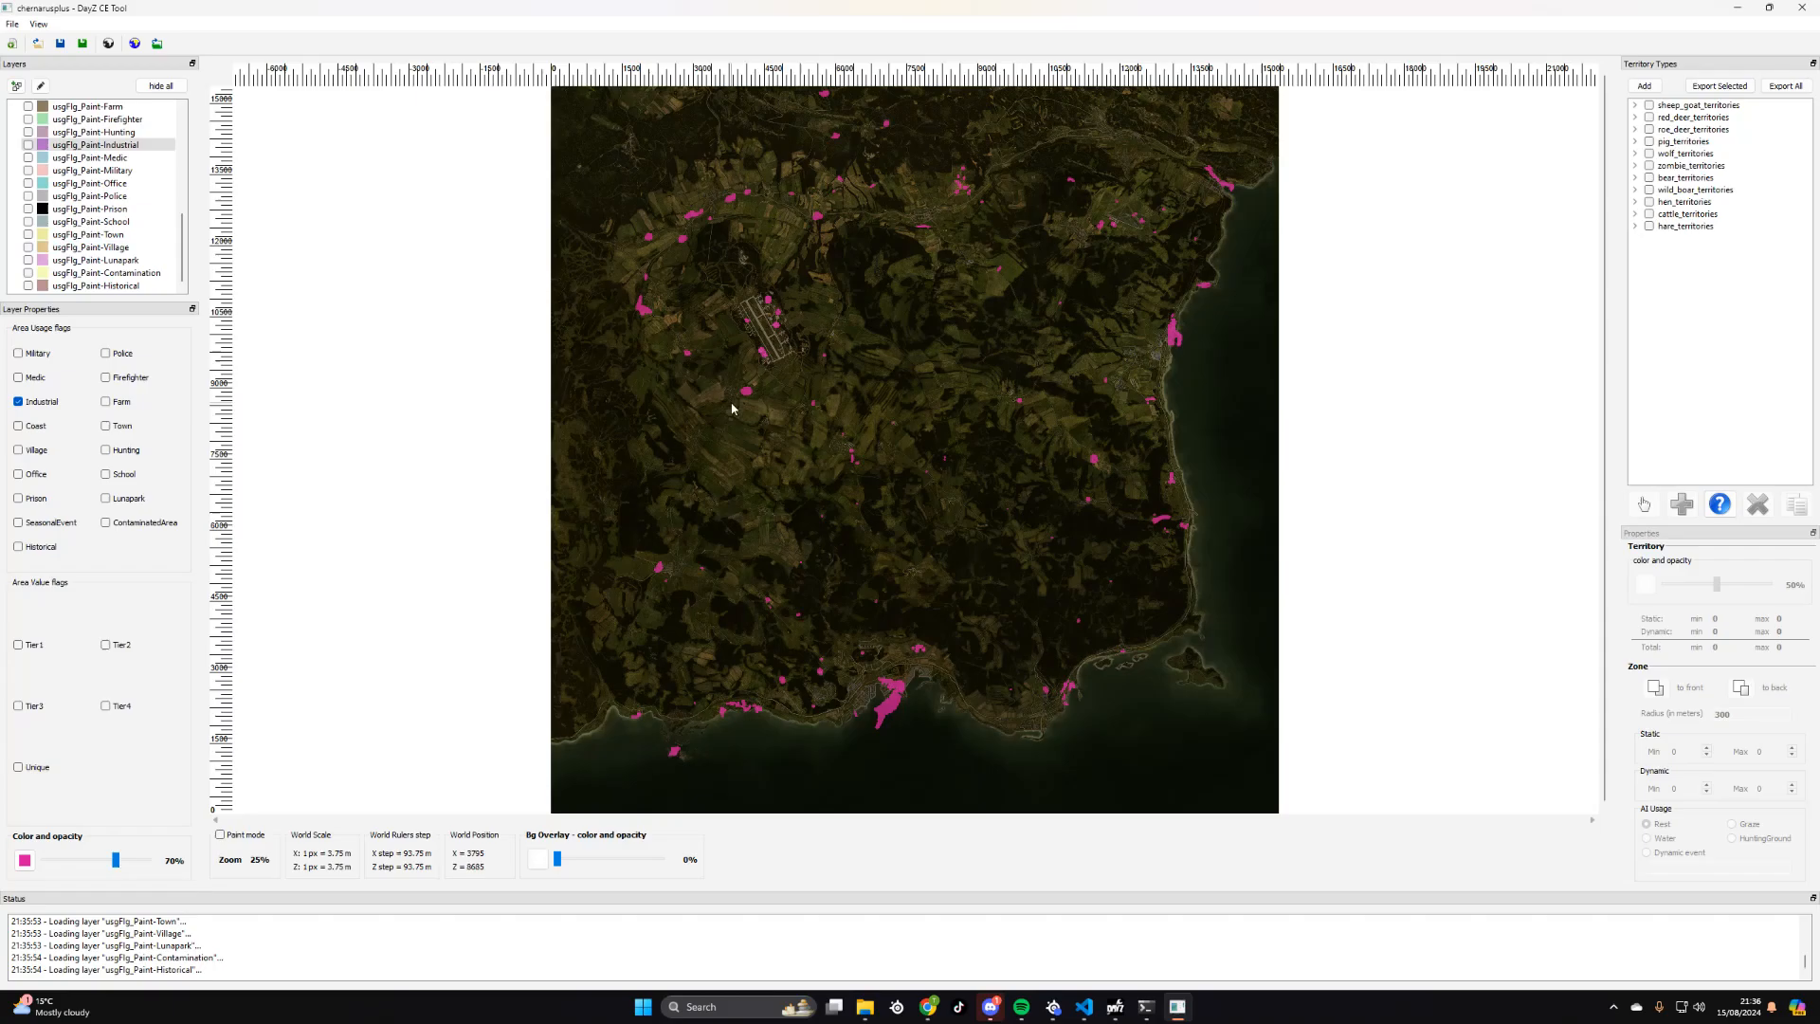
pyautogui.keyDown('ctrl'); pyautogui.scroll(2, 736, 406); pyautogui.keyUp('ctrl')
pyautogui.keyDown('ctrl'); pyautogui.scroll(-2, 736, 409); pyautogui.keyUp('ctrl')
pyautogui.click(18, 401)
pyautogui.click(20, 646)
pyautogui.click(105, 644)
pyautogui.click(105, 705)
# - Select the valueFlg_Tier1 layer and show the valueFlg_Tier1, Tier2, Tier3 and Tier4 layers on the map
pyautogui.scroll(9, 118, 191)
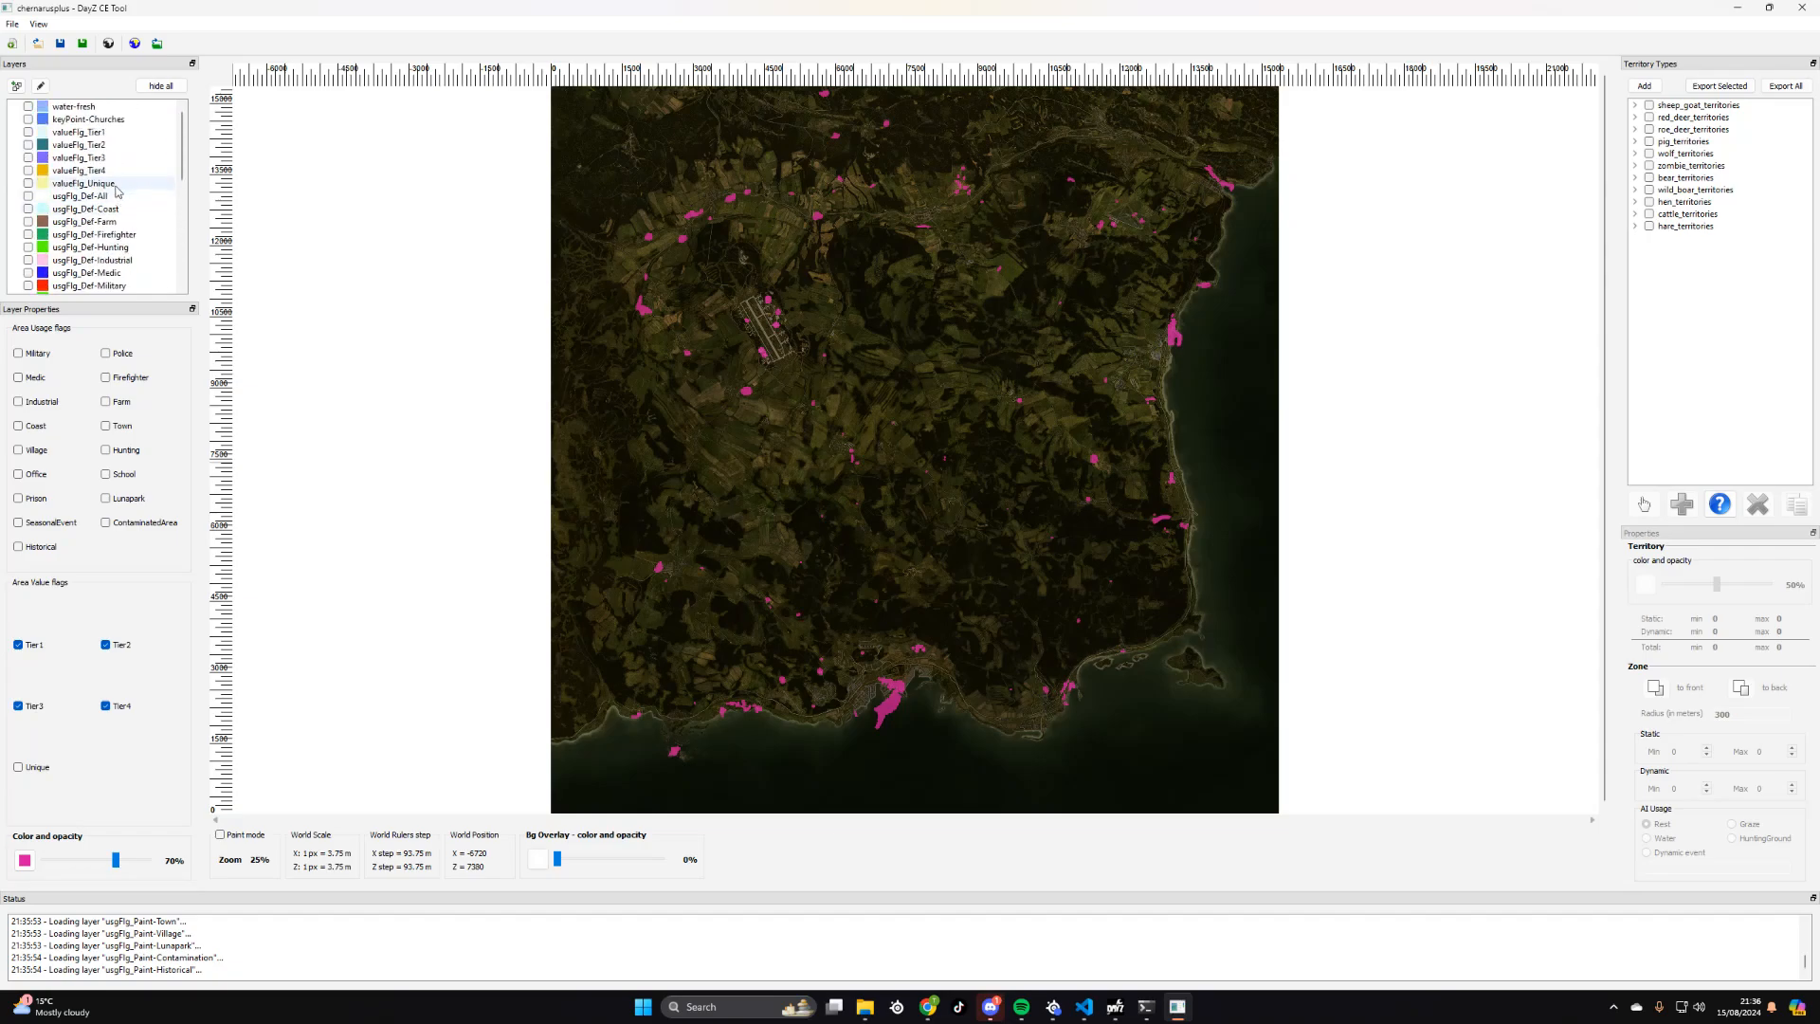
pyautogui.click(44, 133)
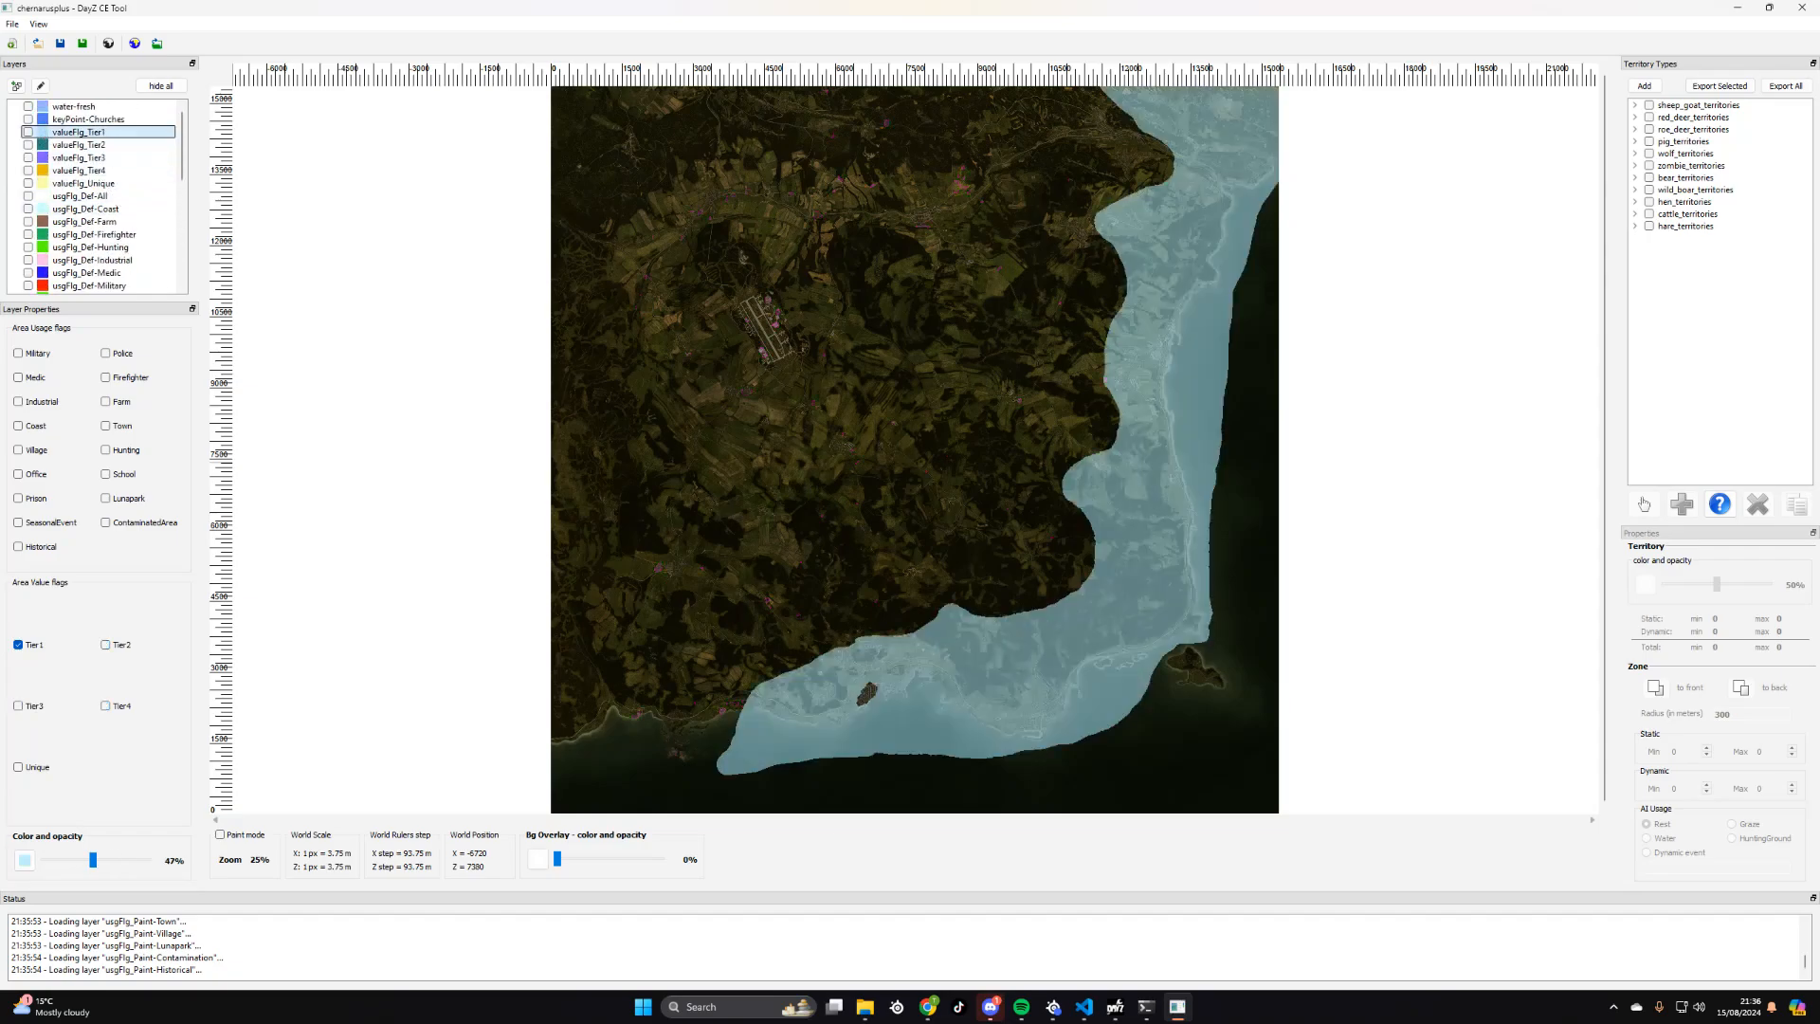
pyautogui.click(65, 145)
pyautogui.click(69, 134)
pyautogui.click(29, 132)
pyautogui.click(28, 144)
pyautogui.click(29, 158)
pyautogui.click(28, 169)
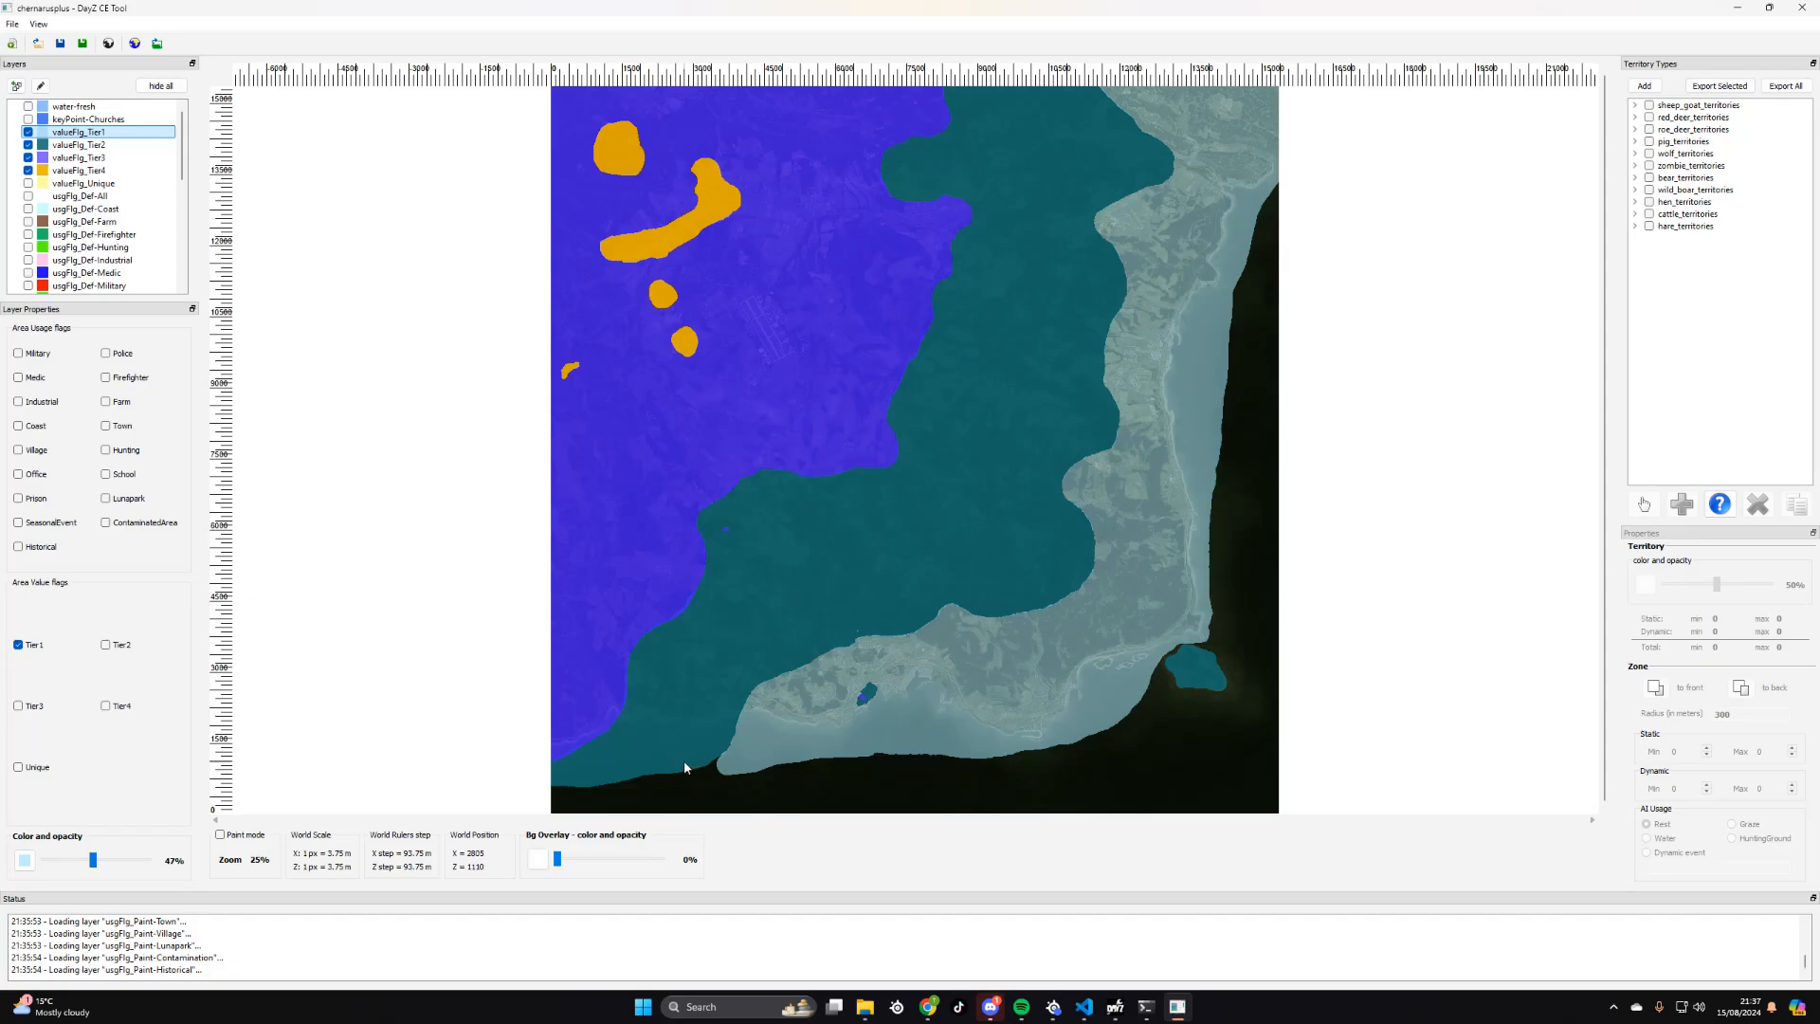
# - Examine the Tier1, Tier2 and Tier3 boundaries along the southern coast and inland on the map
pyautogui.scroll(2, 679, 666)
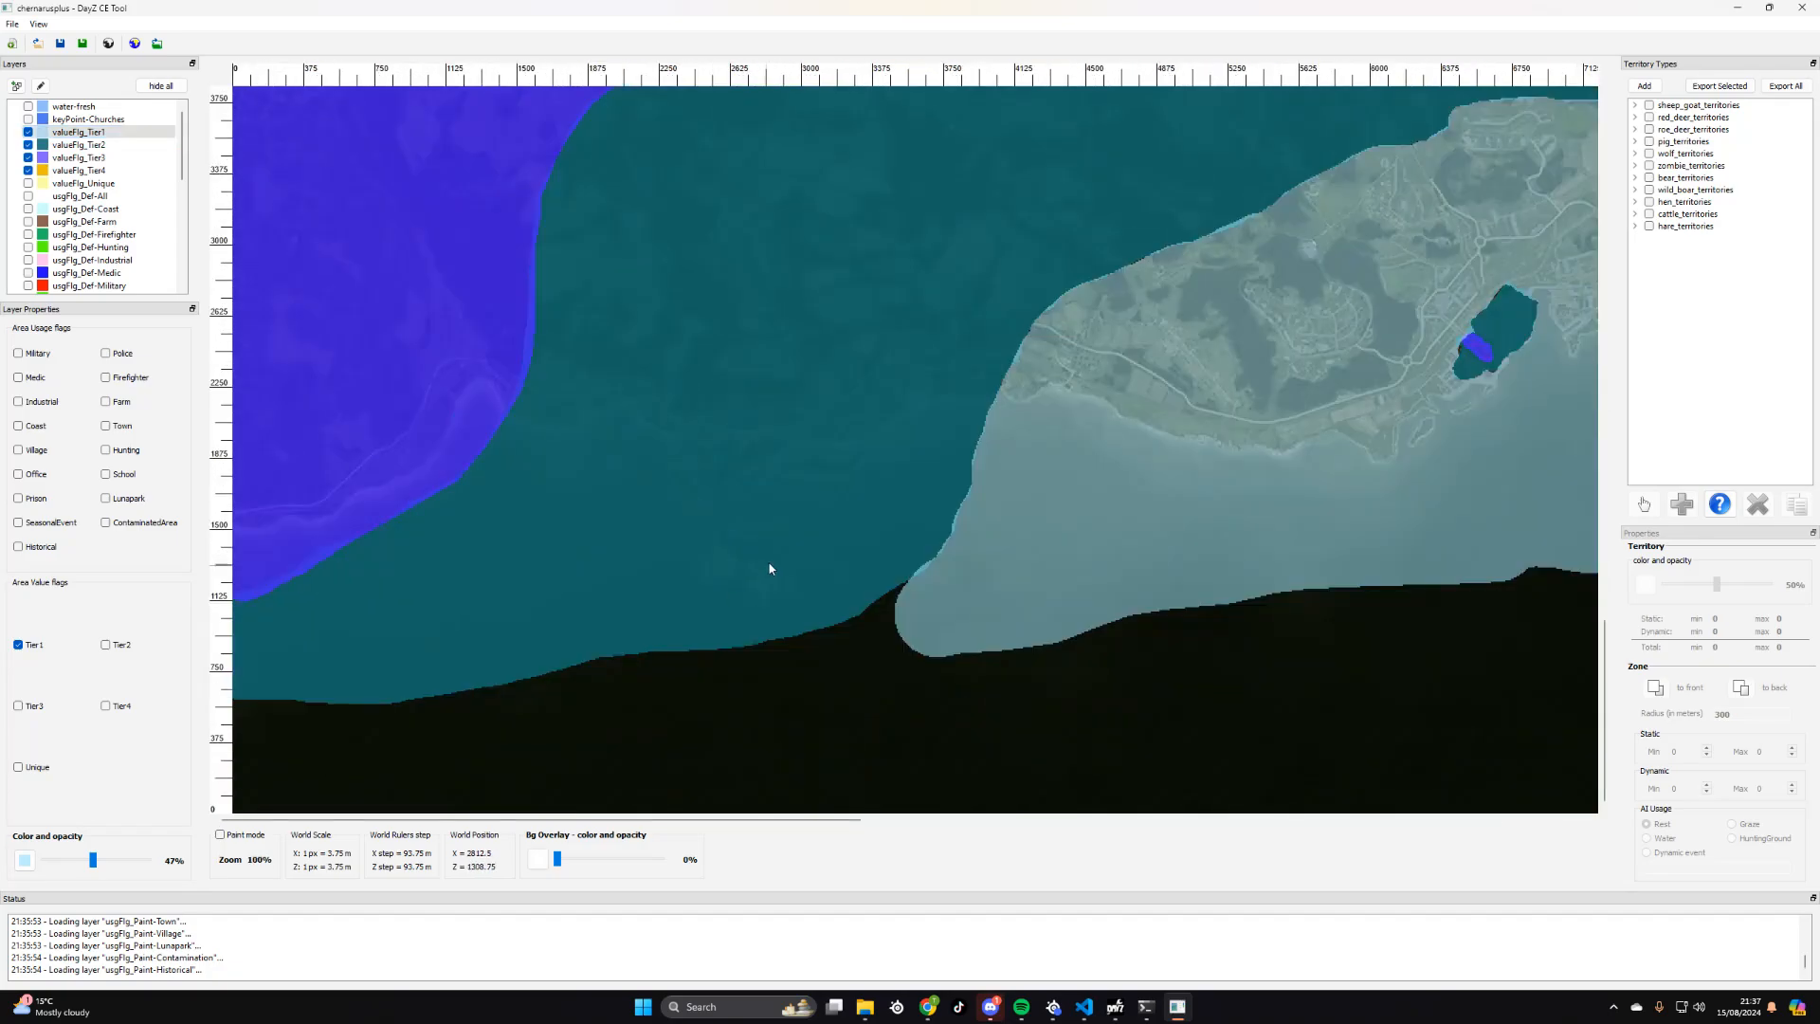
pyautogui.moveTo(919, 152); pyautogui.dragTo(845, 714)
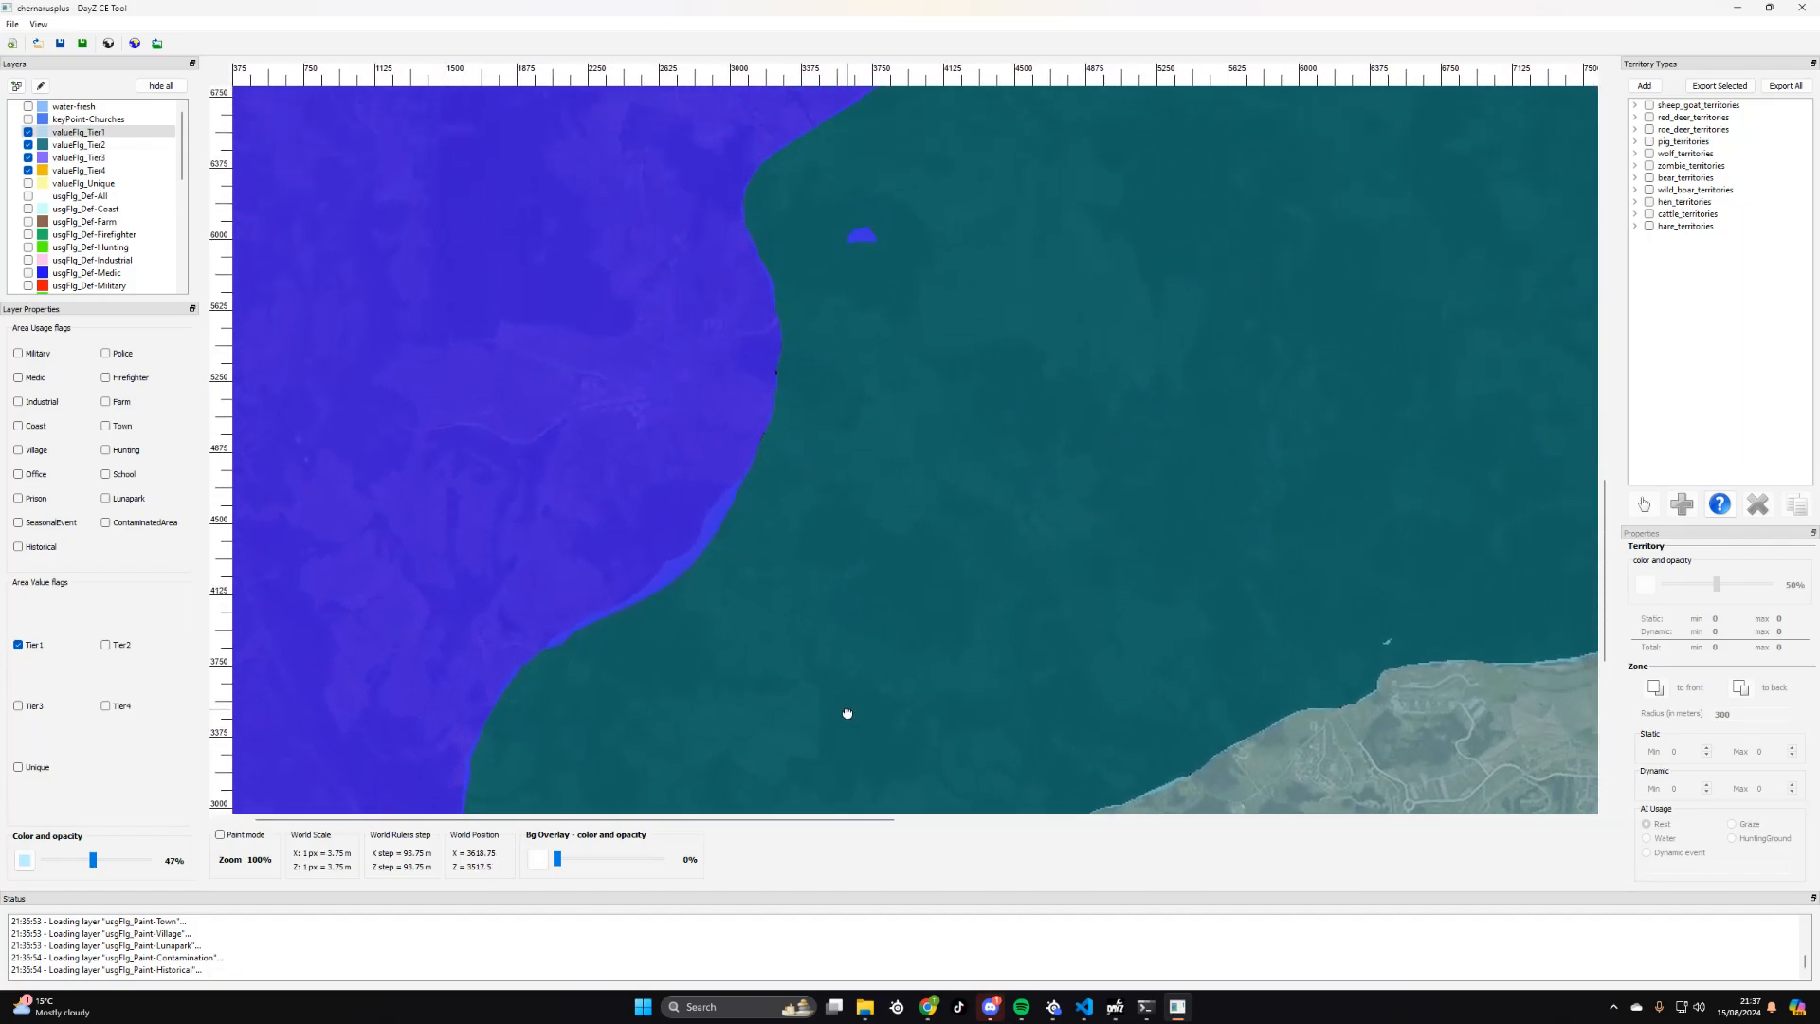
pyautogui.moveTo(849, 287); pyautogui.dragTo(856, 355)
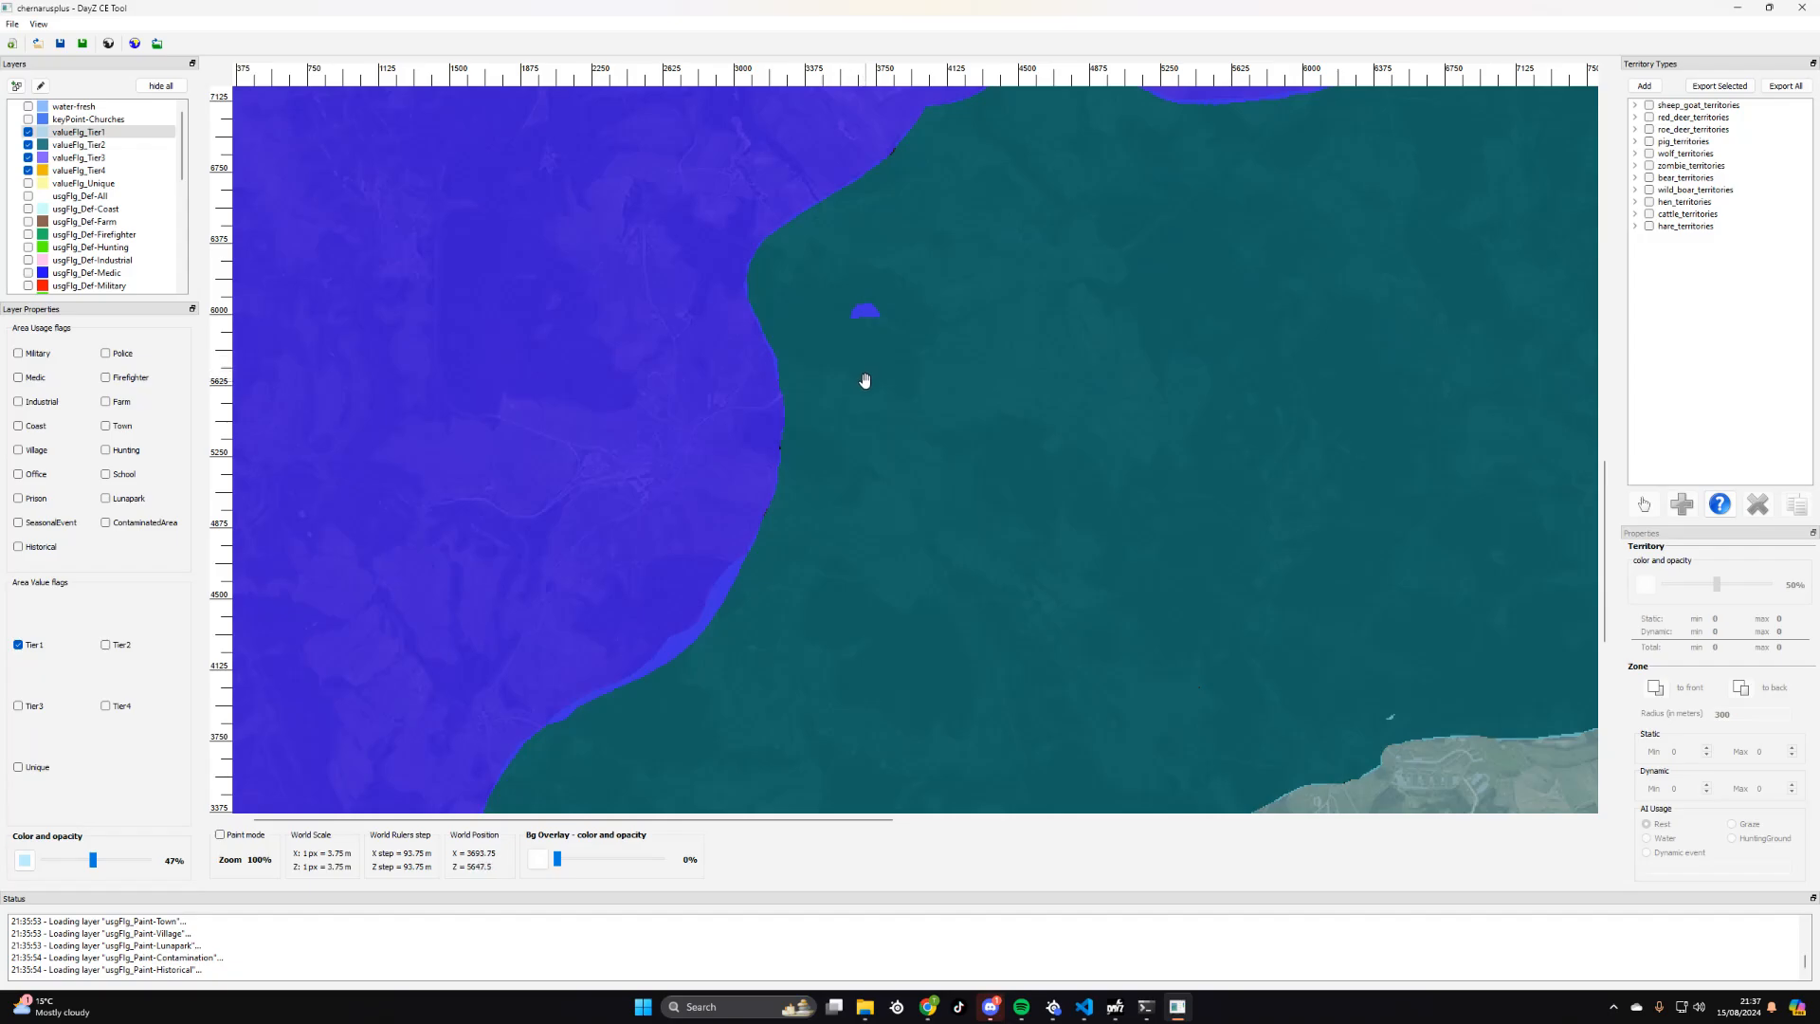
pyautogui.moveTo(873, 394); pyautogui.dragTo(849, 285)
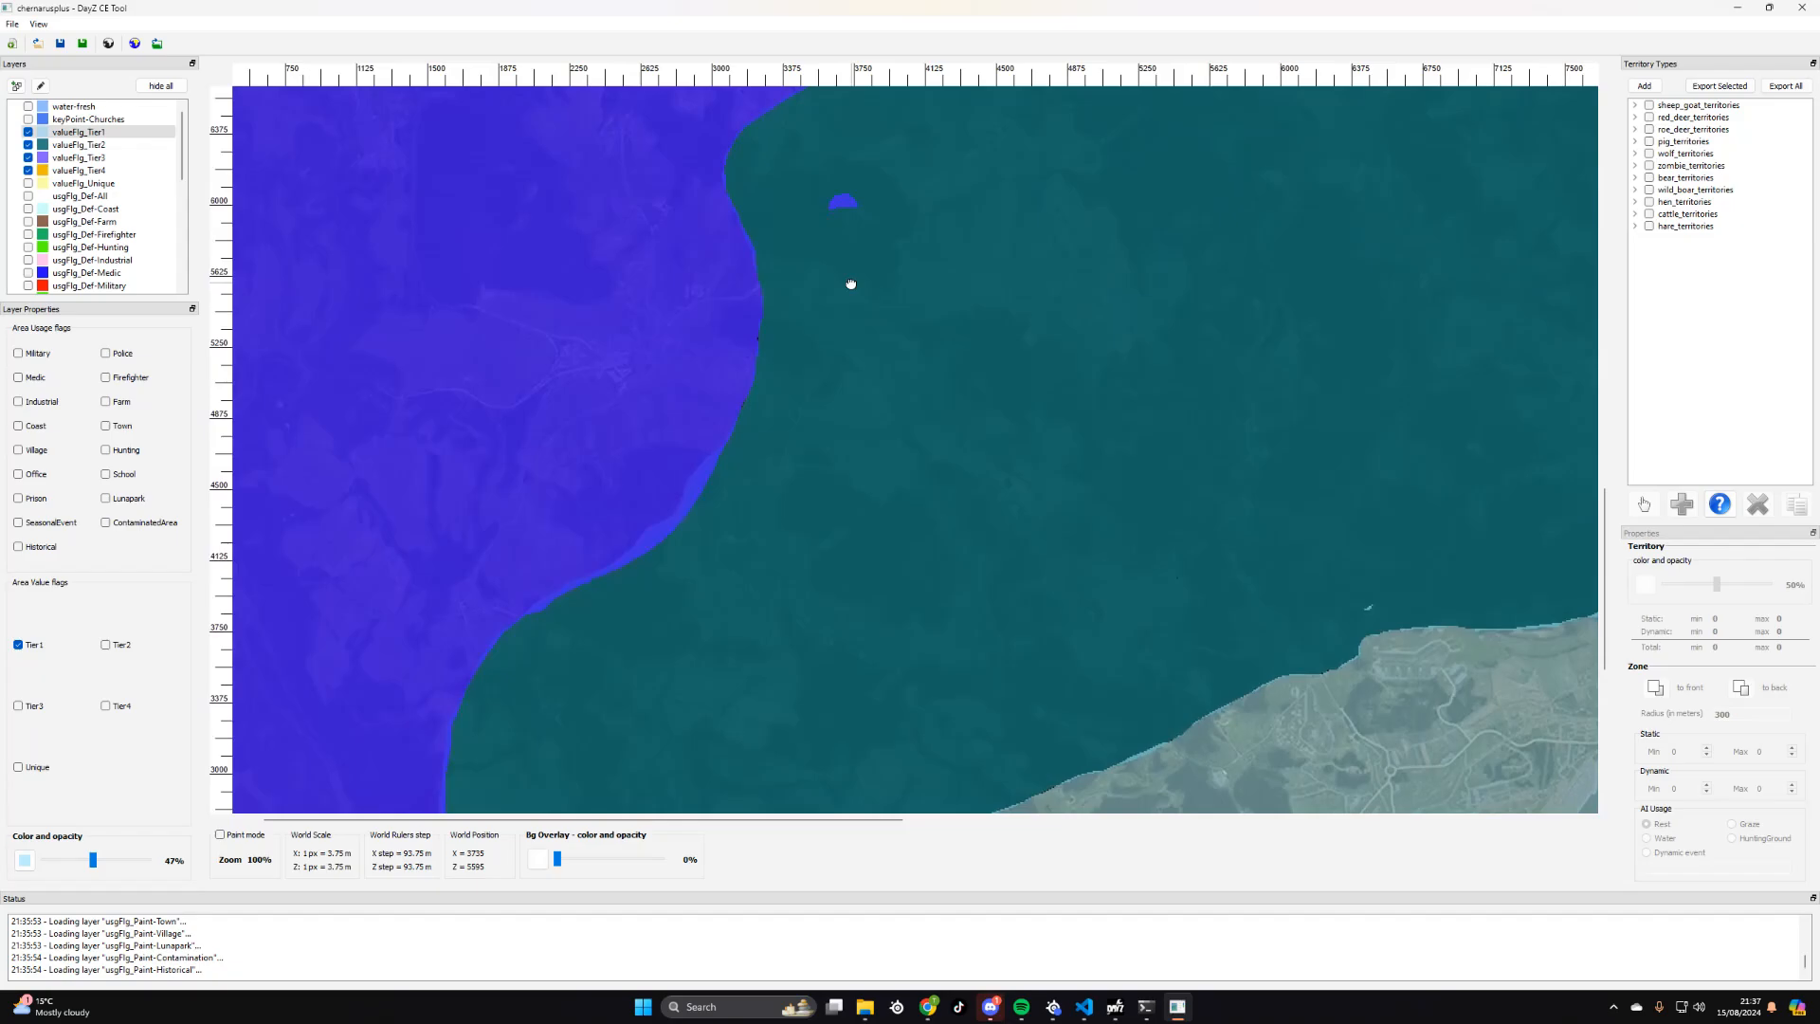
pyautogui.scroll(-1, 850, 280)
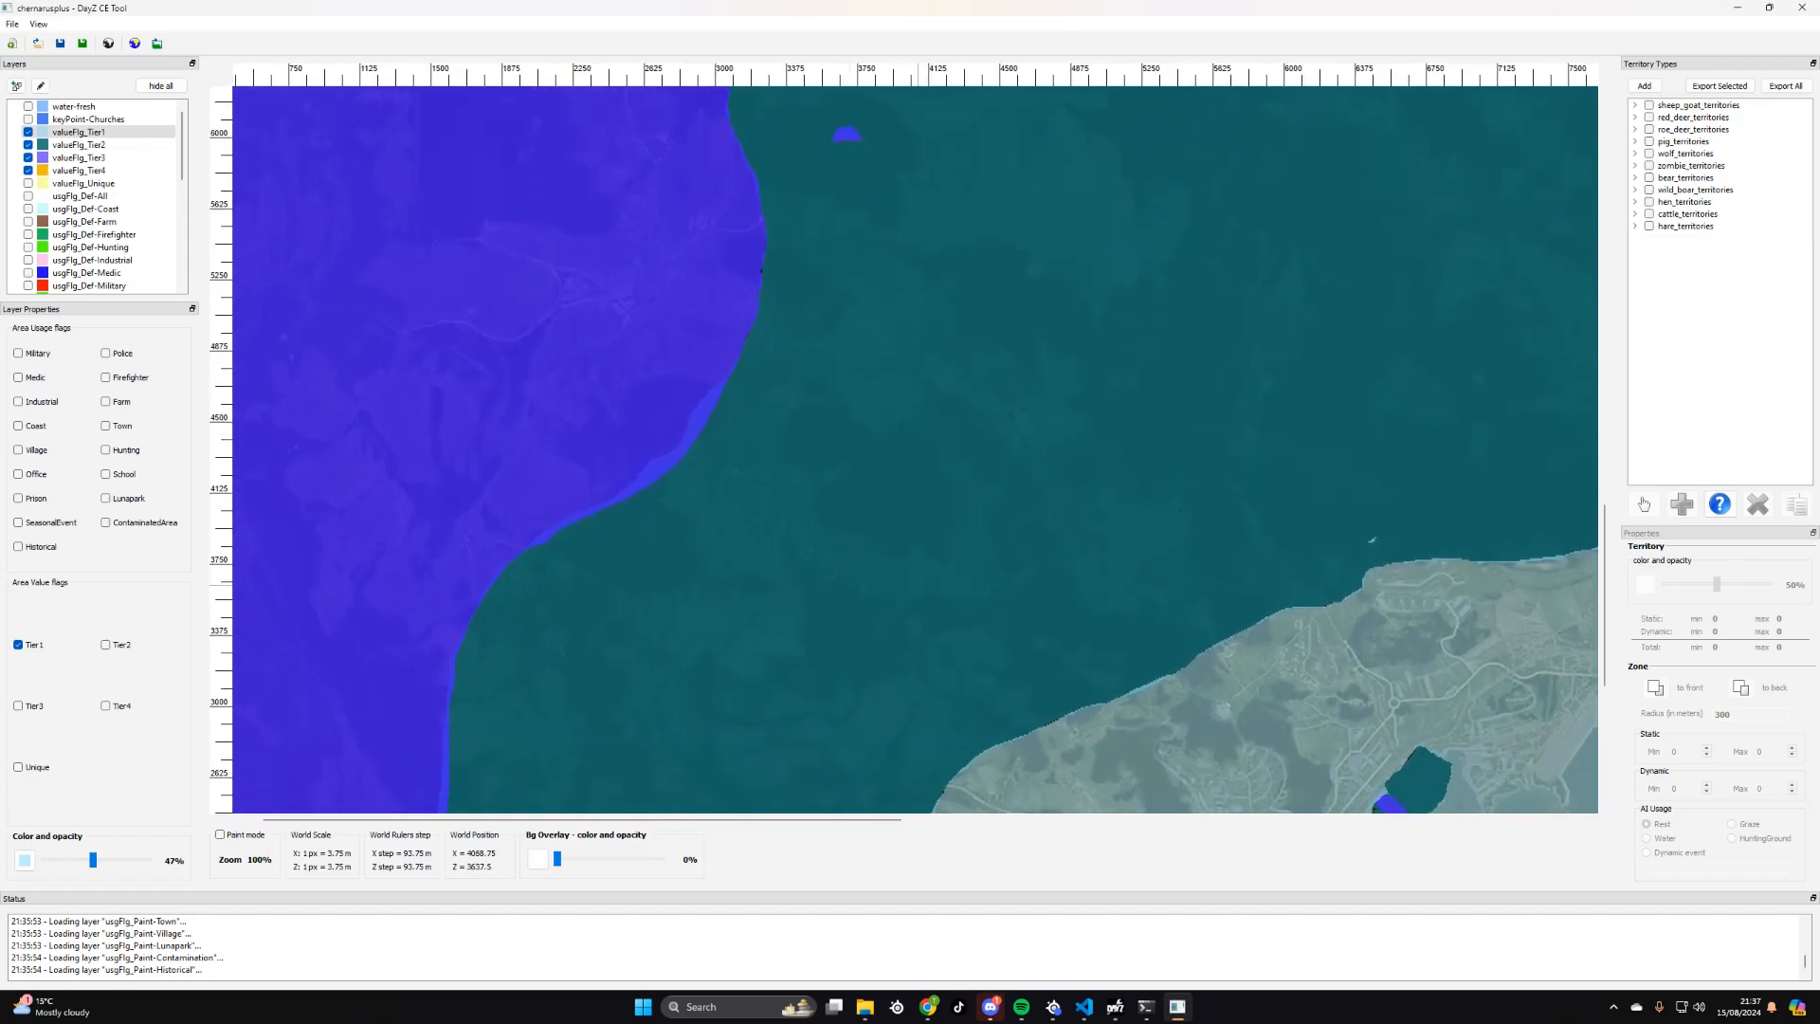
pyautogui.scroll(-7, 844, 244)
pyautogui.moveTo(1480, 254); pyautogui.dragTo(1096, 354)
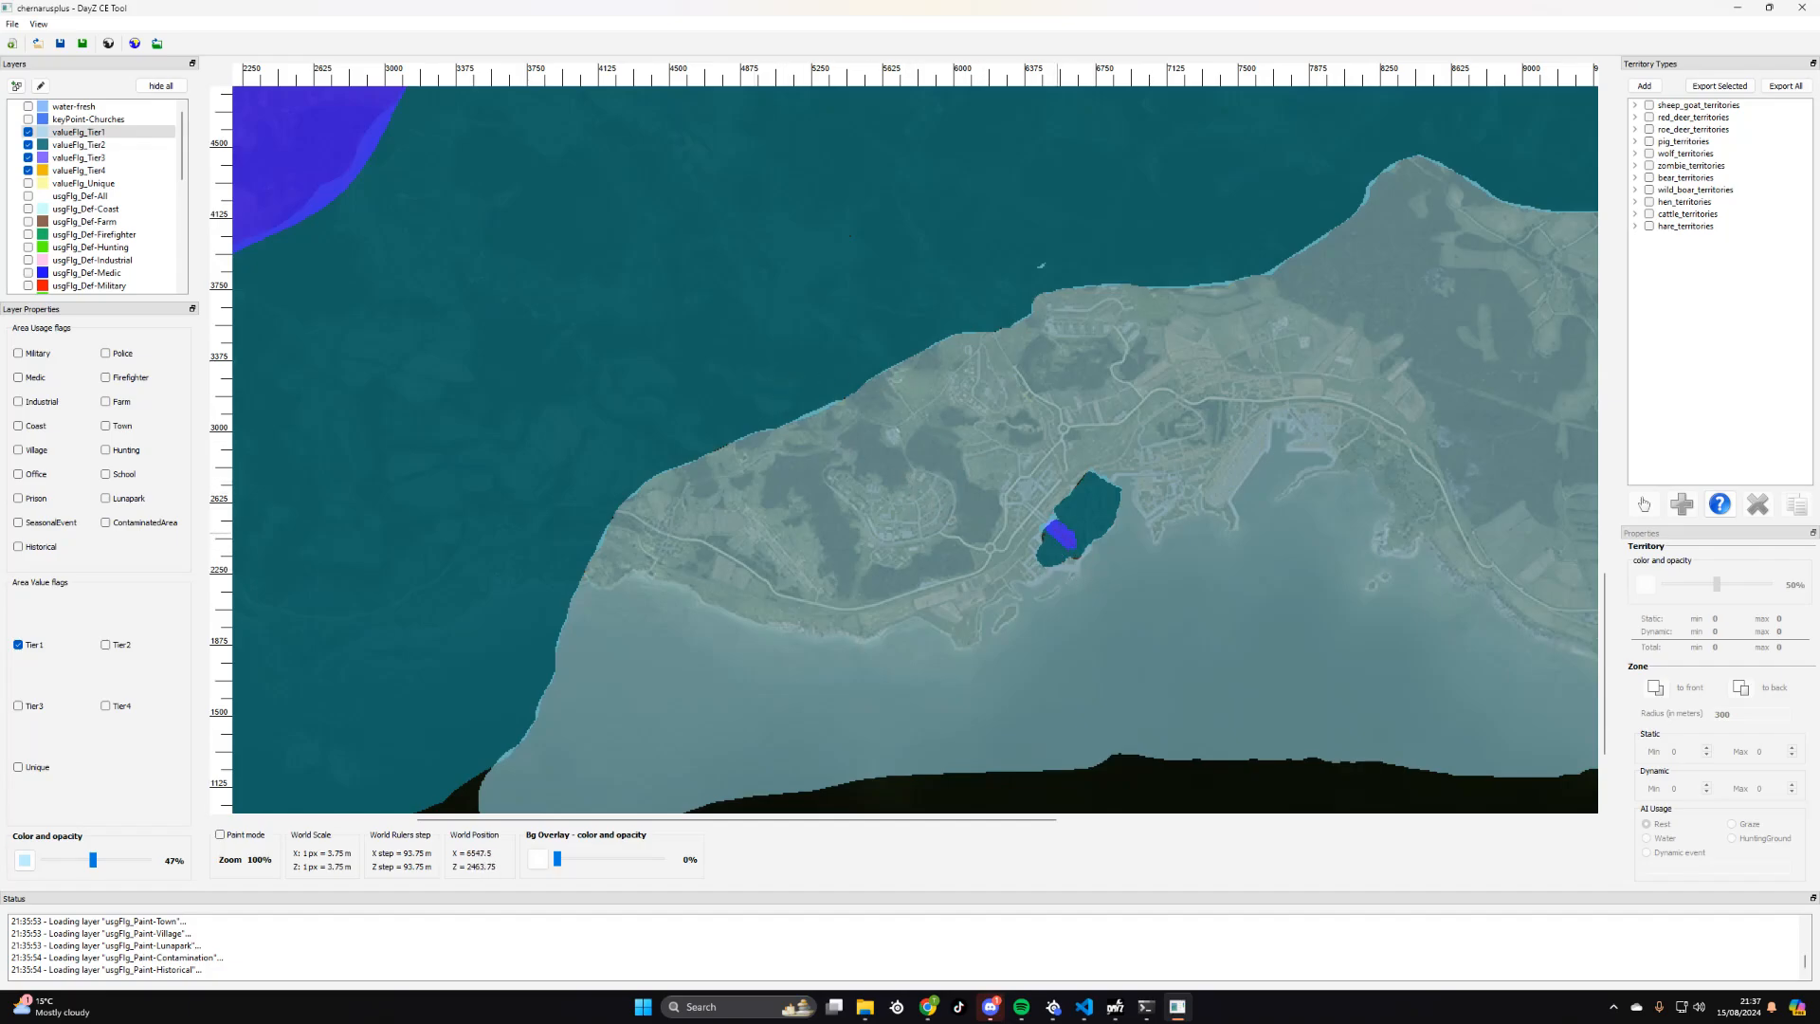
pyautogui.scroll(-3, 1085, 517)
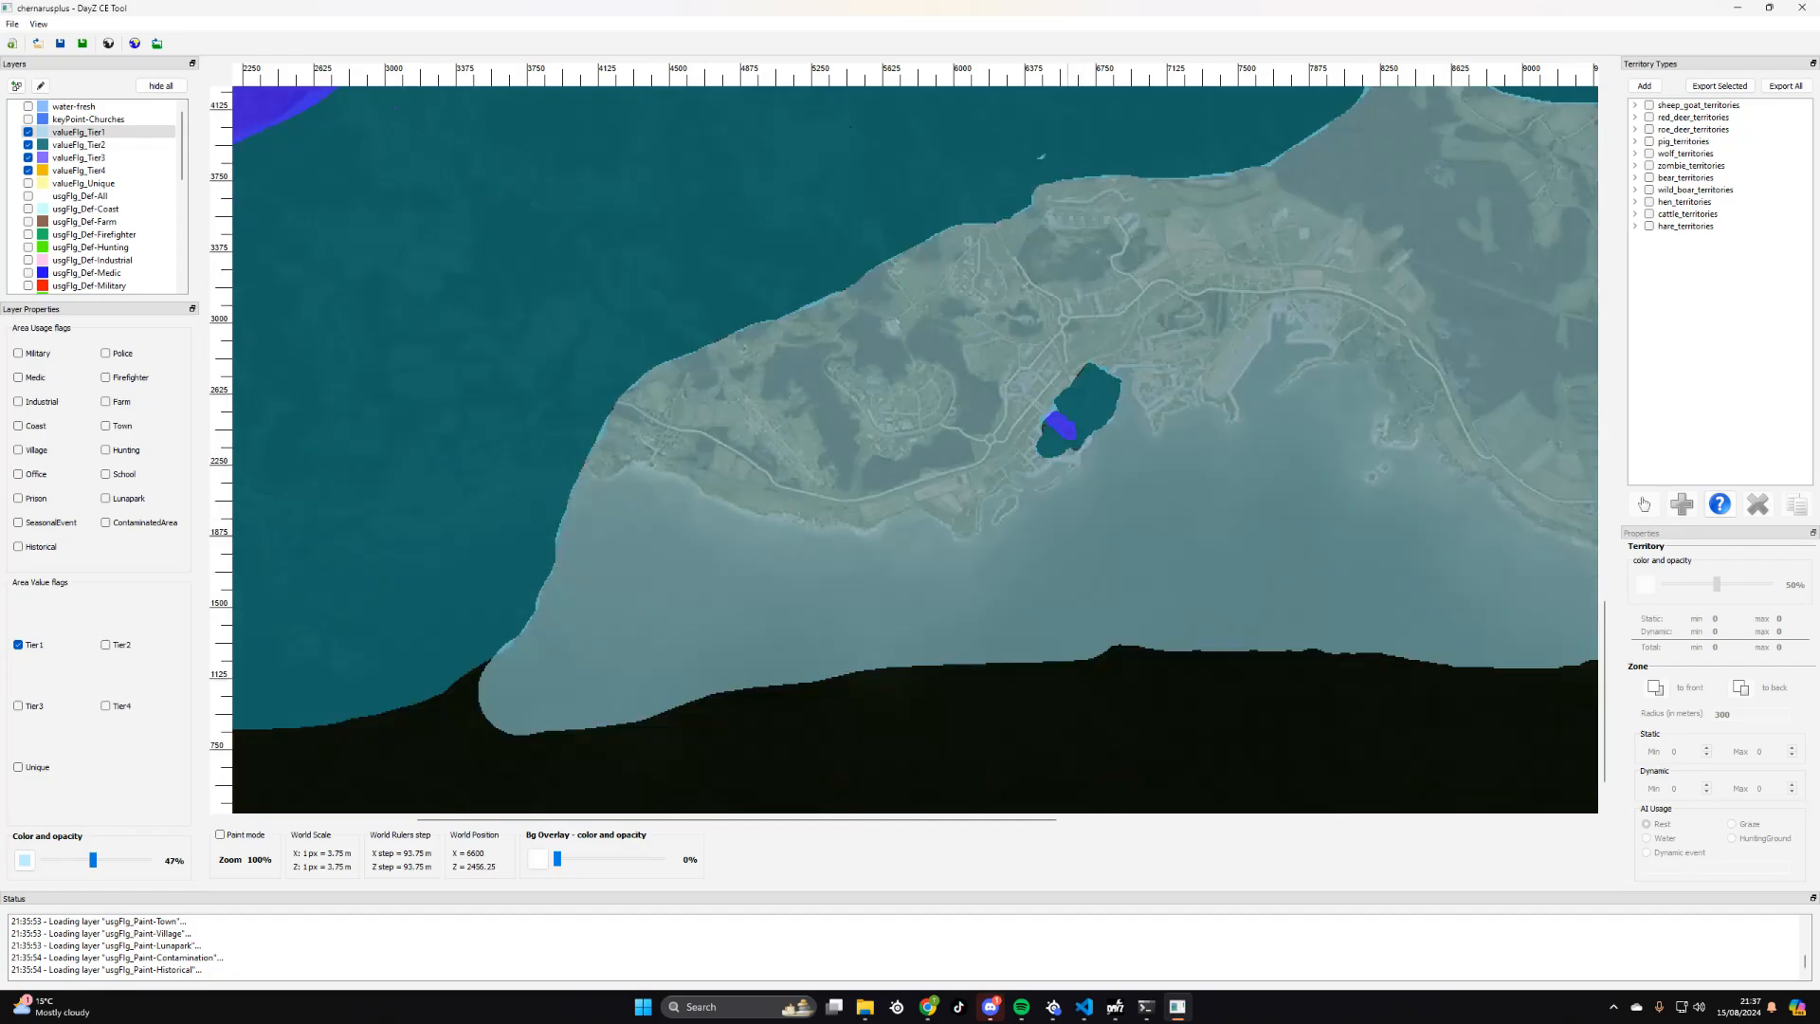
pyautogui.scroll(-2, 1139, 454)
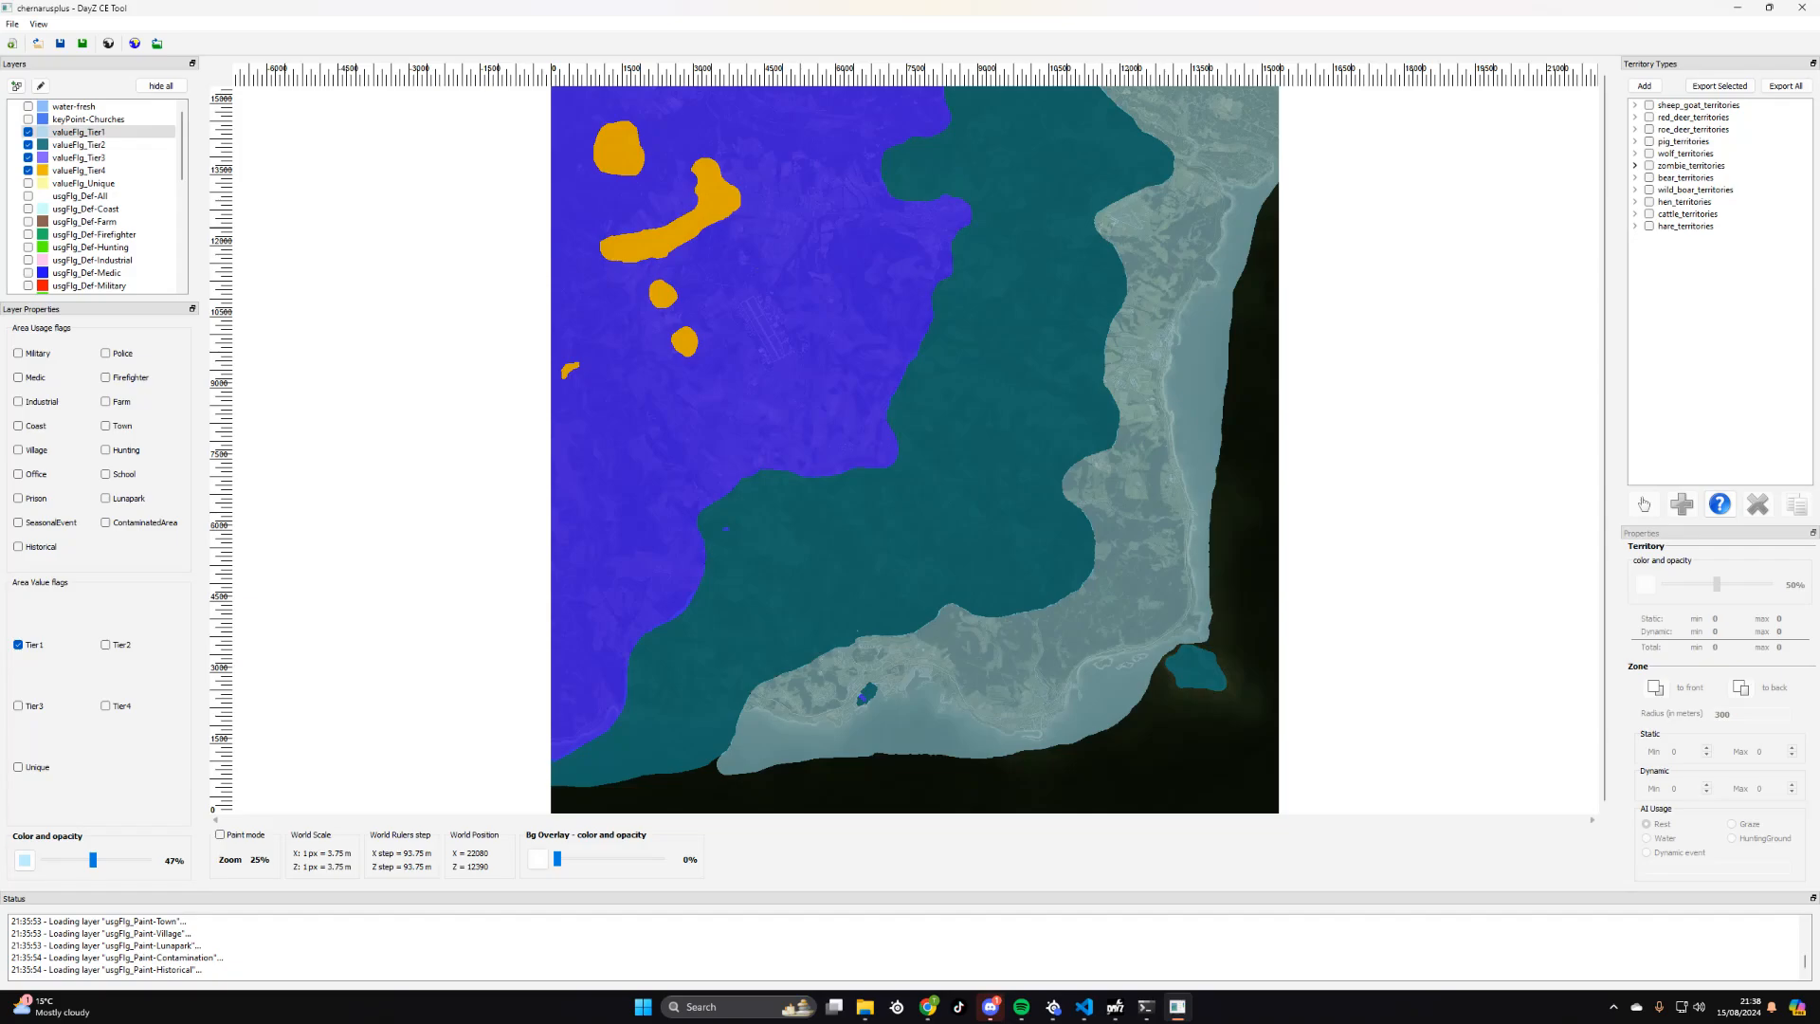
# - Show and select the Protected zones of zombie_territories, and clear the Tier1 value flag of the valueFlg_Tier1 layer
pyautogui.click(1635, 165)
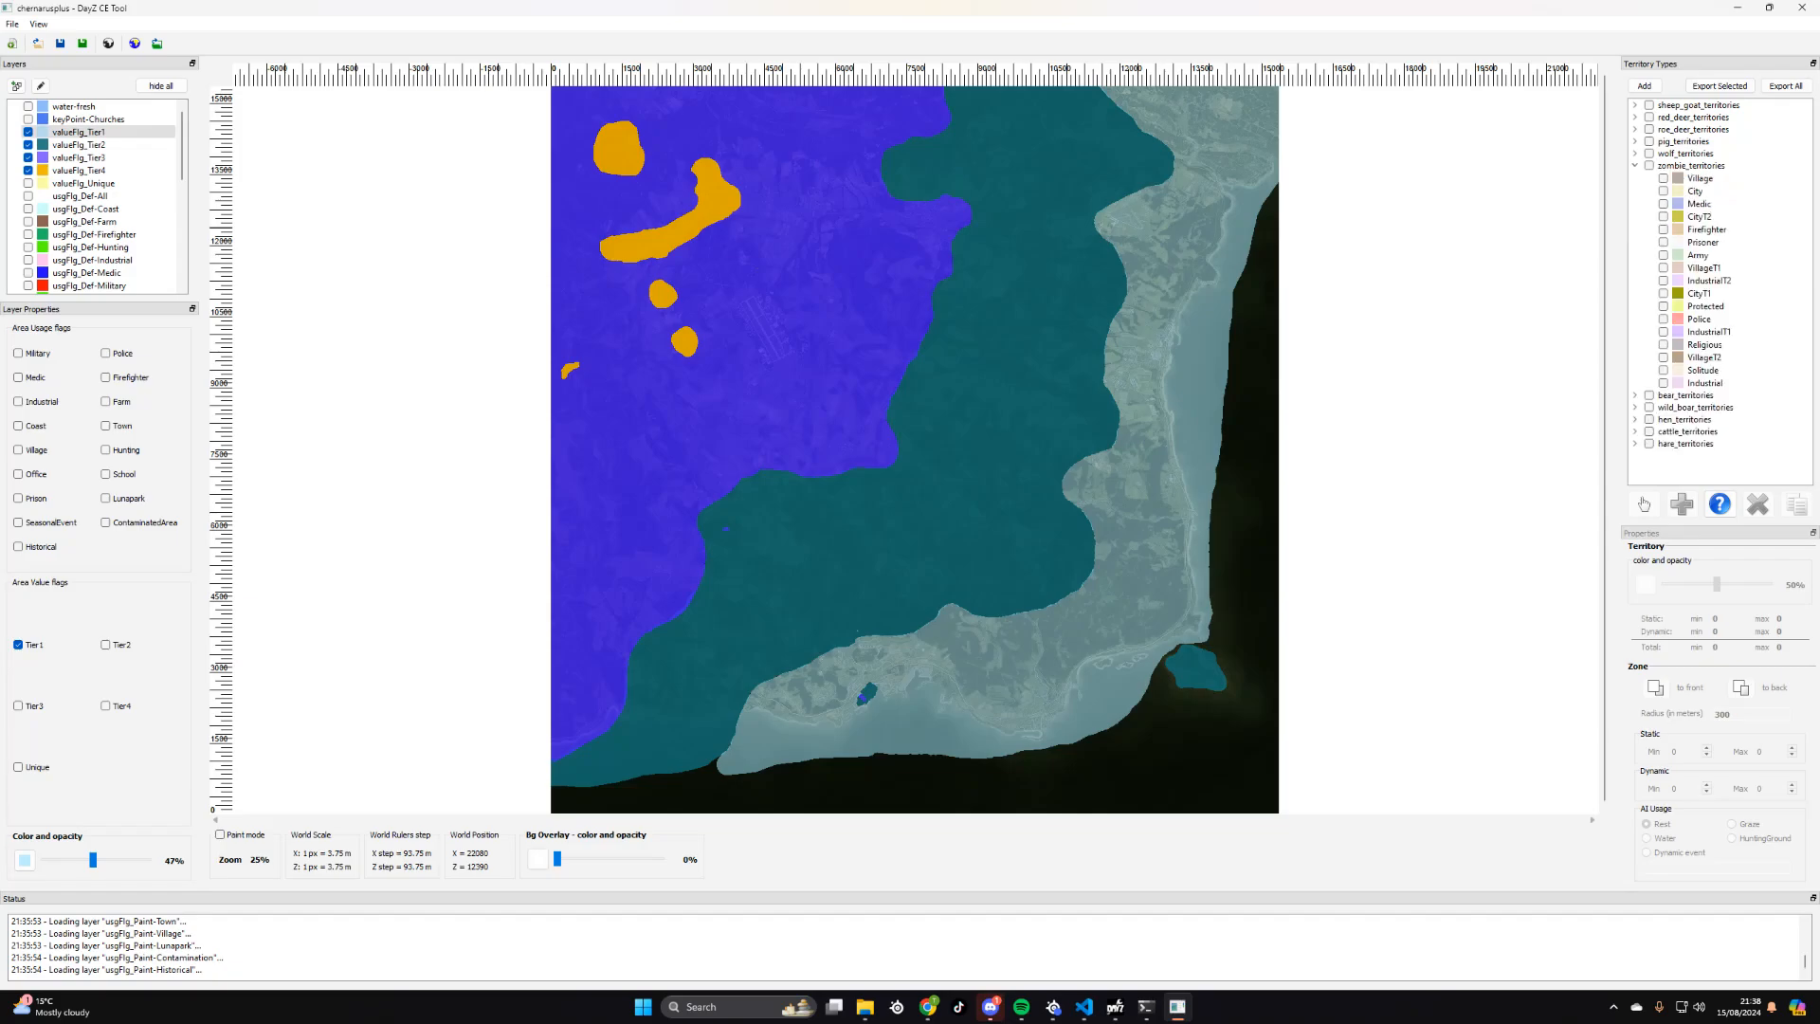
pyautogui.click(1635, 165)
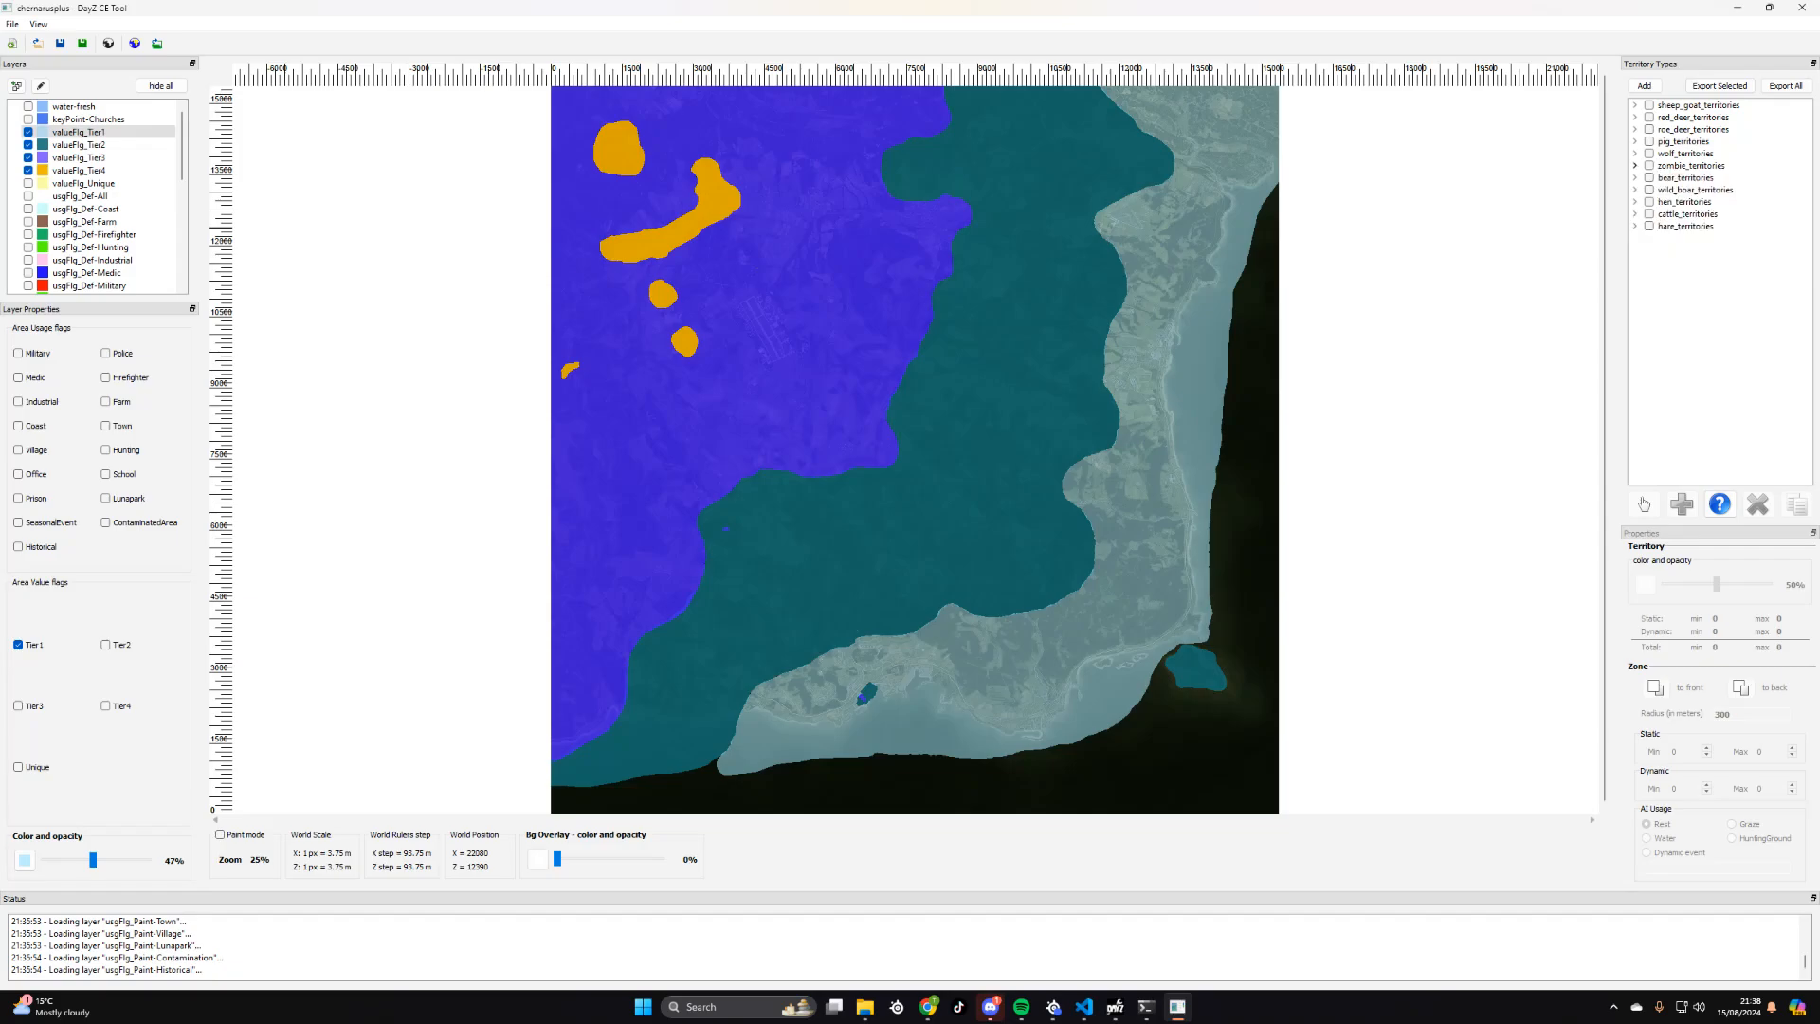
pyautogui.click(1635, 165)
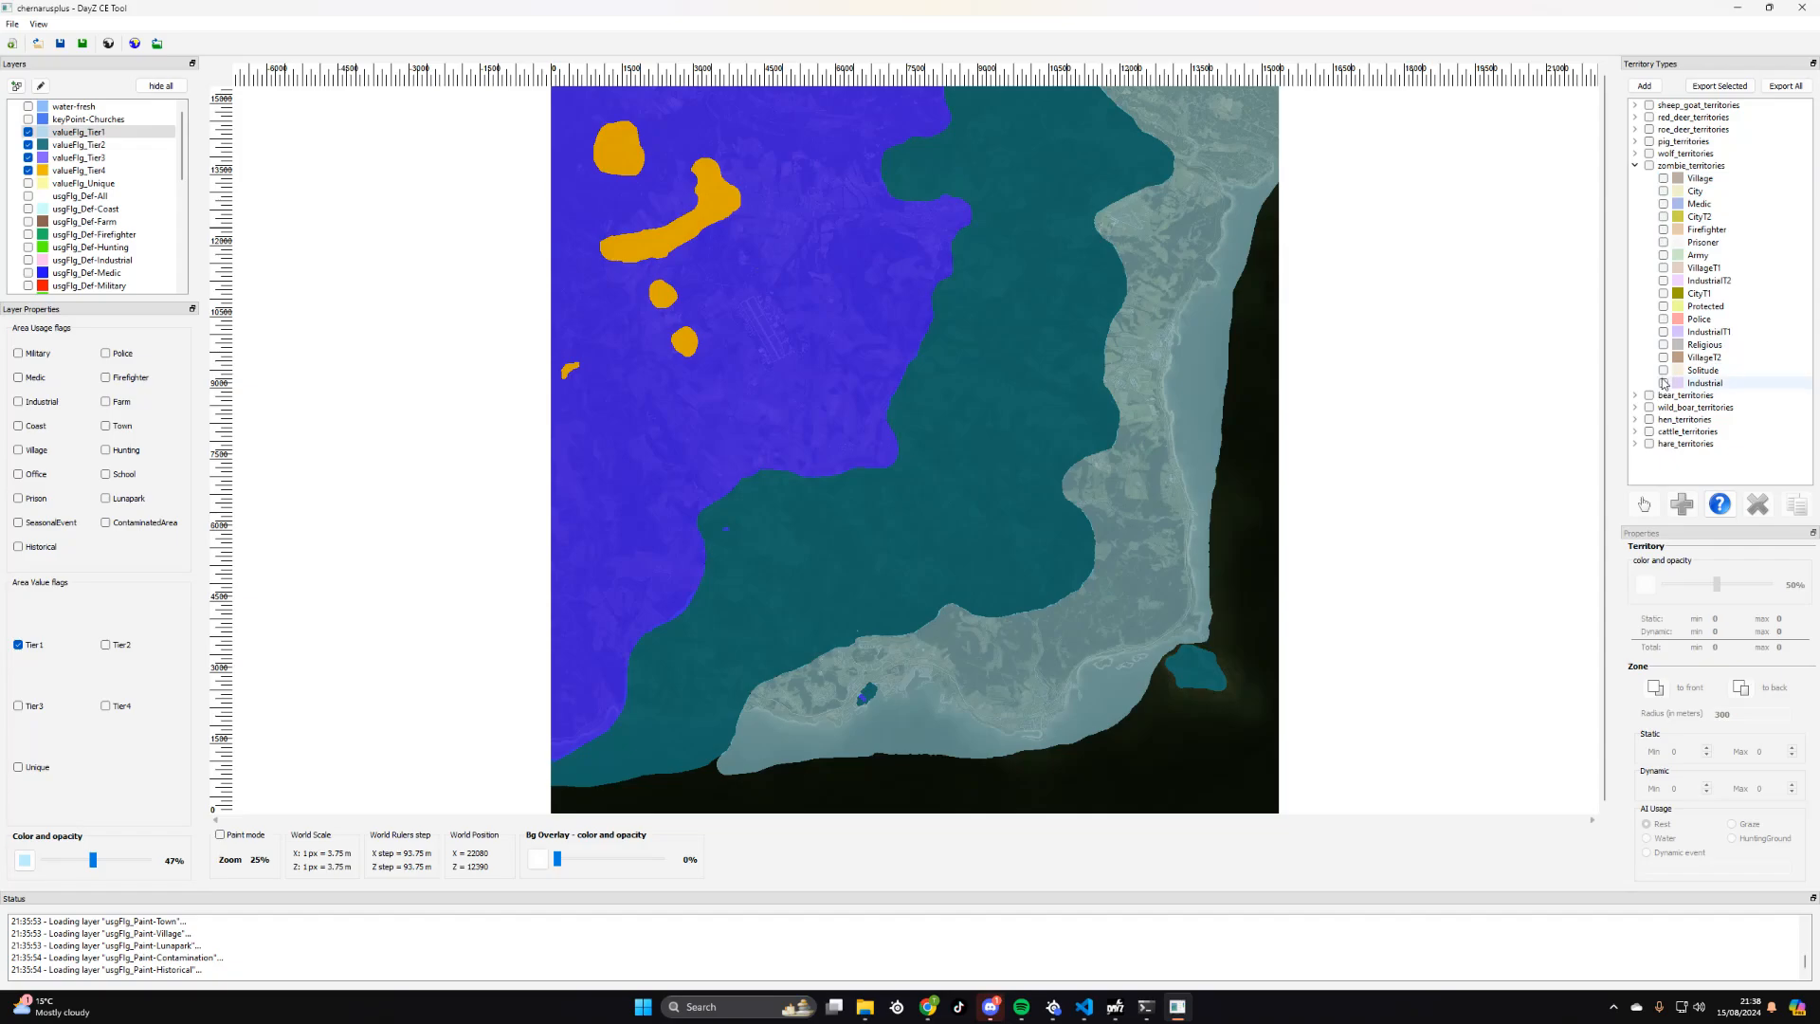
pyautogui.click(1663, 306)
pyautogui.click(1704, 306)
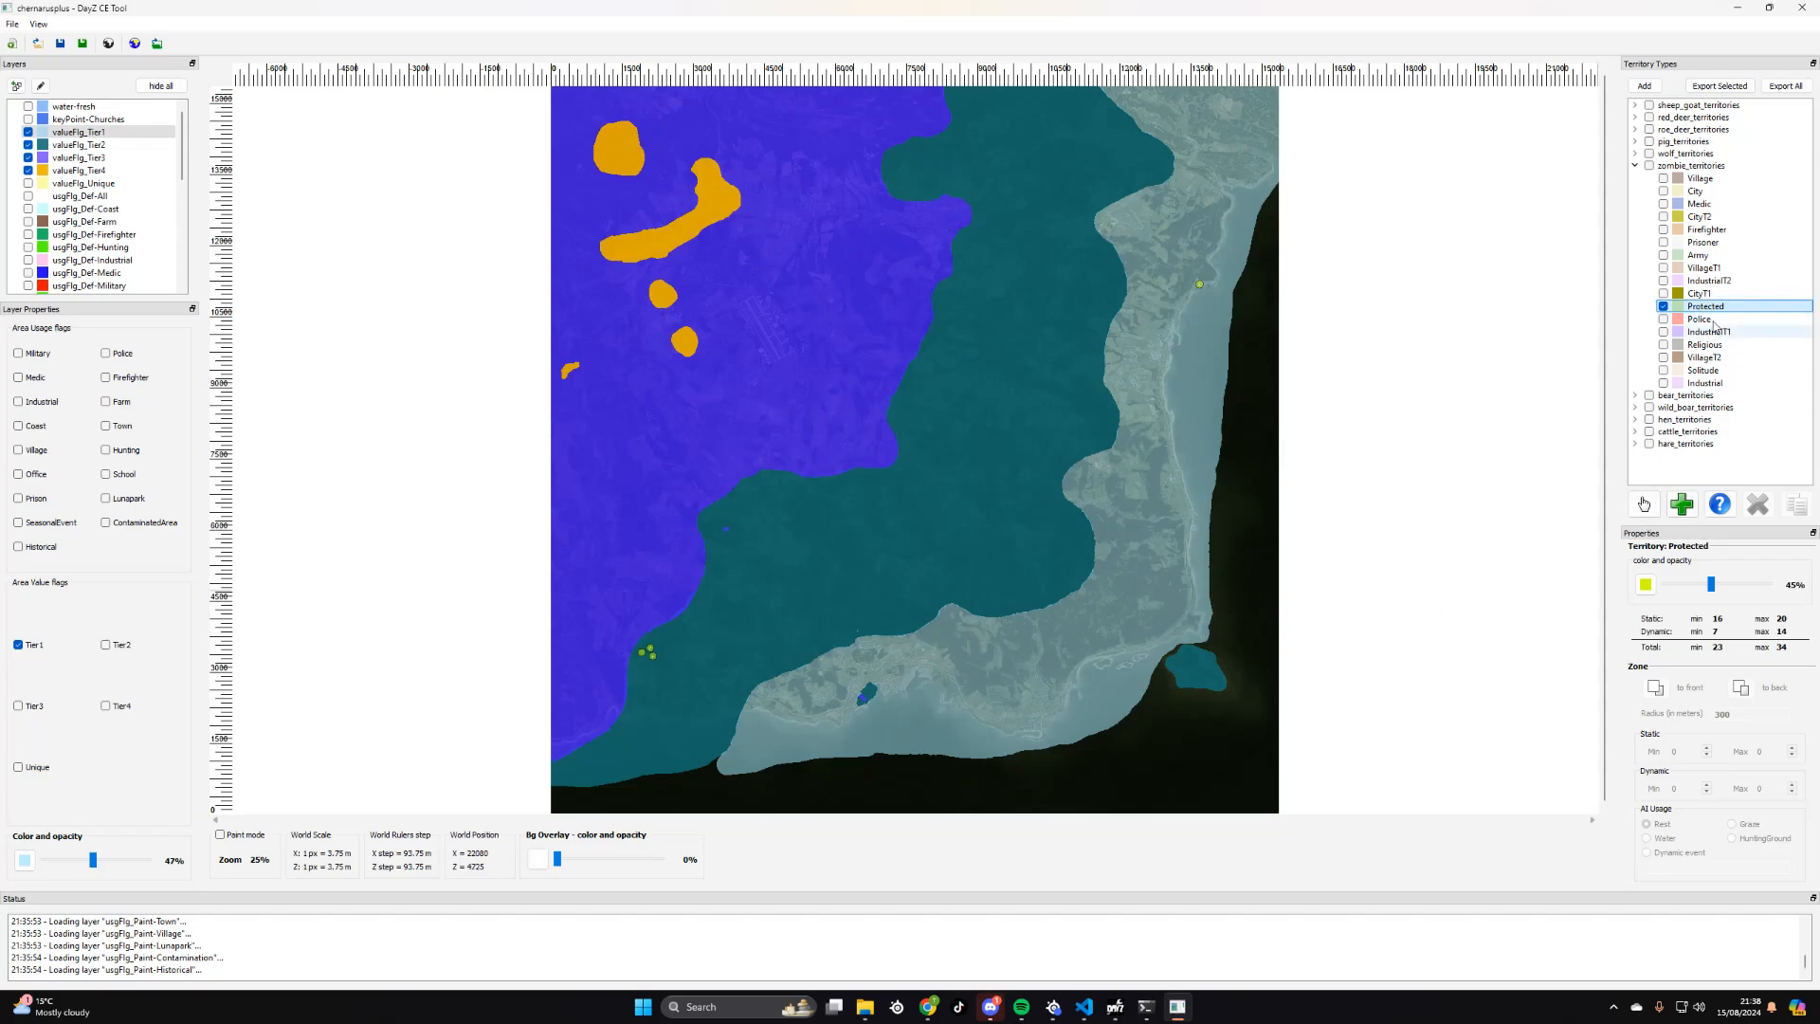
pyautogui.click(1663, 306)
pyautogui.click(19, 645)
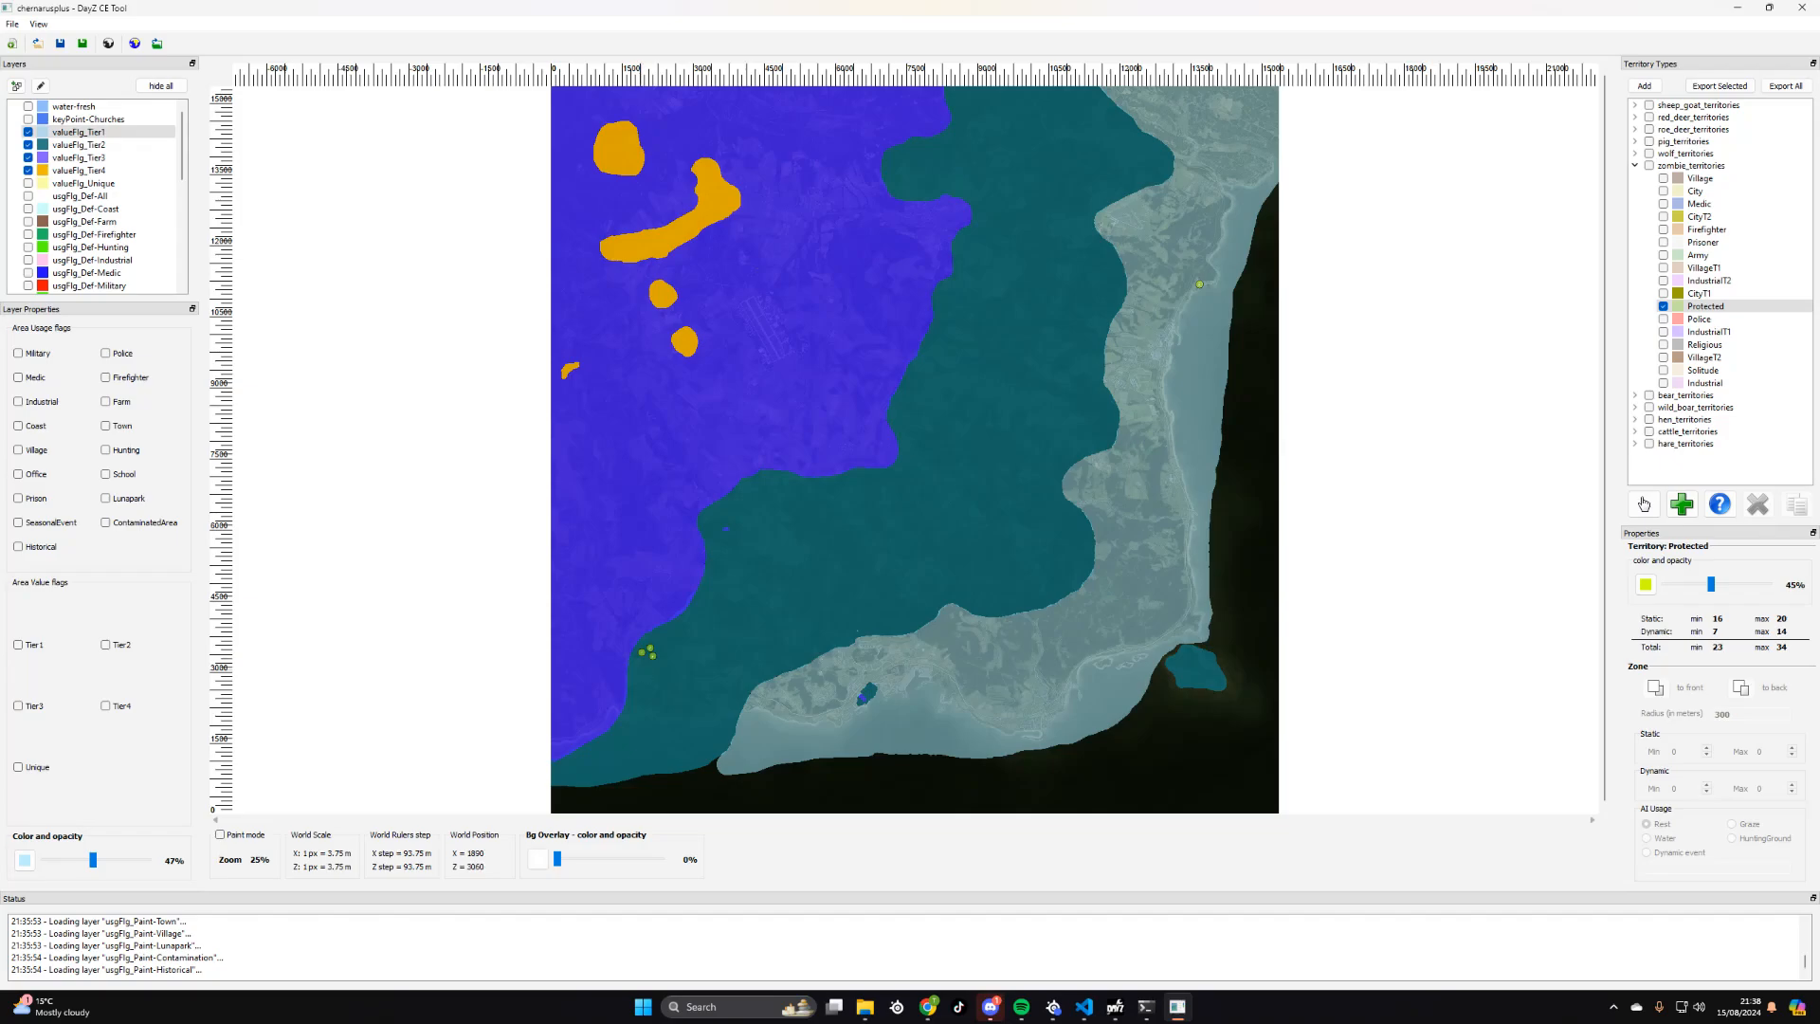
# - Move one Protected zone from the southwestern cluster into the northwestern Tier4 area and back to the cluster
pyautogui.scroll(2, 641, 673)
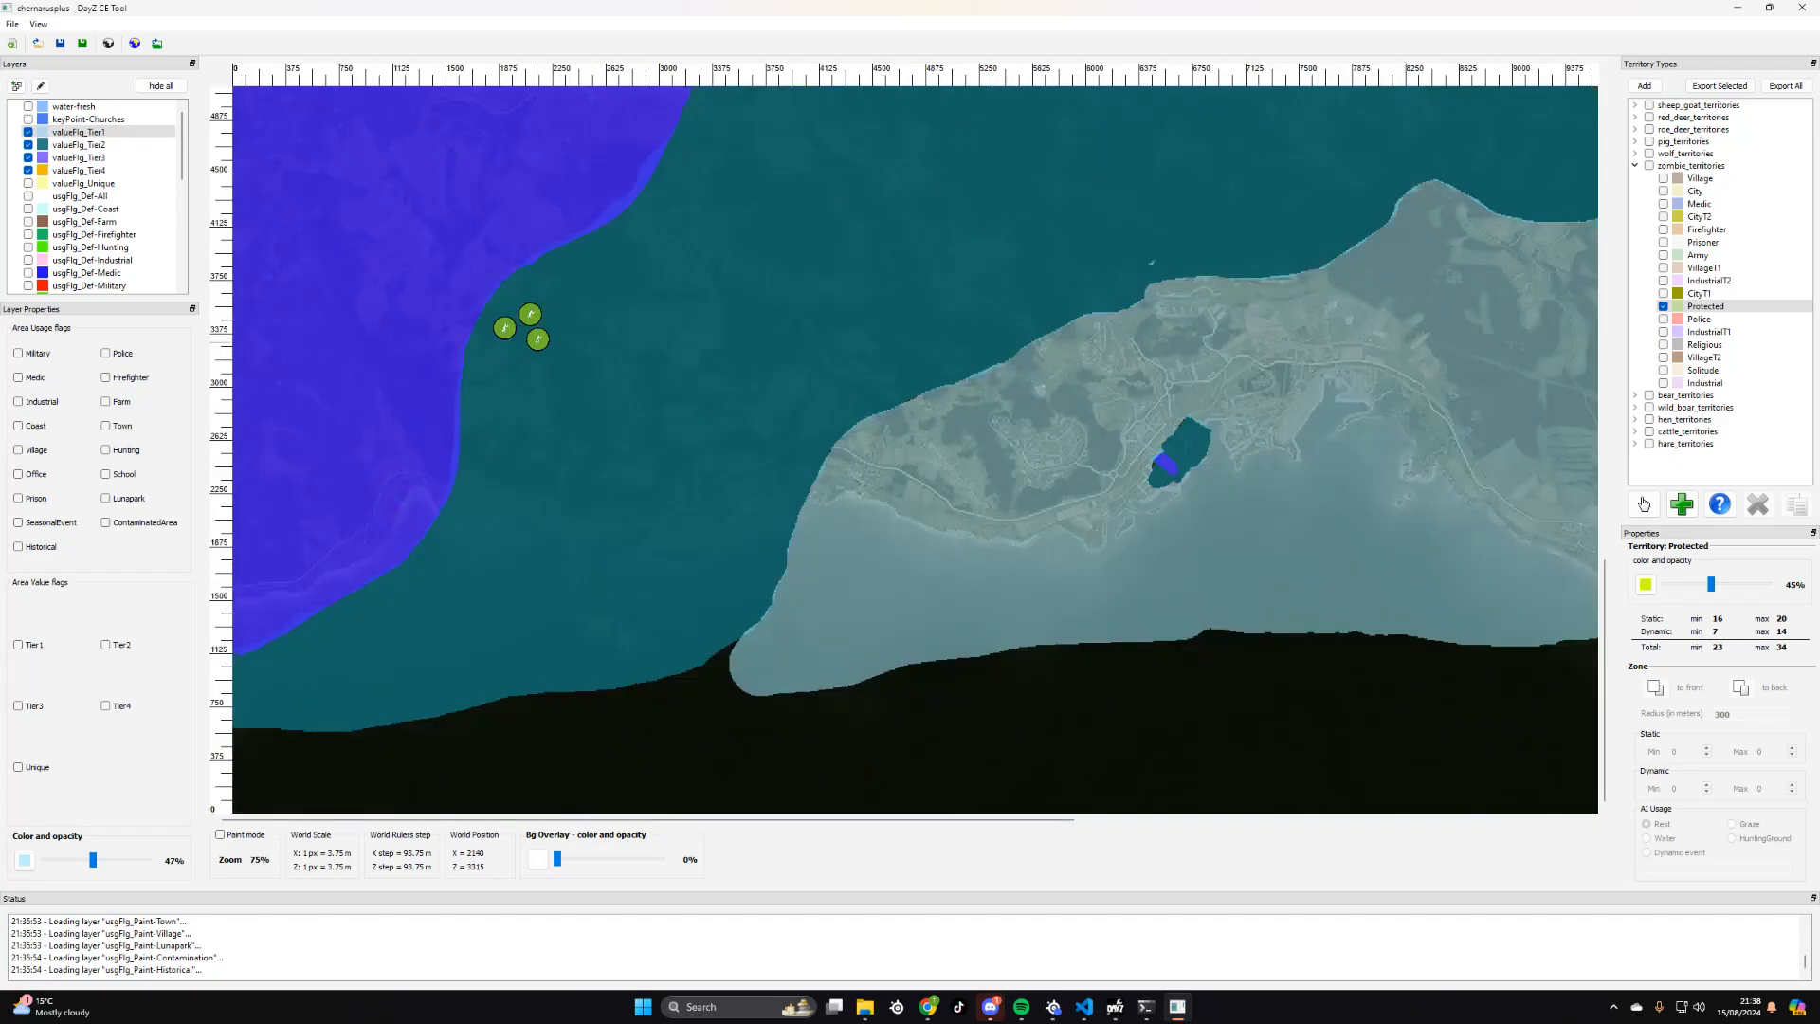
pyautogui.click(1643, 504)
pyautogui.moveTo(538, 339)
pyautogui.mouseDown()
pyautogui.moveTo(764, 431)
pyautogui.moveTo(1149, 464)
pyautogui.moveTo(1255, 296)
pyautogui.moveTo(939, 157)
pyautogui.moveTo(978, 200)
pyautogui.moveTo(1012, 167)
pyautogui.mouseUp()
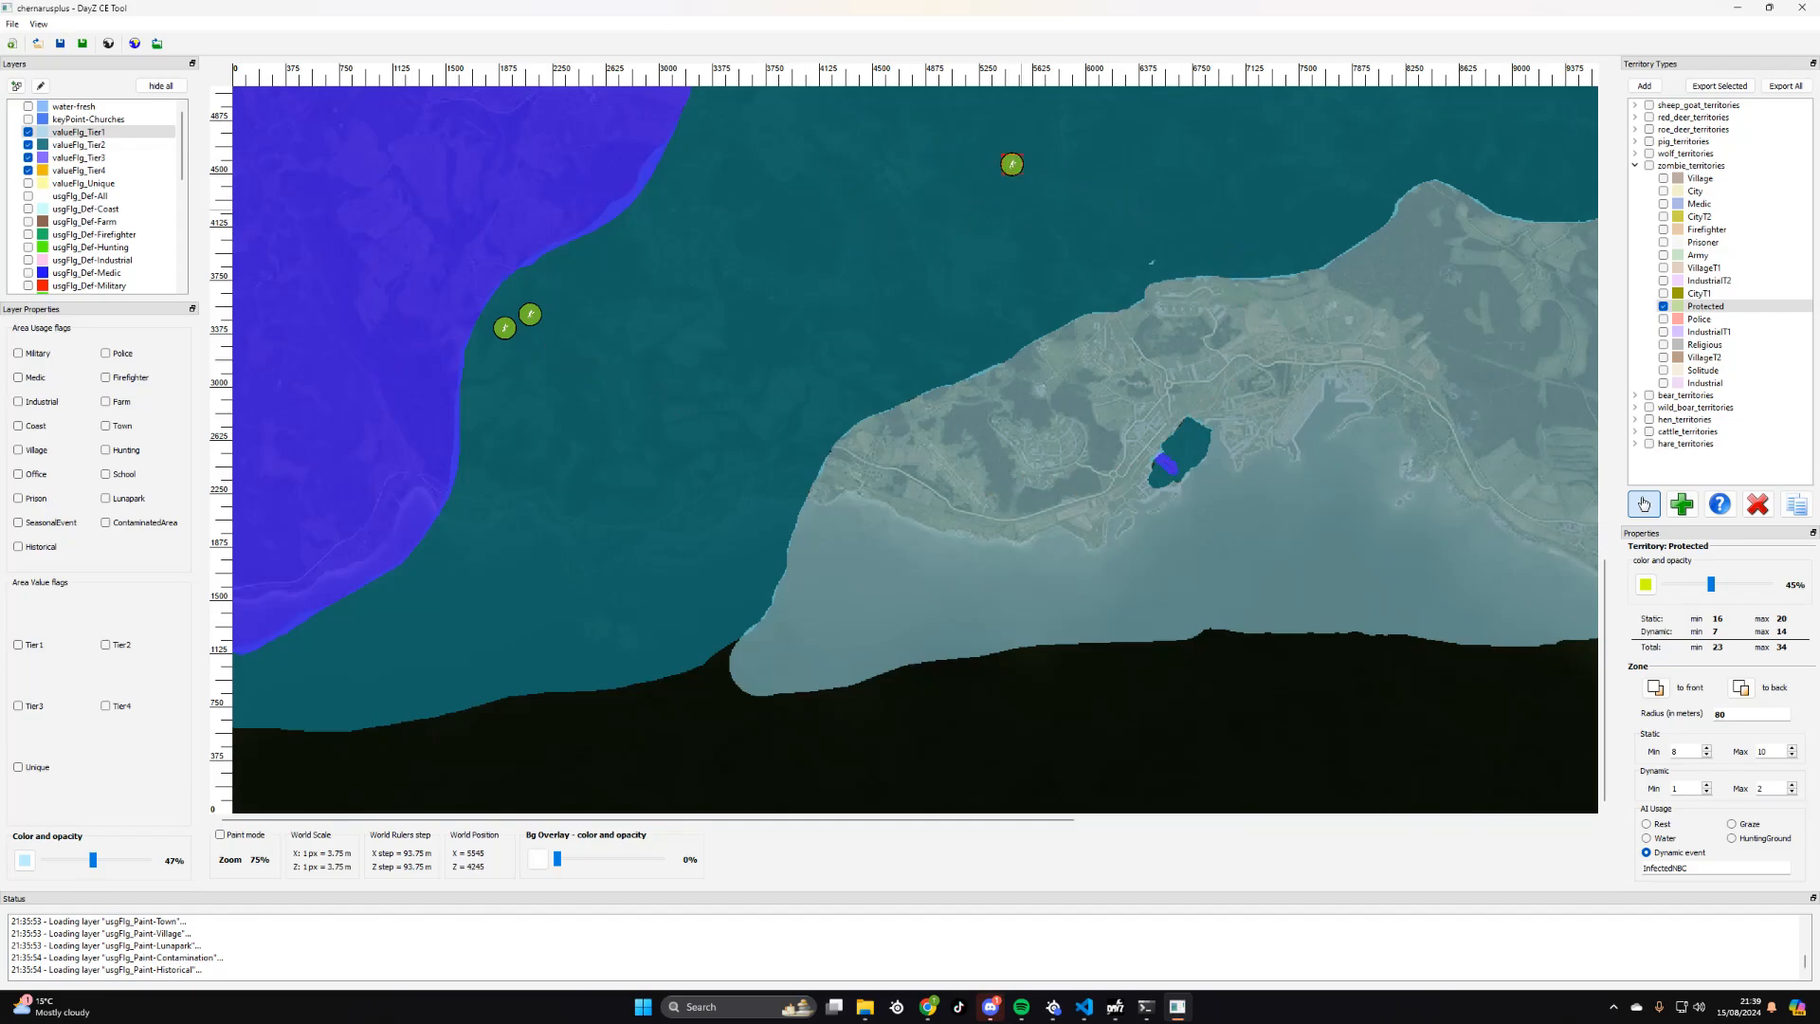
pyautogui.scroll(-2, 897, 308)
pyautogui.moveTo(812, 603)
pyautogui.mouseDown()
pyautogui.moveTo(717, 334)
pyautogui.moveTo(625, 154)
pyautogui.mouseUp()
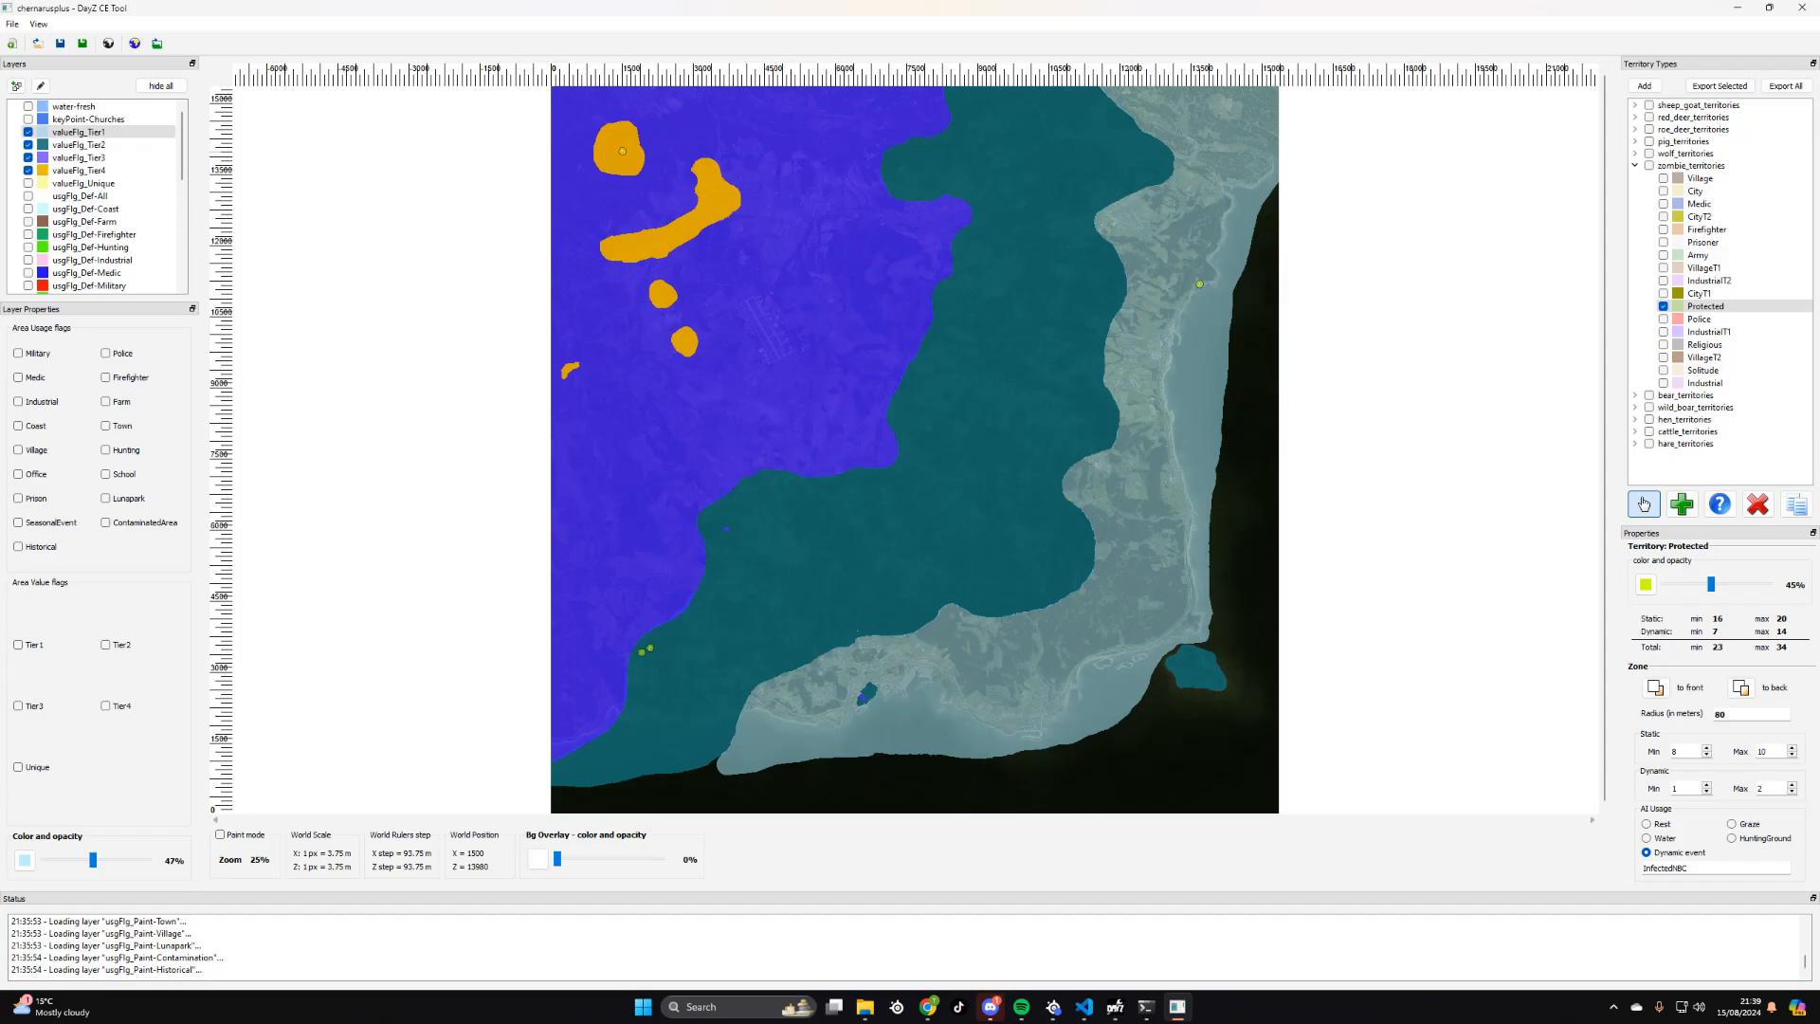
pyautogui.moveTo(621, 152)
pyautogui.mouseDown()
pyautogui.moveTo(897, 158)
pyautogui.moveTo(930, 120)
pyautogui.moveTo(637, 138)
pyautogui.moveTo(783, 341)
pyautogui.moveTo(774, 364)
pyautogui.moveTo(750, 305)
pyautogui.moveTo(720, 565)
pyautogui.moveTo(652, 663)
pyautogui.mouseUp()
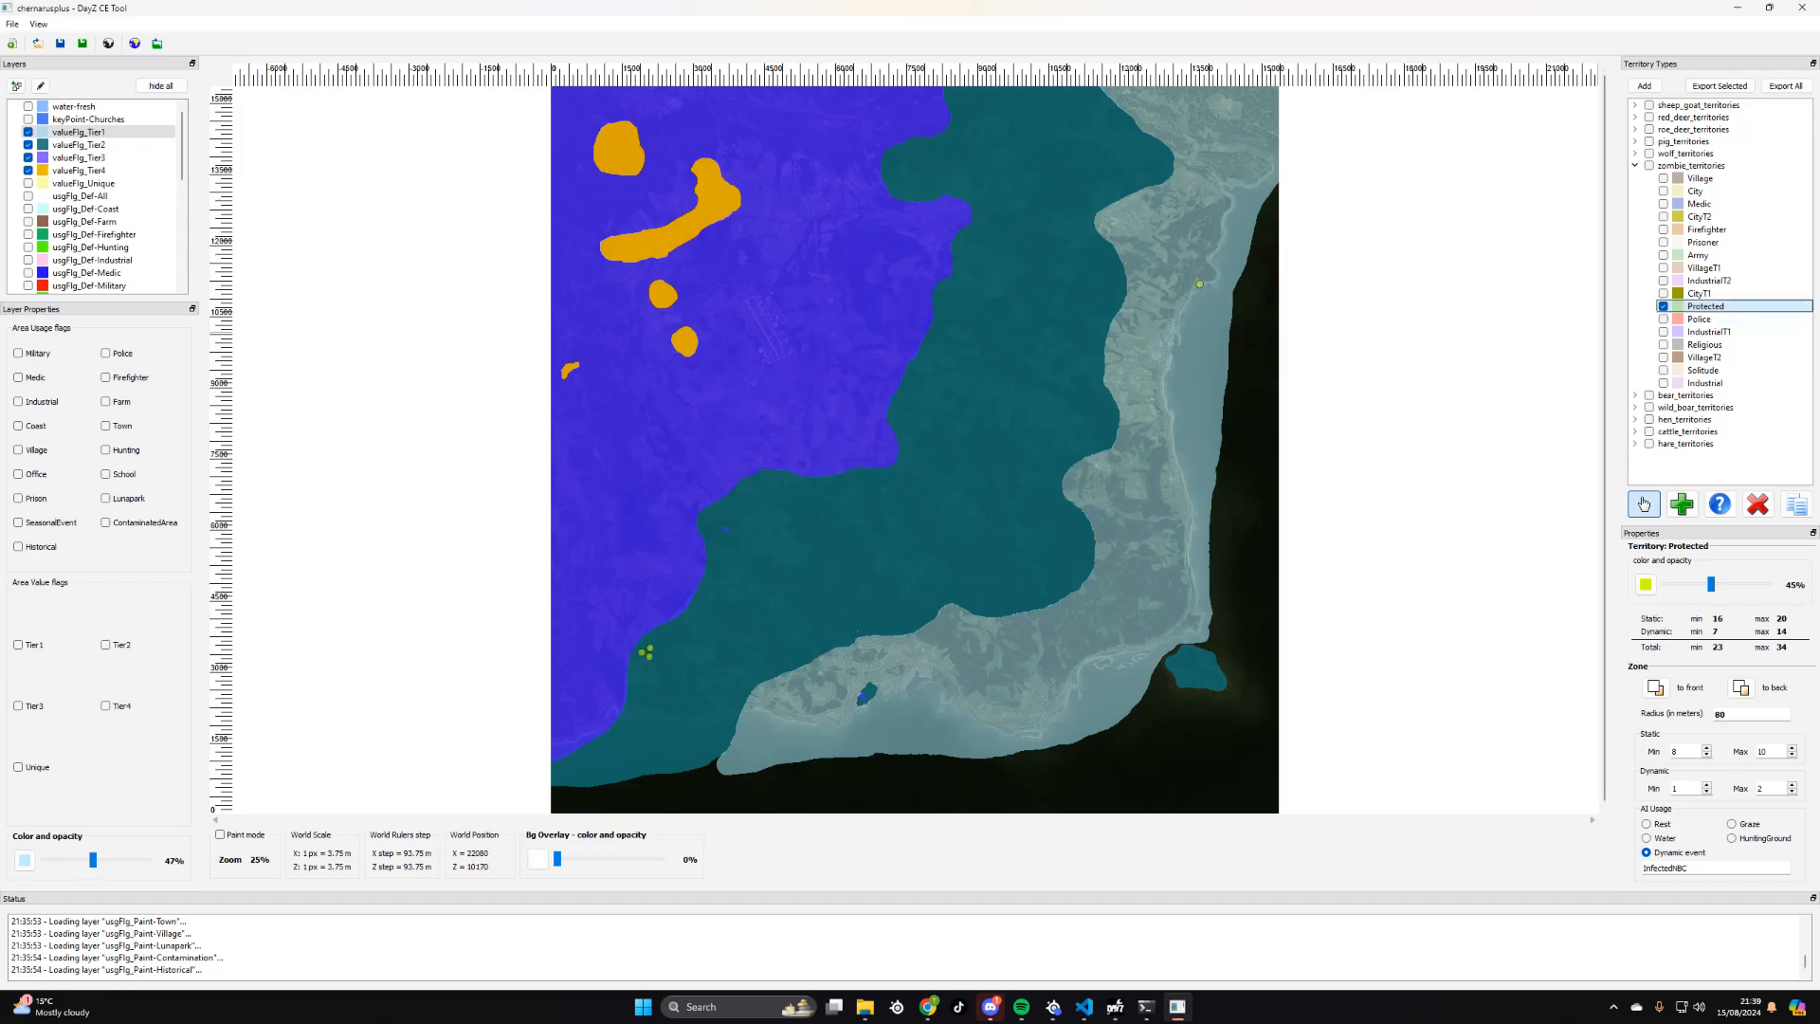
# - Show the Police zones of zombie_territories instead of the Protected ones and collapse that group
pyautogui.click(1697, 318)
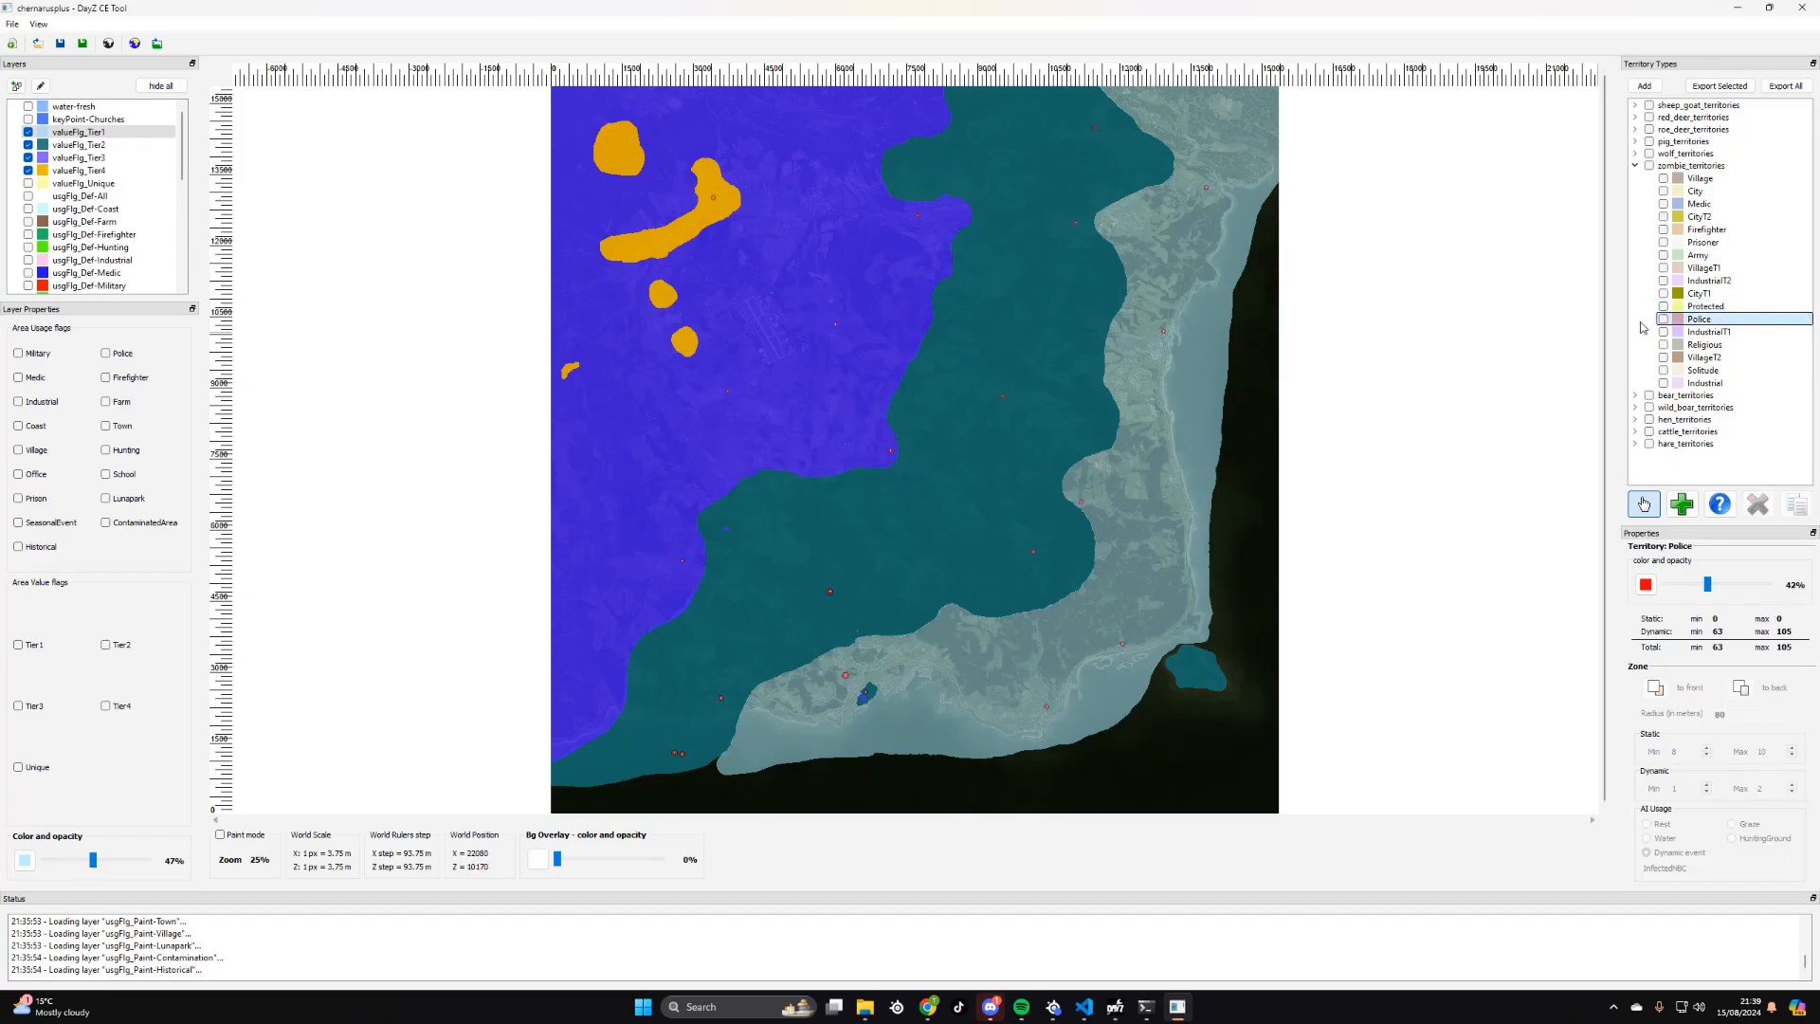
pyautogui.click(1635, 165)
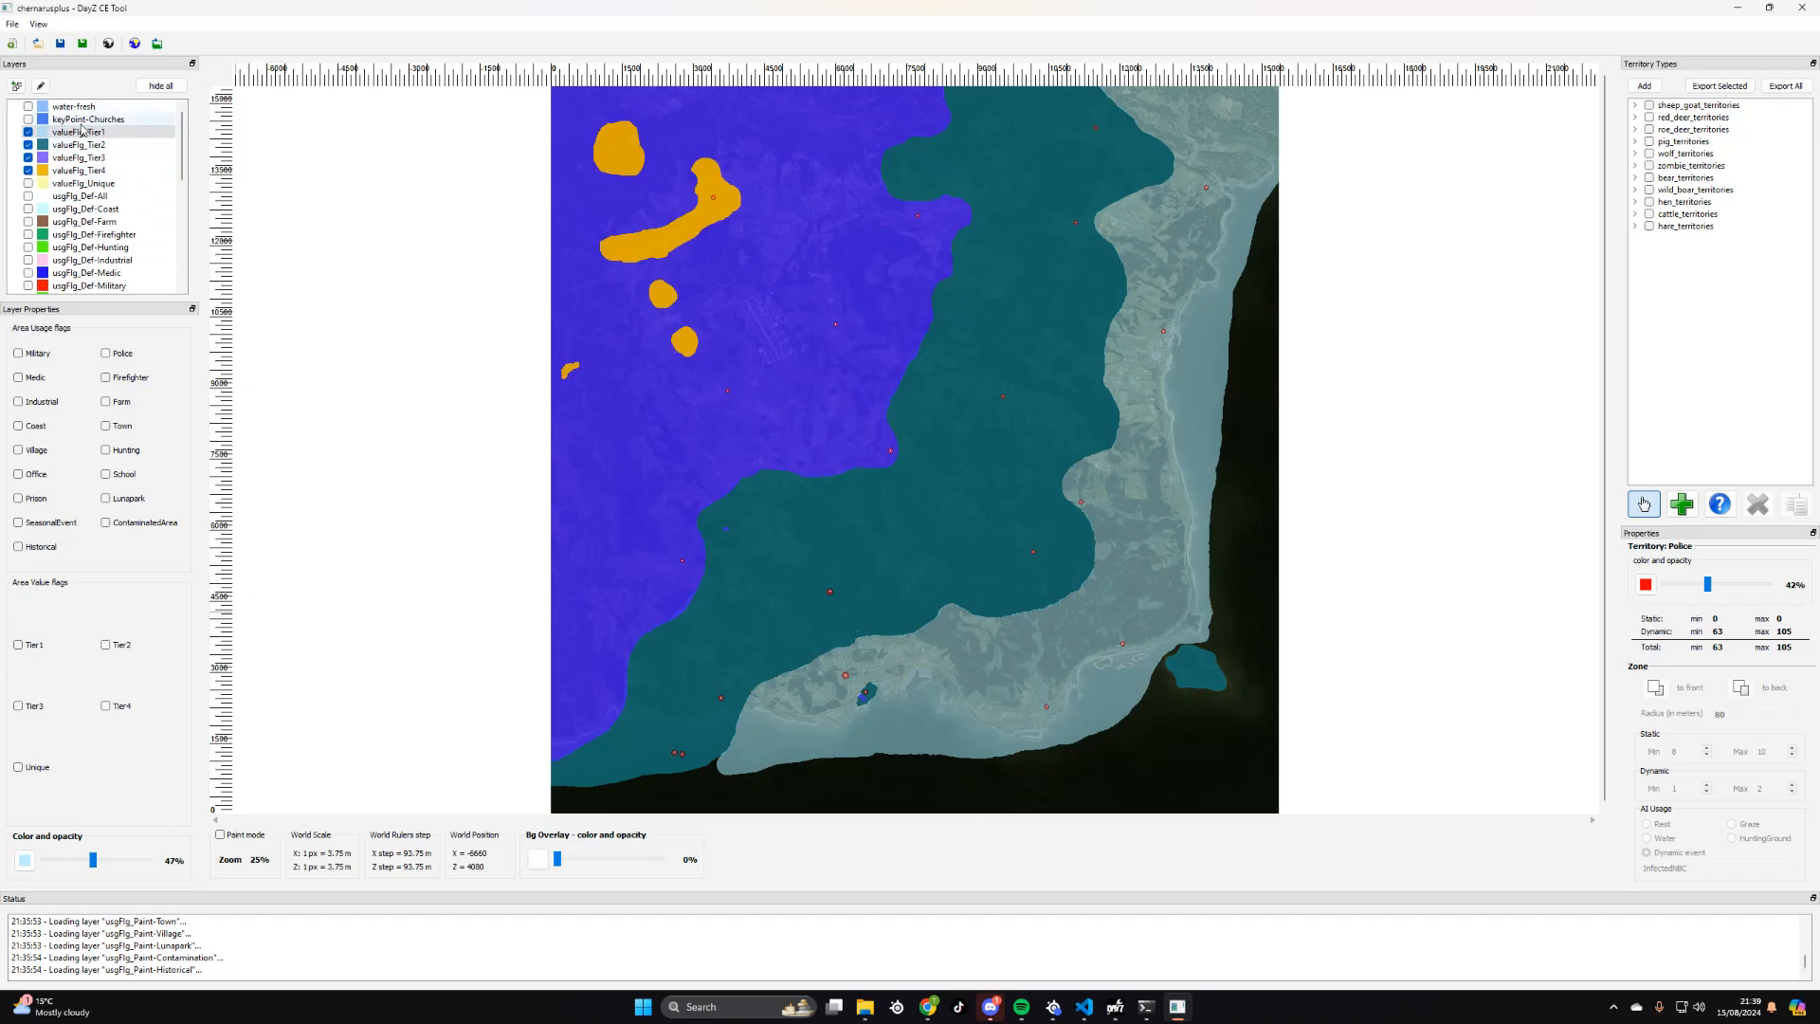
# - Select the valueFlg_Tier4 layer, try the Tier1, Tier2 and Tier3 value flags on it, and leave all four tier flags cleared
pyautogui.click(72, 157)
pyautogui.click(67, 171)
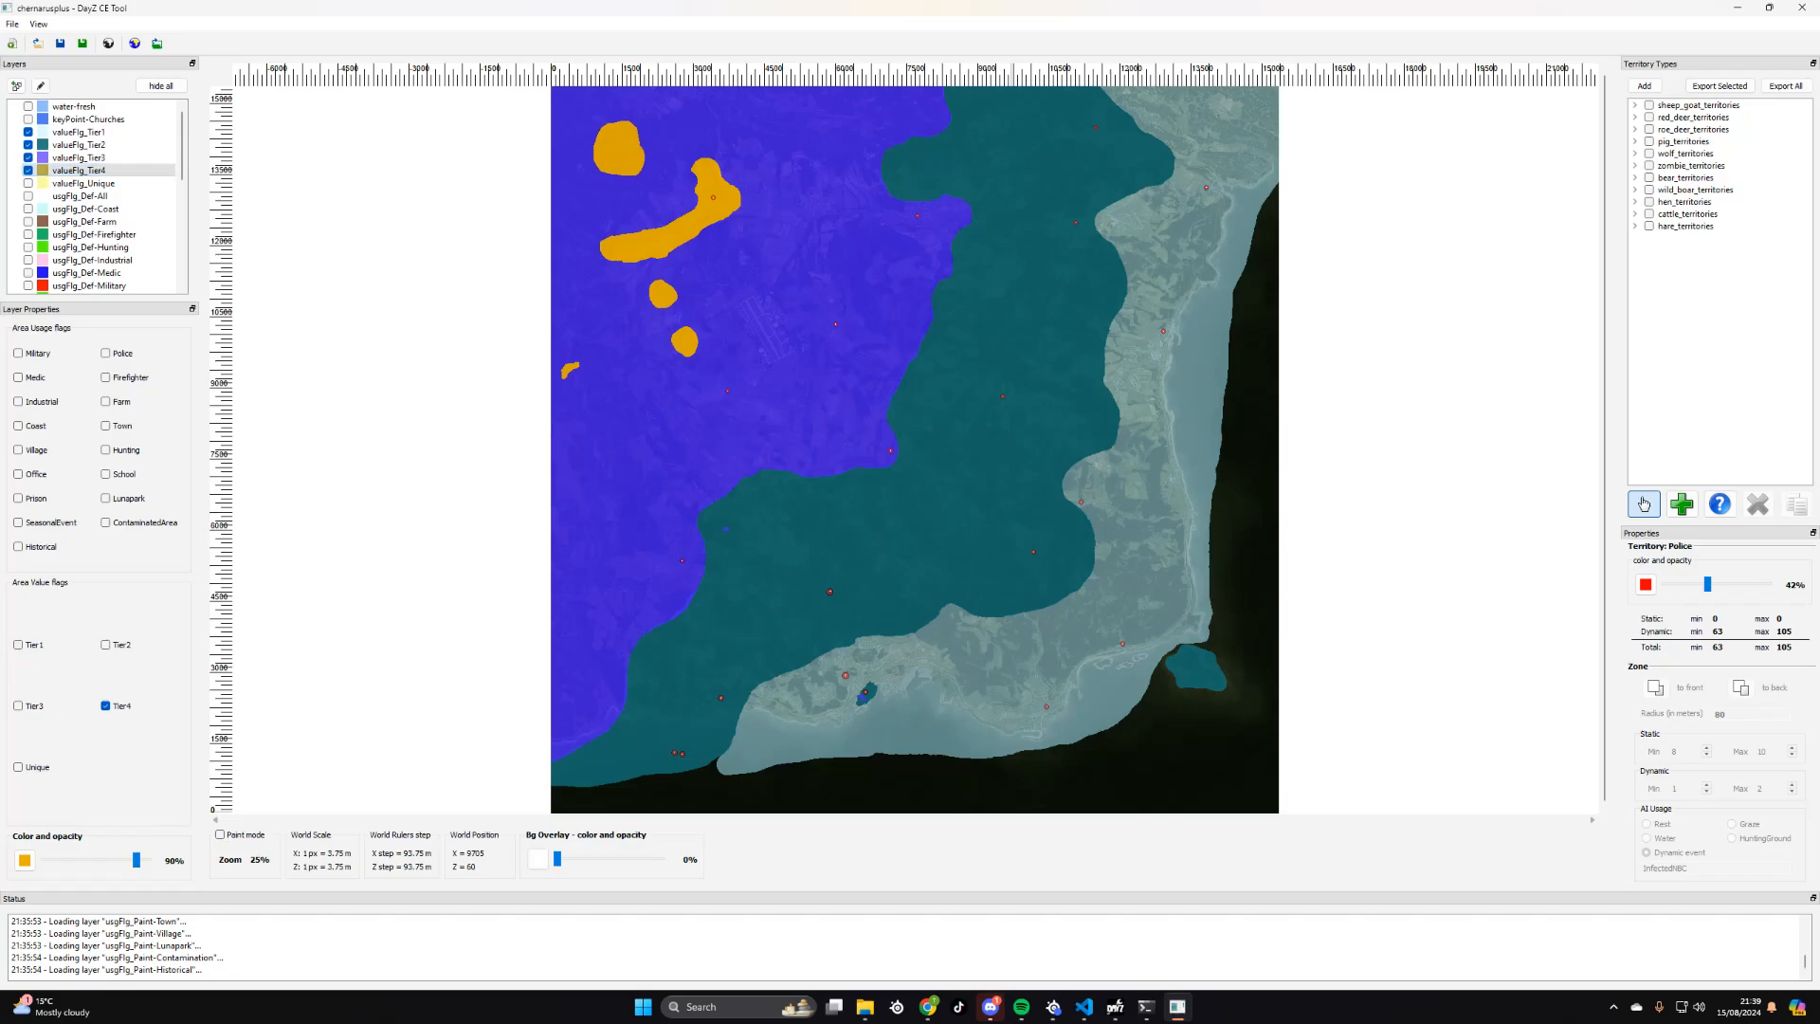
pyautogui.click(18, 645)
pyautogui.click(18, 707)
pyautogui.click(106, 645)
pyautogui.click(106, 706)
pyautogui.click(105, 645)
pyautogui.click(18, 644)
pyautogui.click(18, 706)
# - Turn on Paint mode and try the brush at size 256 and at size 10
pyautogui.click(219, 834)
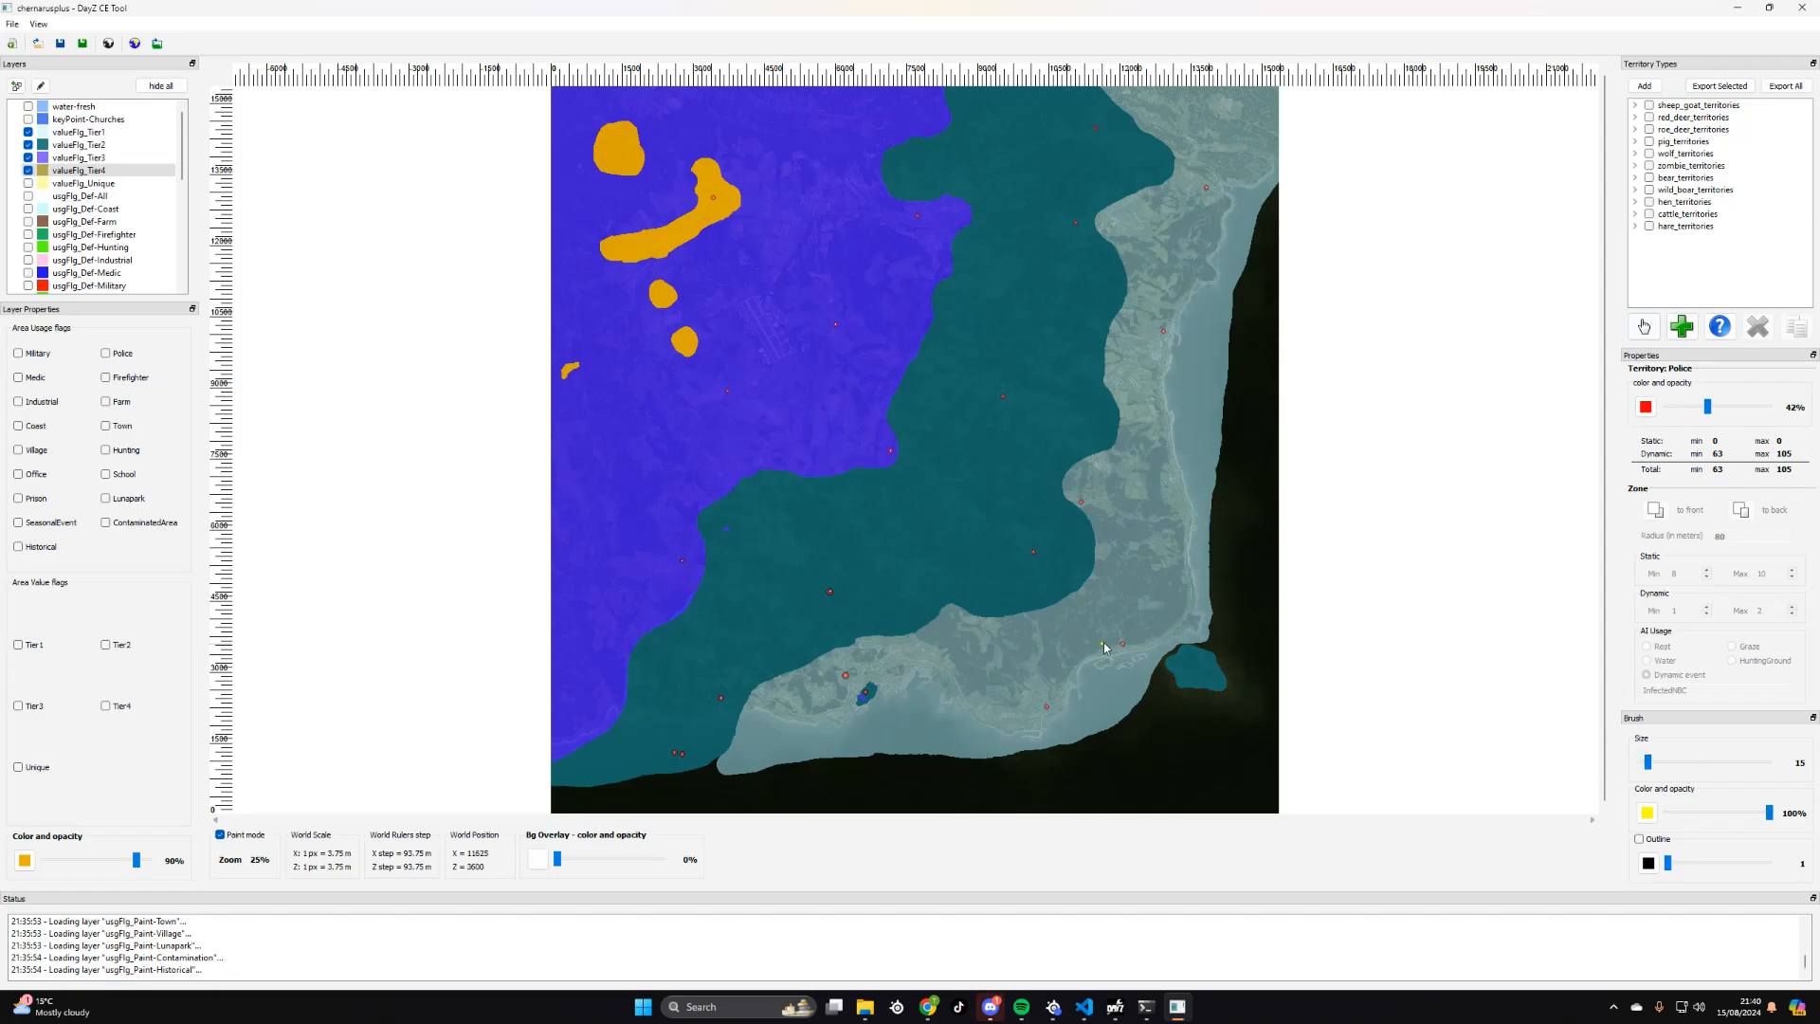
pyautogui.moveTo(1650, 763); pyautogui.dragTo(1768, 762)
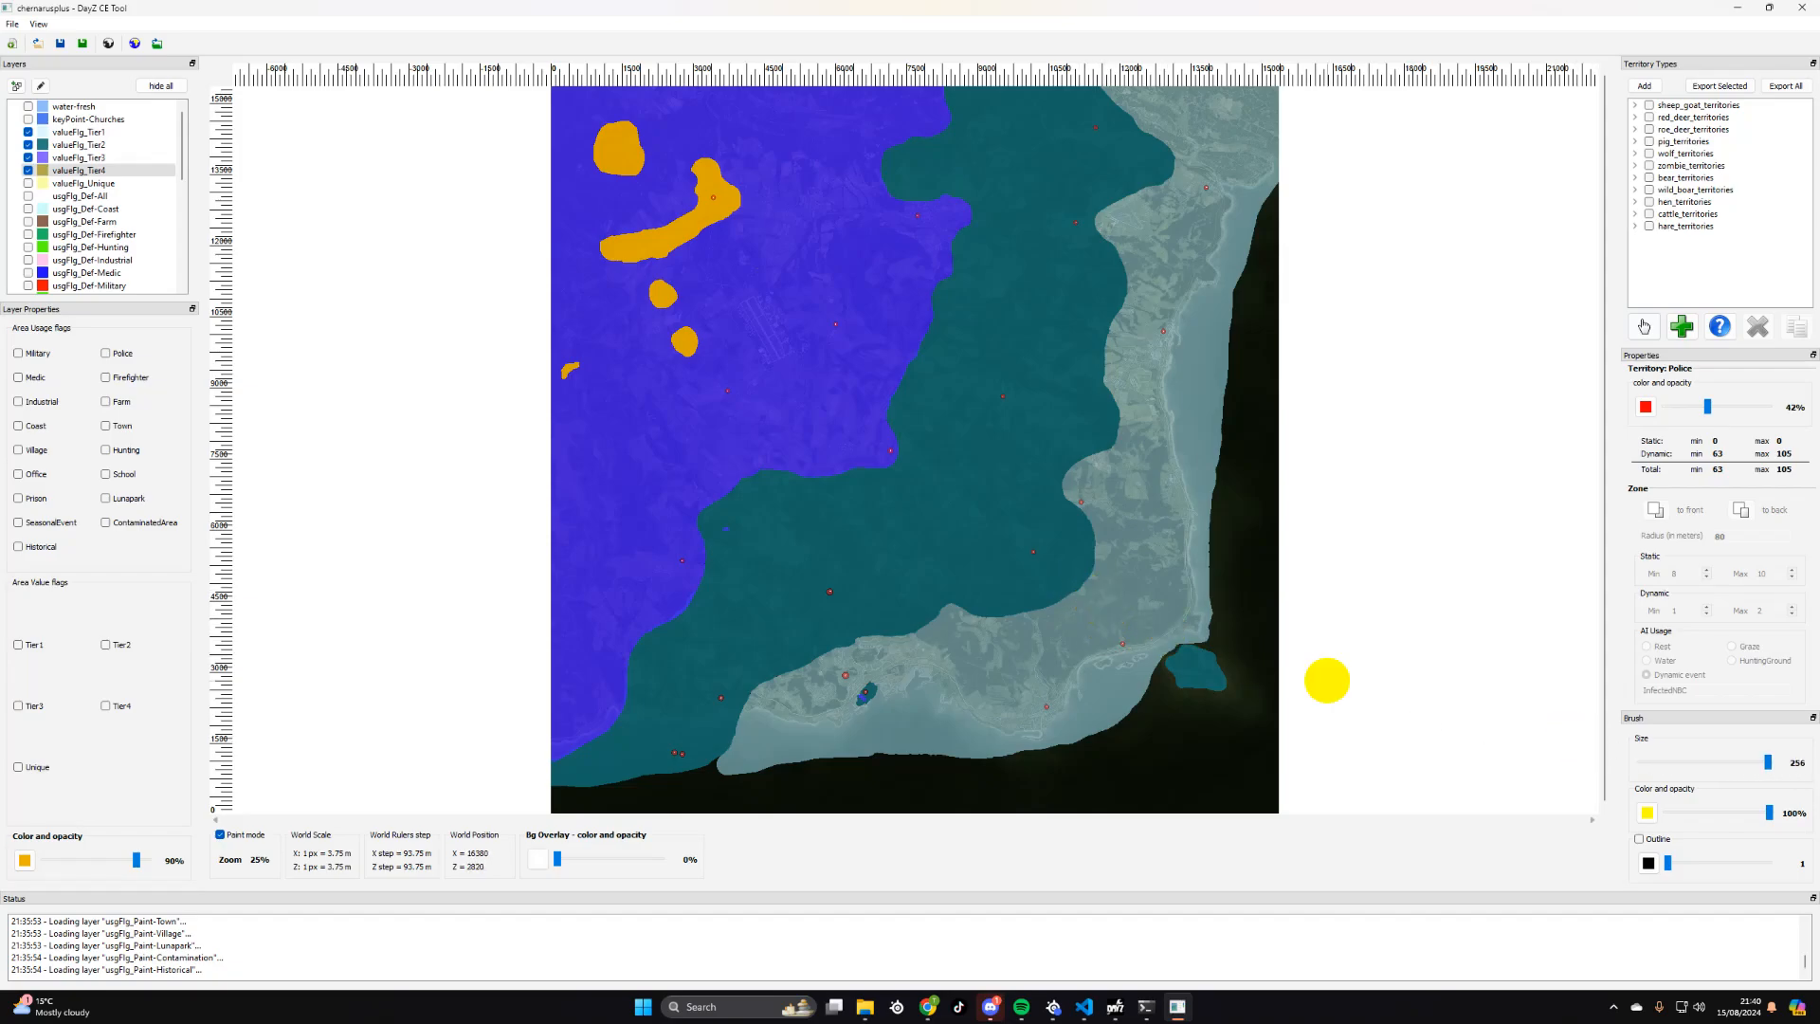
pyautogui.moveTo(1769, 762); pyautogui.dragTo(1646, 761)
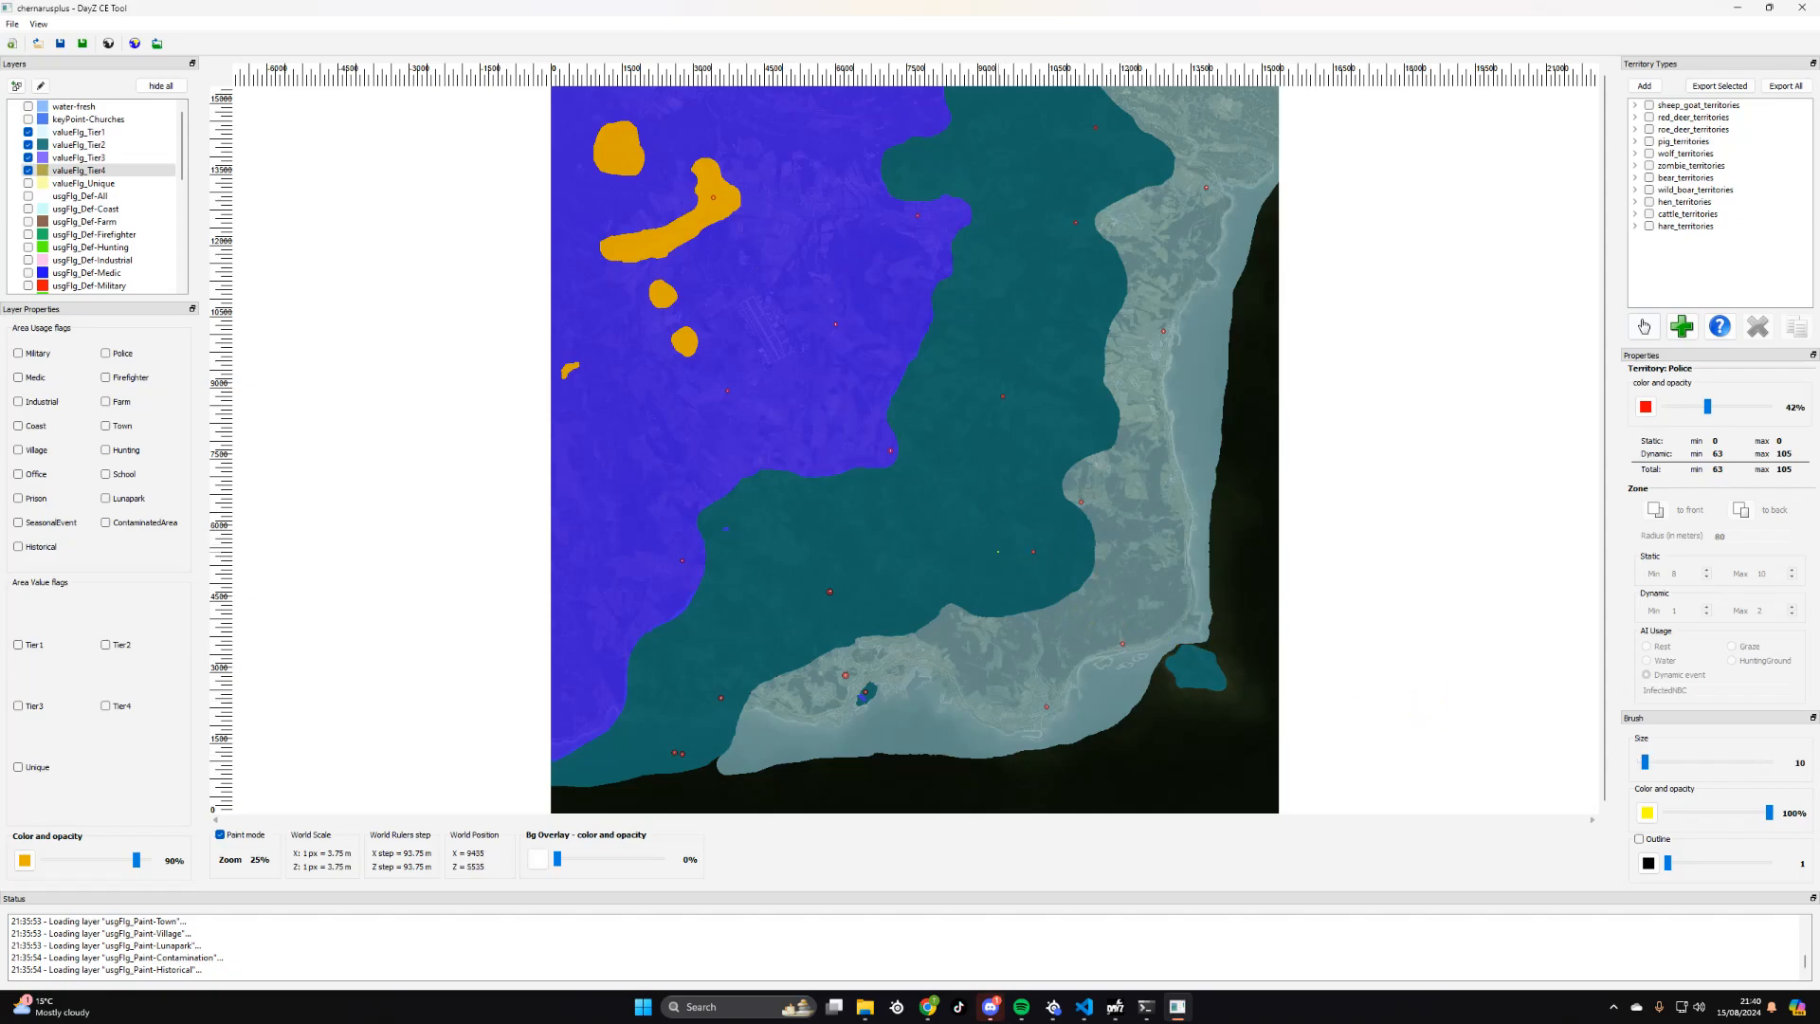
pyautogui.scroll(4, 989, 551)
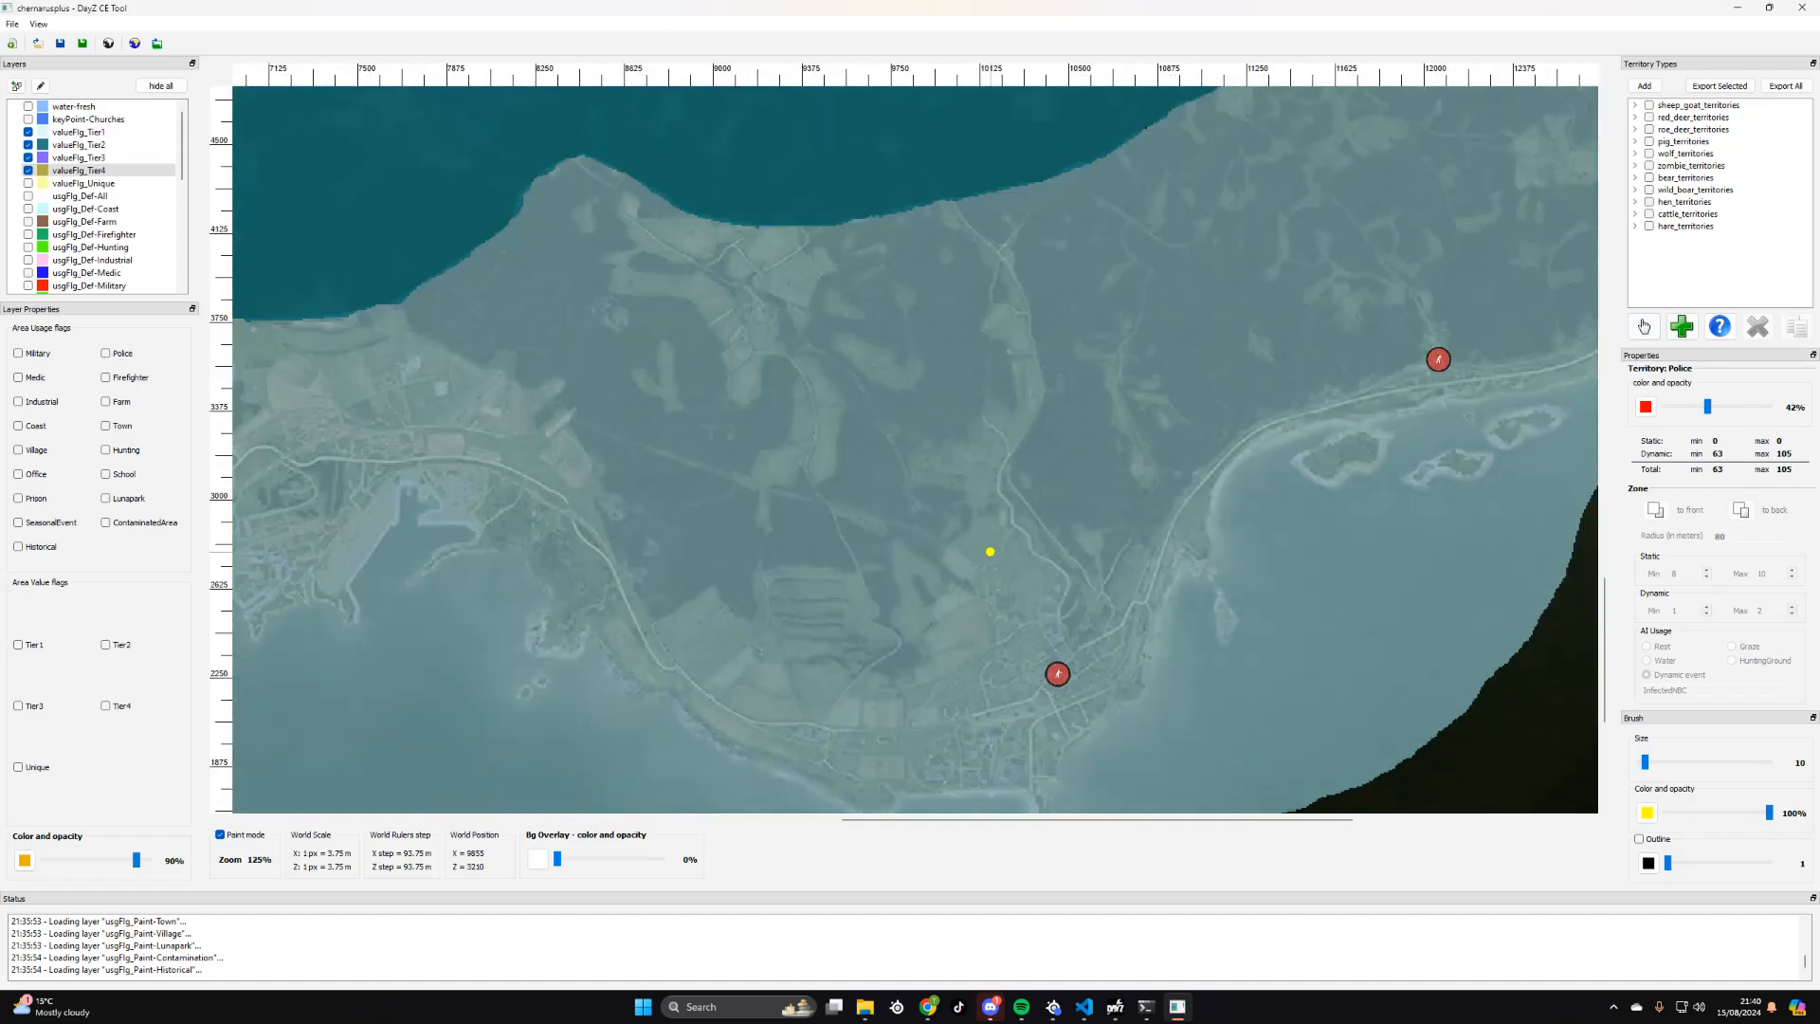
pyautogui.scroll(-4, 990, 551)
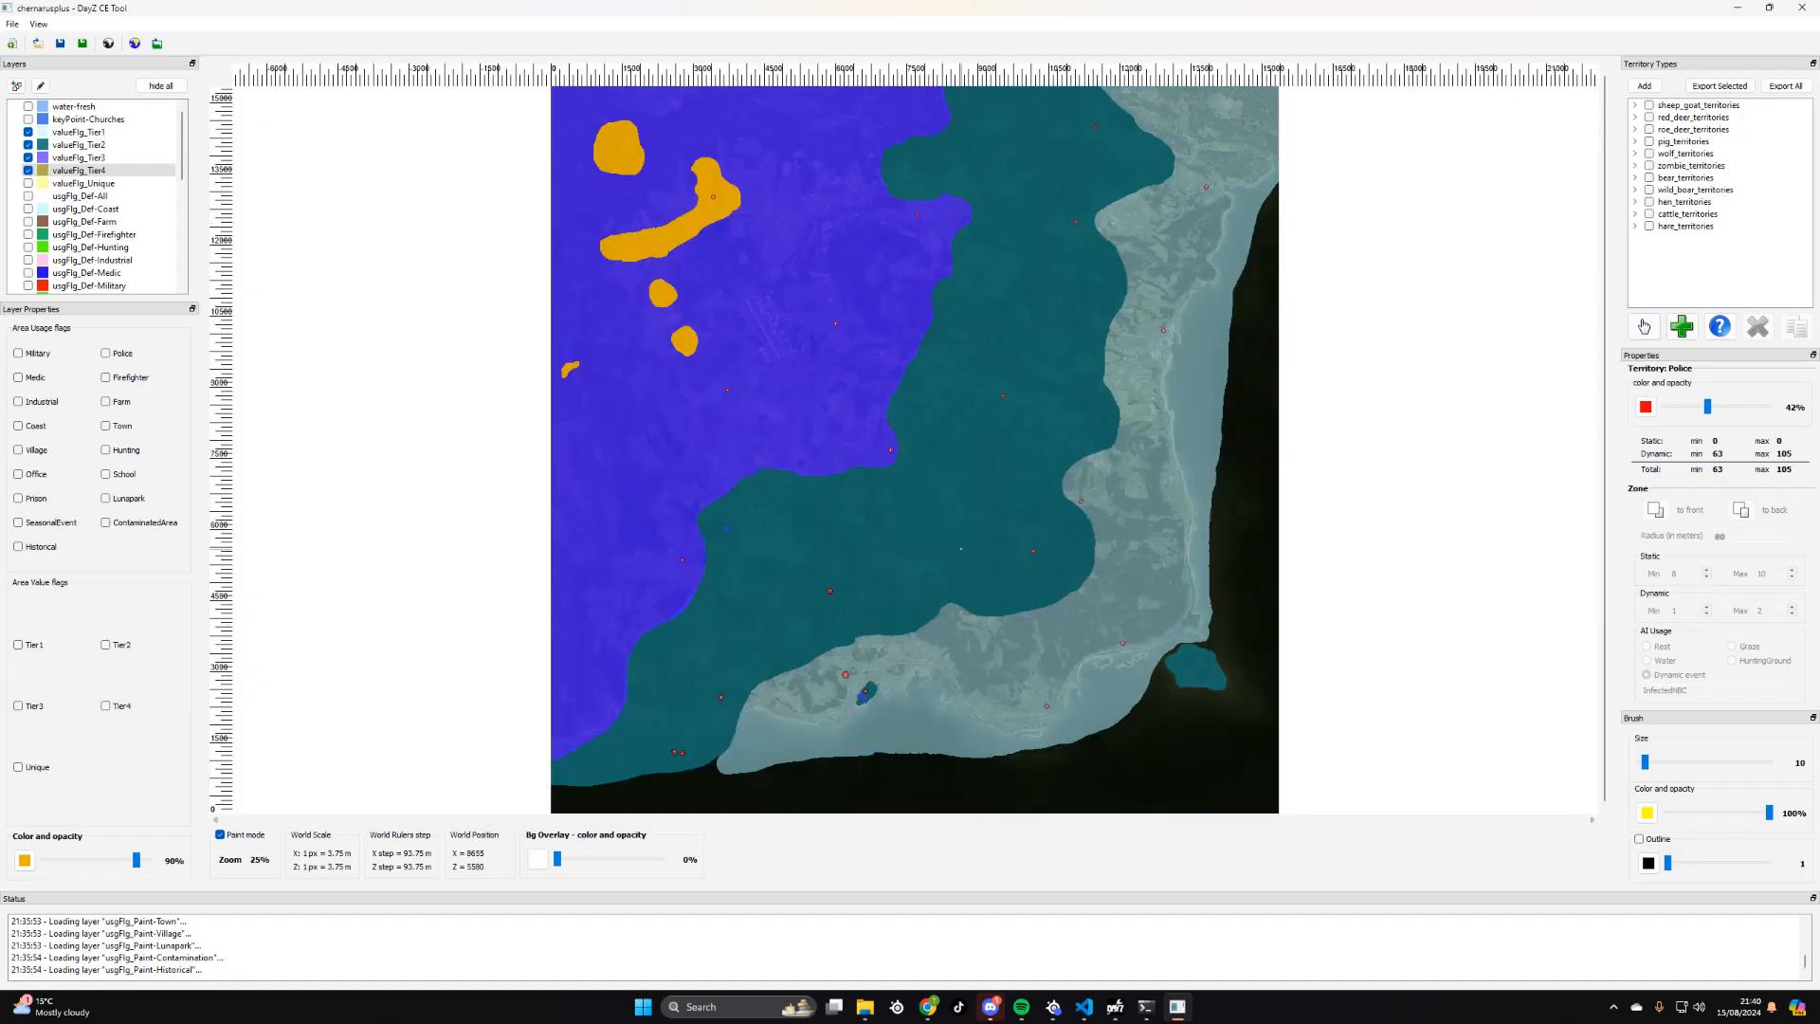
# - Reselect valueFlg_Tier4 with brush size 256, and briefly hide and reshow the valueFlg_Tier1 layer
pyautogui.click(74, 172)
pyautogui.moveTo(1649, 763); pyautogui.dragTo(1790, 774)
pyautogui.click(29, 132)
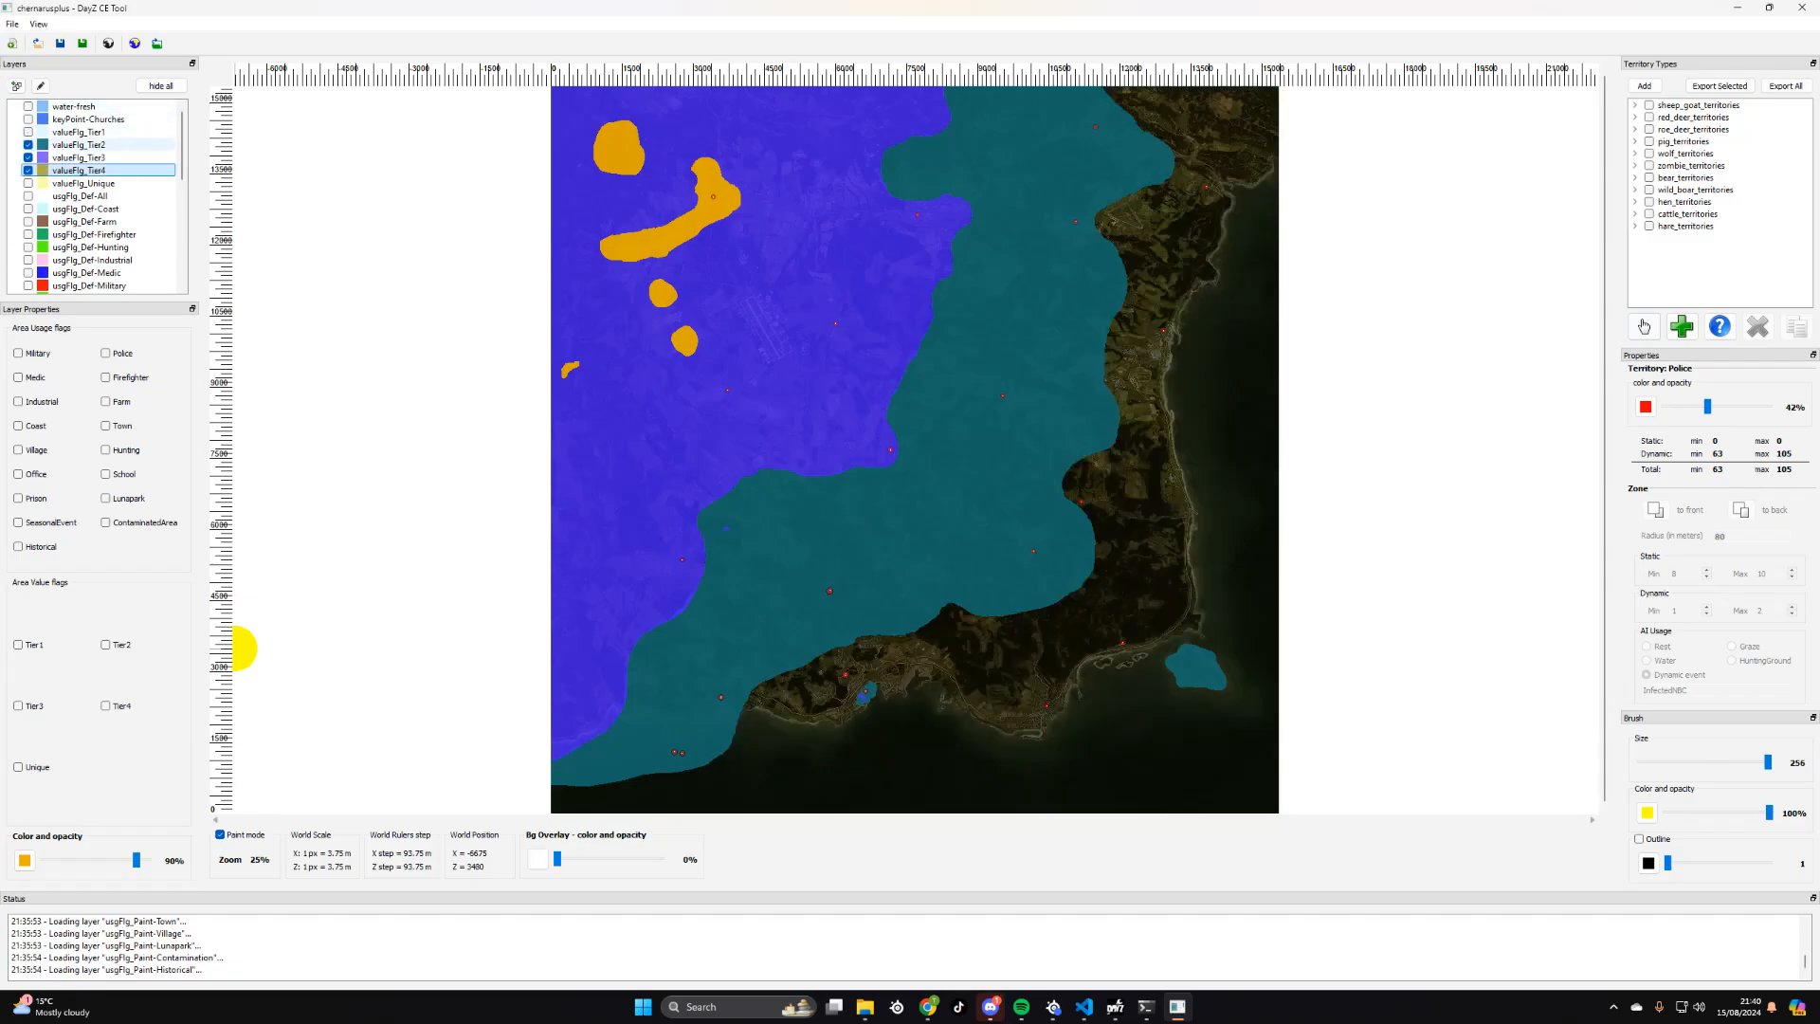
pyautogui.click(29, 132)
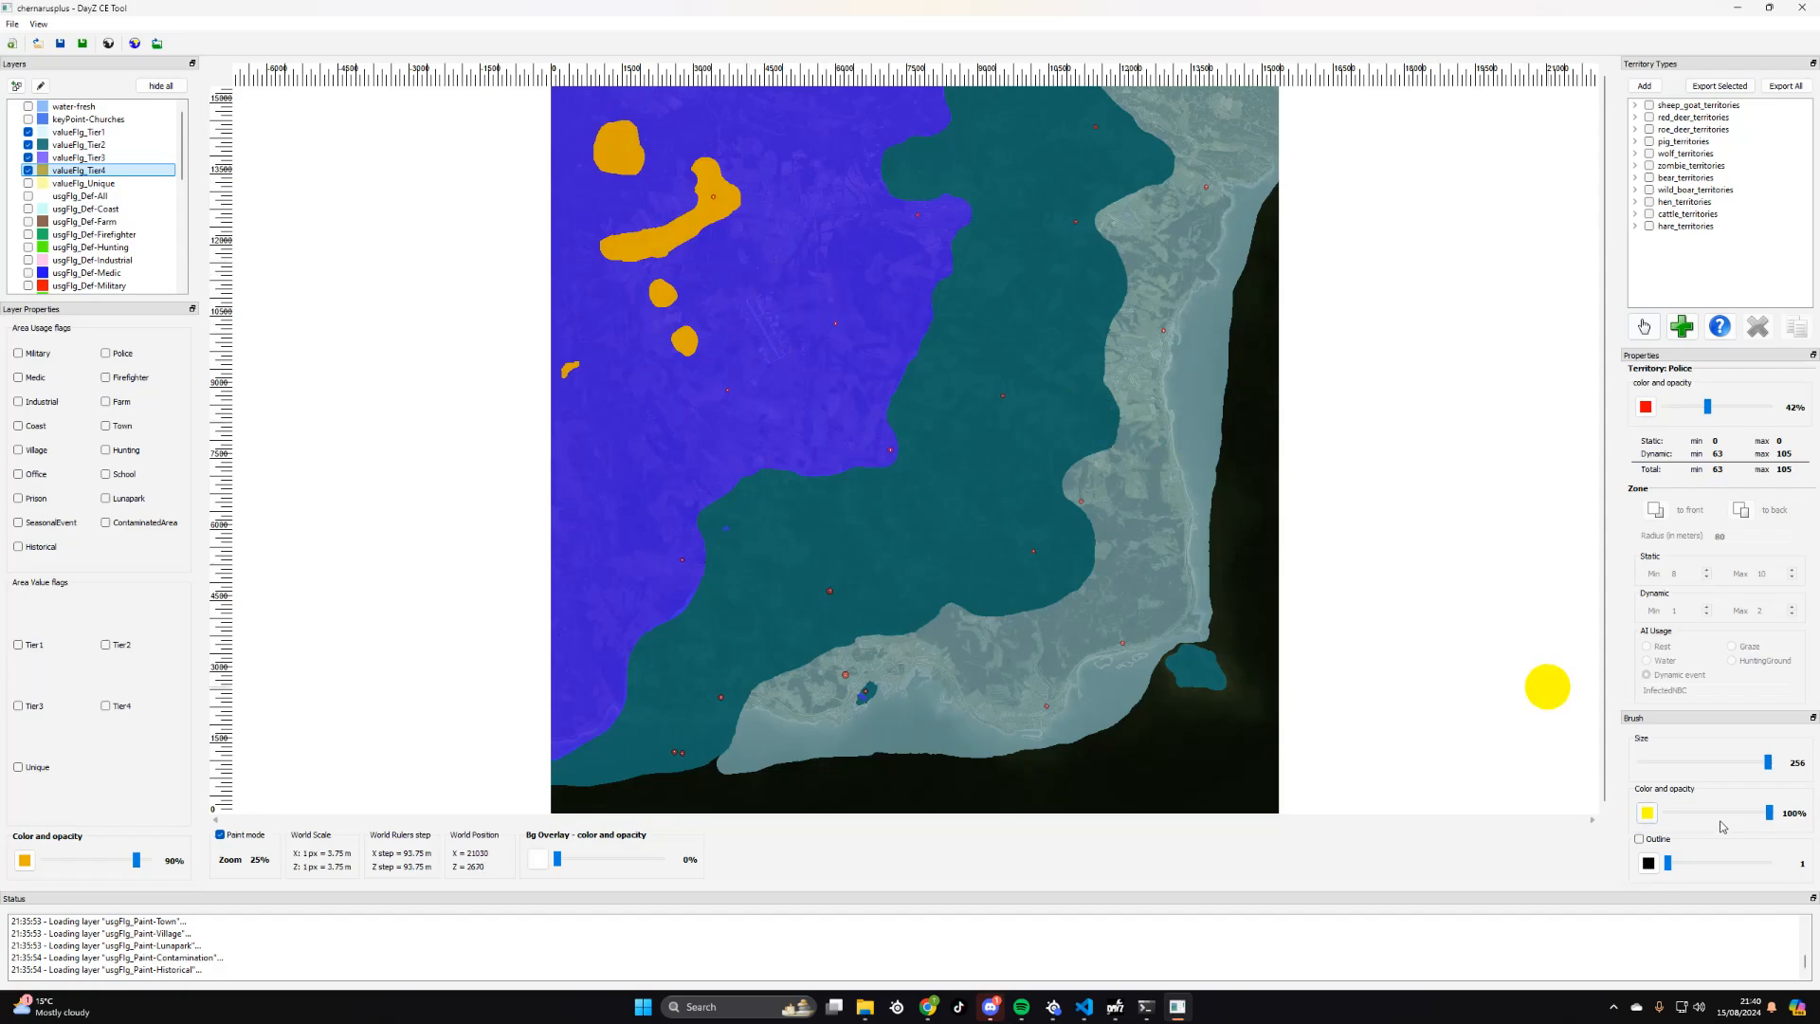
# - With brush size 51, paint a small Tier4 spot in the northwestern Tier3 area and a larger patch on the northeastern Tier1–Tier2 border
pyautogui.moveTo(1768, 763); pyautogui.dragTo(1665, 763)
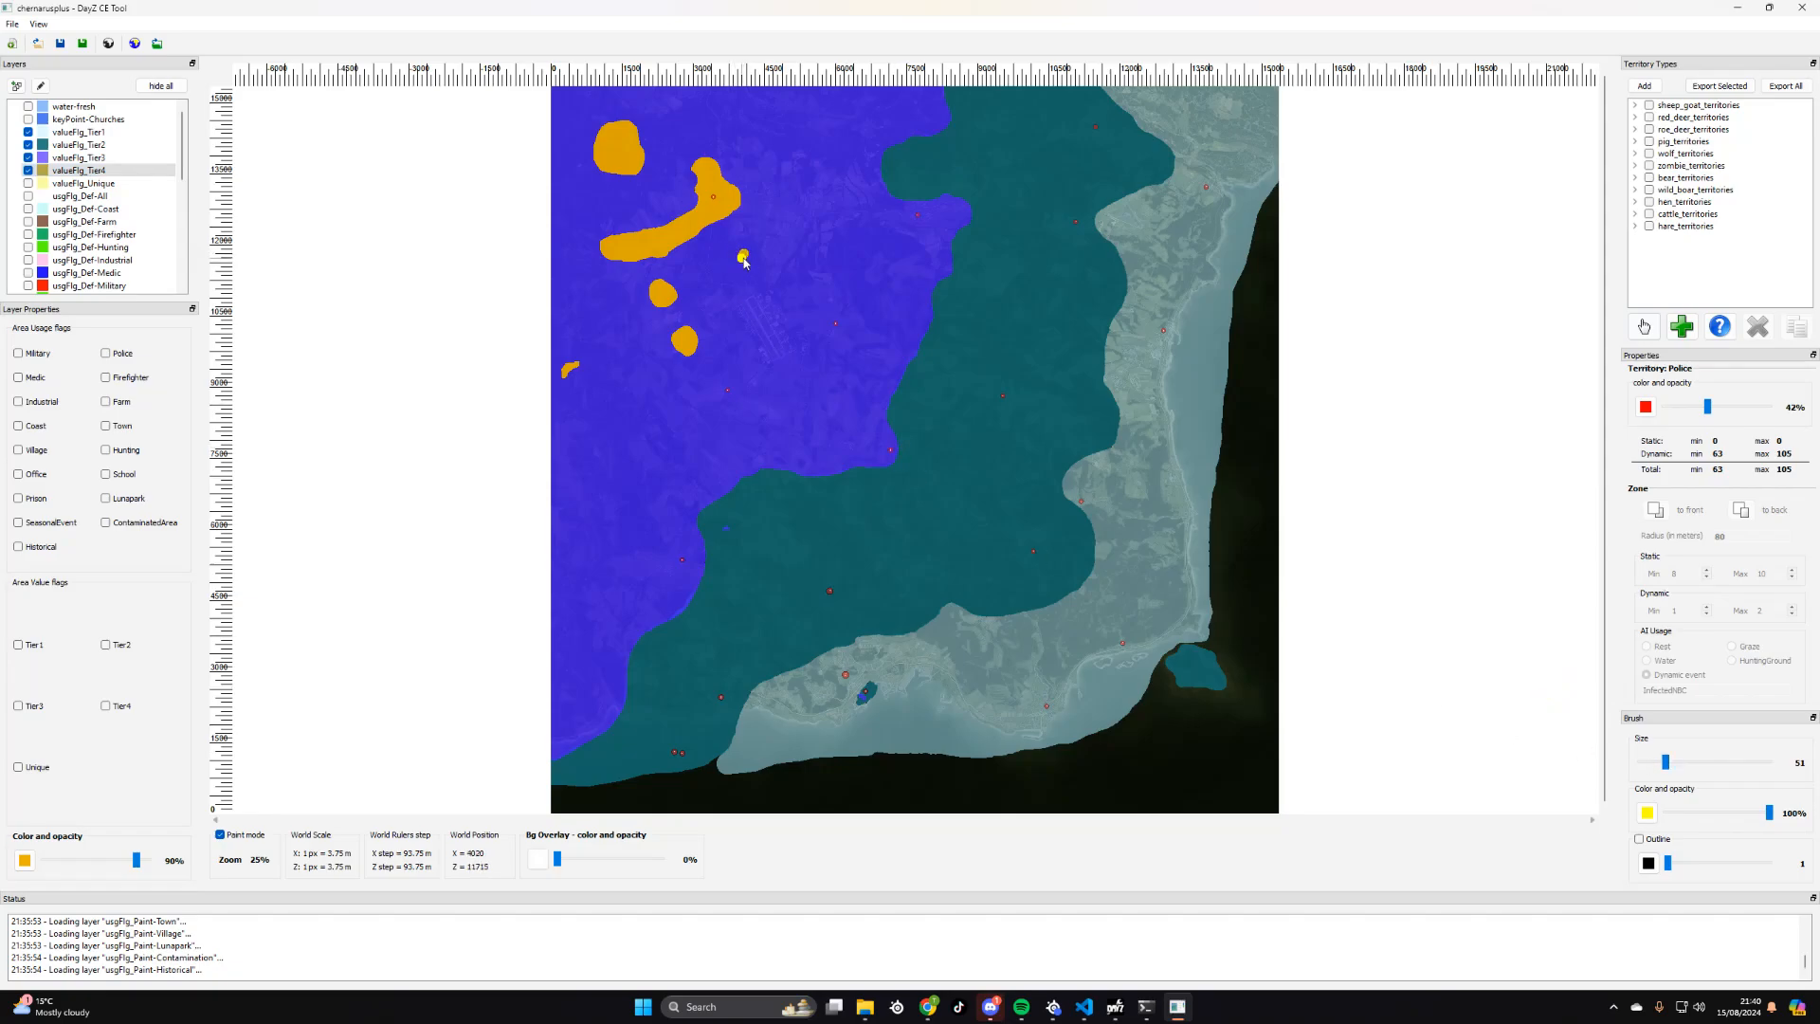
pyautogui.moveTo(743, 252); pyautogui.dragTo(744, 261)
pyautogui.moveTo(1107, 217)
pyautogui.mouseDown()
pyautogui.moveTo(1123, 205)
pyautogui.moveTo(1135, 233)
pyautogui.moveTo(1109, 224)
pyautogui.moveTo(1133, 221)
pyautogui.mouseUp()
pyautogui.scroll(2, 1119, 214)
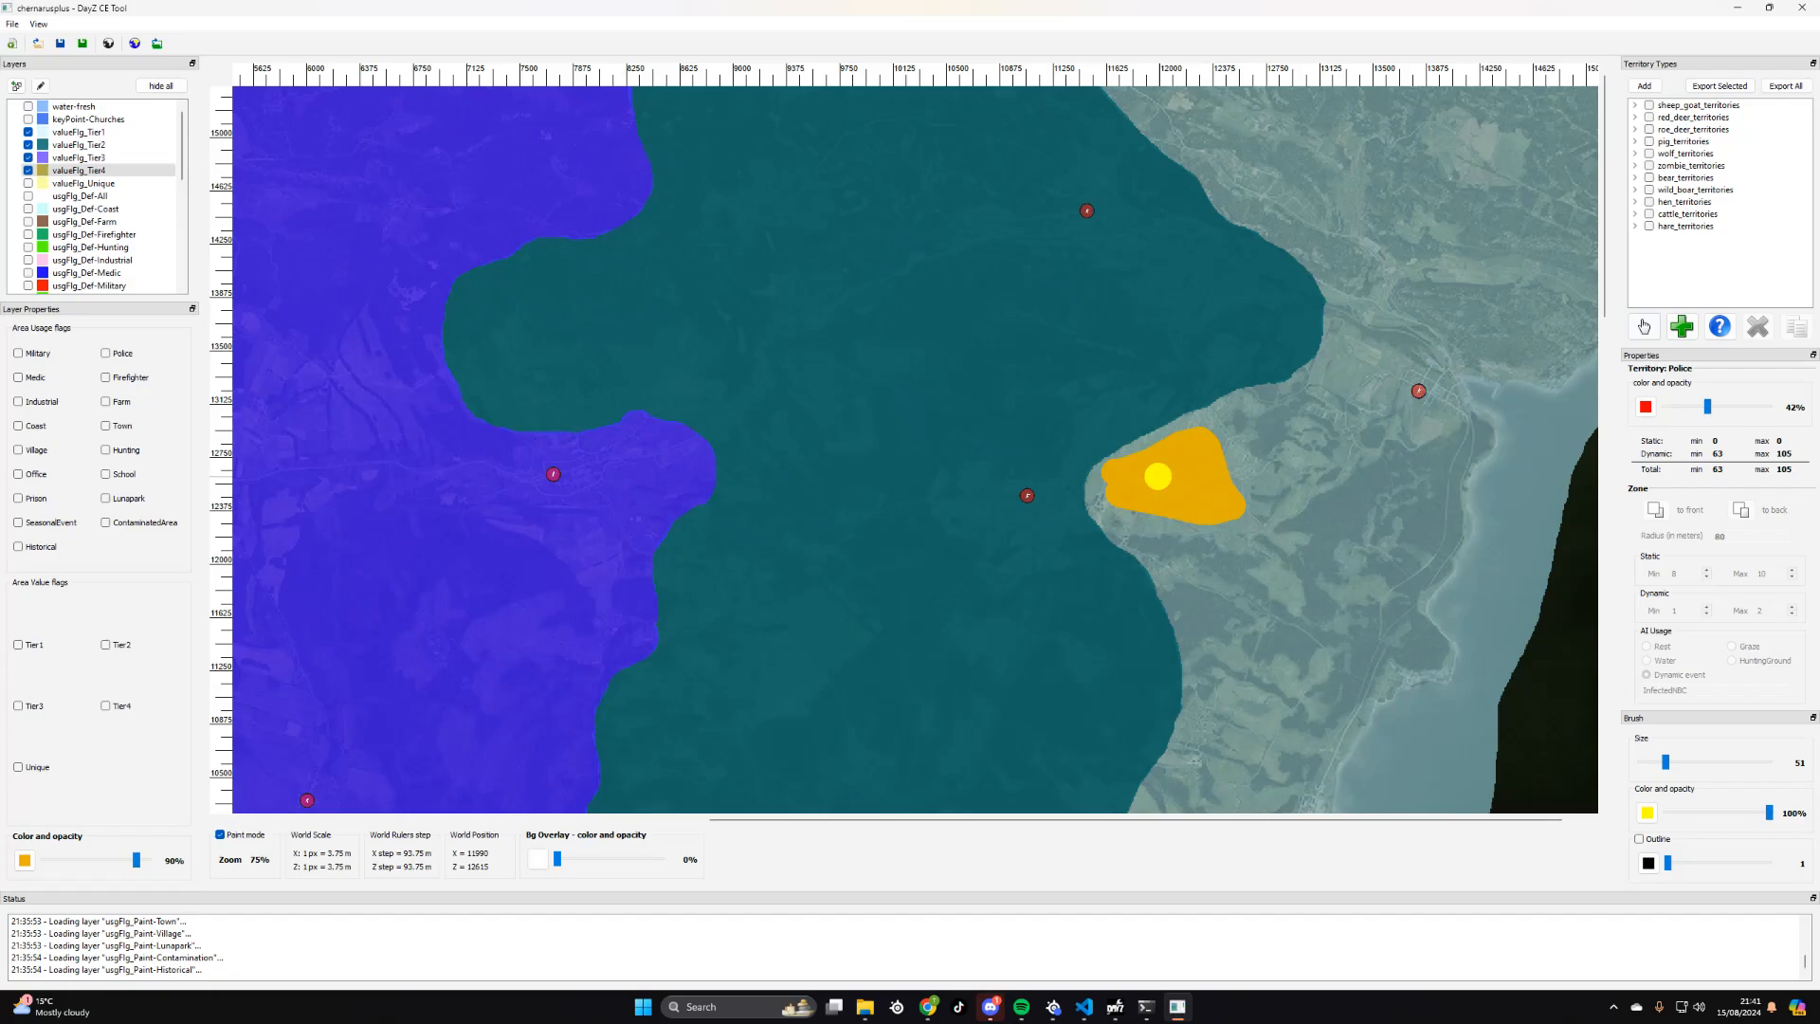
pyautogui.scroll(-2, 1158, 476)
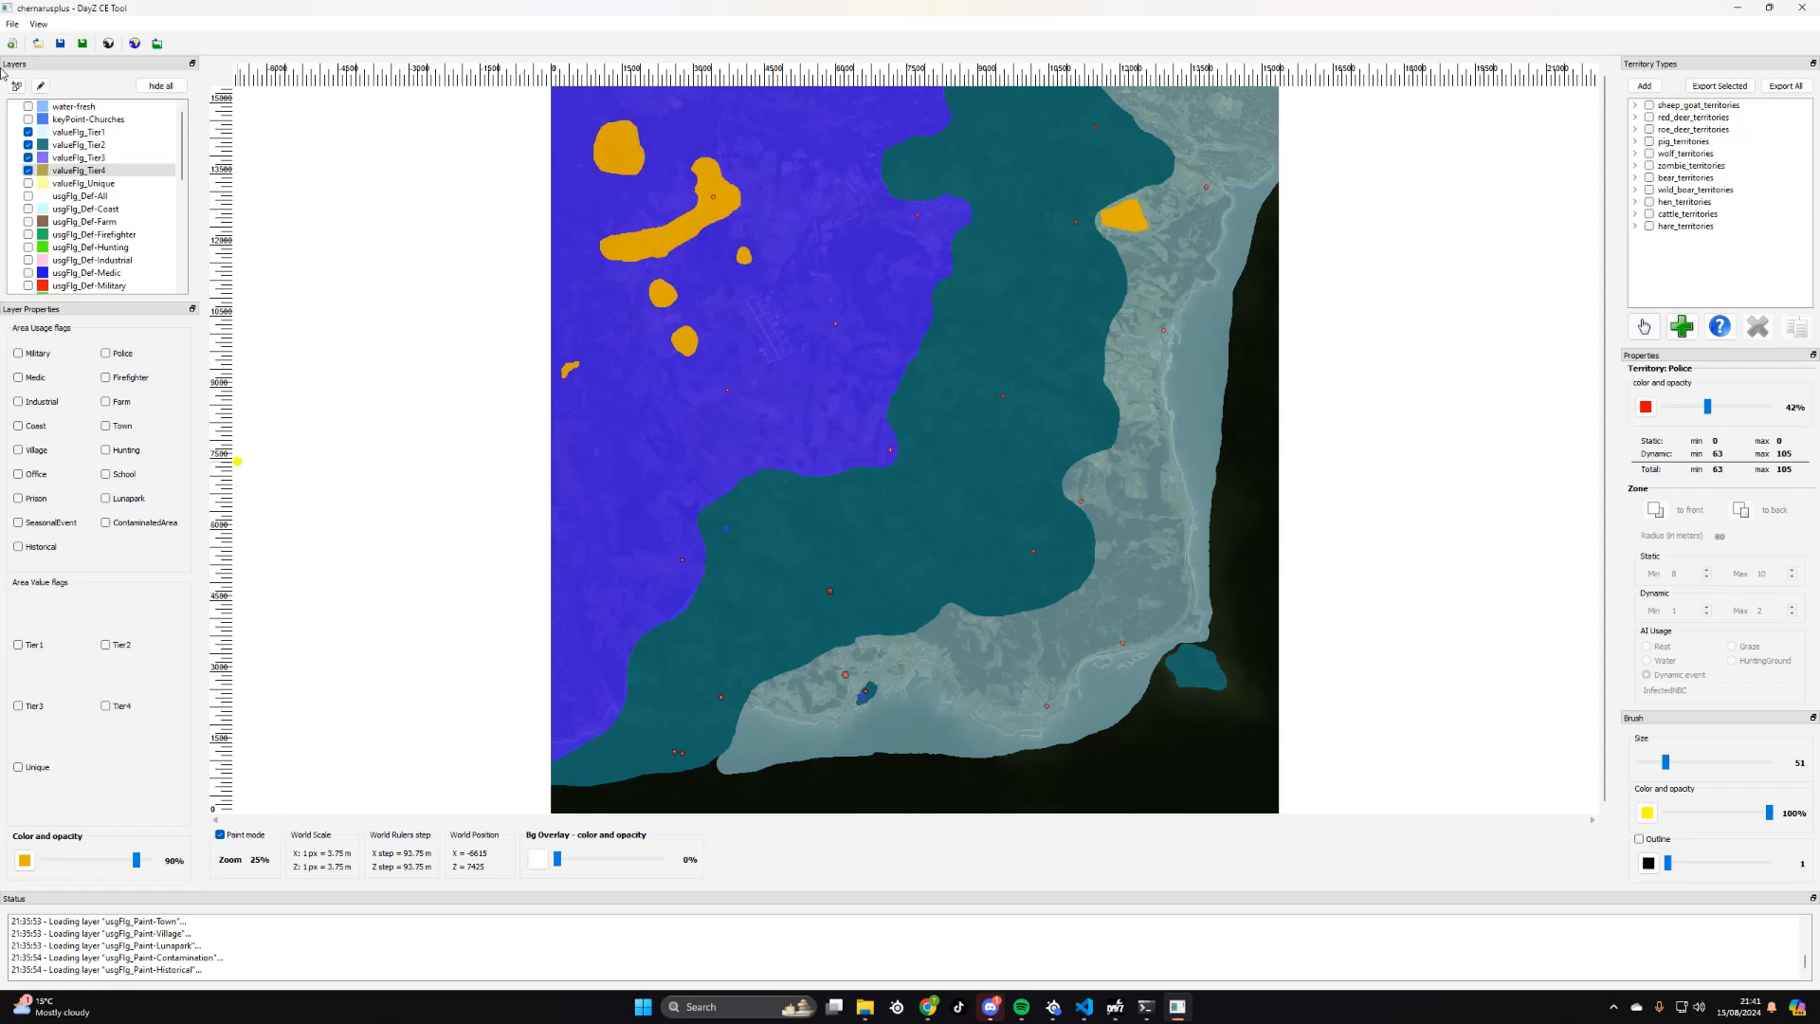
# - Select the valueFlg_Tier3 layer and try the brush on the island off the southeast coast
pyautogui.click(85, 157)
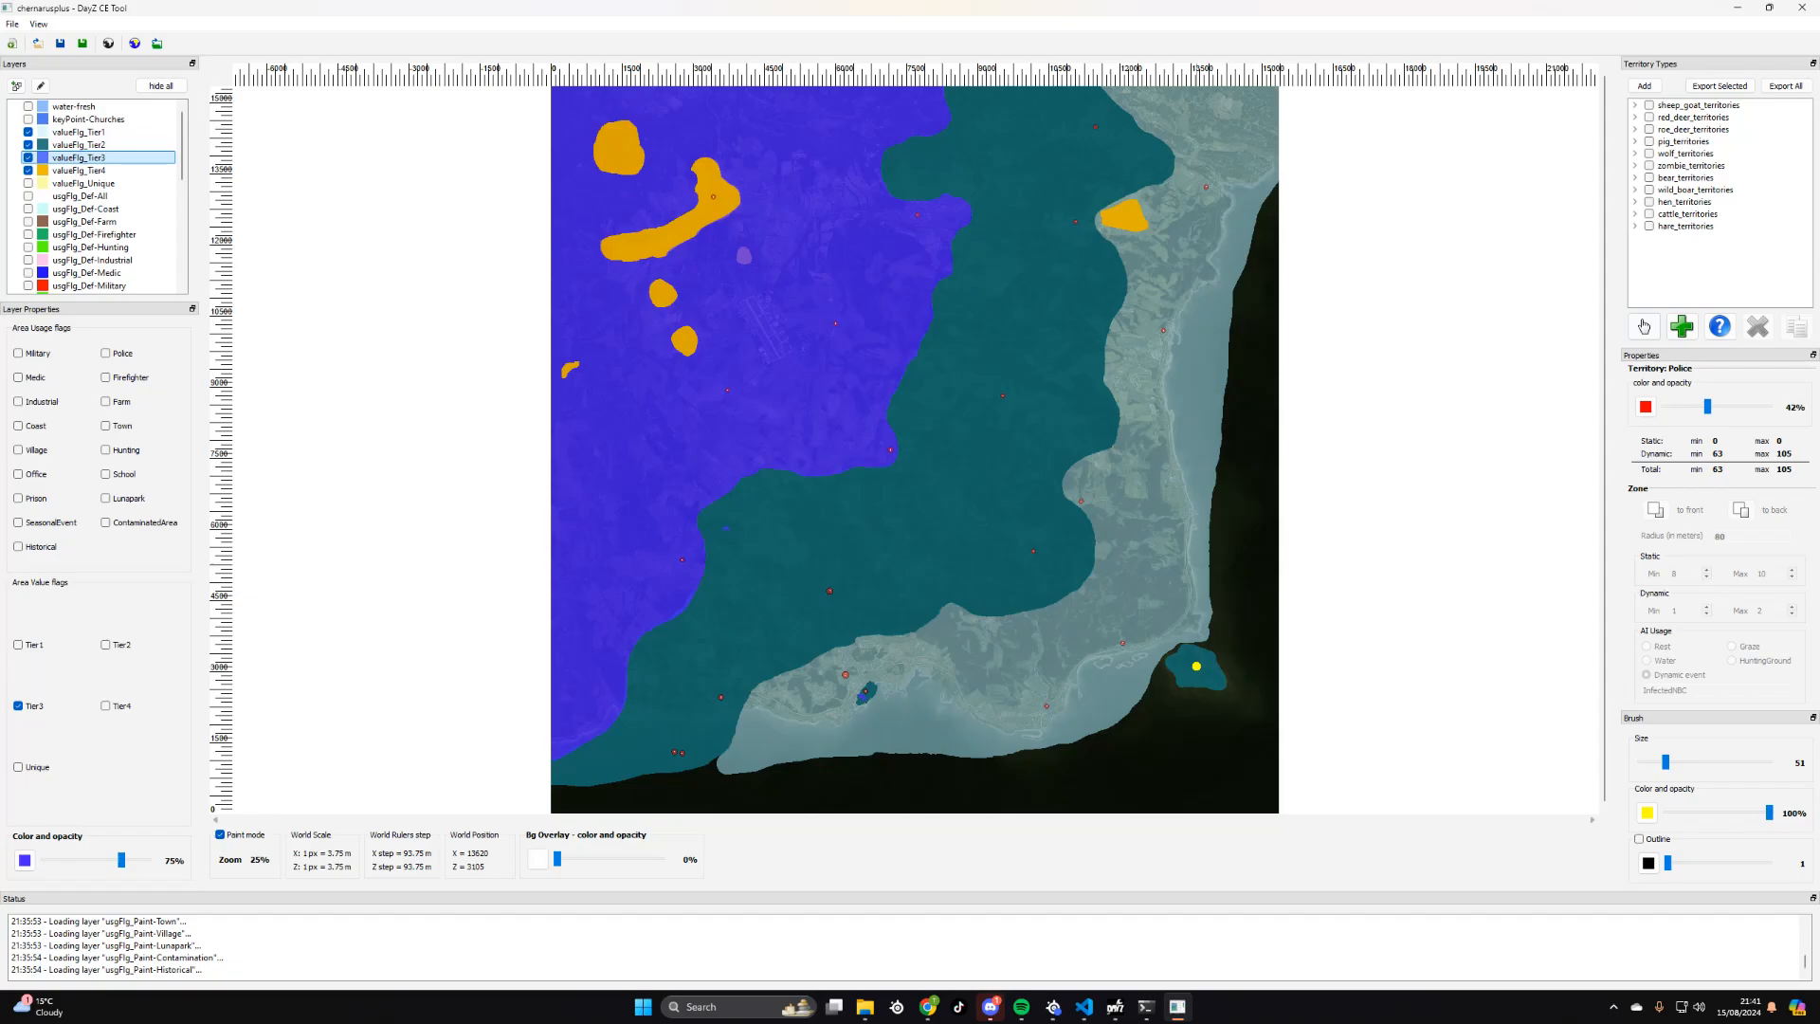
pyautogui.click(1176, 665)
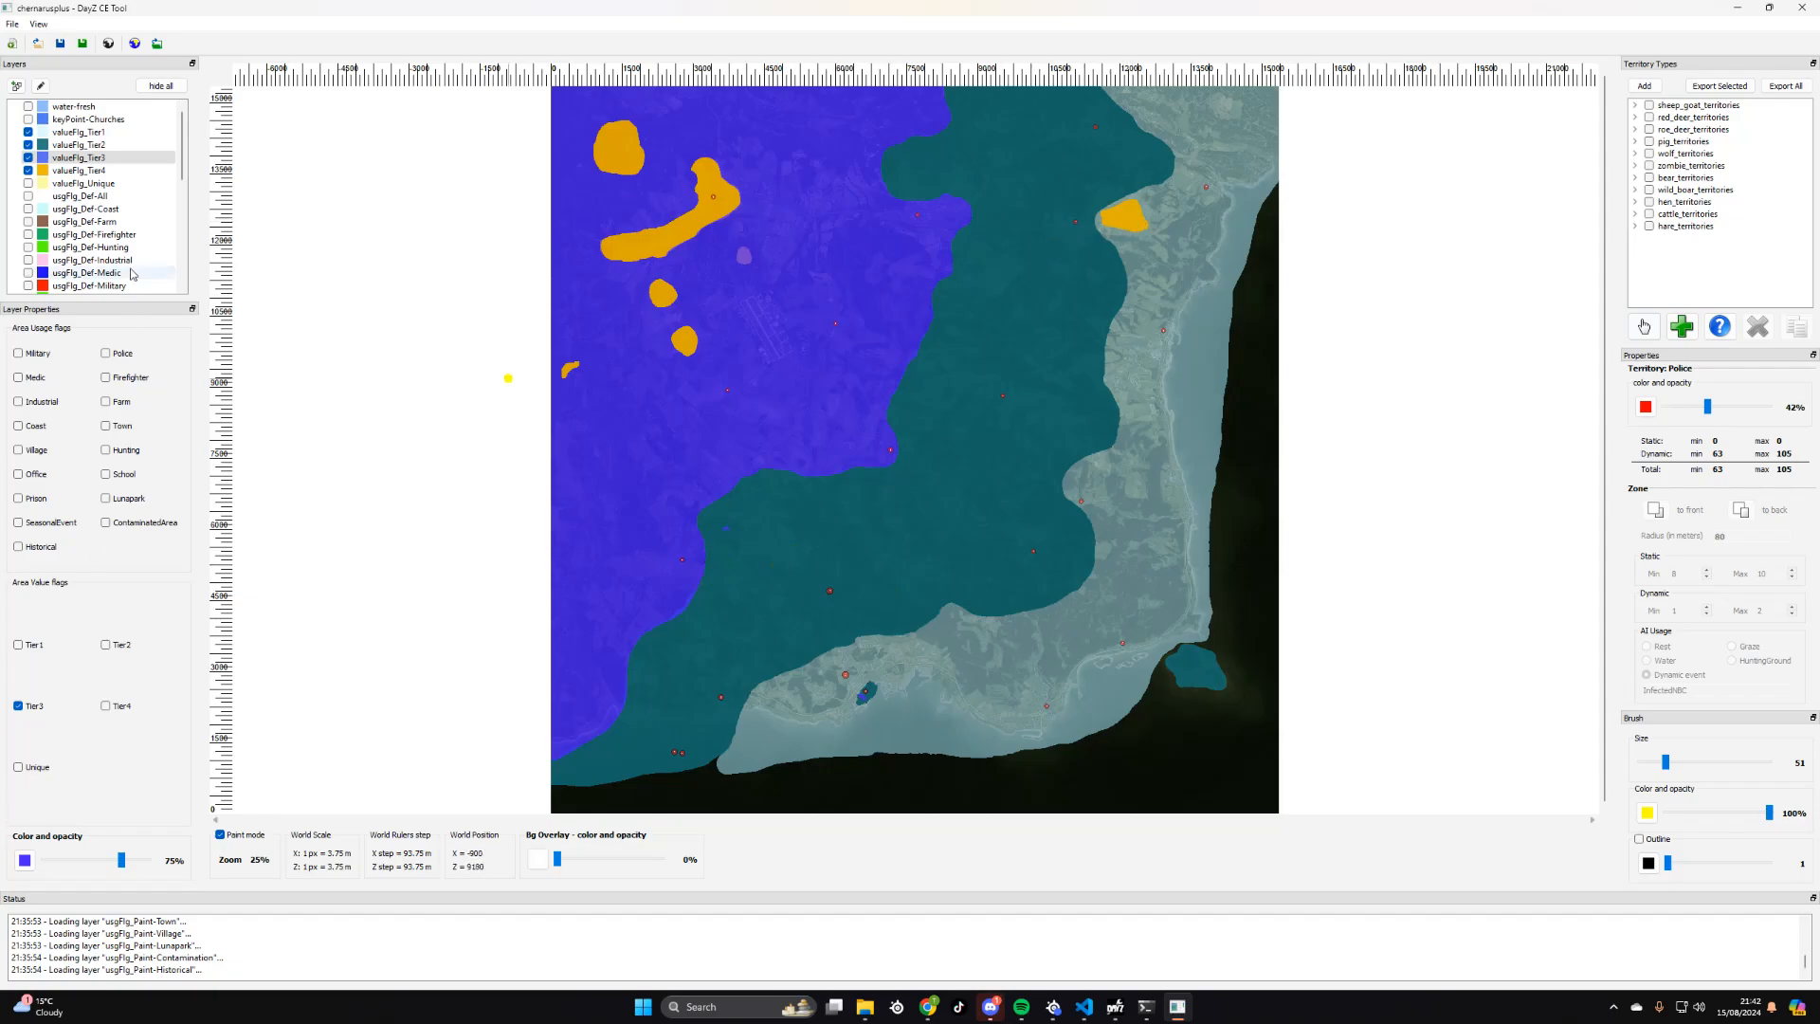
# - Erase the patch on the northeastern Tier1–Tier2 border from the valueFlg_Tier4 layer
pyautogui.click(83, 170)
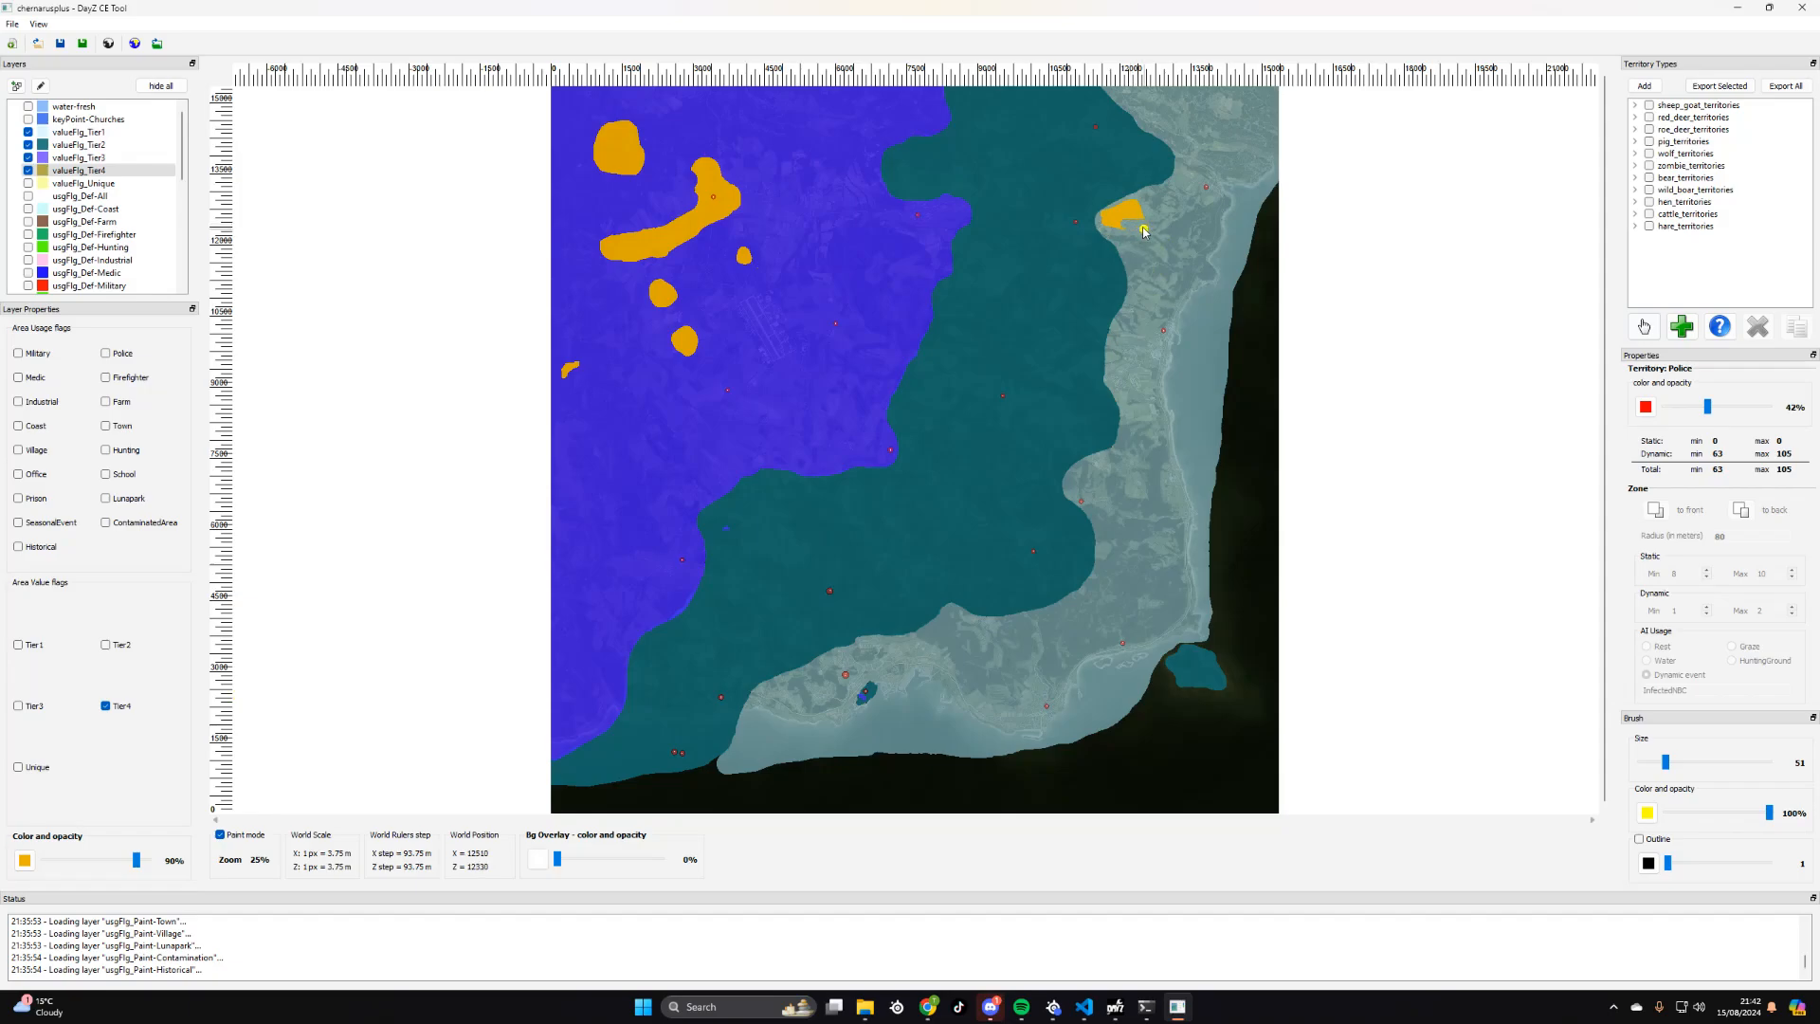
pyautogui.moveTo(1143, 230)
pyautogui.mouseDown(button='right')
pyautogui.moveTo(1138, 202)
pyautogui.moveTo(1109, 224)
pyautogui.moveTo(1135, 229)
pyautogui.moveTo(1129, 206)
pyautogui.mouseUp(button='right')
# - Erase the valueFlg_Tier2 area over the island off the southeast coast with brush size 256
pyautogui.click(79, 145)
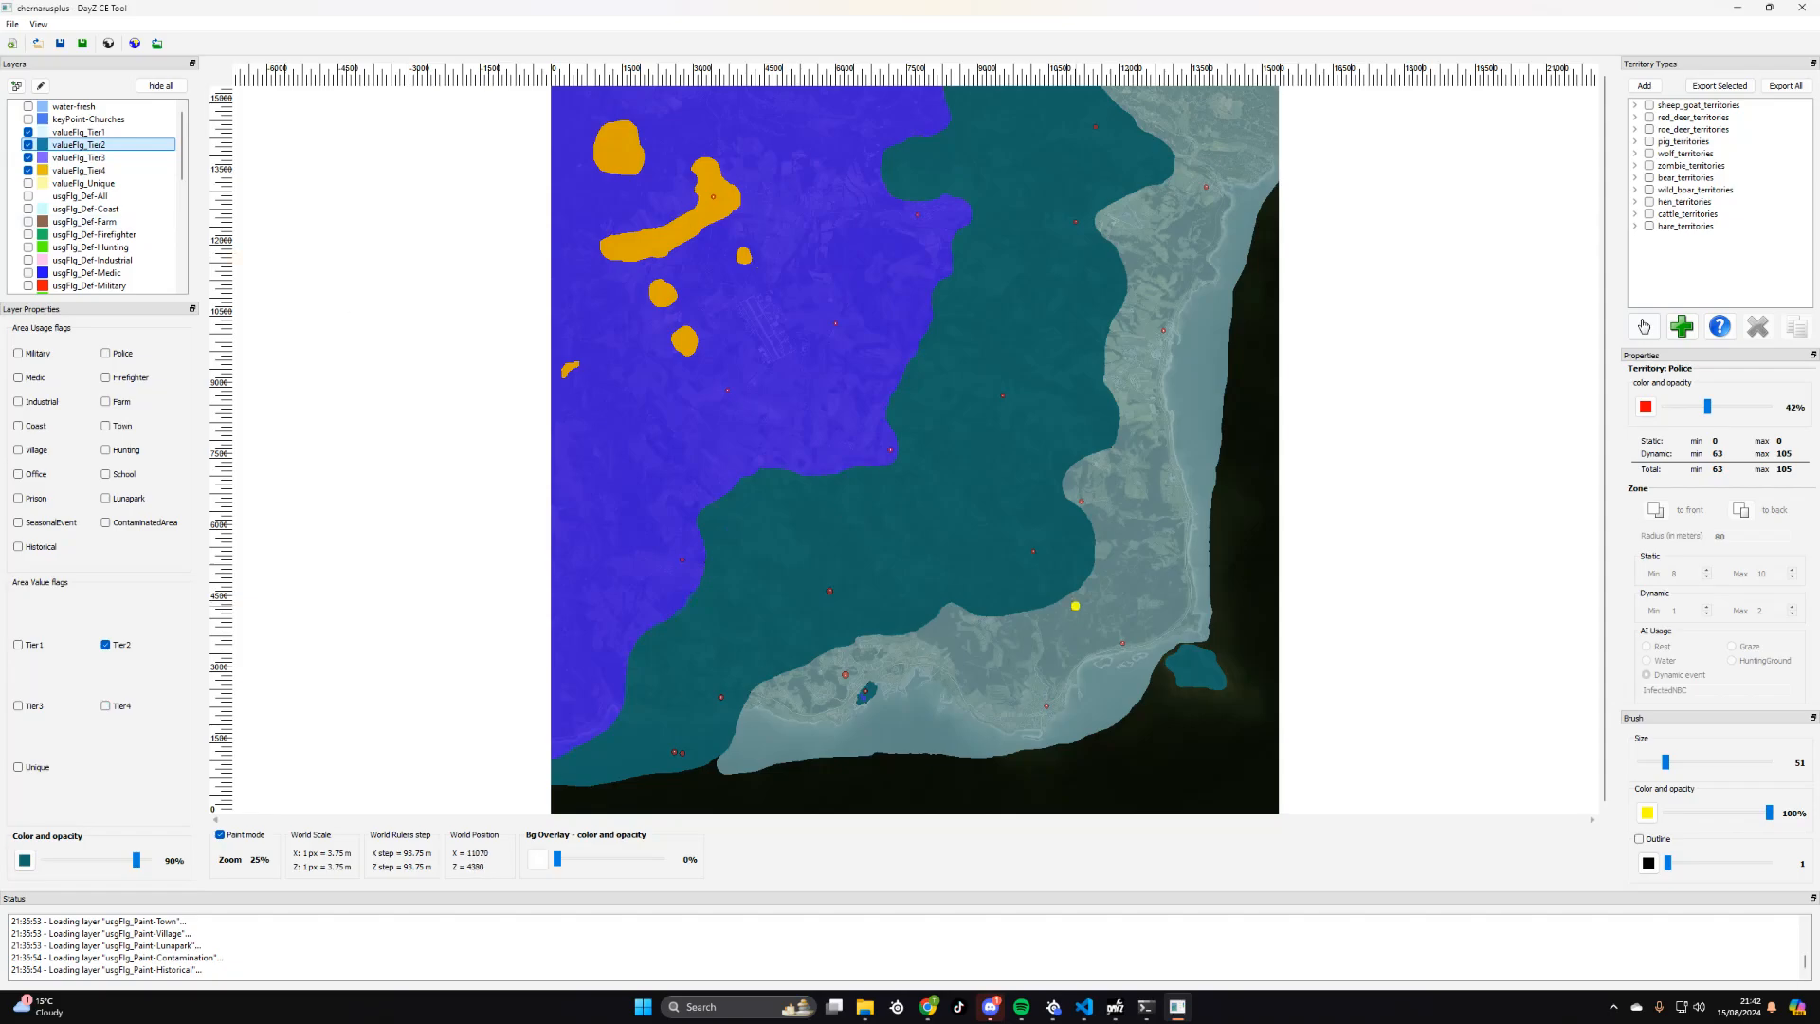
pyautogui.moveTo(1665, 768); pyautogui.dragTo(1769, 764)
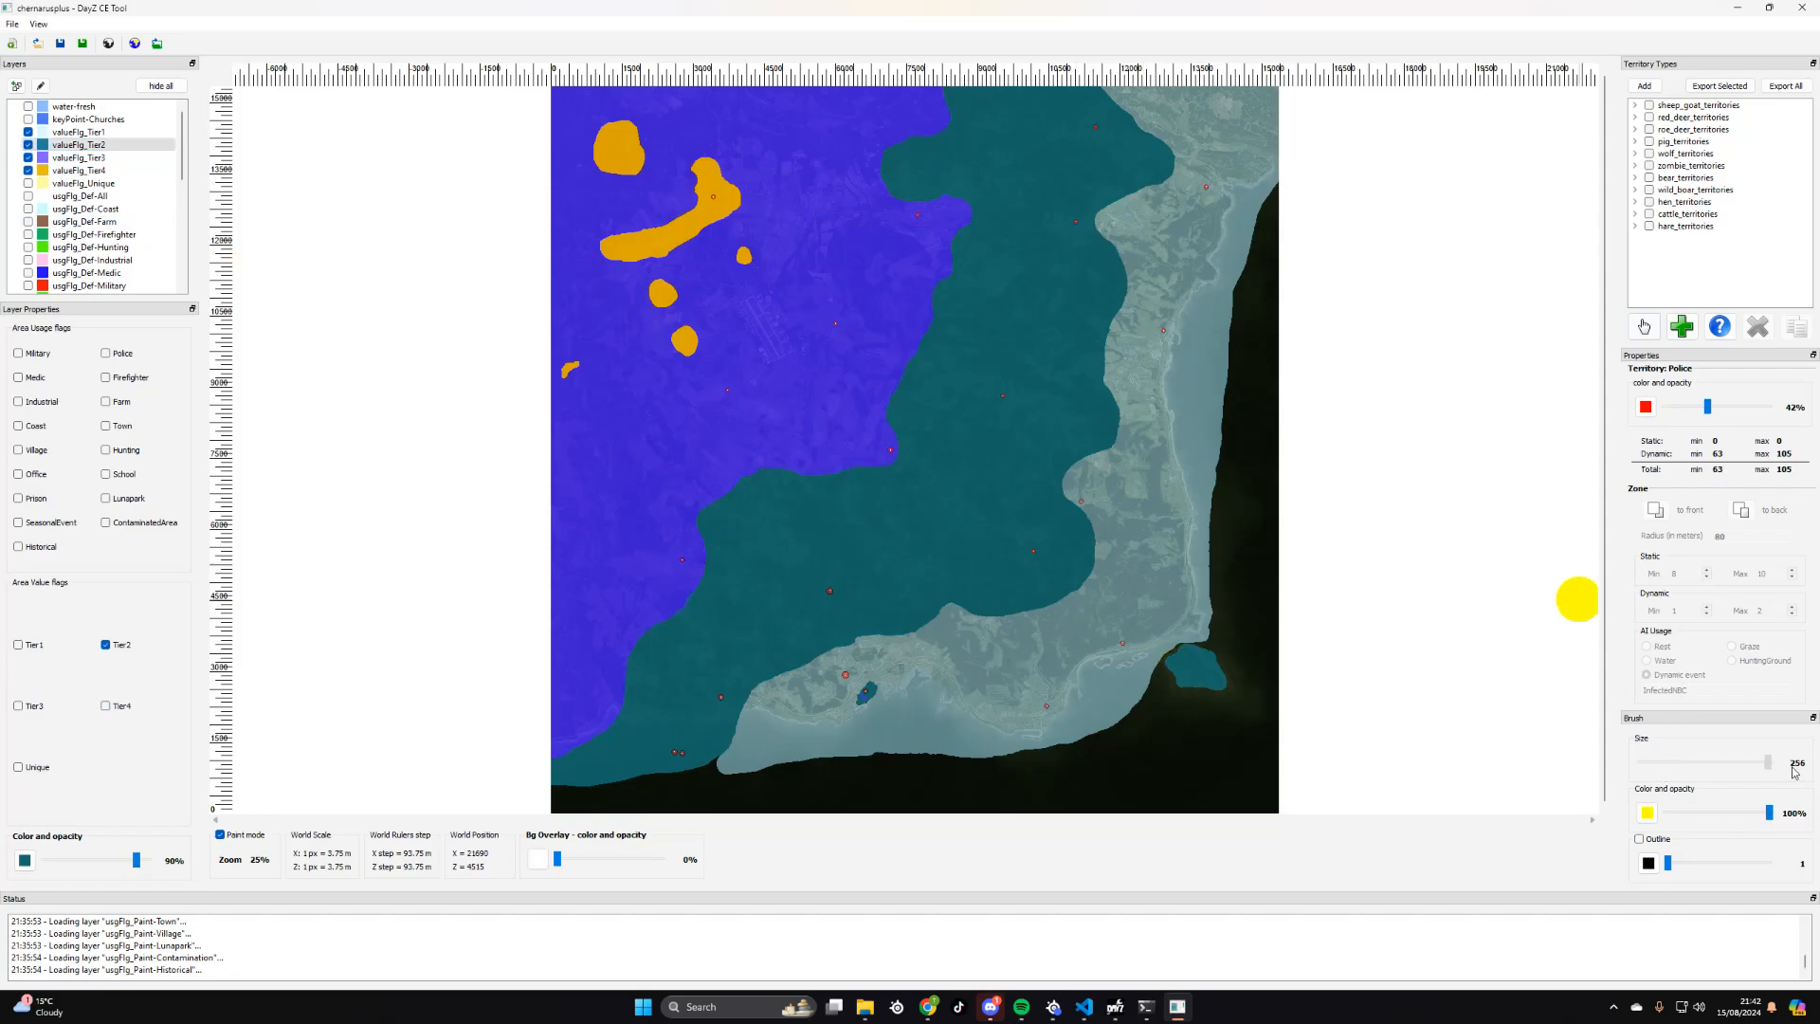
pyautogui.moveTo(1196, 660)
pyautogui.mouseDown(button='right')
pyautogui.moveTo(1213, 688)
pyautogui.moveTo(1180, 643)
pyautogui.mouseUp(button='right')
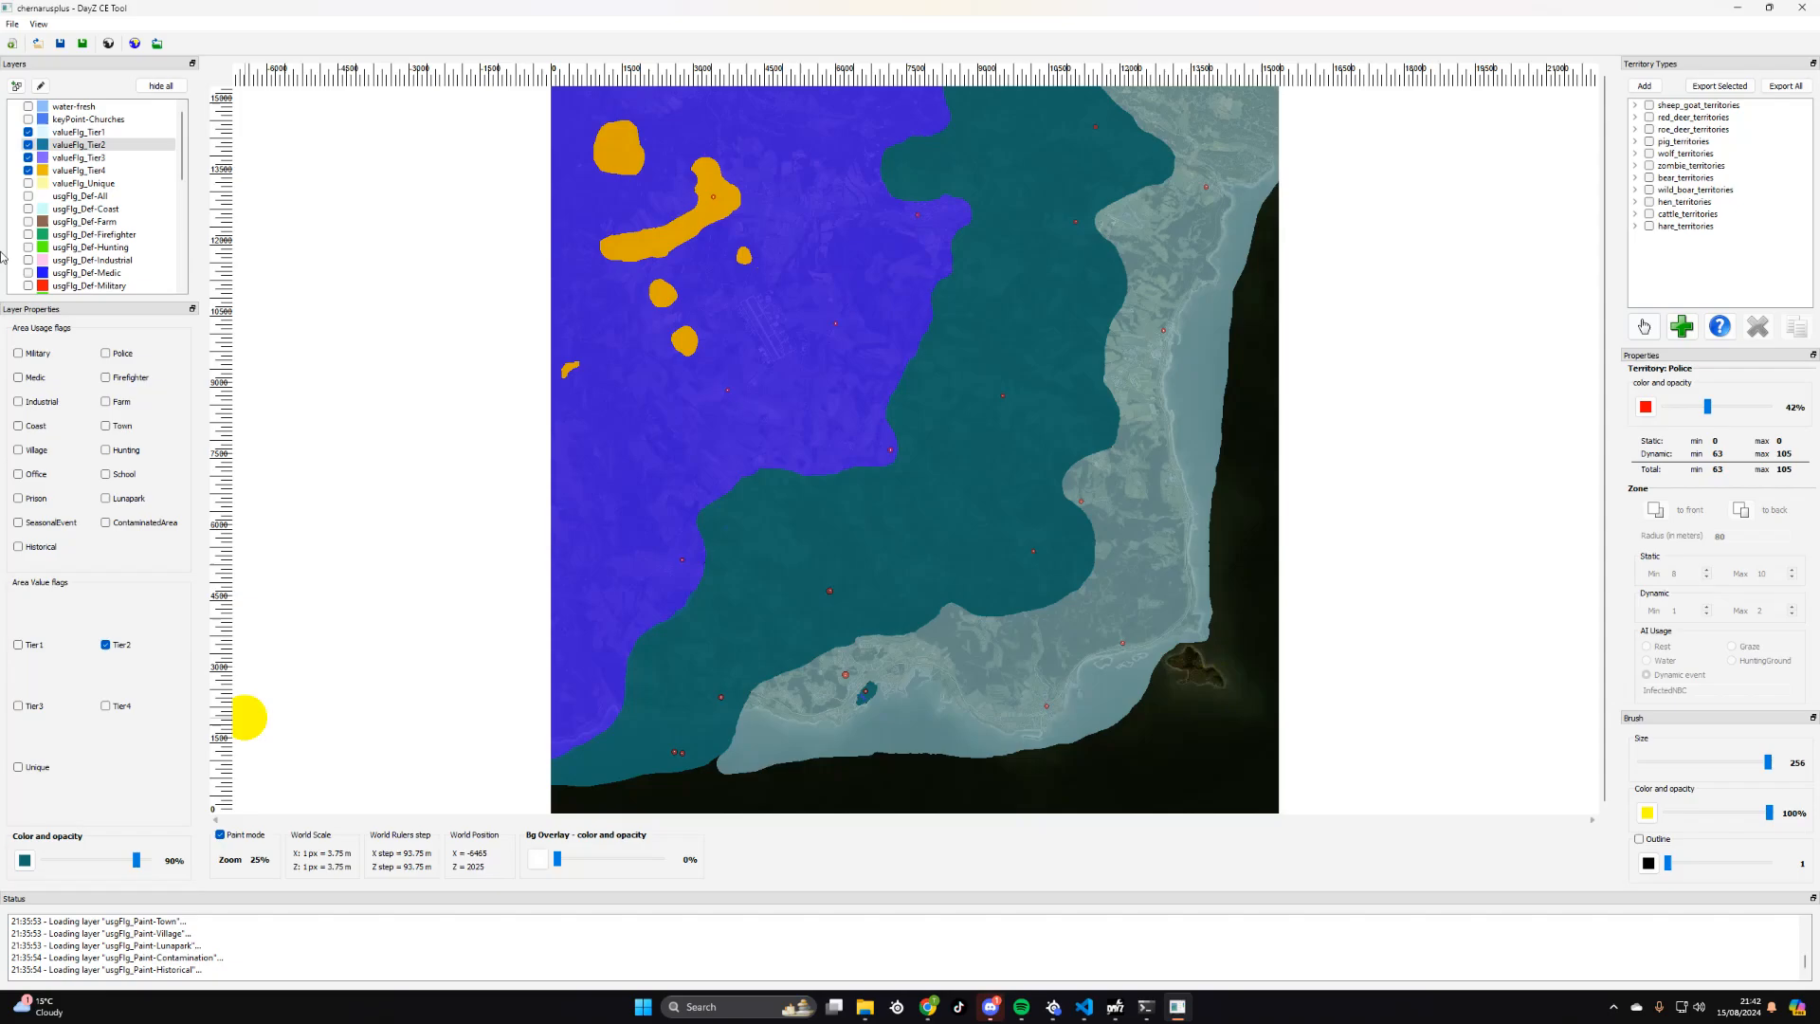
# - Paint the island off the southeast coast with the valueFlg_Tier3 layer
pyautogui.click(85, 159)
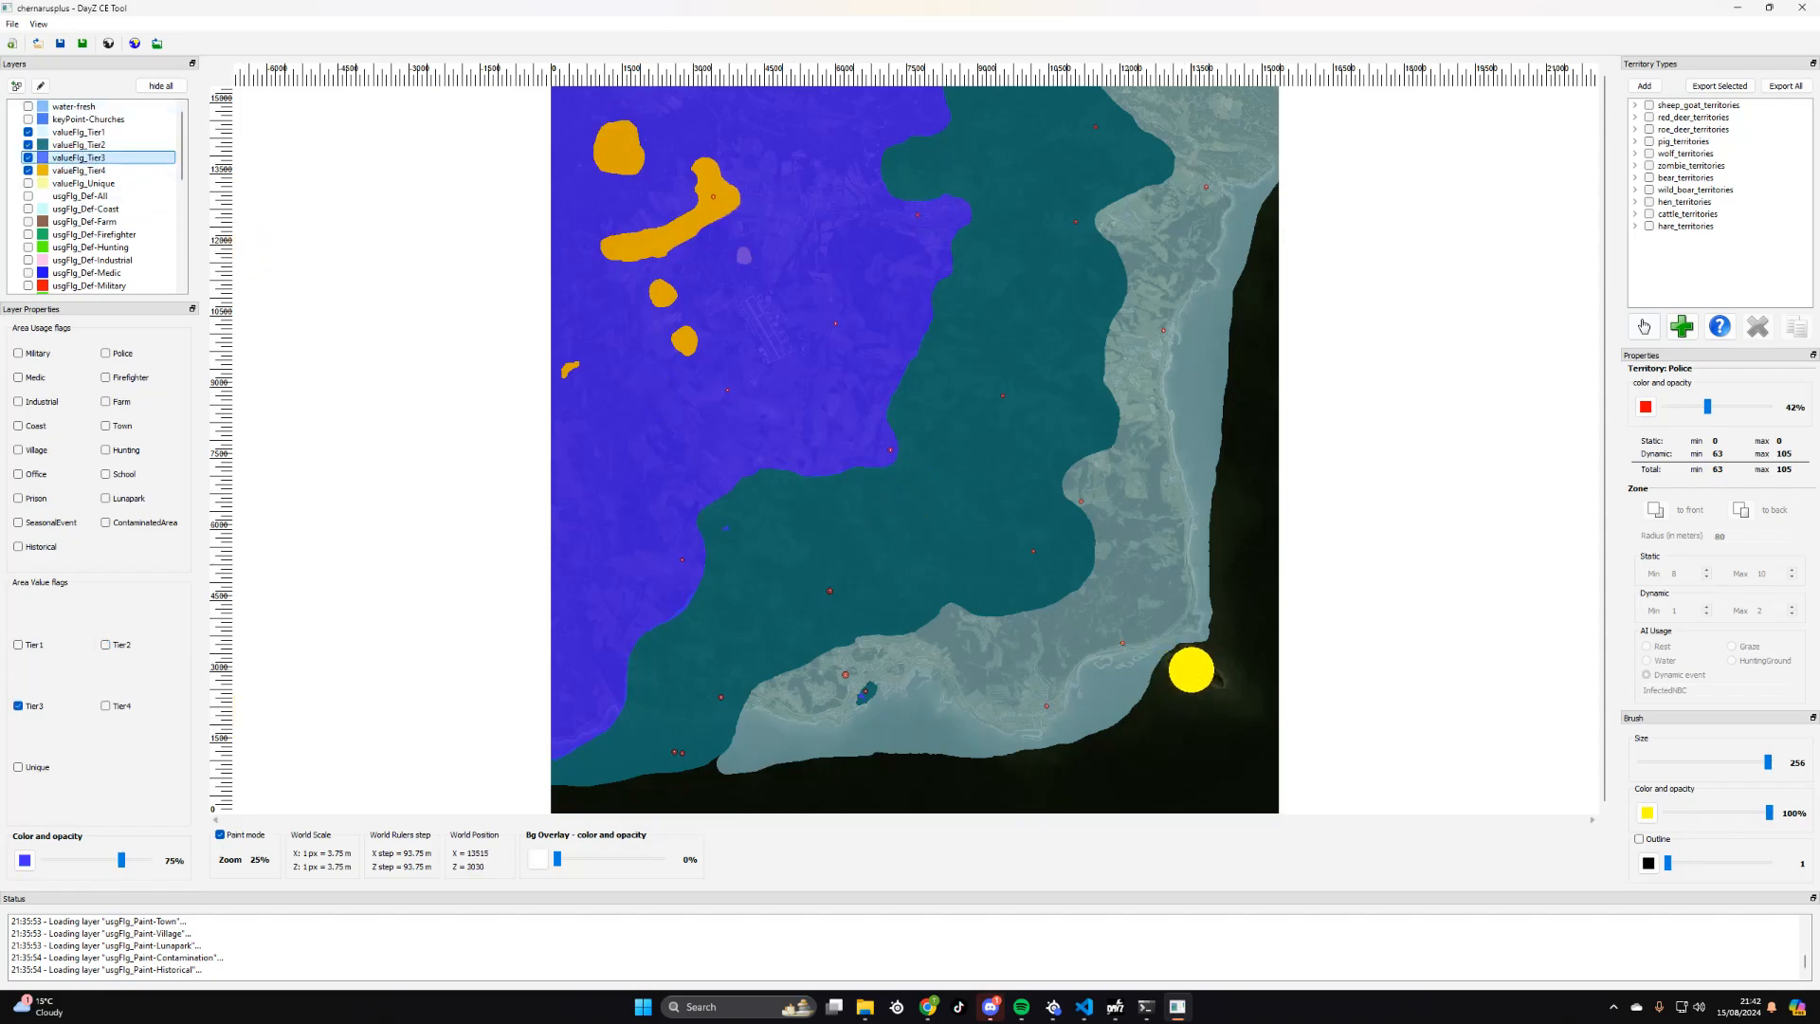
pyautogui.moveTo(1186, 667); pyautogui.dragTo(1216, 689)
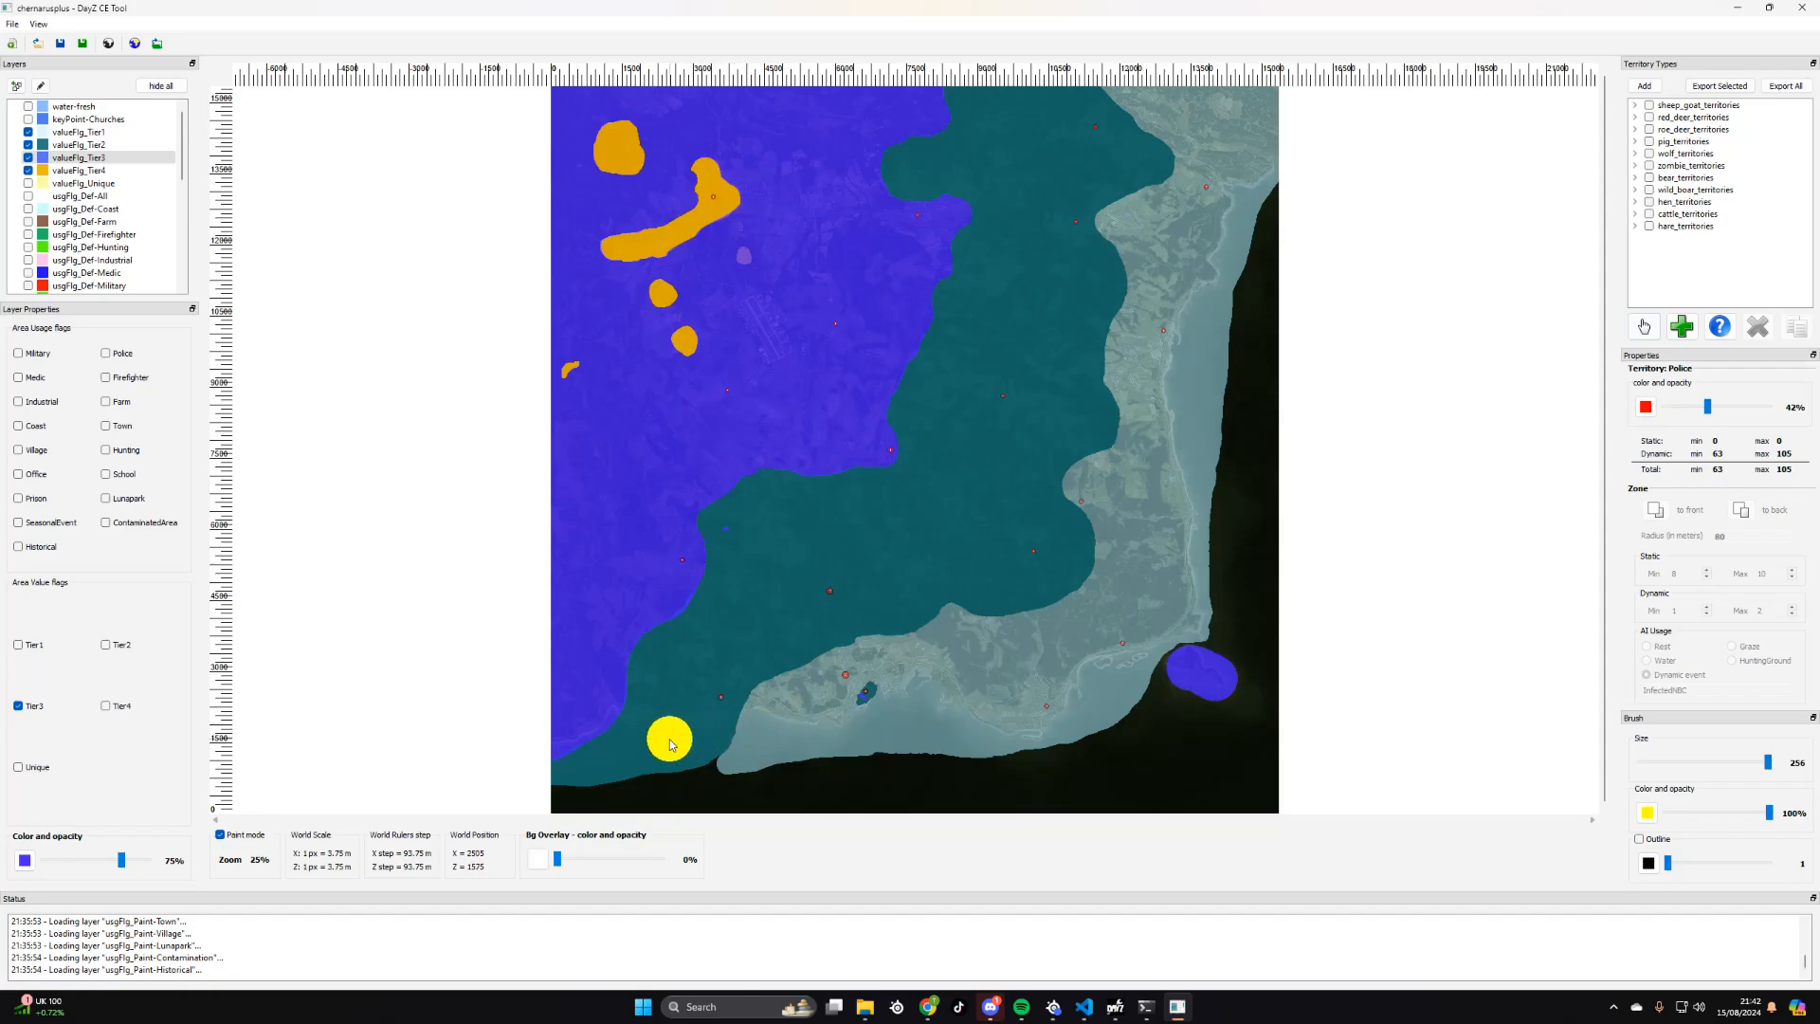
# - With brush size 116, erase valueFlg_Tier2 around the two neighbouring police zones near the southwestern coast
pyautogui.scroll(1, 651, 748)
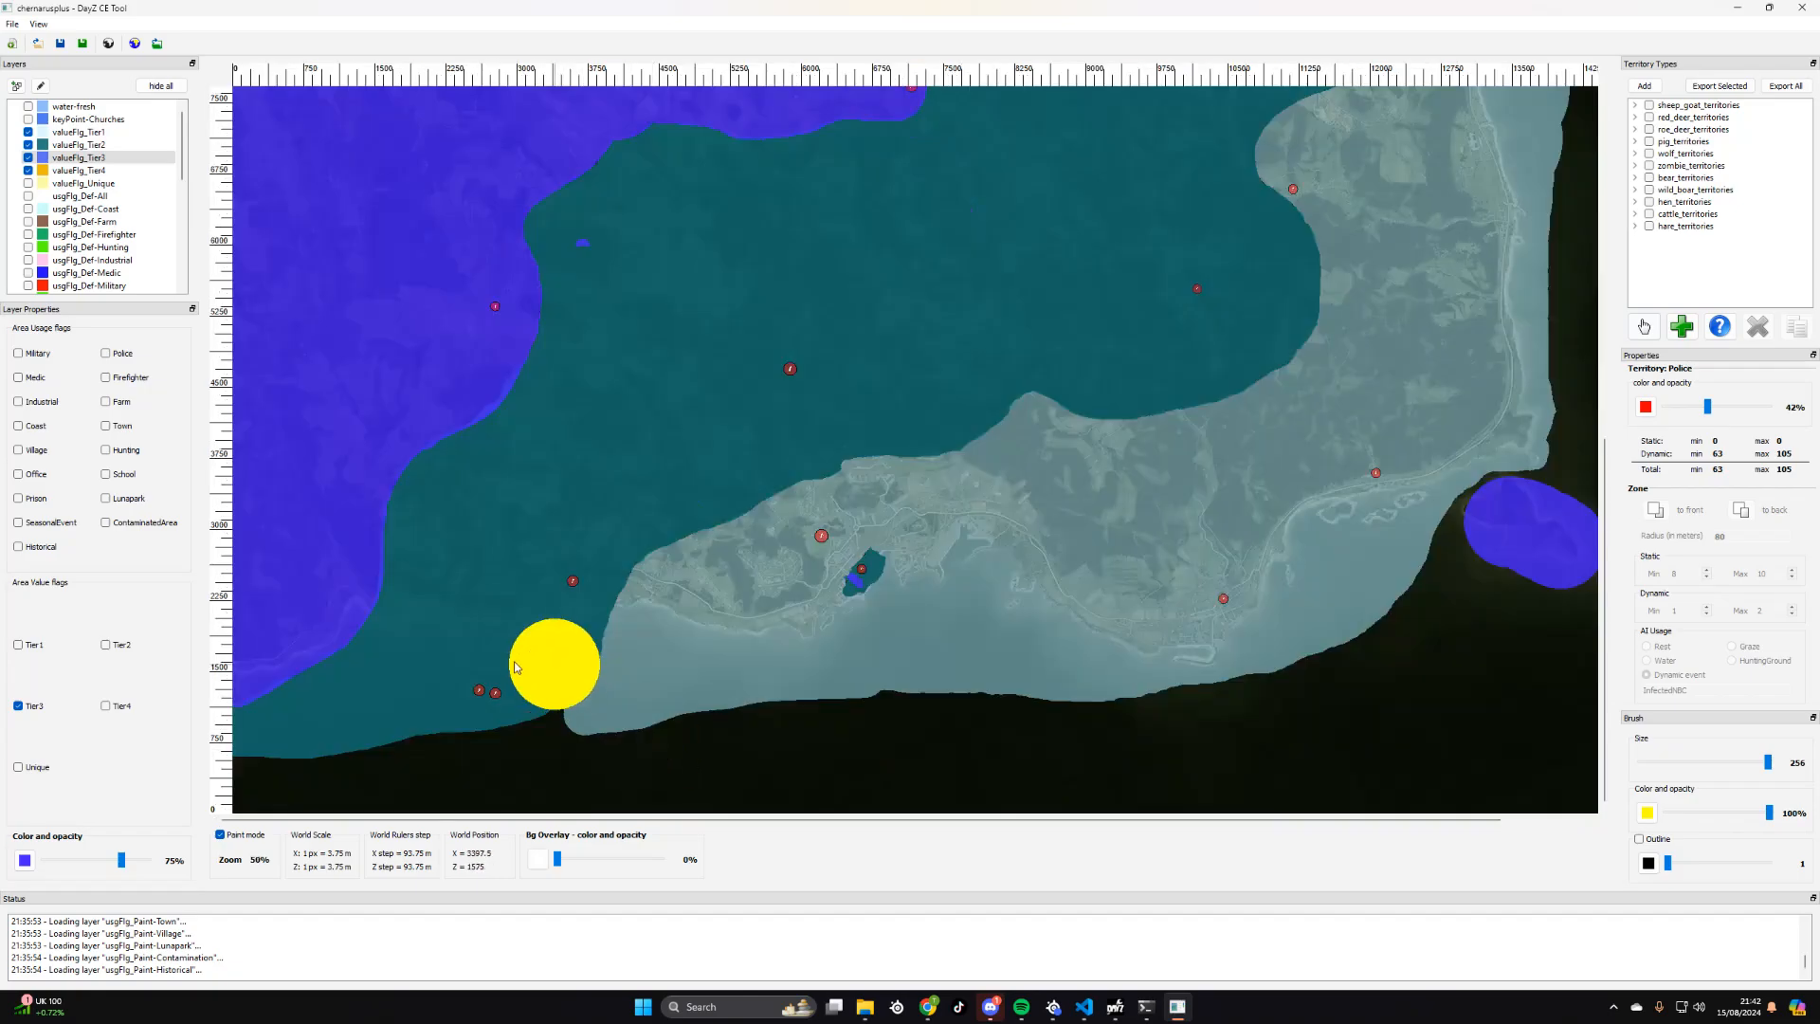
pyautogui.scroll(1, 458, 695)
pyautogui.scroll(1, 597, 631)
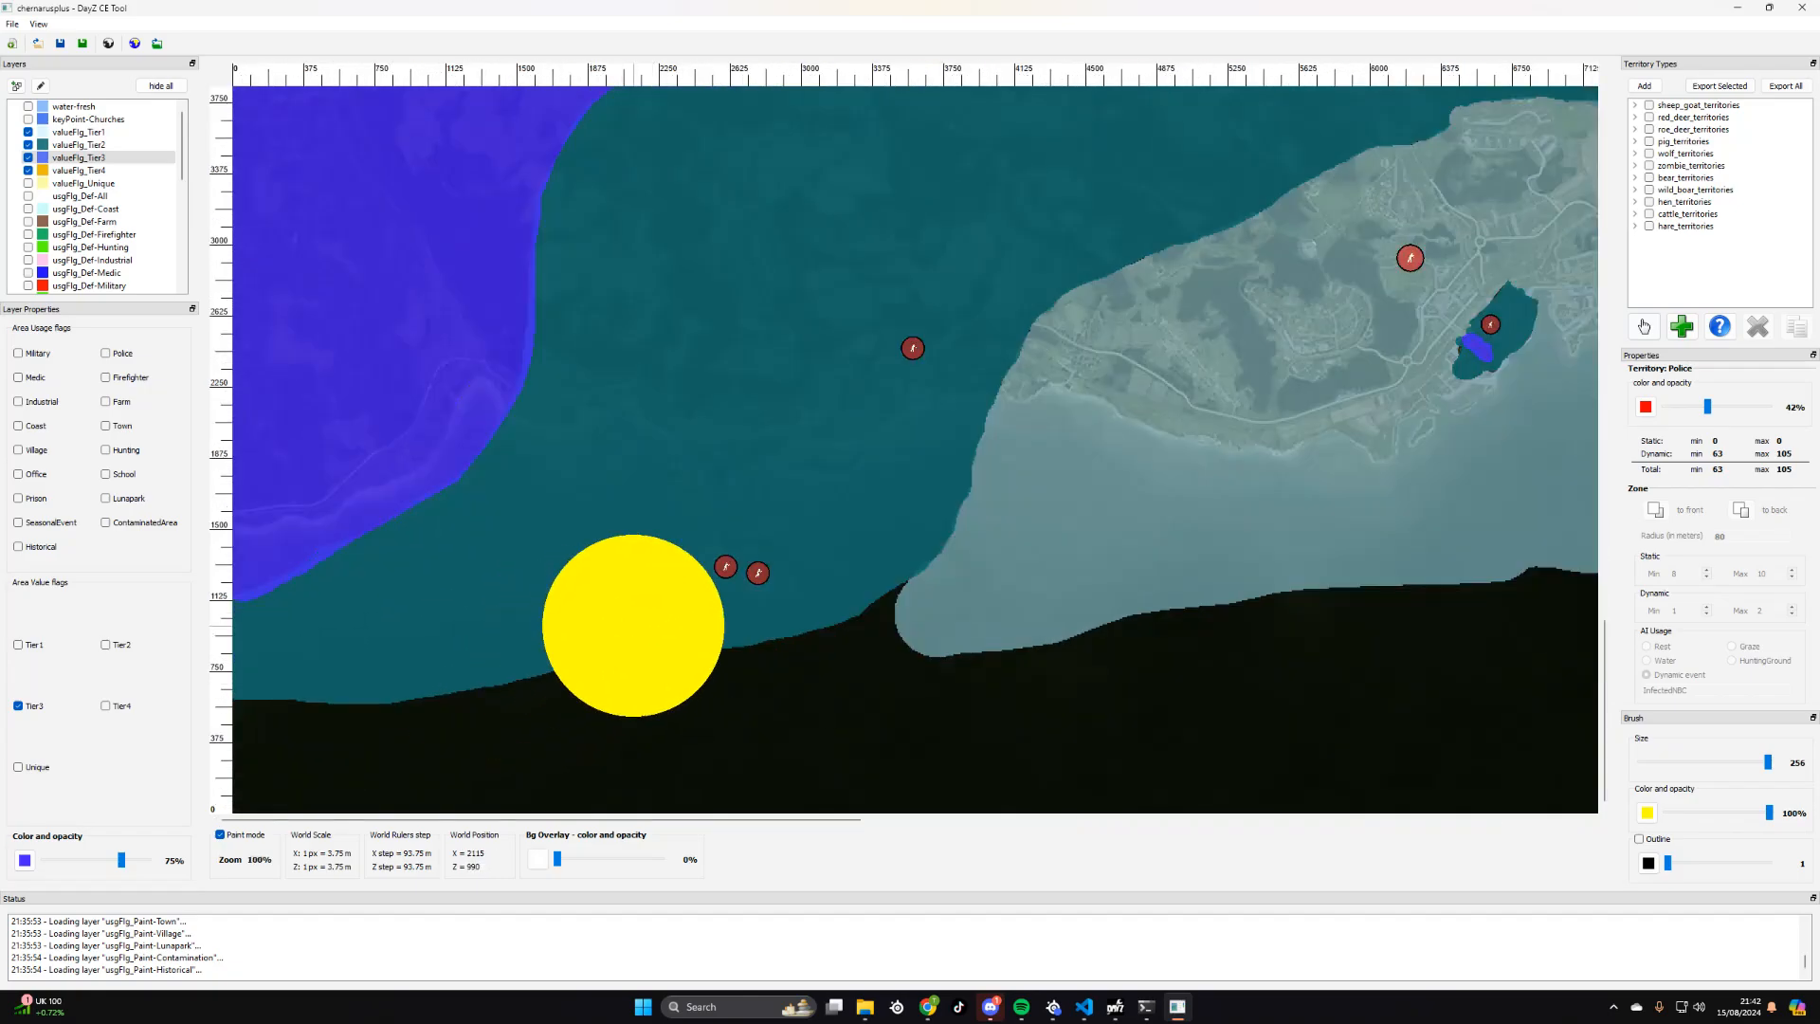
pyautogui.click(79, 144)
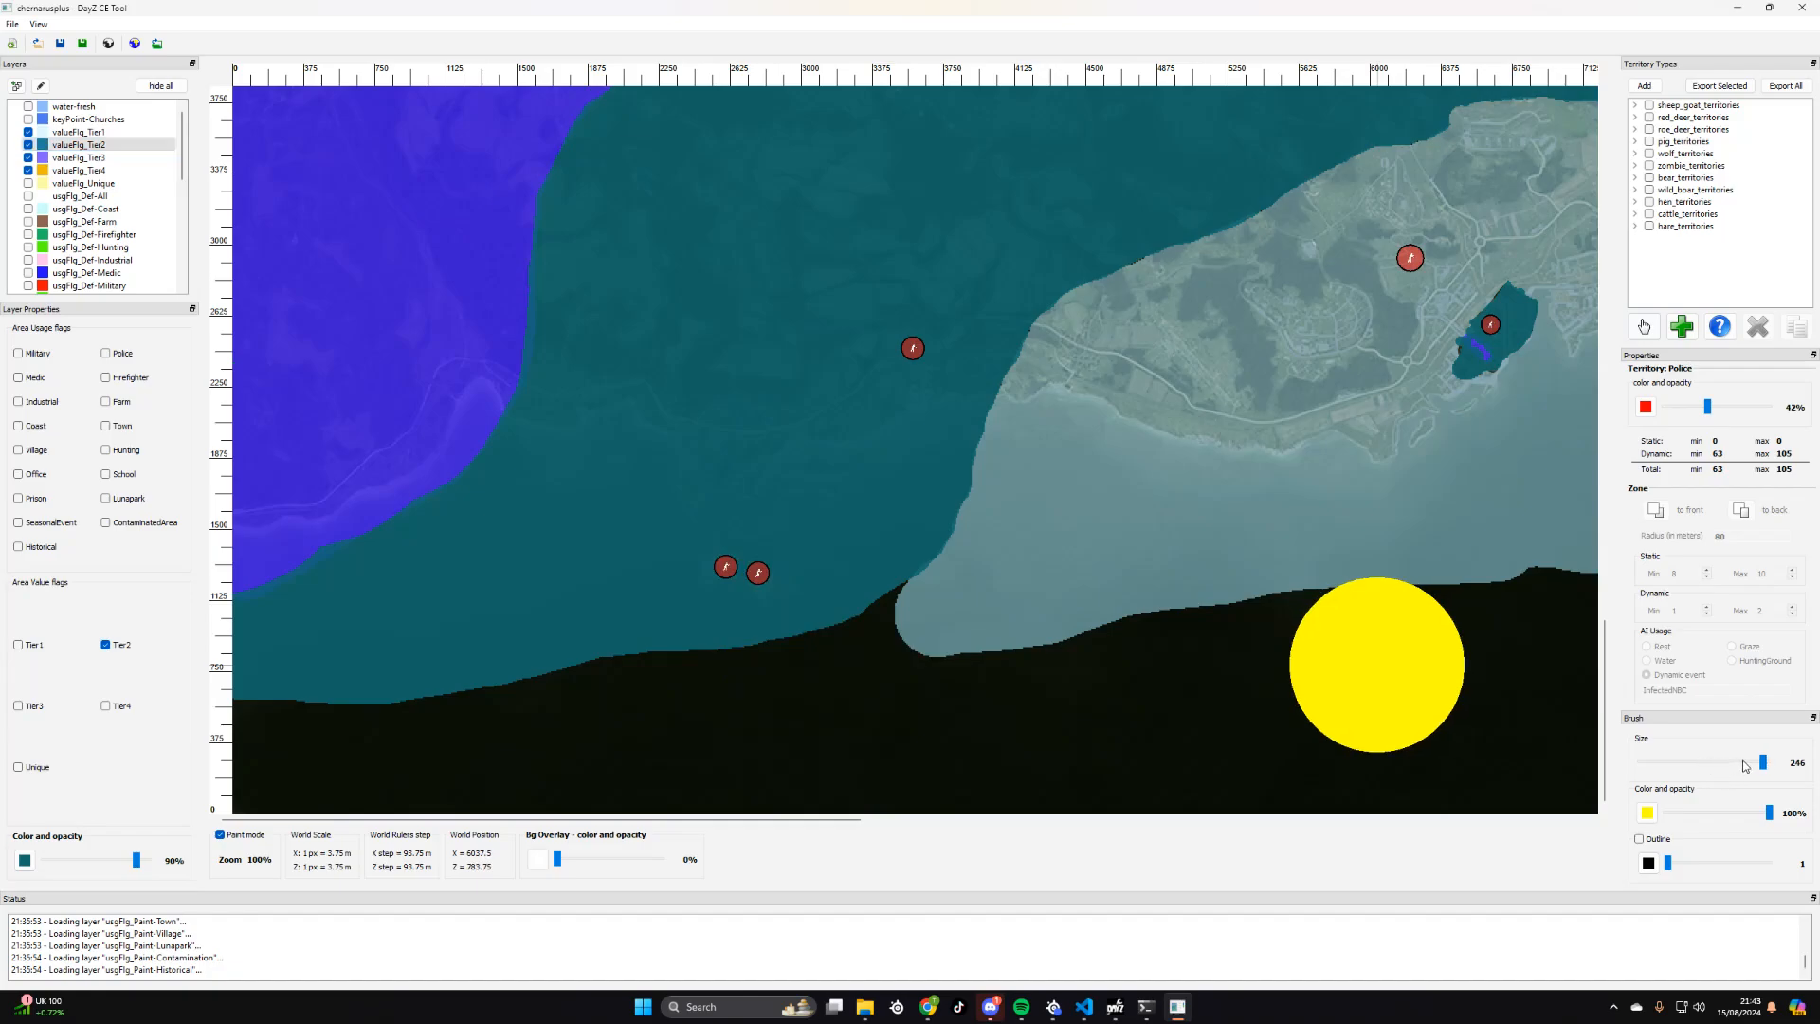
pyautogui.moveTo(1768, 762); pyautogui.dragTo(1698, 762)
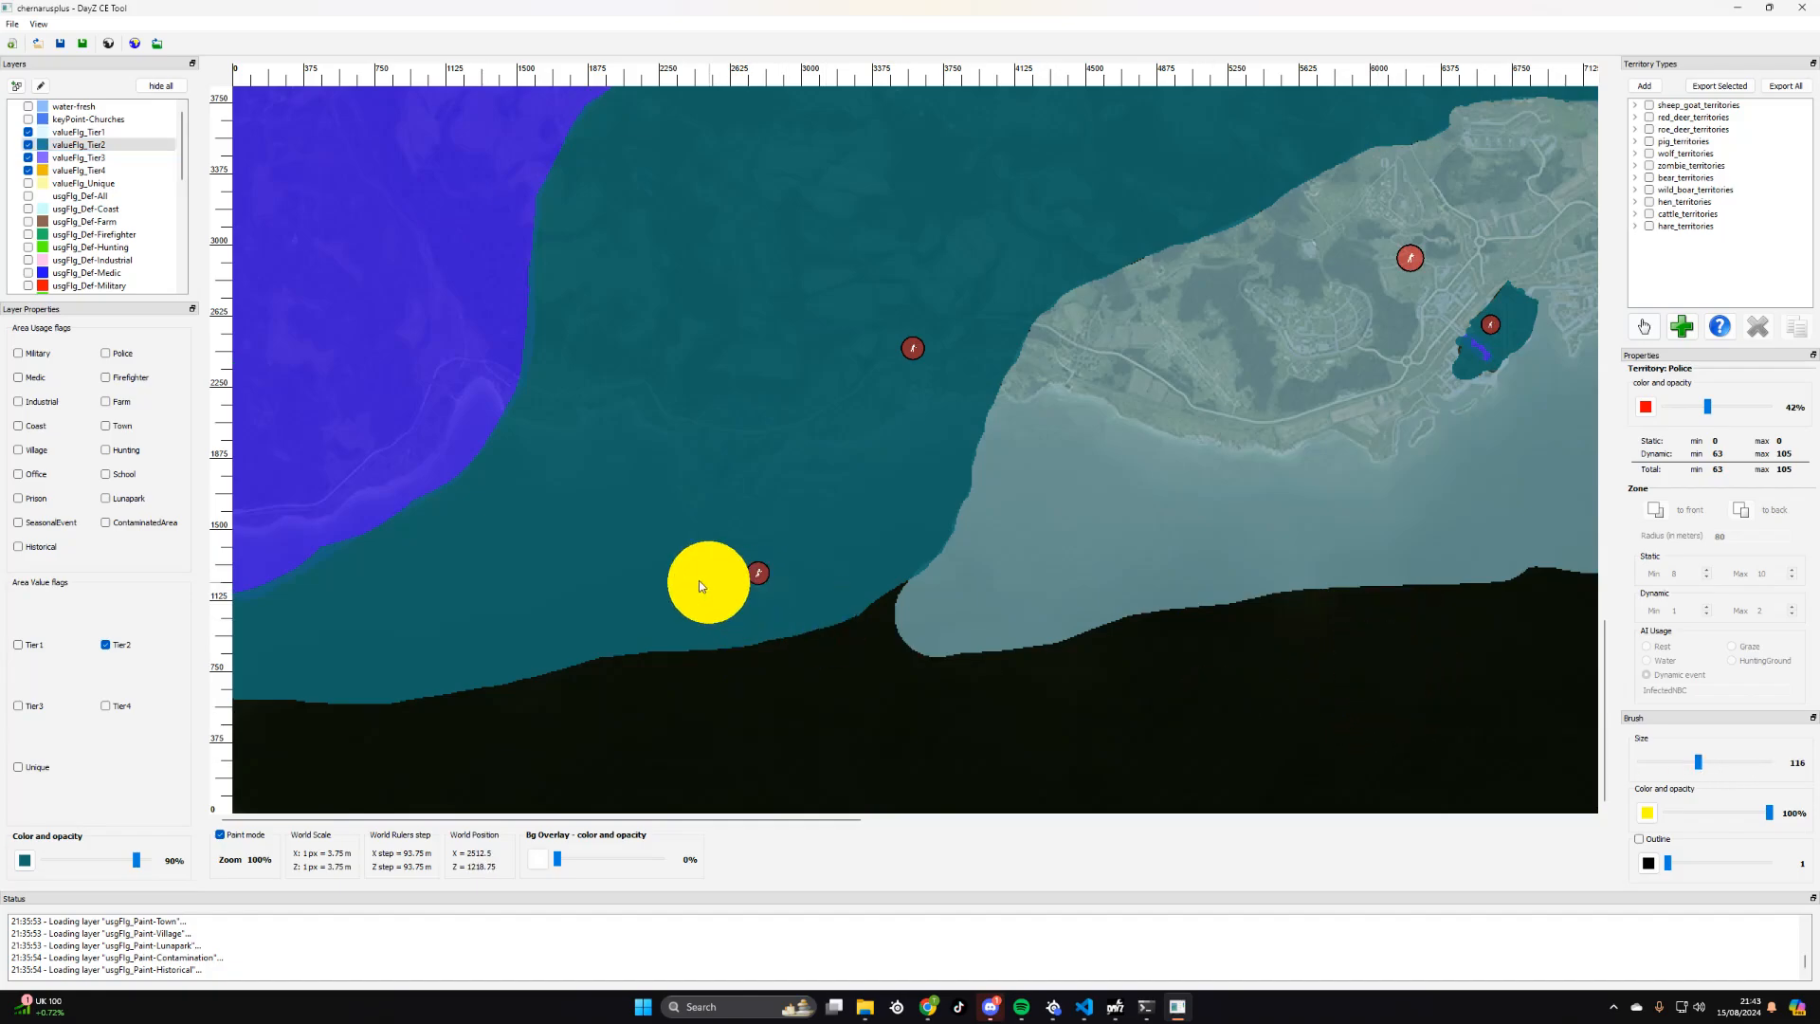
pyautogui.moveTo(701, 580); pyautogui.dragTo(756, 592)
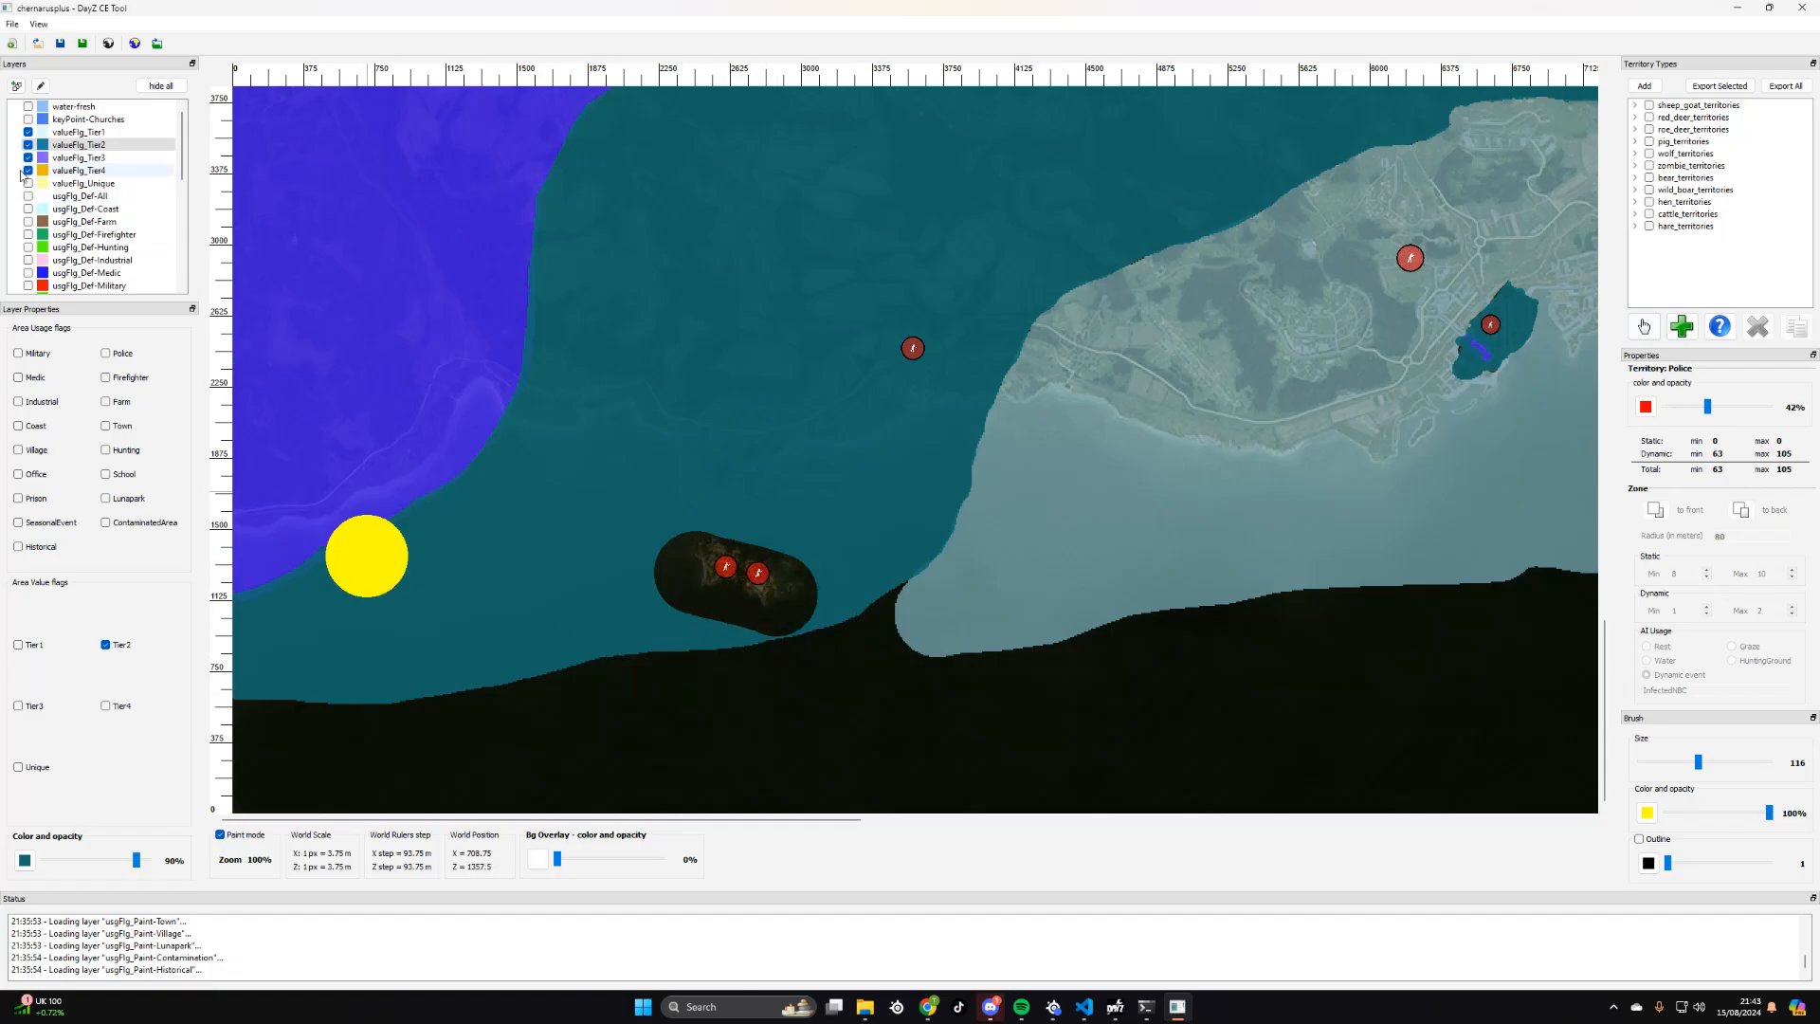
# - Fill the erased patch around the two southwestern police zones with the valueFlg_Tier4 layer
pyautogui.click(78, 170)
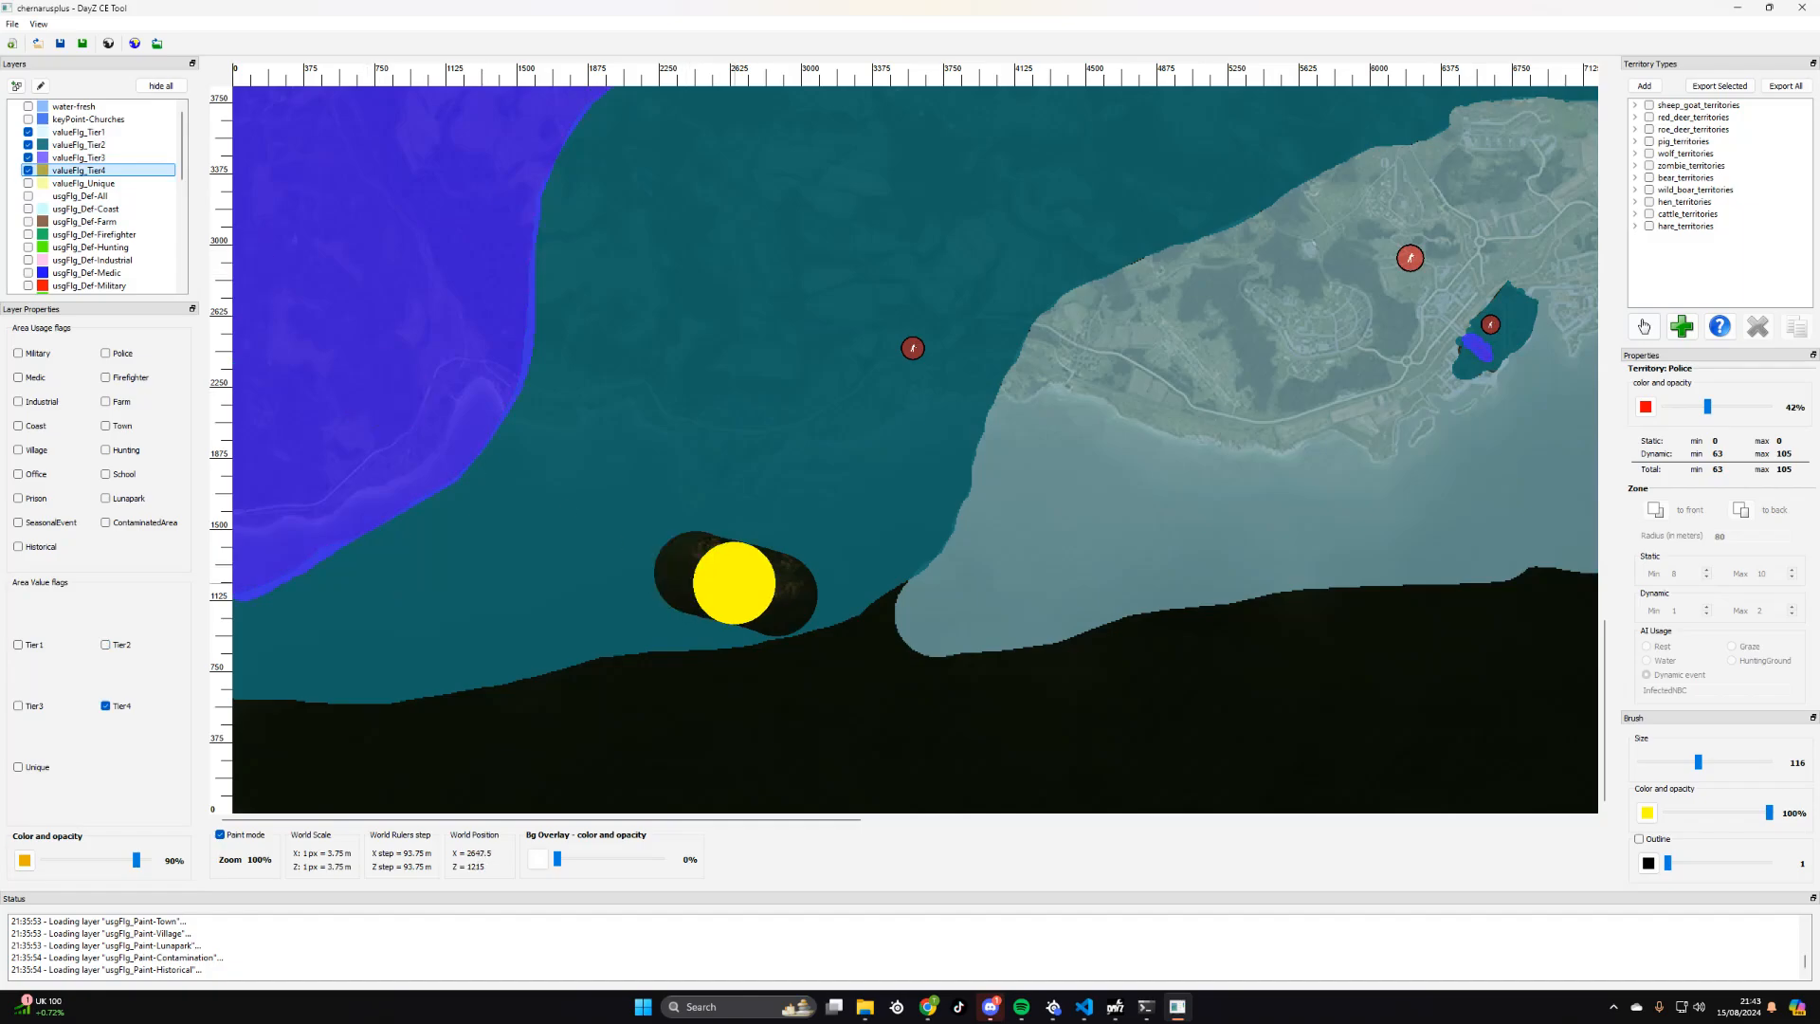
pyautogui.moveTo(694, 572)
pyautogui.mouseDown()
pyautogui.moveTo(775, 594)
pyautogui.moveTo(713, 586)
pyautogui.mouseUp()
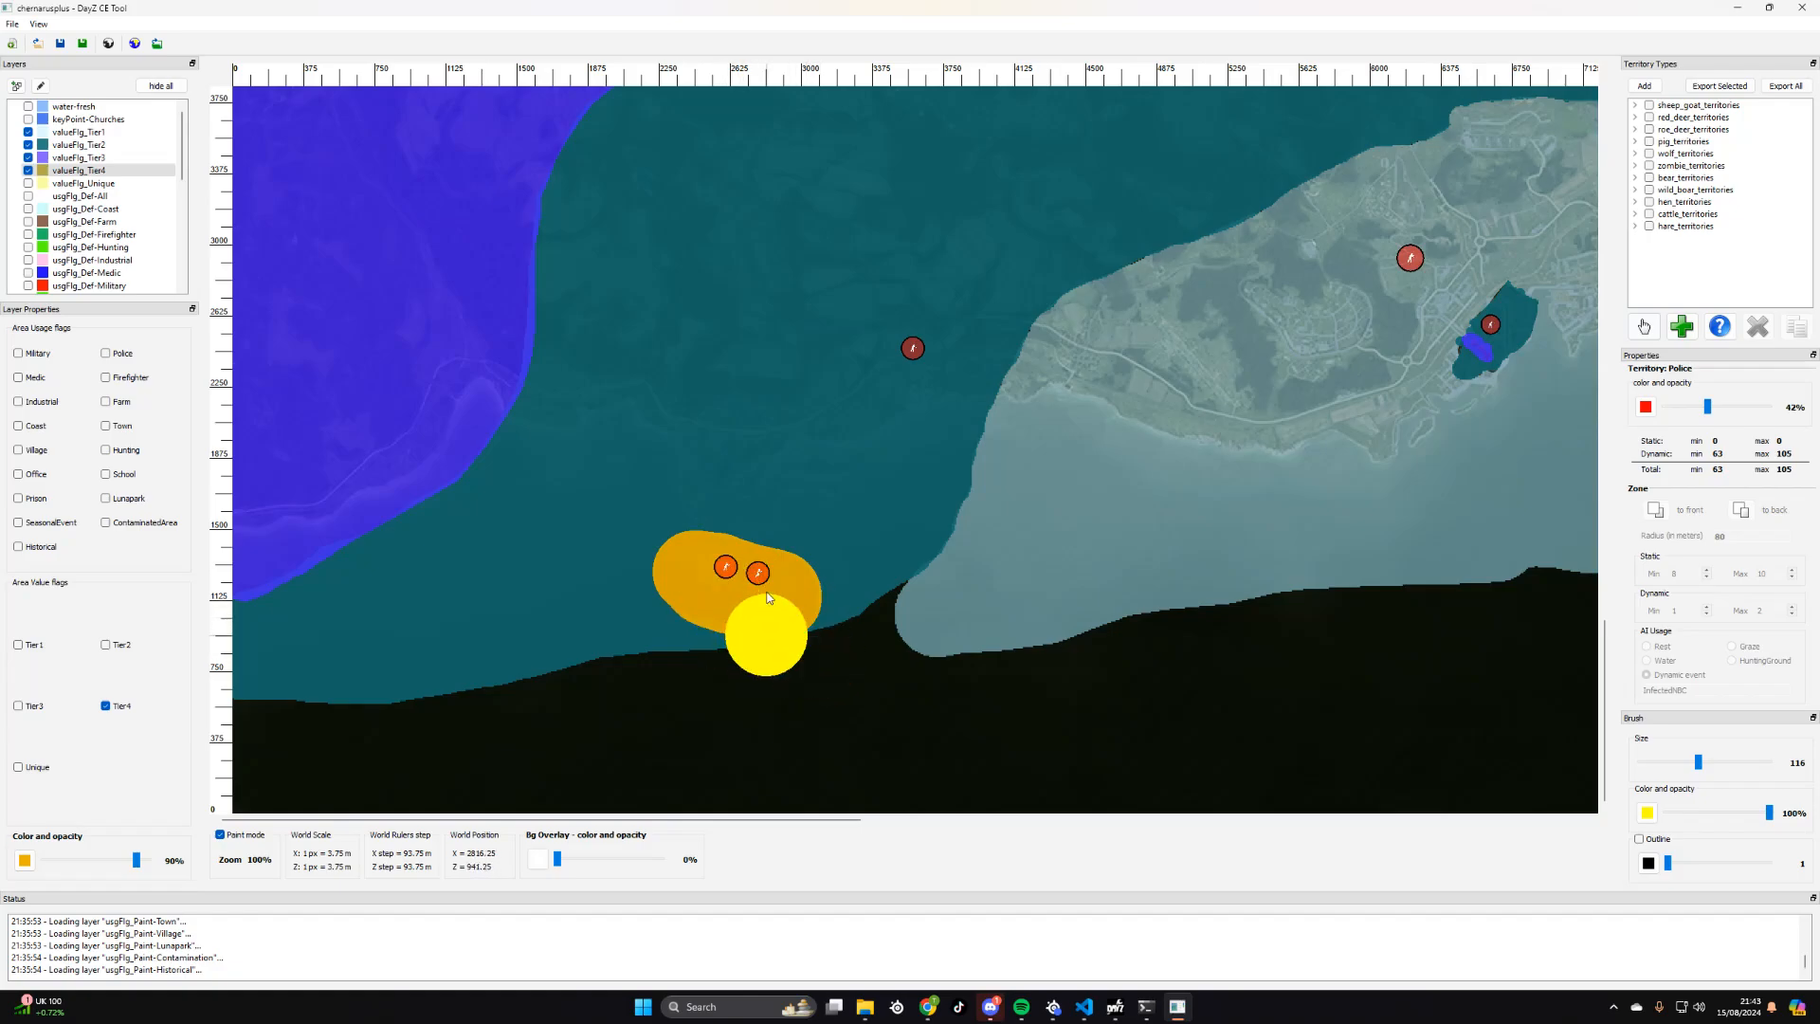
# - Set the brush size to 256 and select the valueFlg_Tier3 layer
pyautogui.scroll(-3, 768, 598)
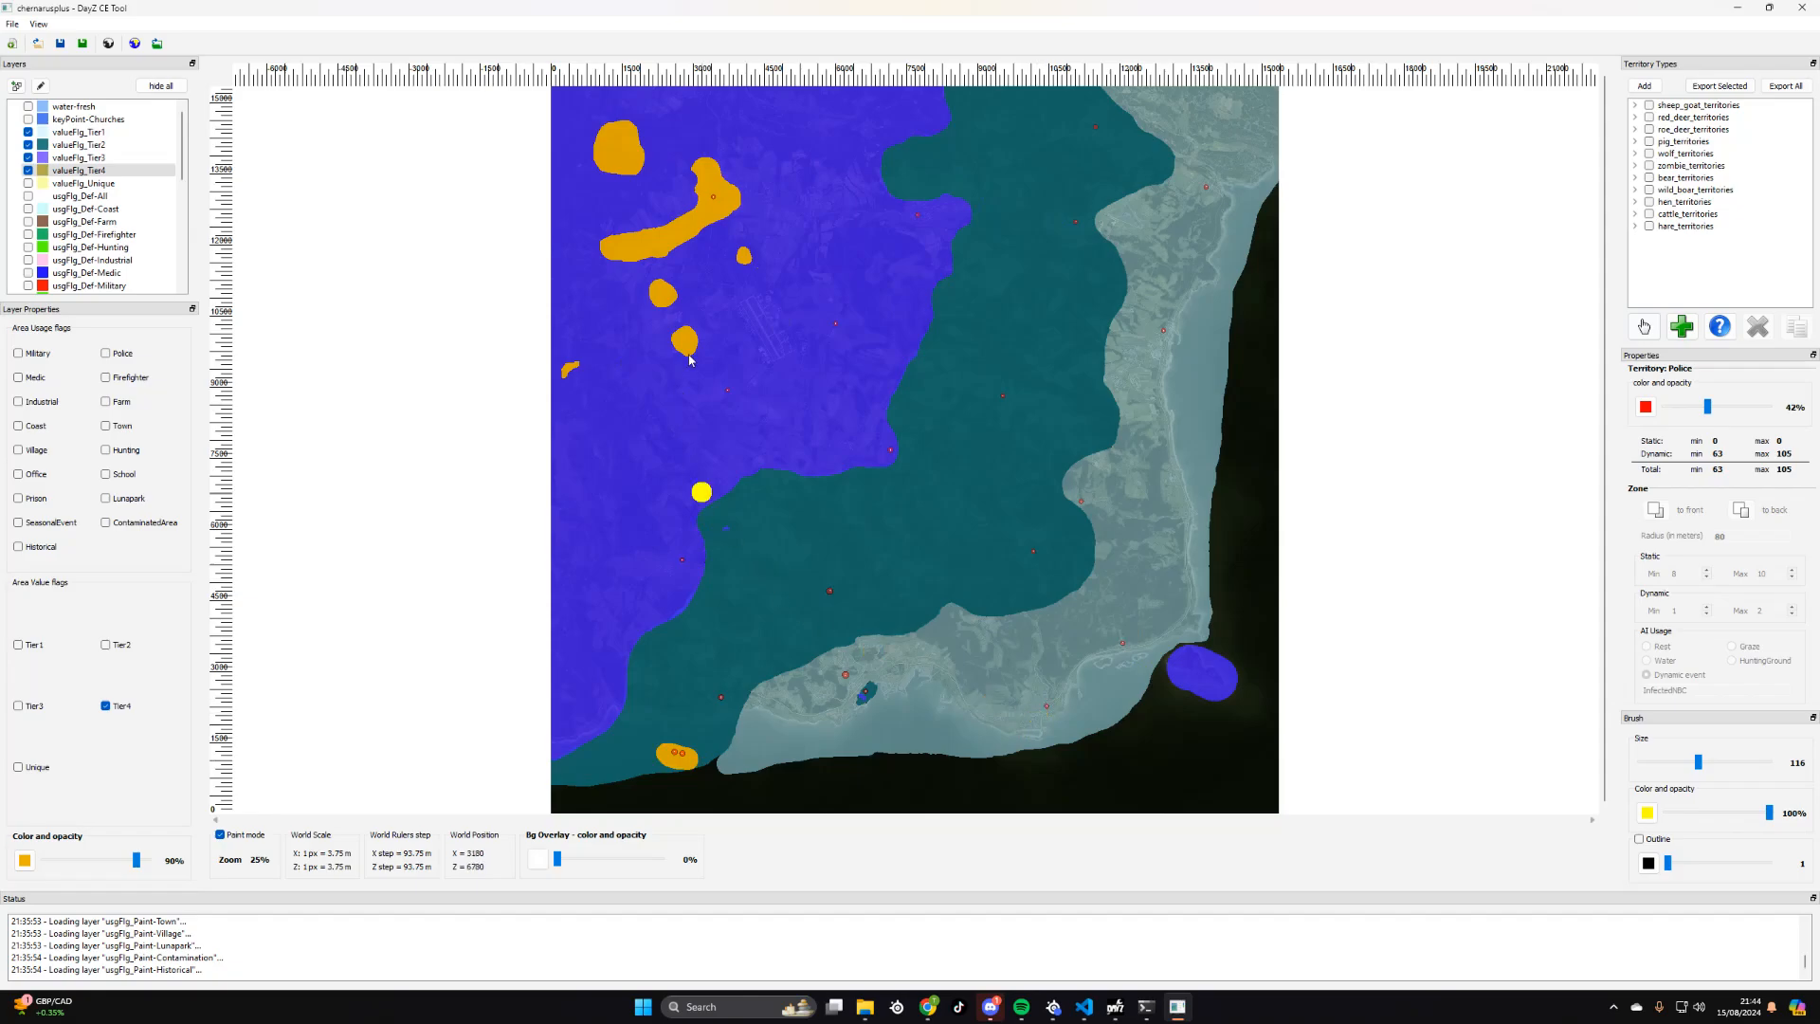
pyautogui.moveTo(1696, 765); pyautogui.dragTo(1768, 764)
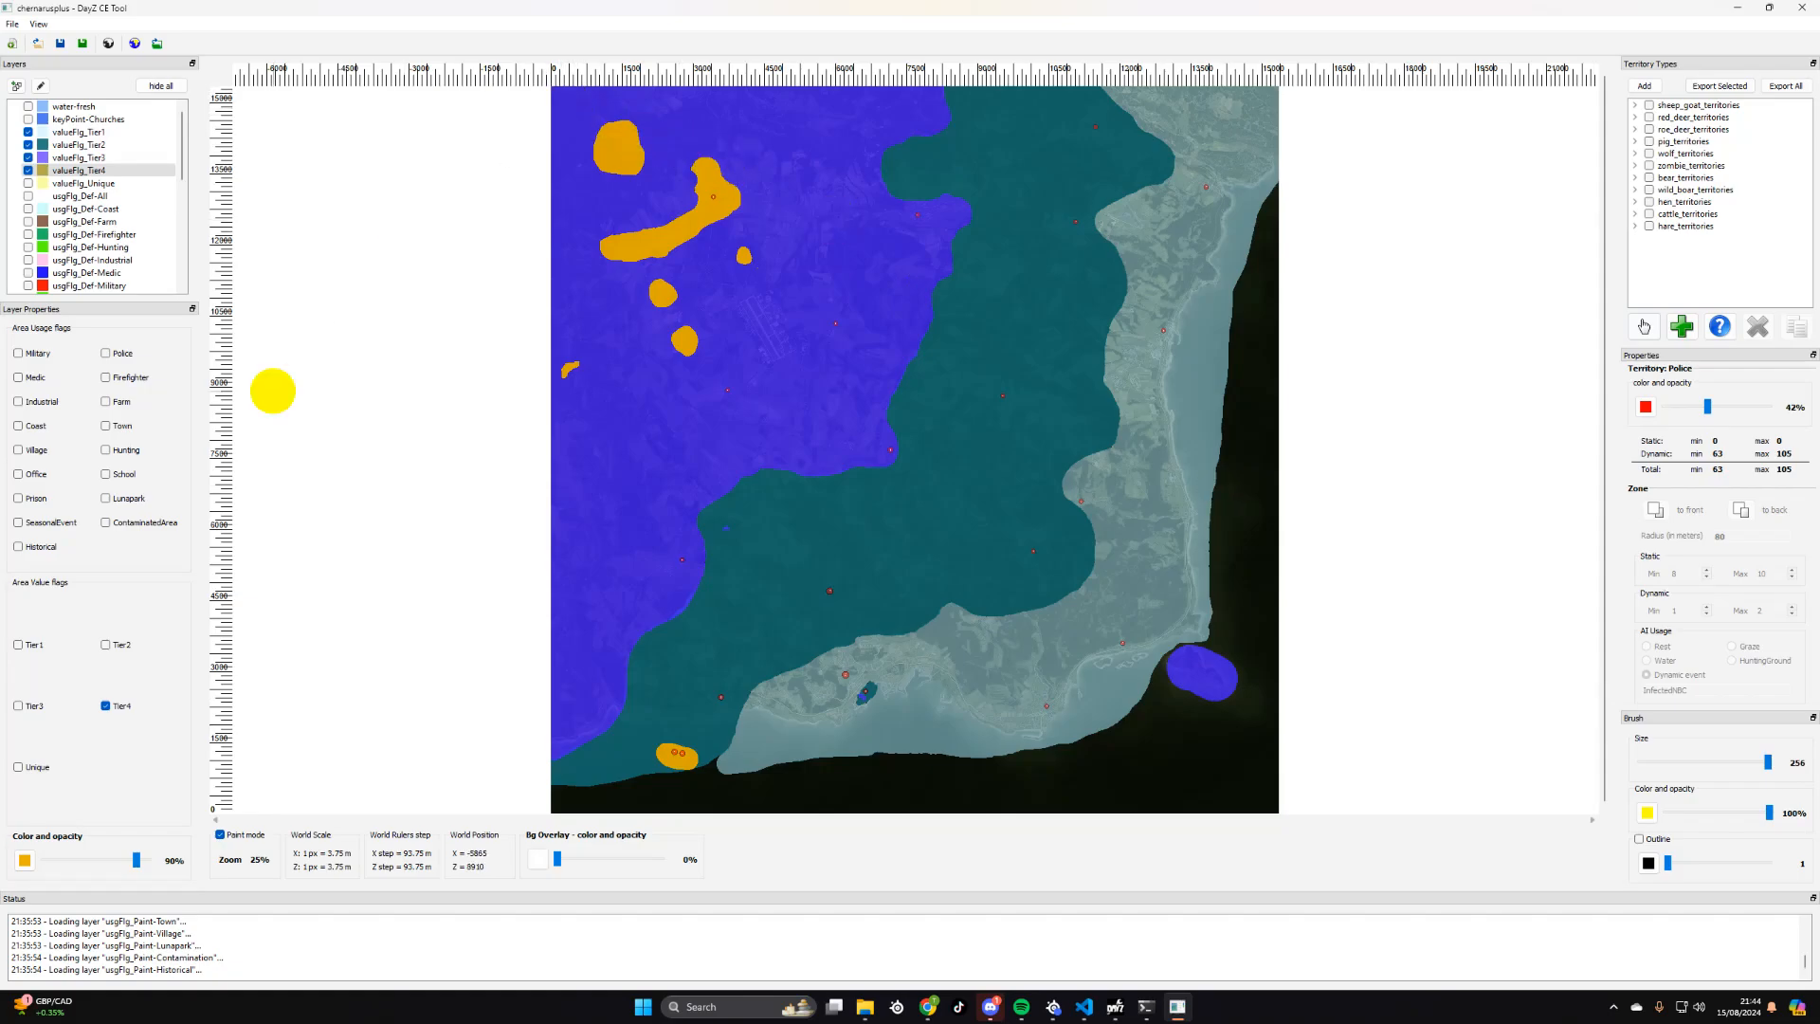
pyautogui.click(73, 158)
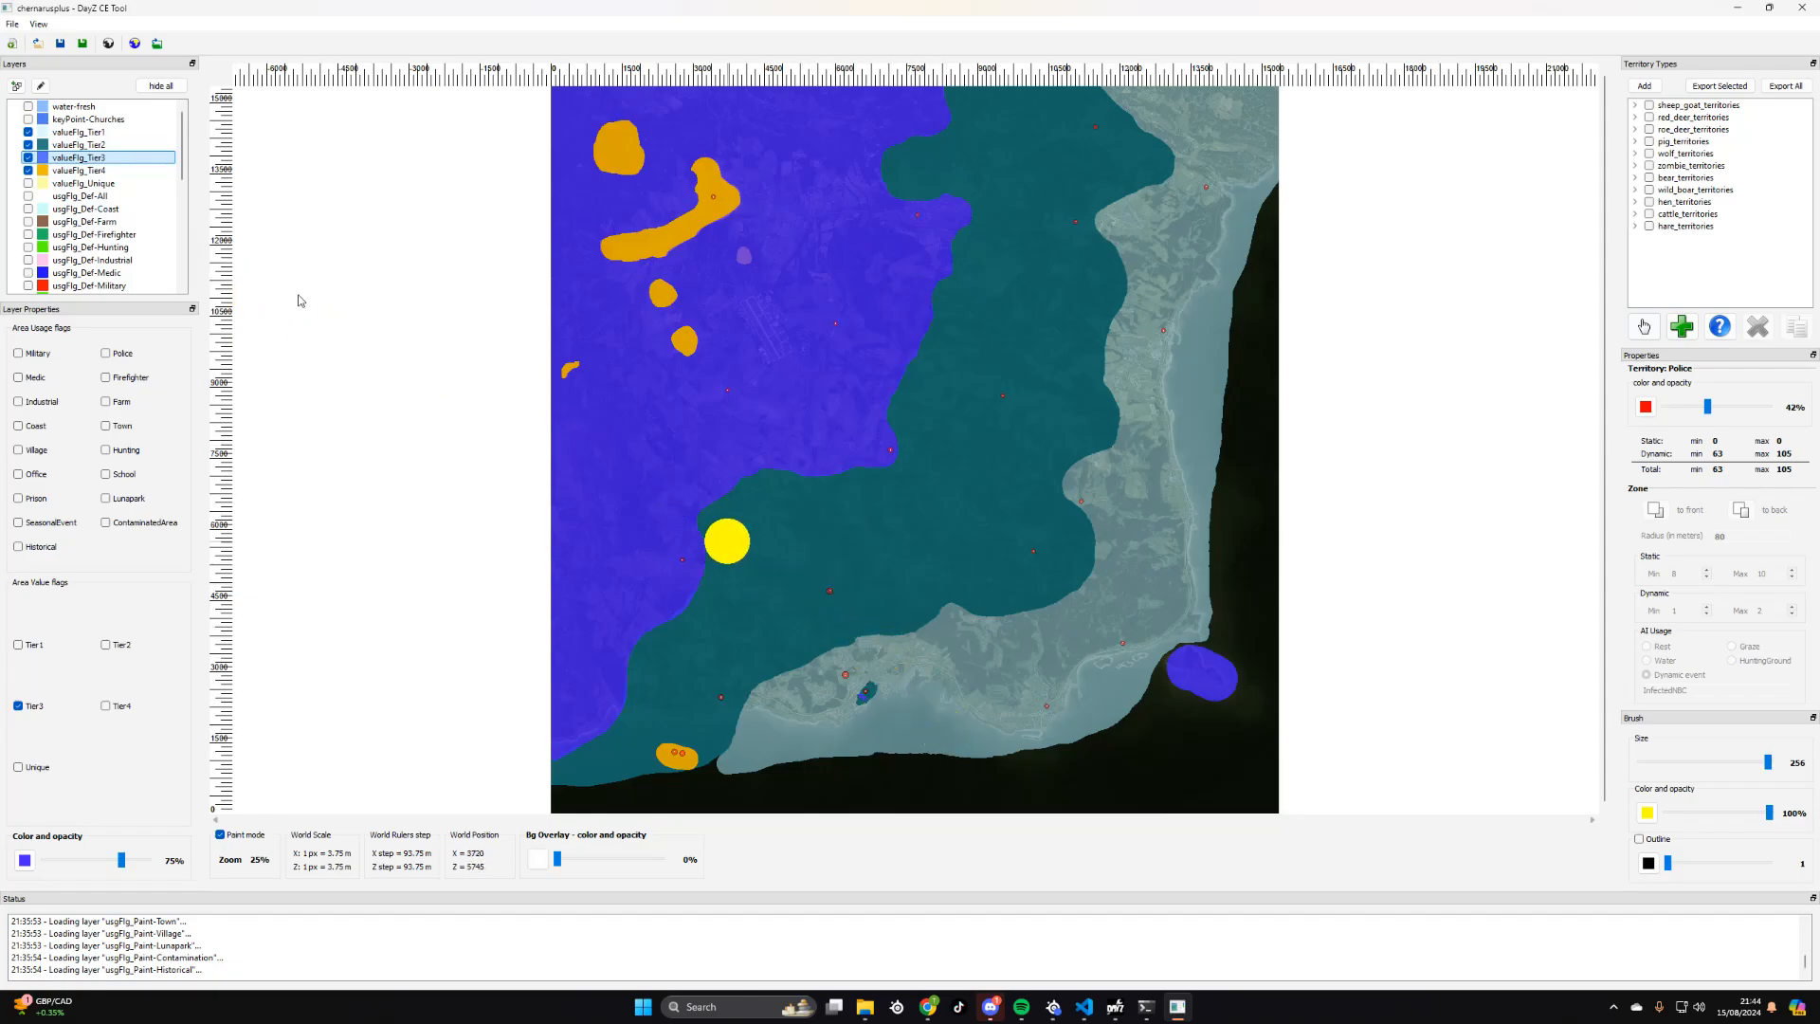
# - Save and export the whole project under the file name ADIP.xml
pyautogui.click(12, 25)
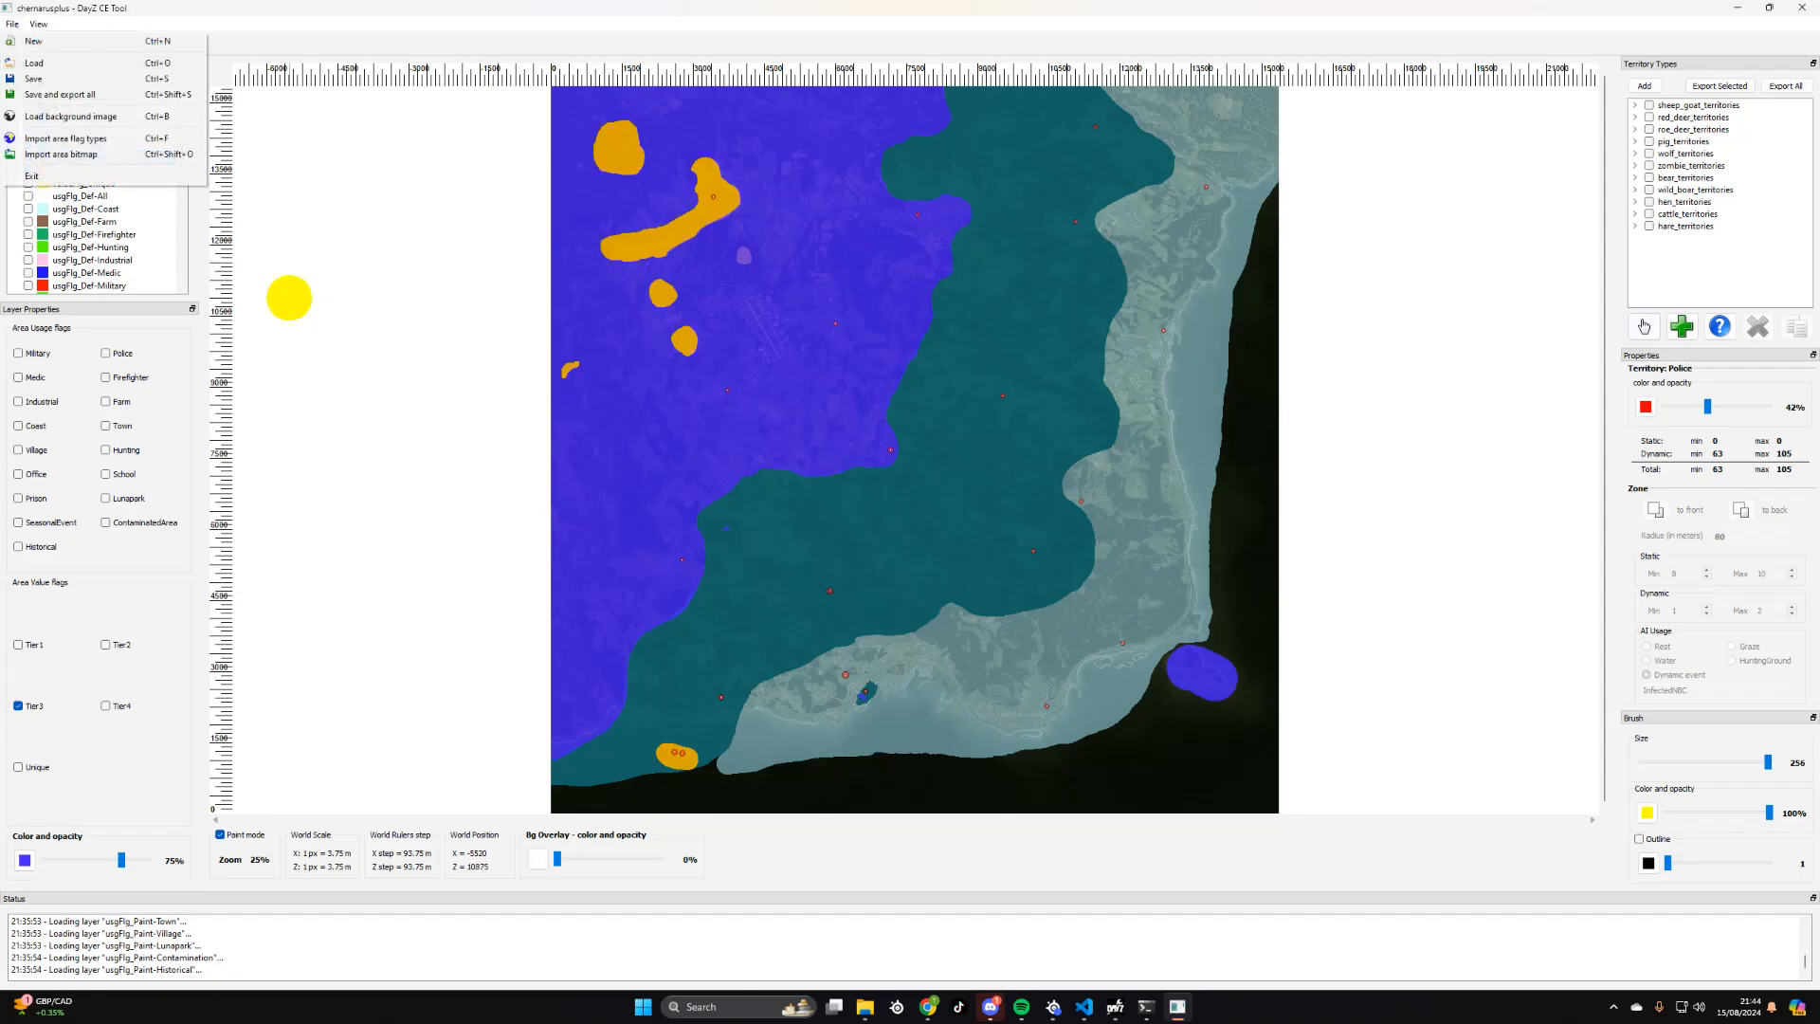
pyautogui.click(64, 95)
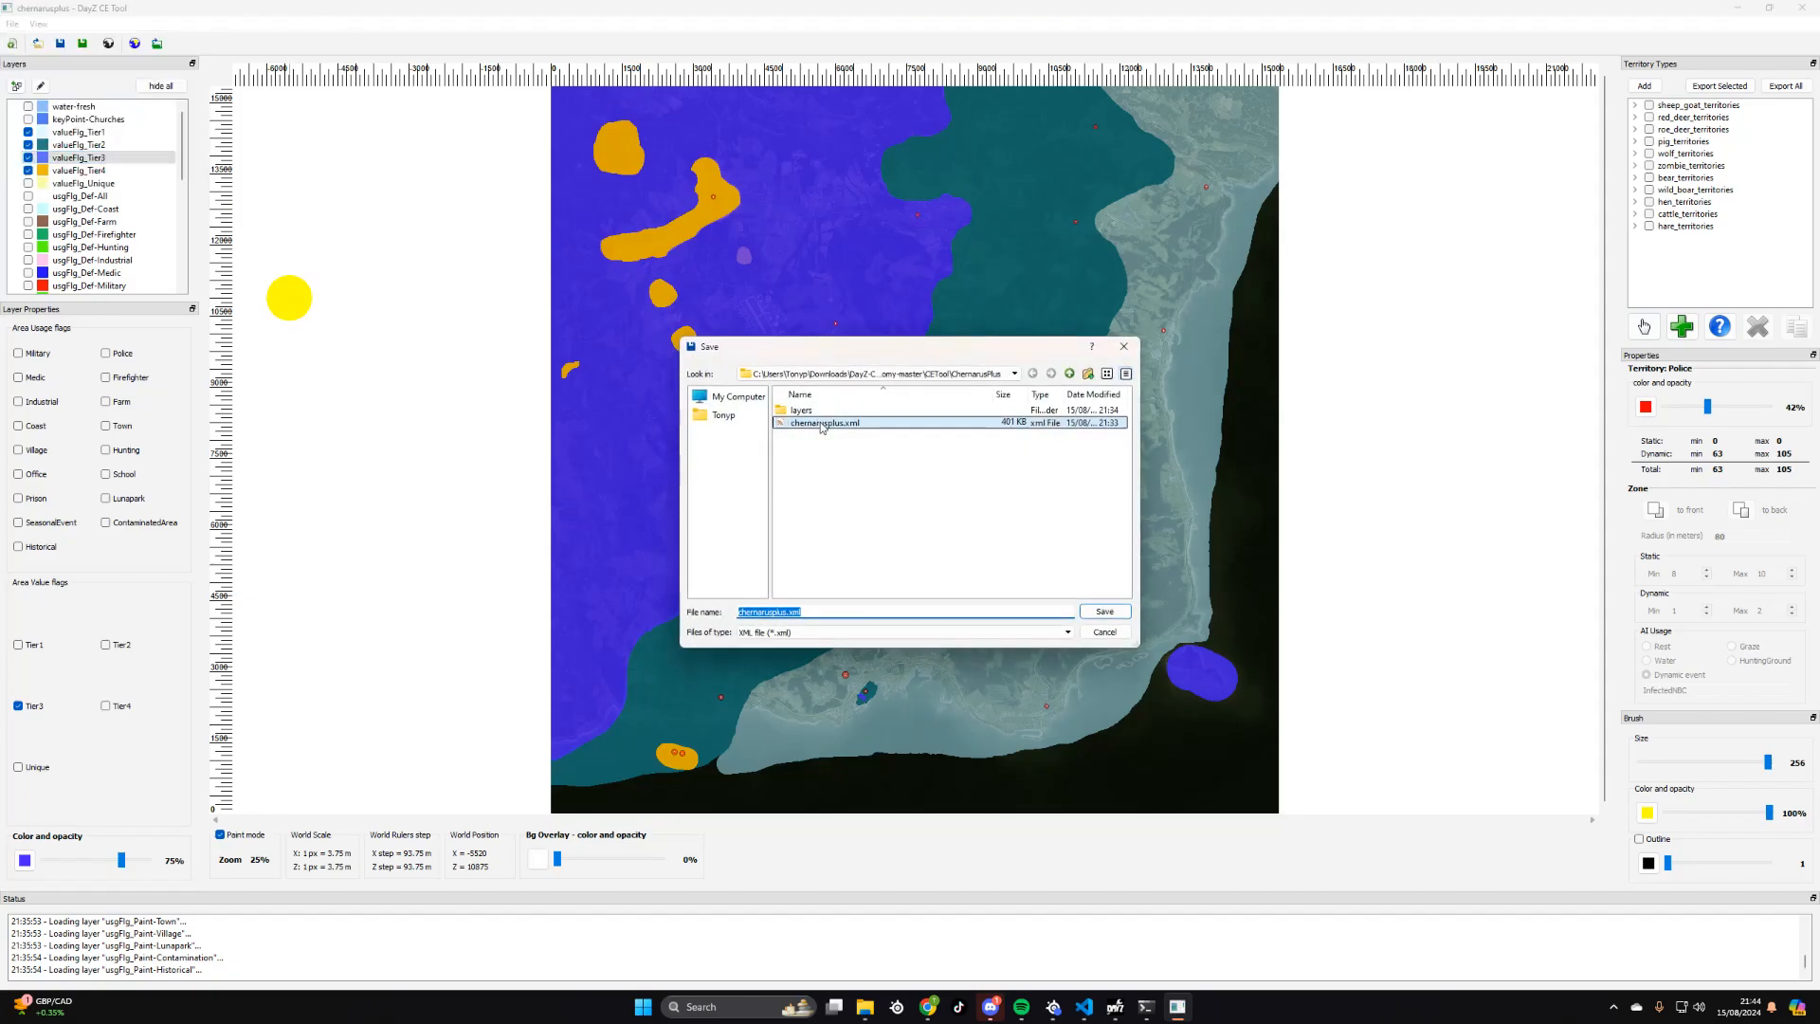
pyautogui.doubleClick(783, 611)
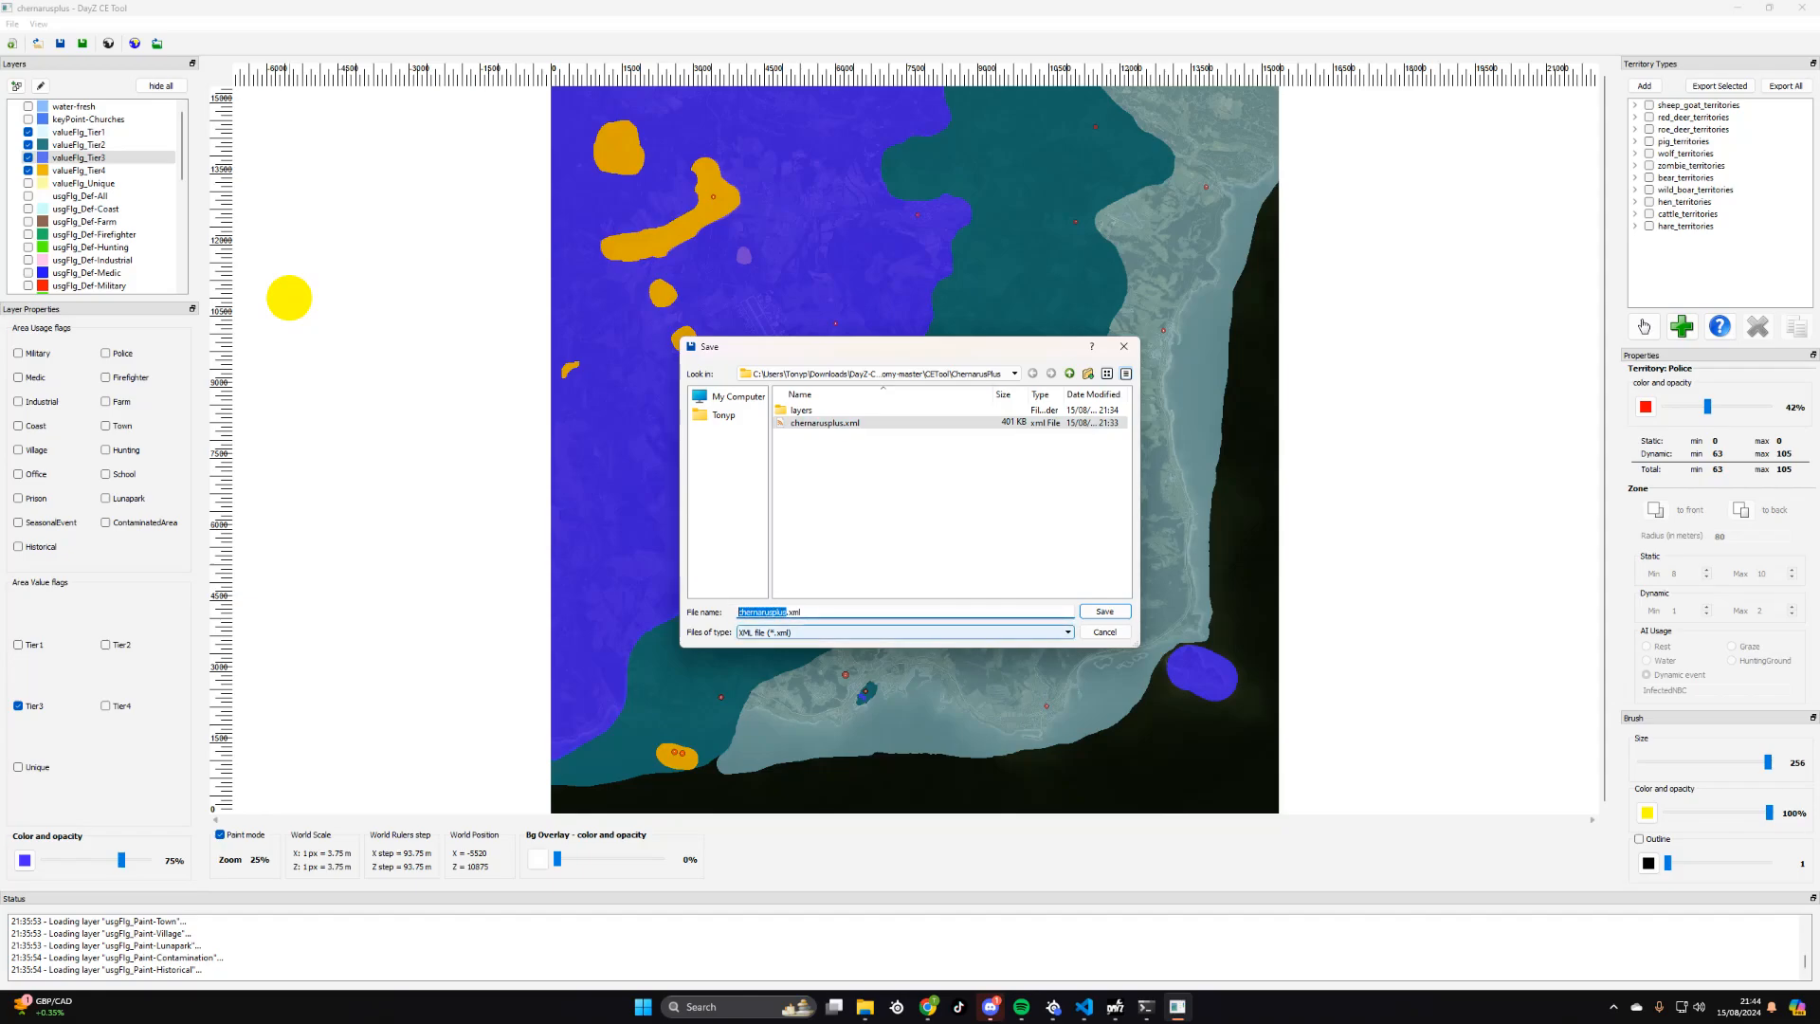
pyautogui.write('ADIP')
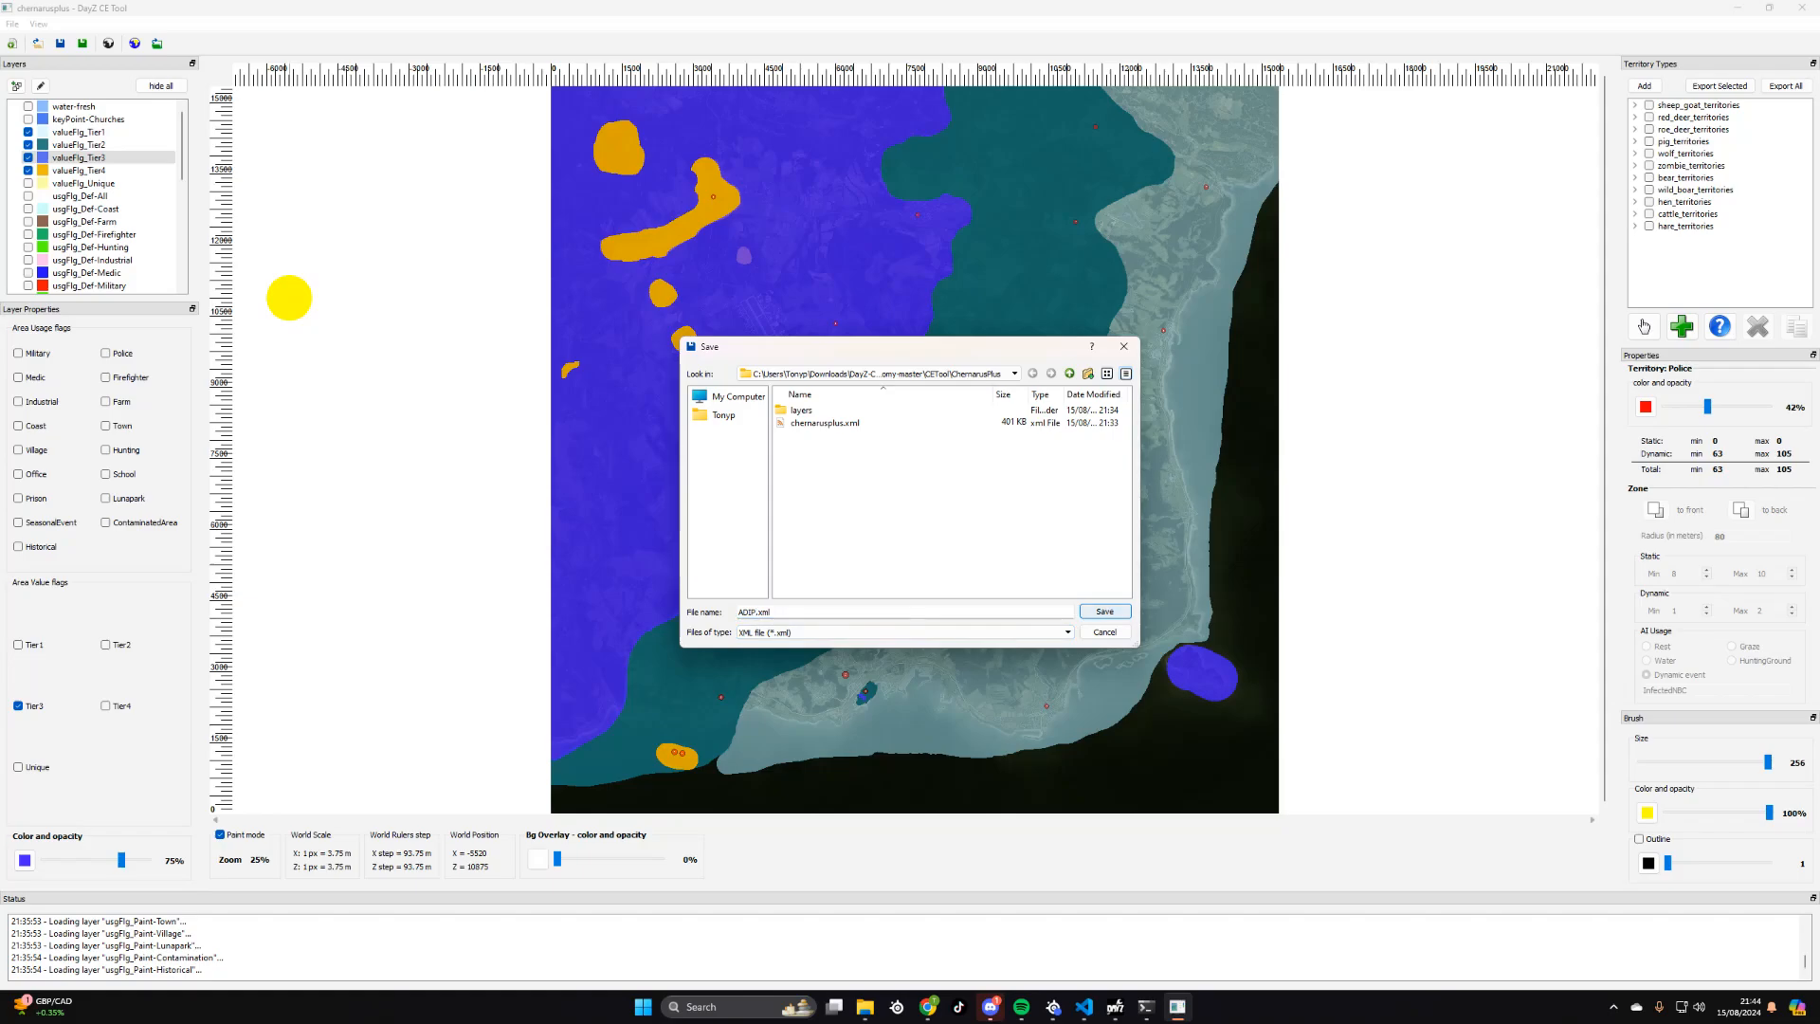
pyautogui.press('Return')
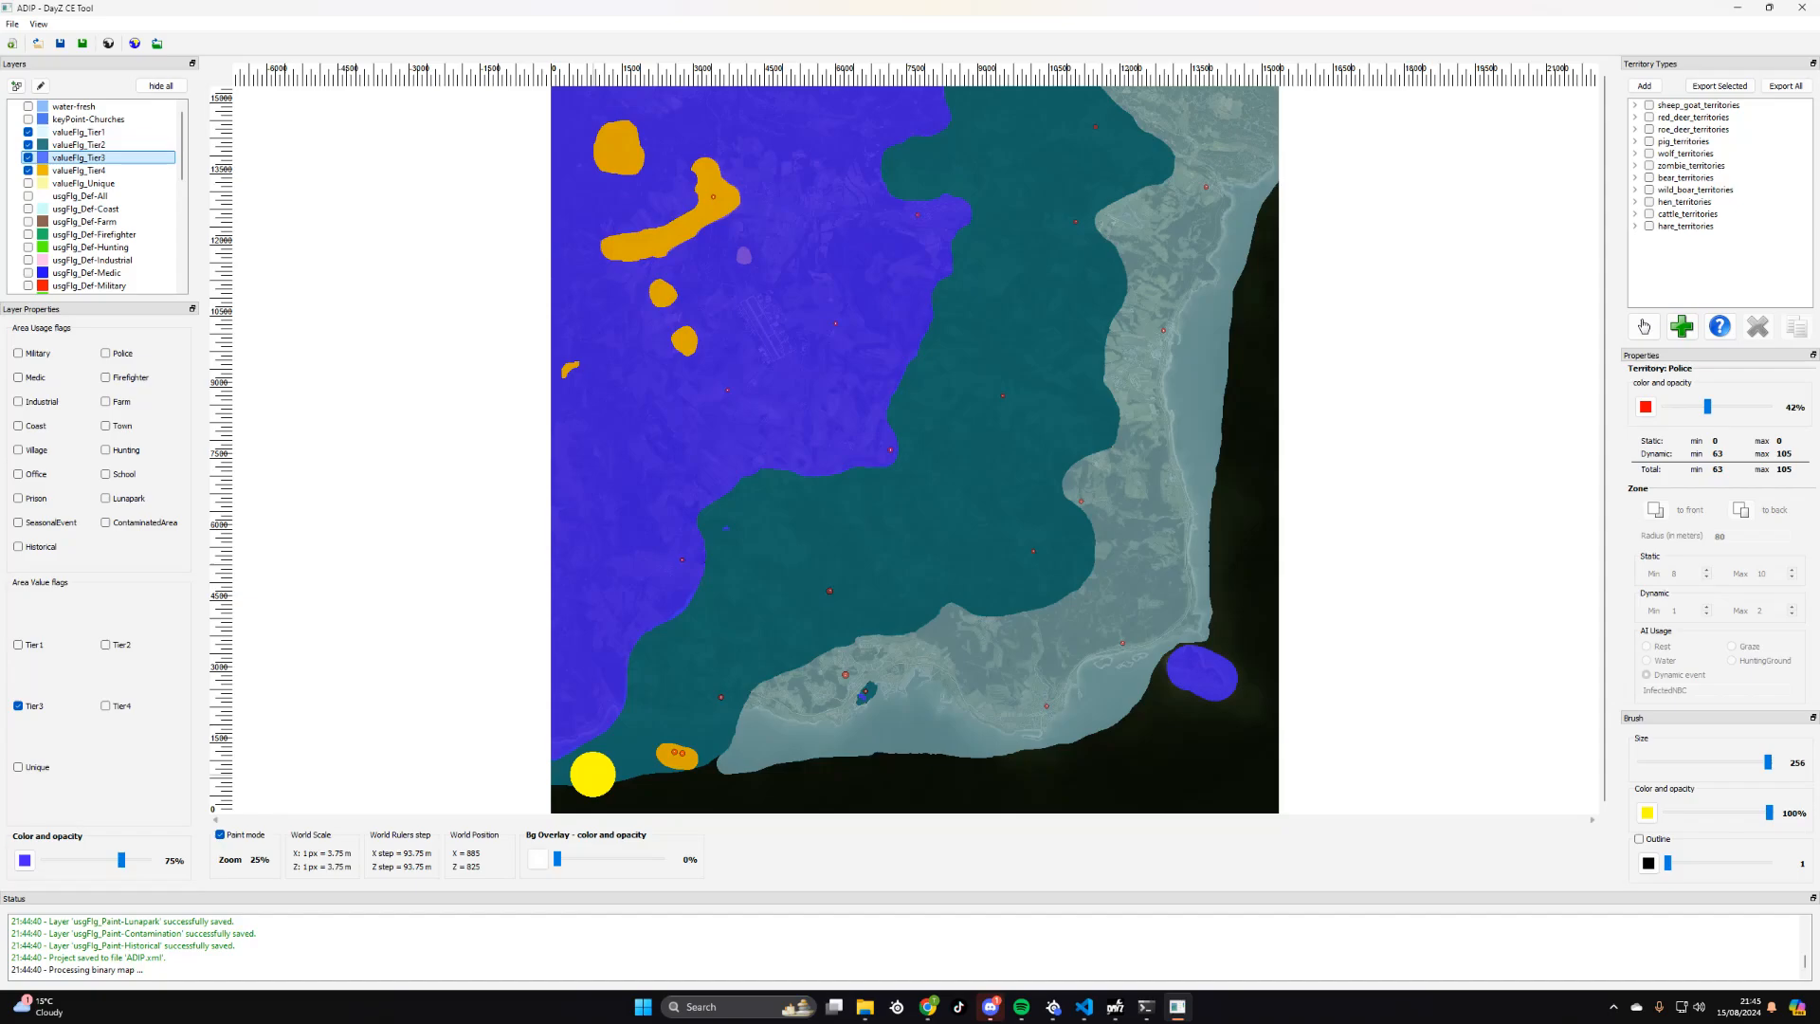
# - Open FileZilla and connect to the previously used DayZ server
pyautogui.press('super')
pyautogui.write('FI')
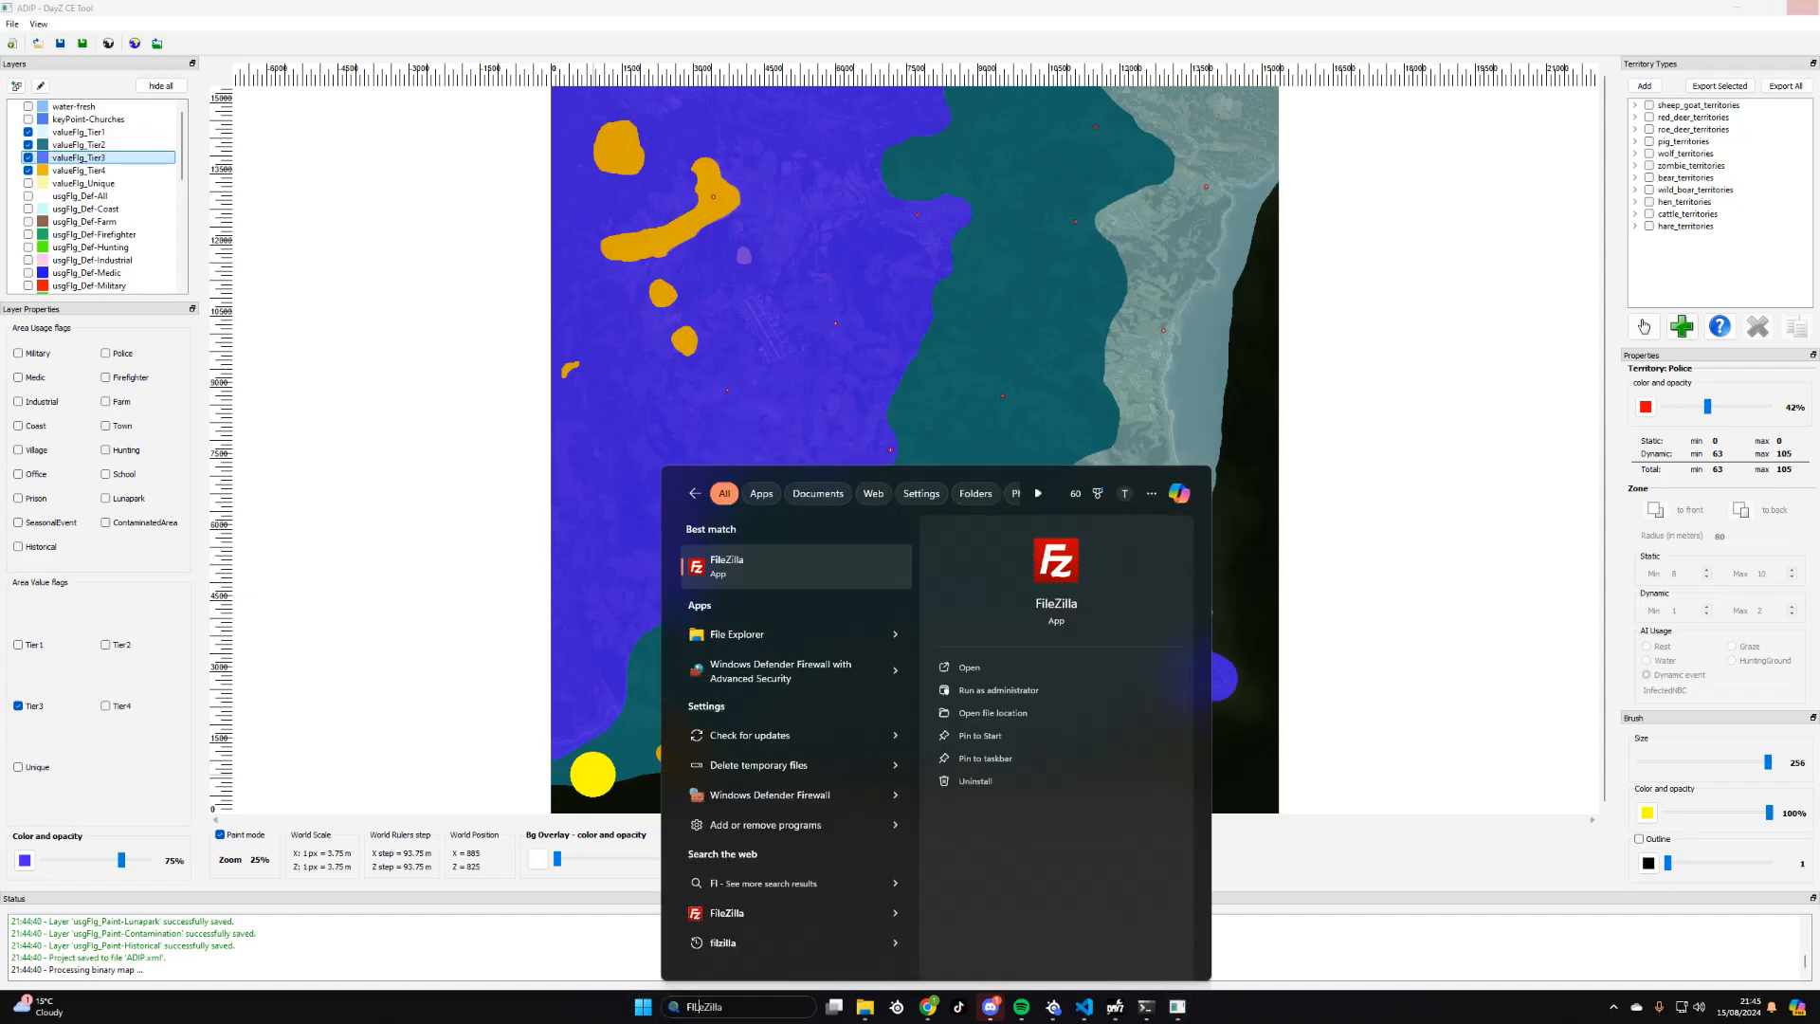
pyautogui.write('LE')
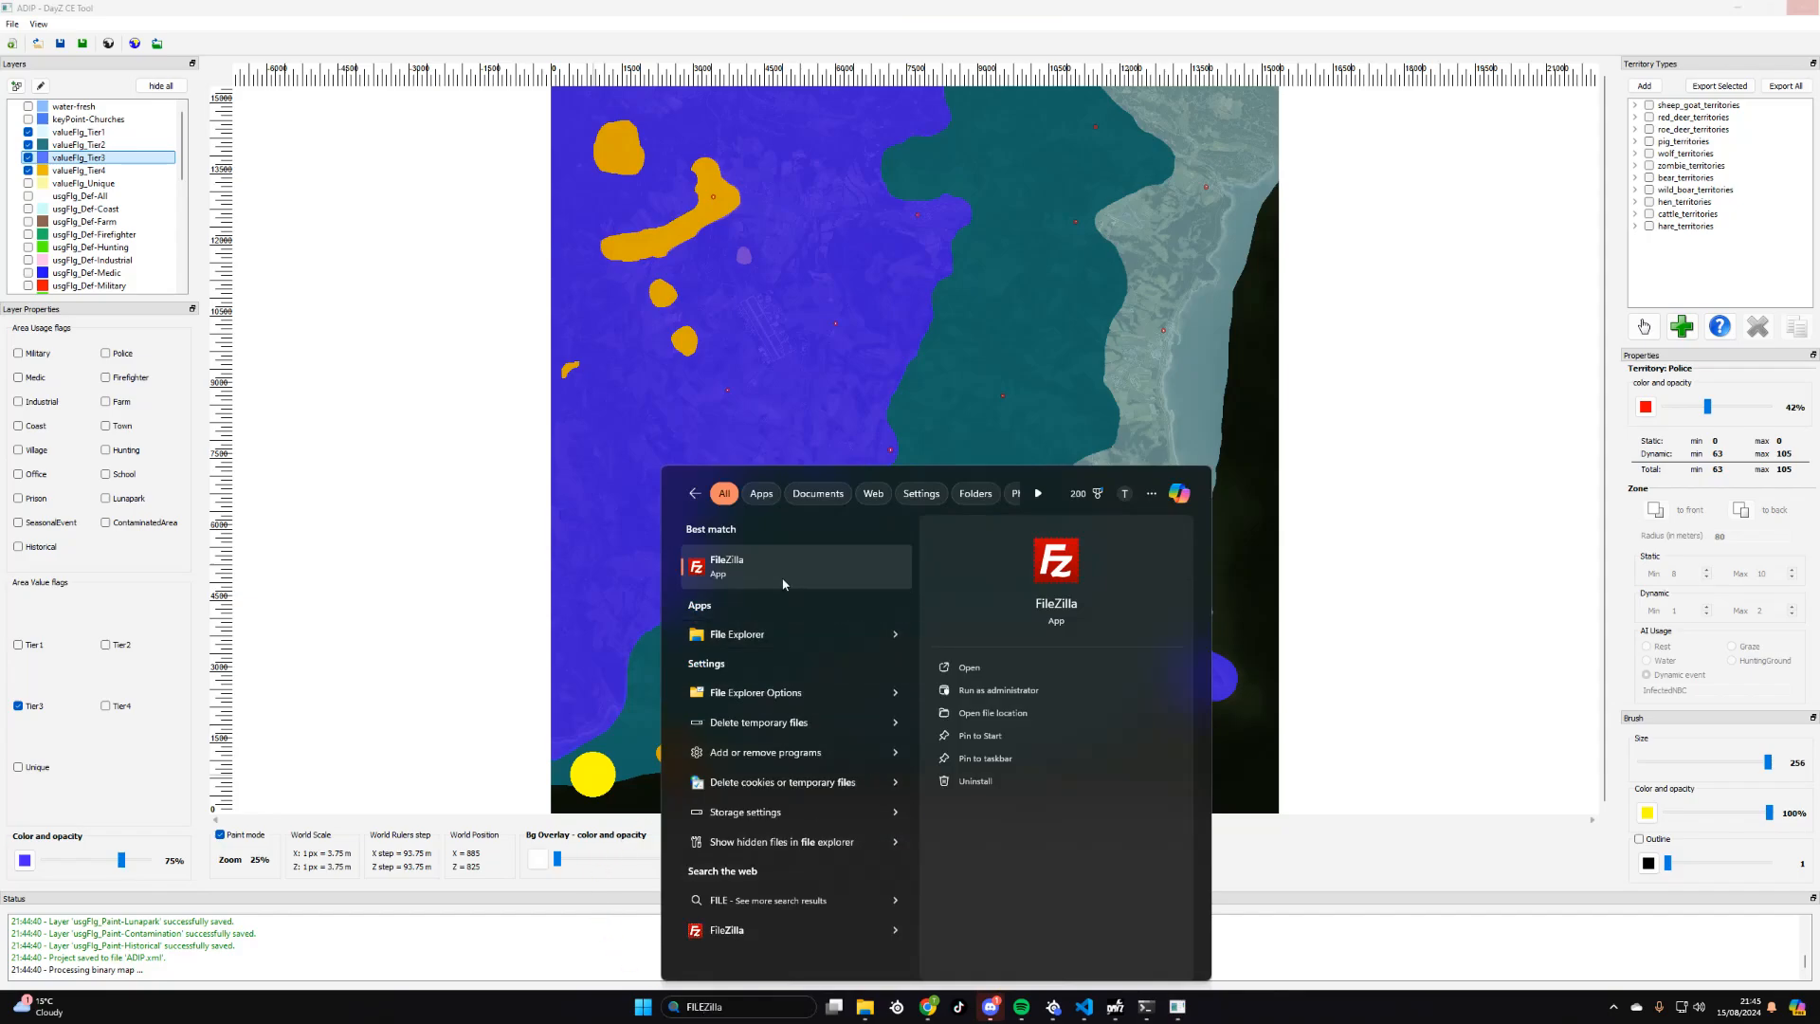
pyautogui.click(783, 583)
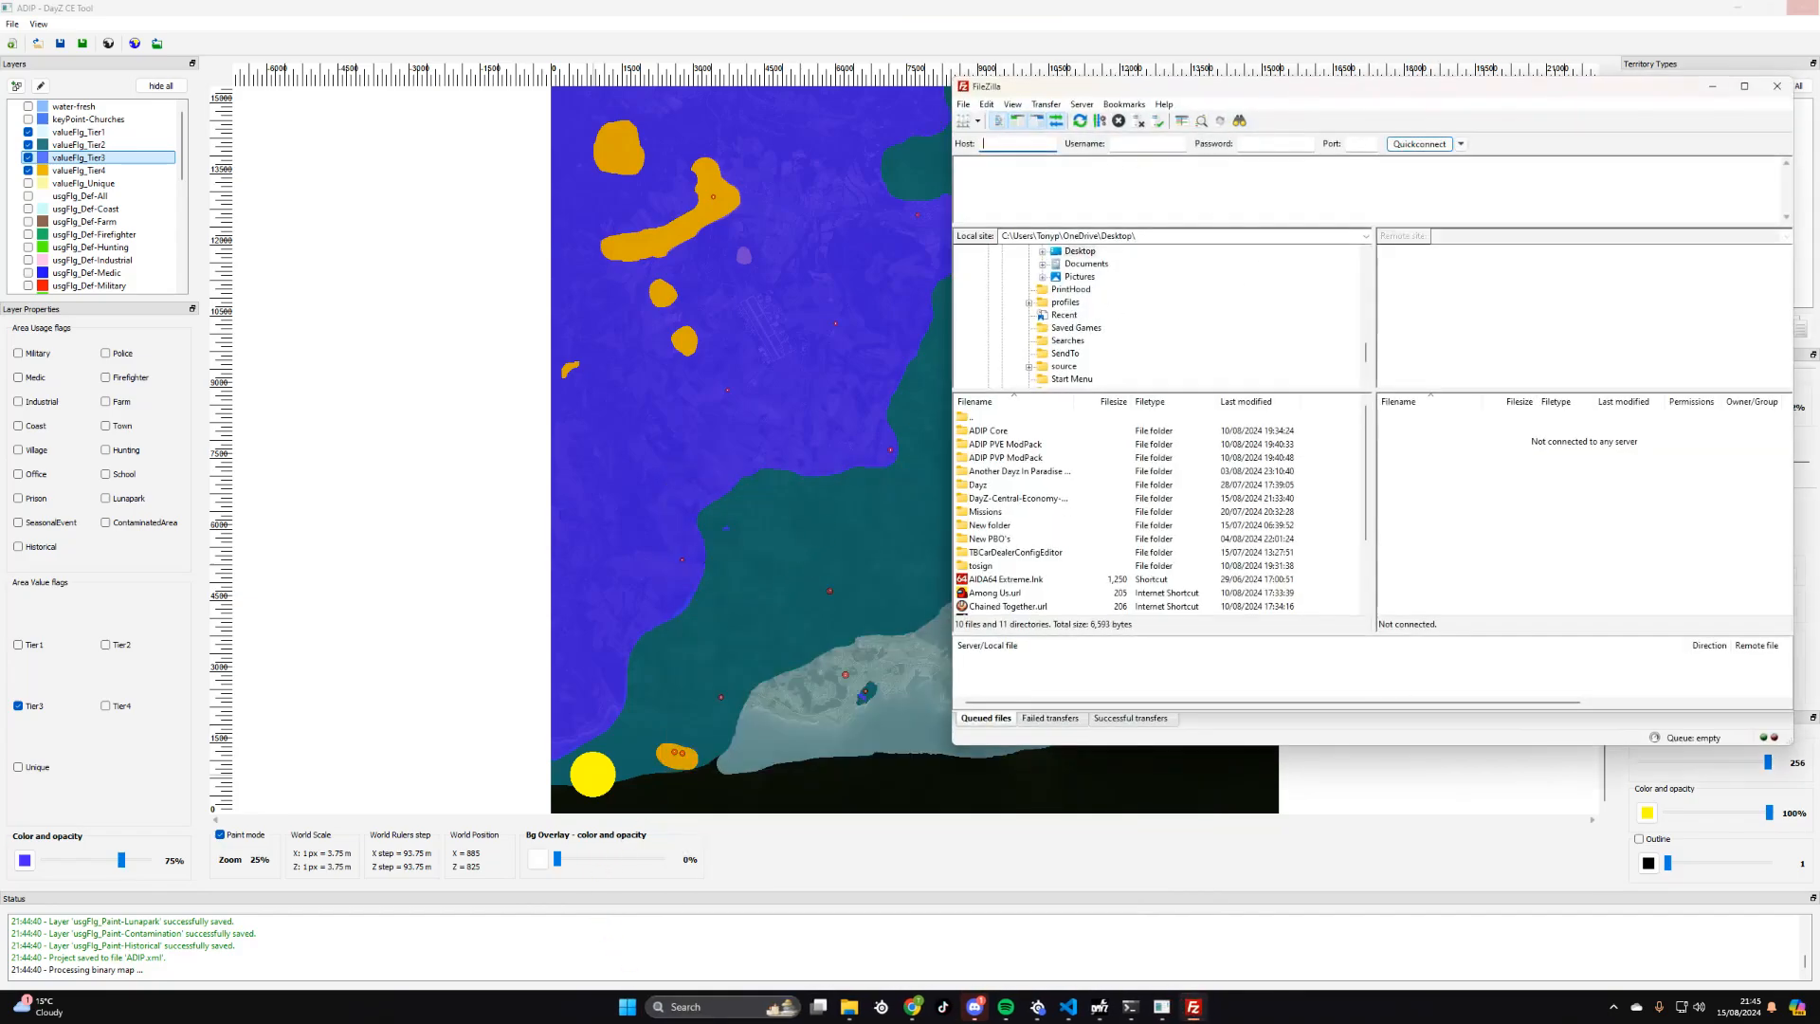
pyautogui.click(1460, 143)
pyautogui.click(1518, 187)
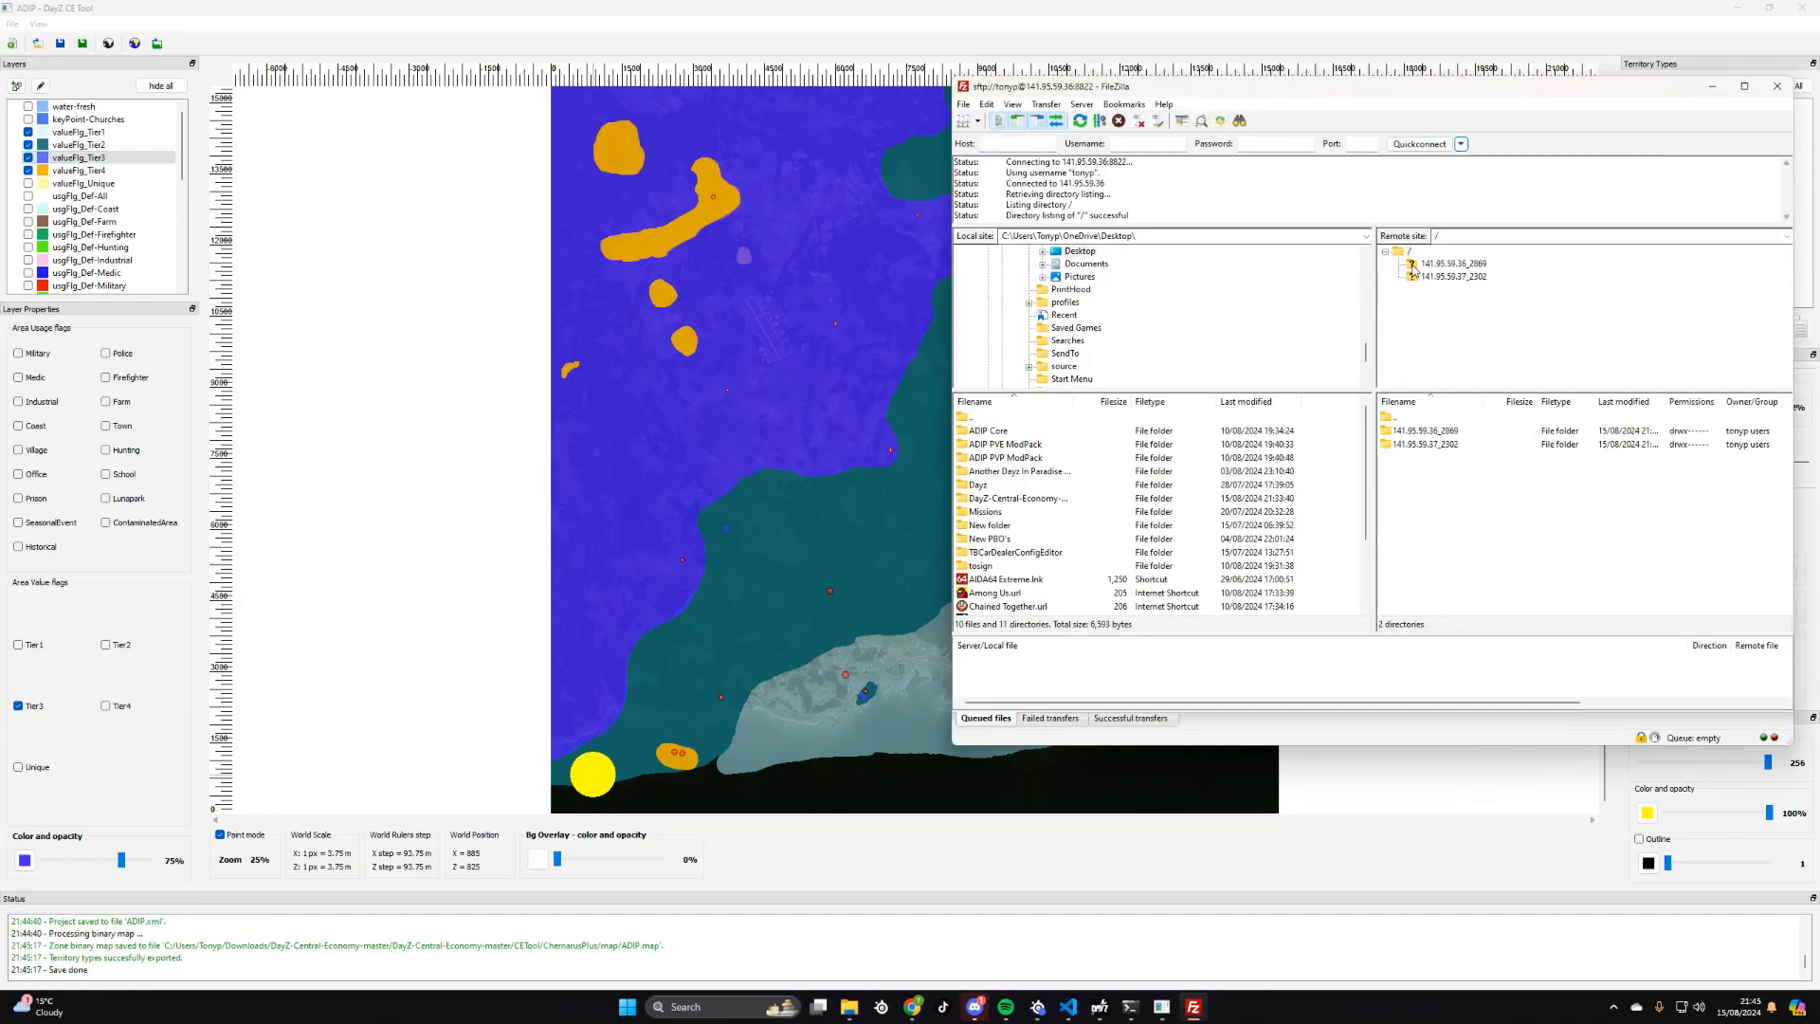
# - Open the mpmissions/ADIP.chernarusplus folder inside the first server directory on the remote site
pyautogui.click(1412, 268)
pyautogui.scroll(-6, 1469, 337)
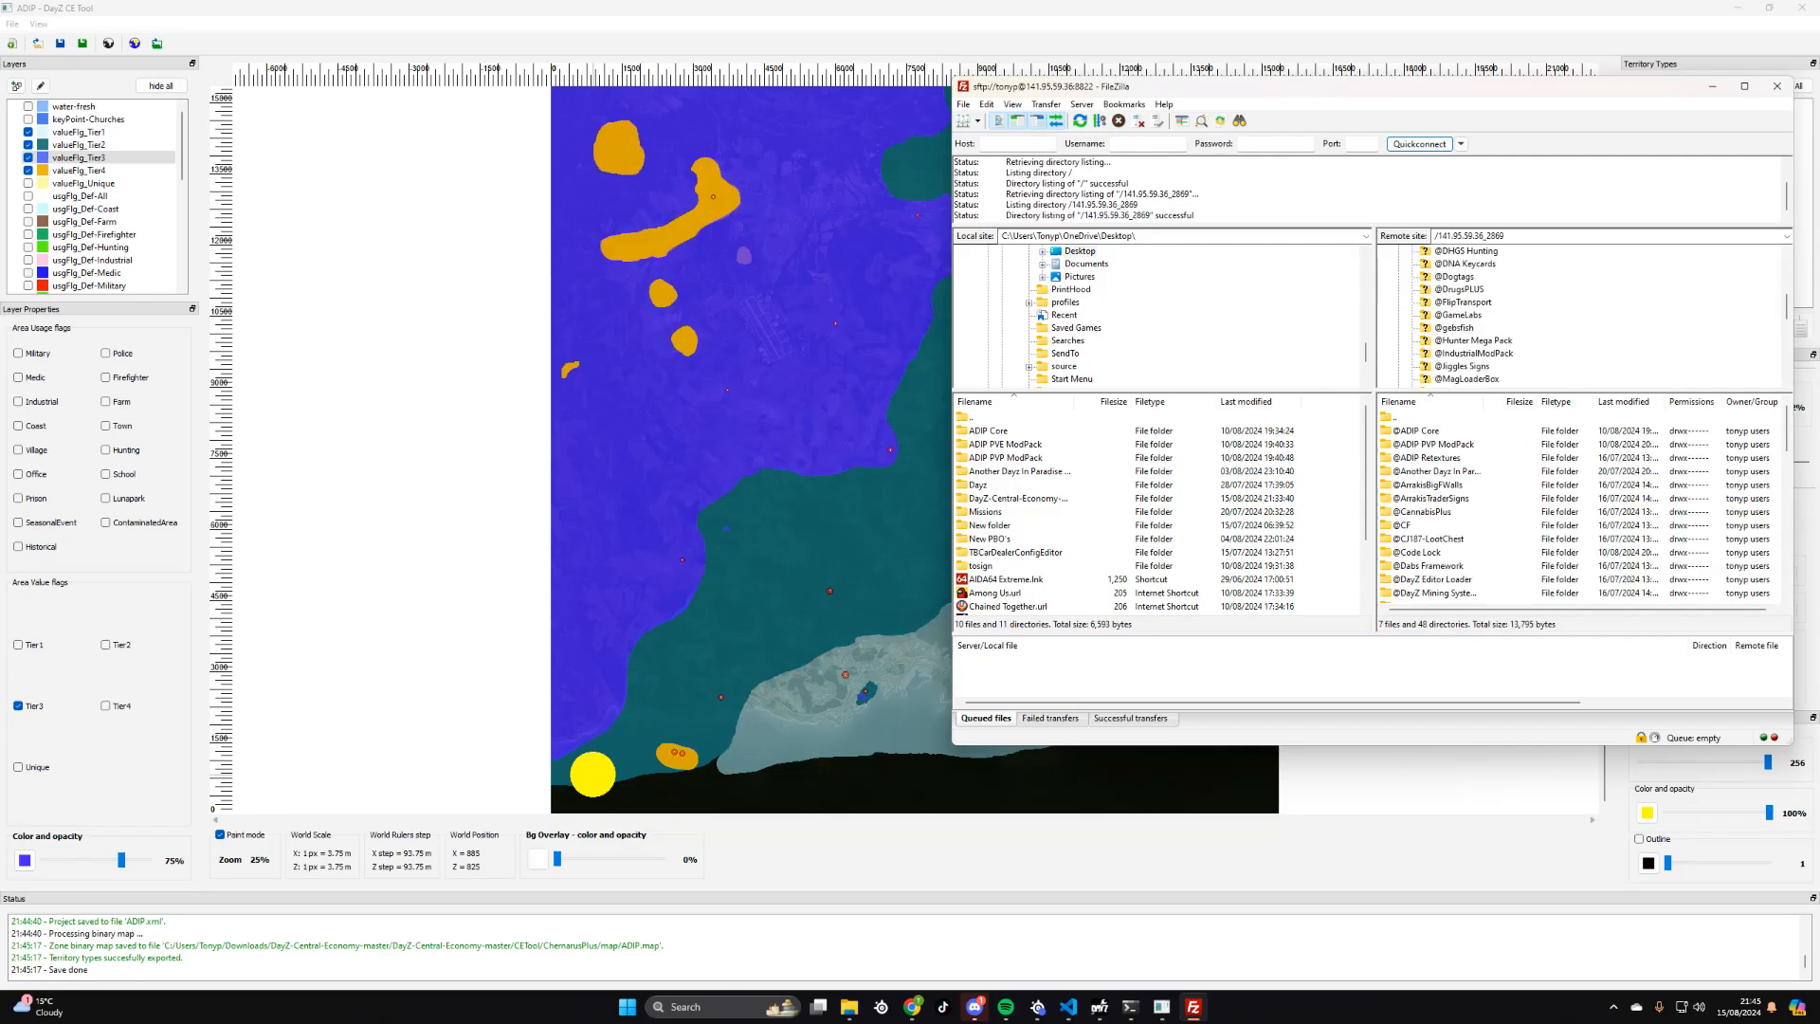
pyautogui.scroll(-1, 1478, 314)
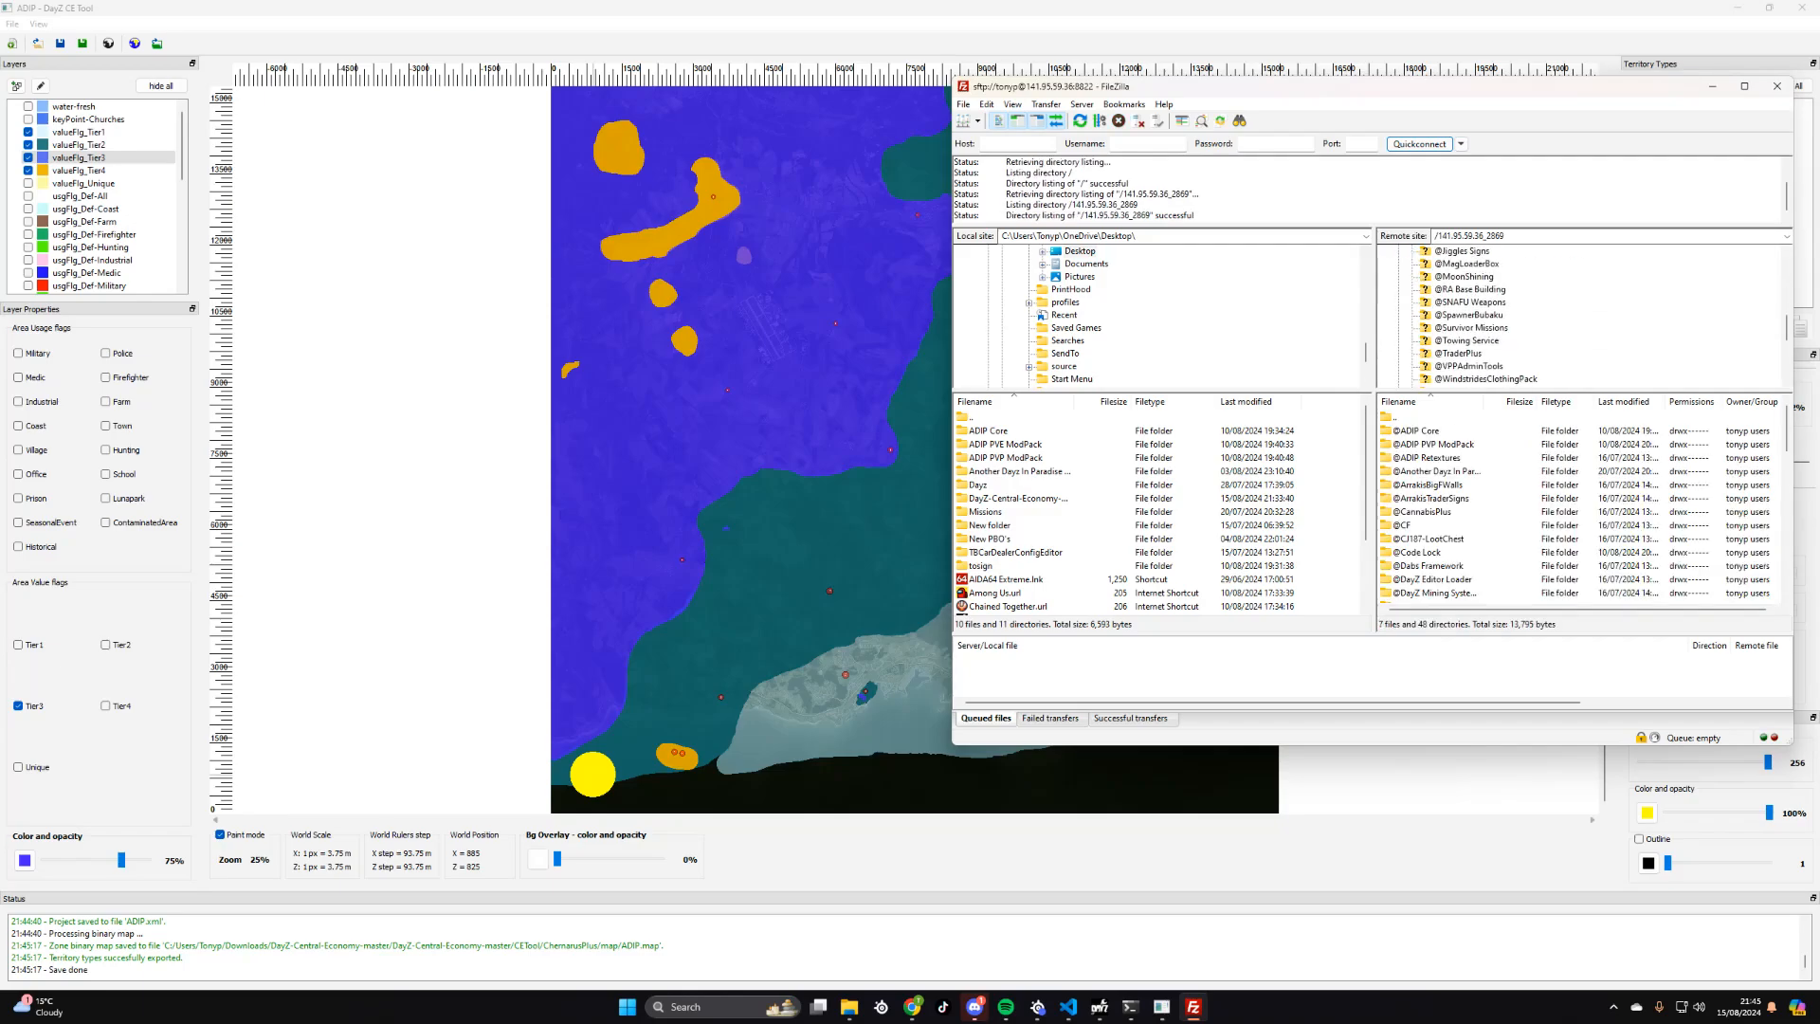
pyautogui.scroll(3, 1441, 331)
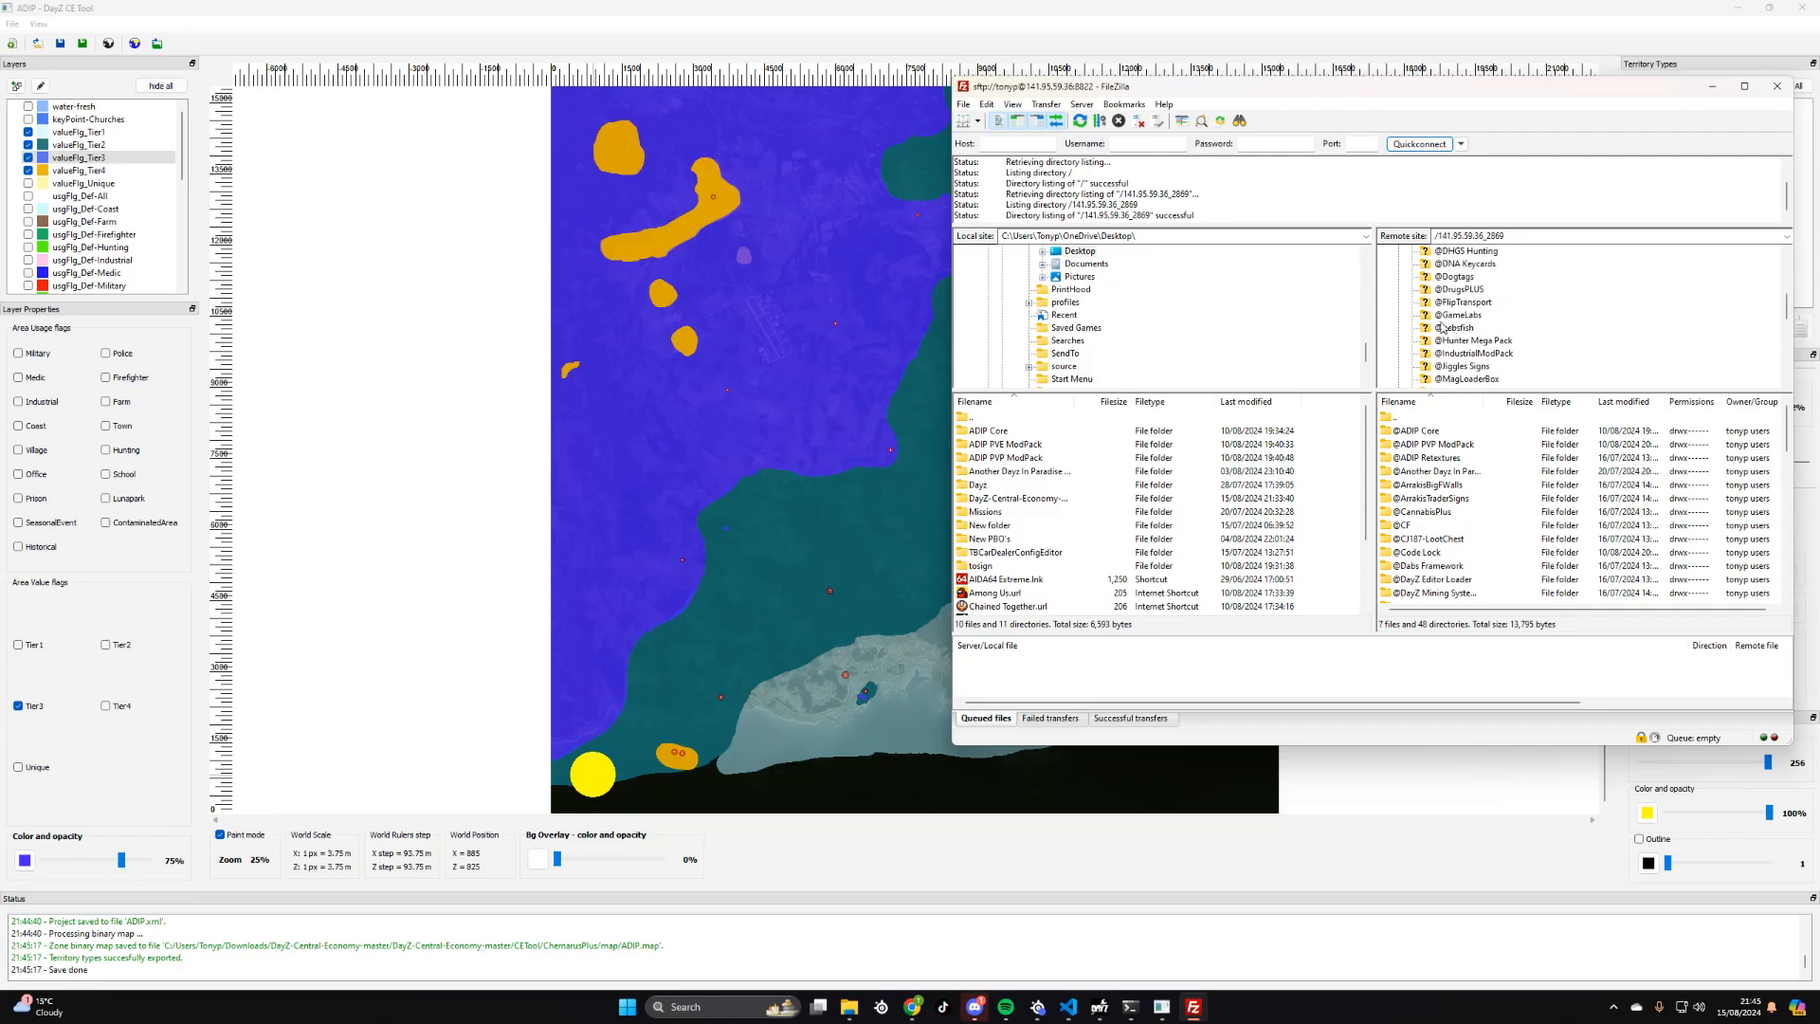
pyautogui.scroll(-1, 1460, 333)
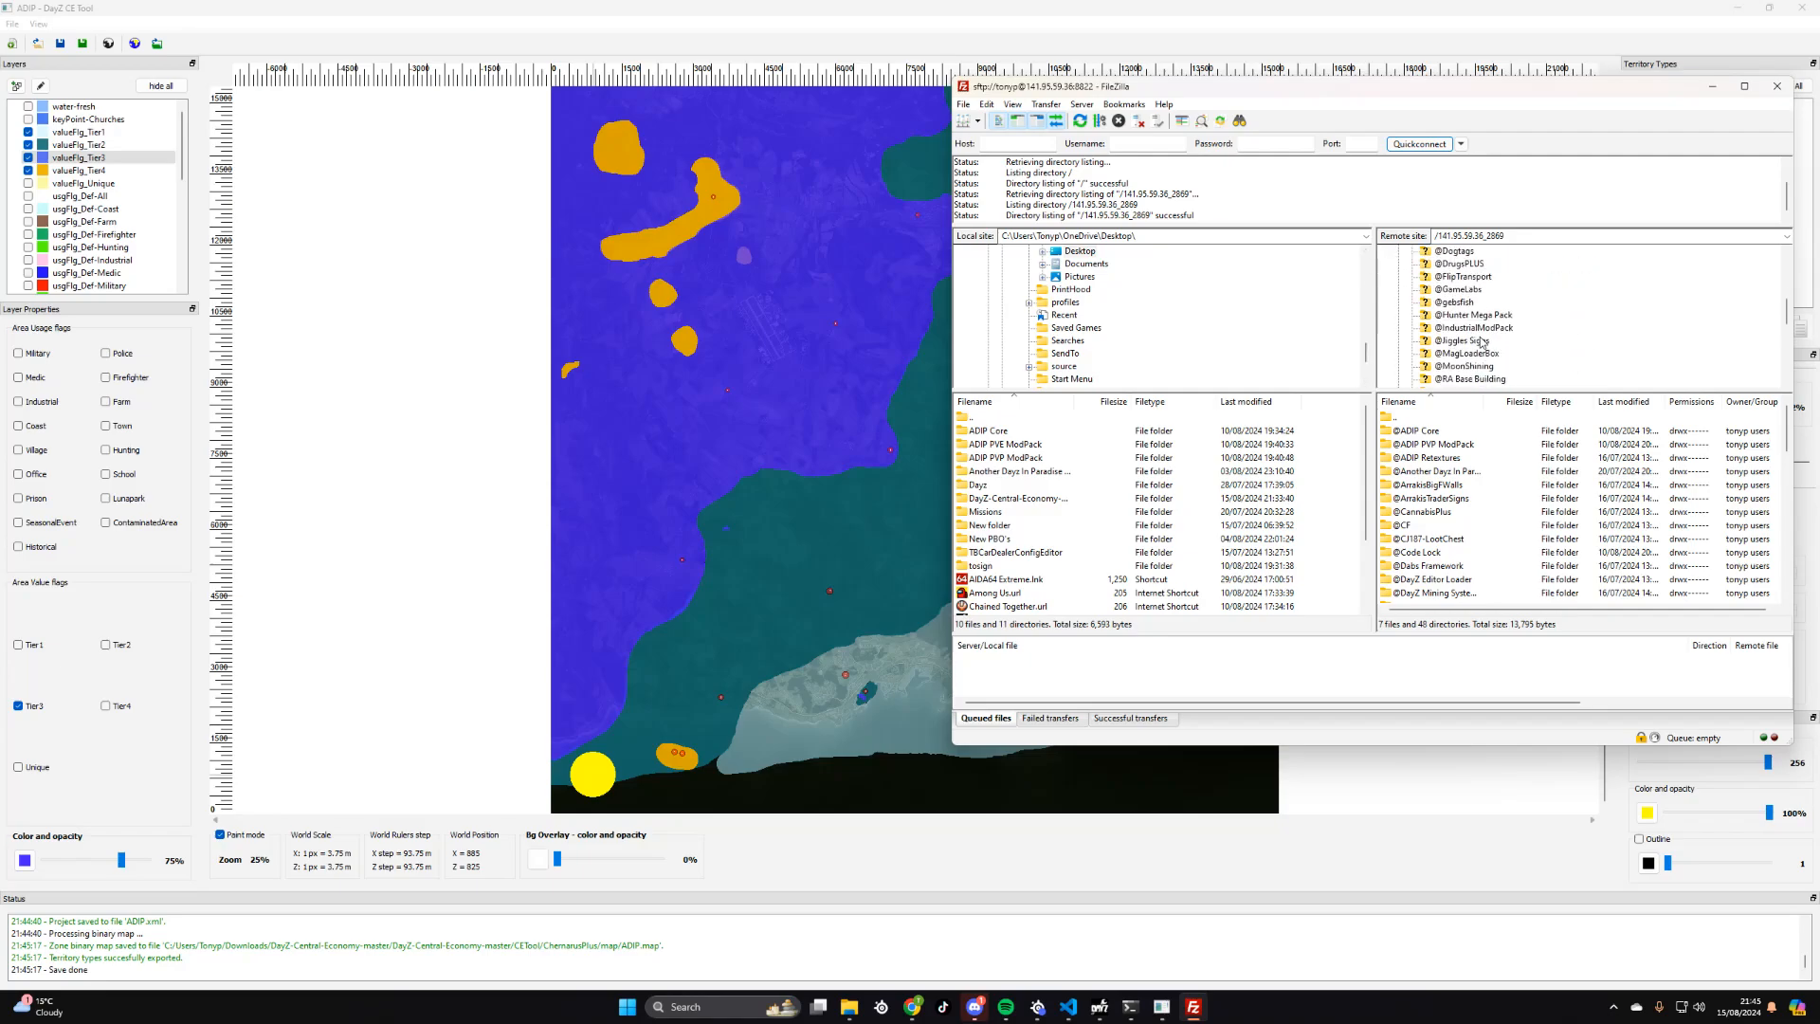
pyautogui.scroll(-6, 1465, 341)
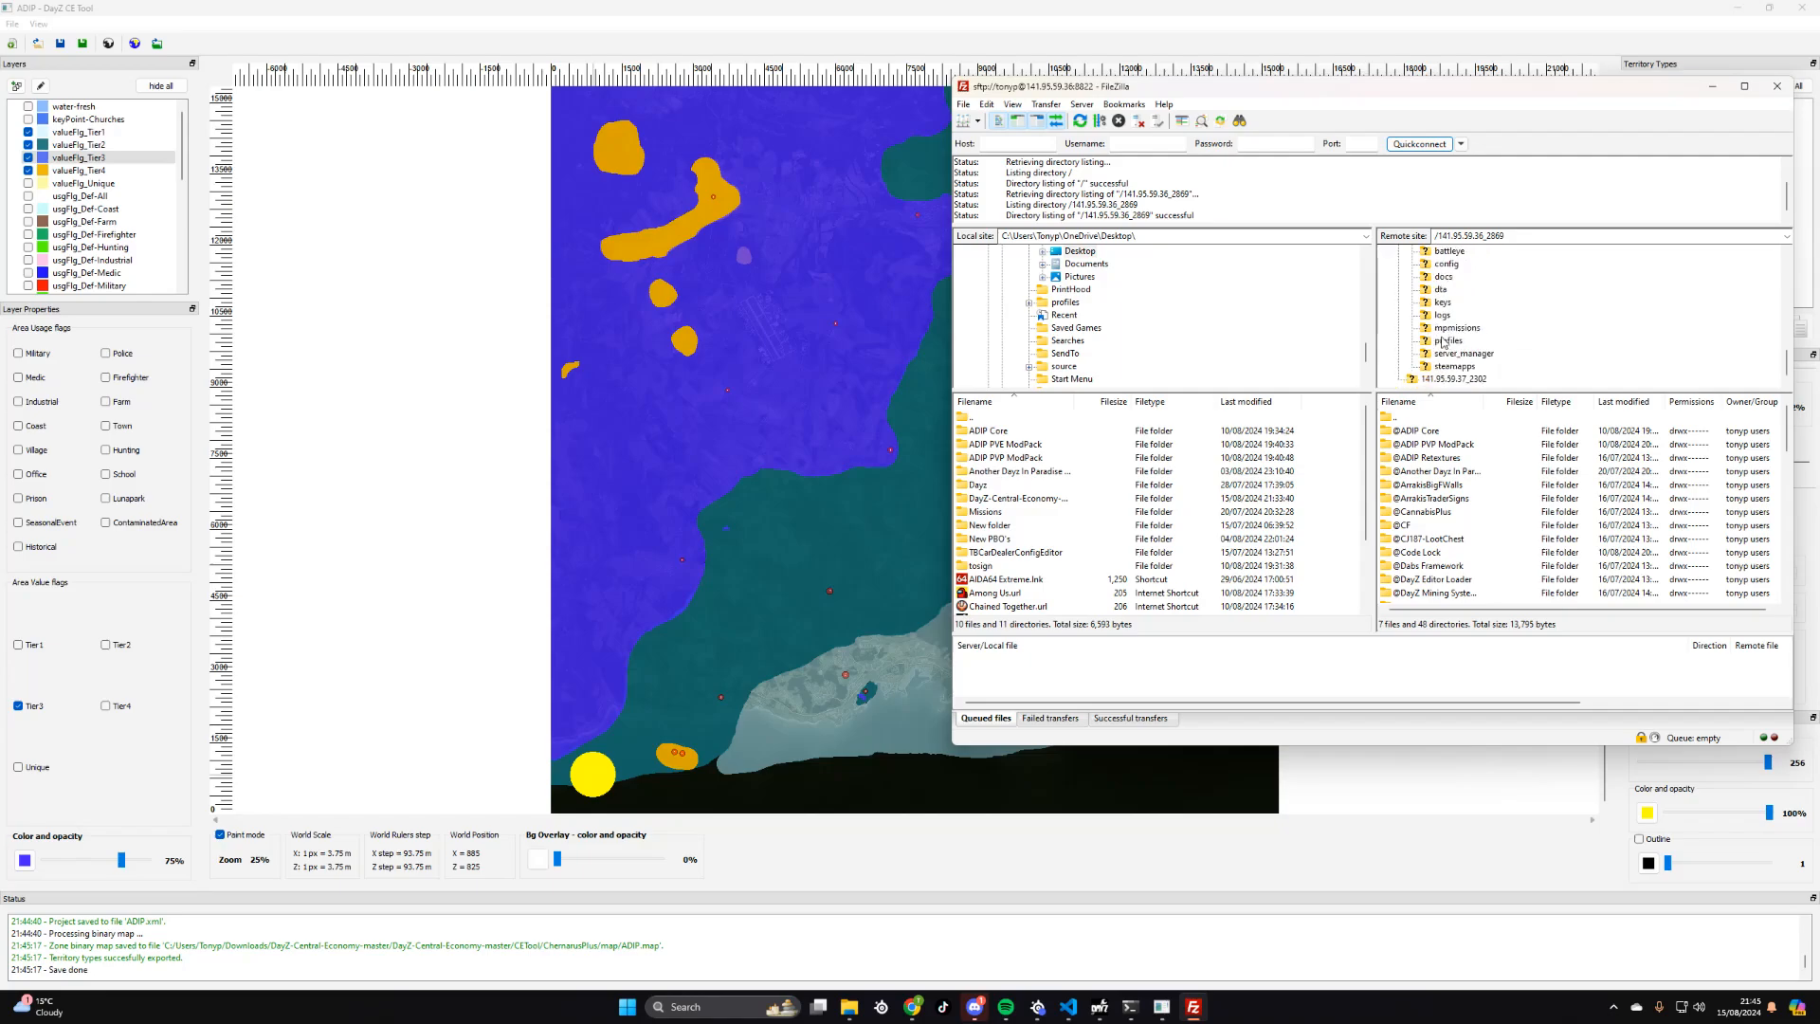
pyautogui.click(1454, 328)
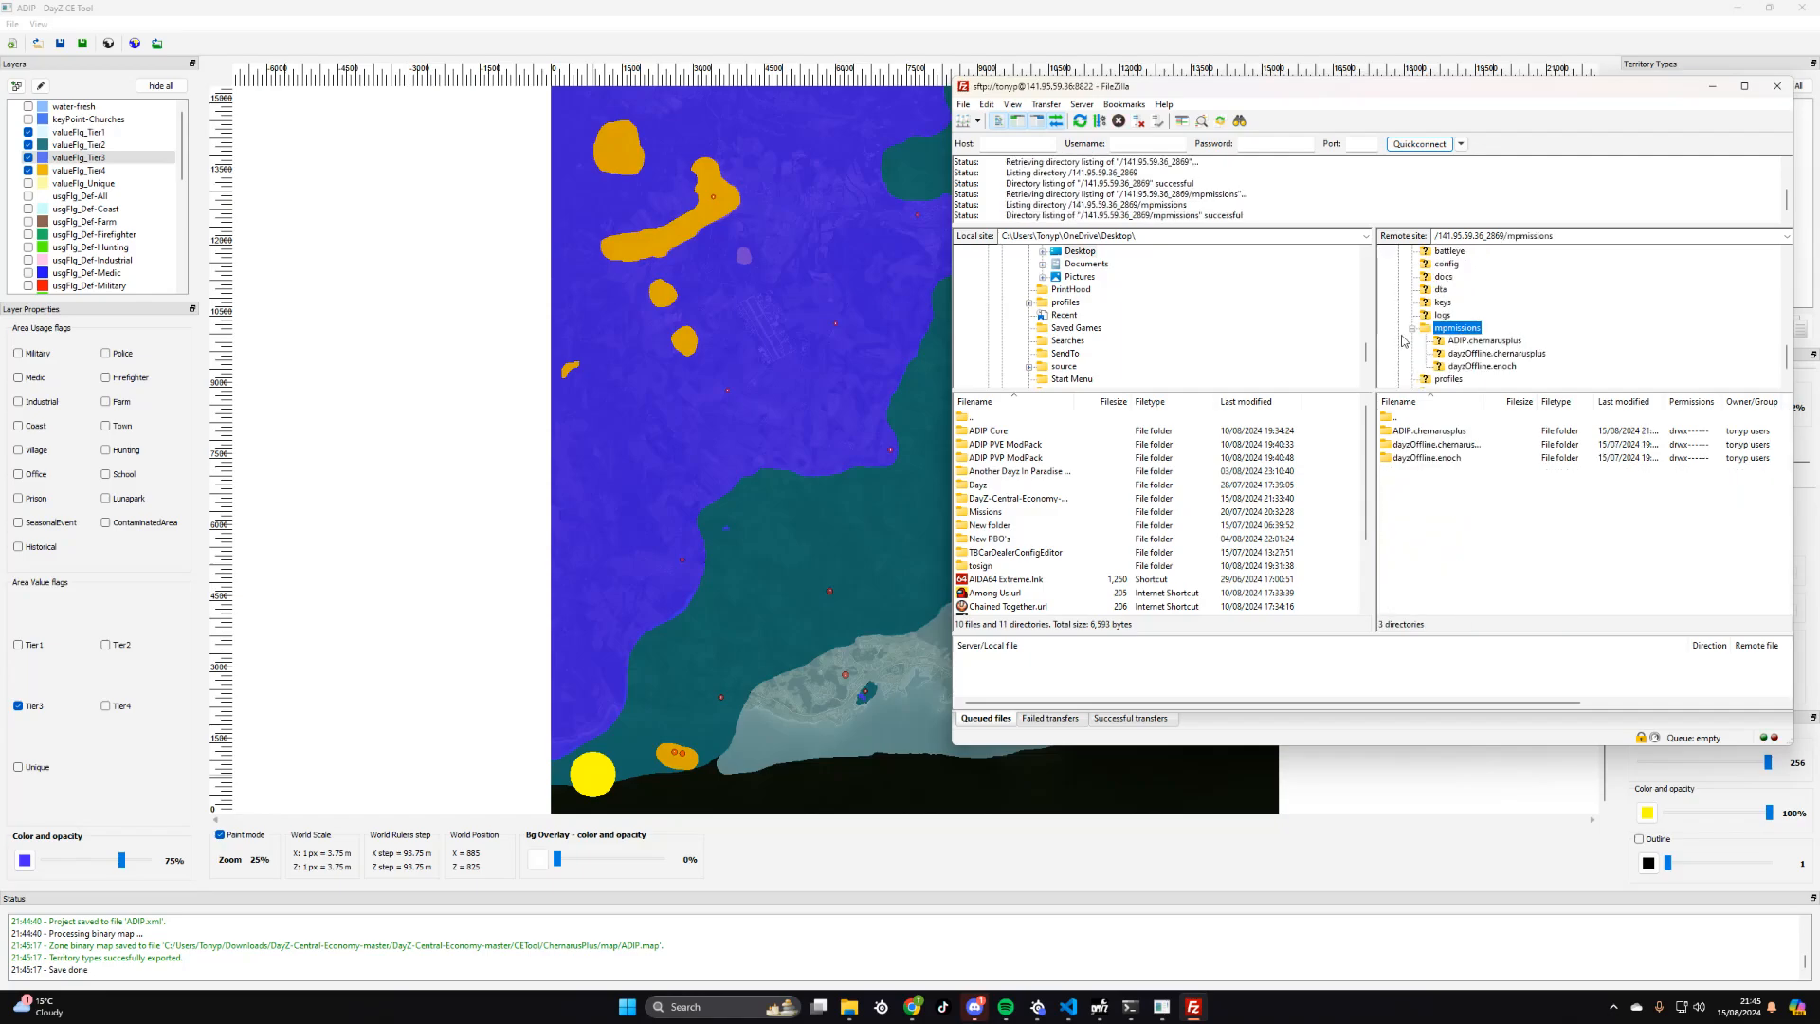
pyautogui.click(1475, 341)
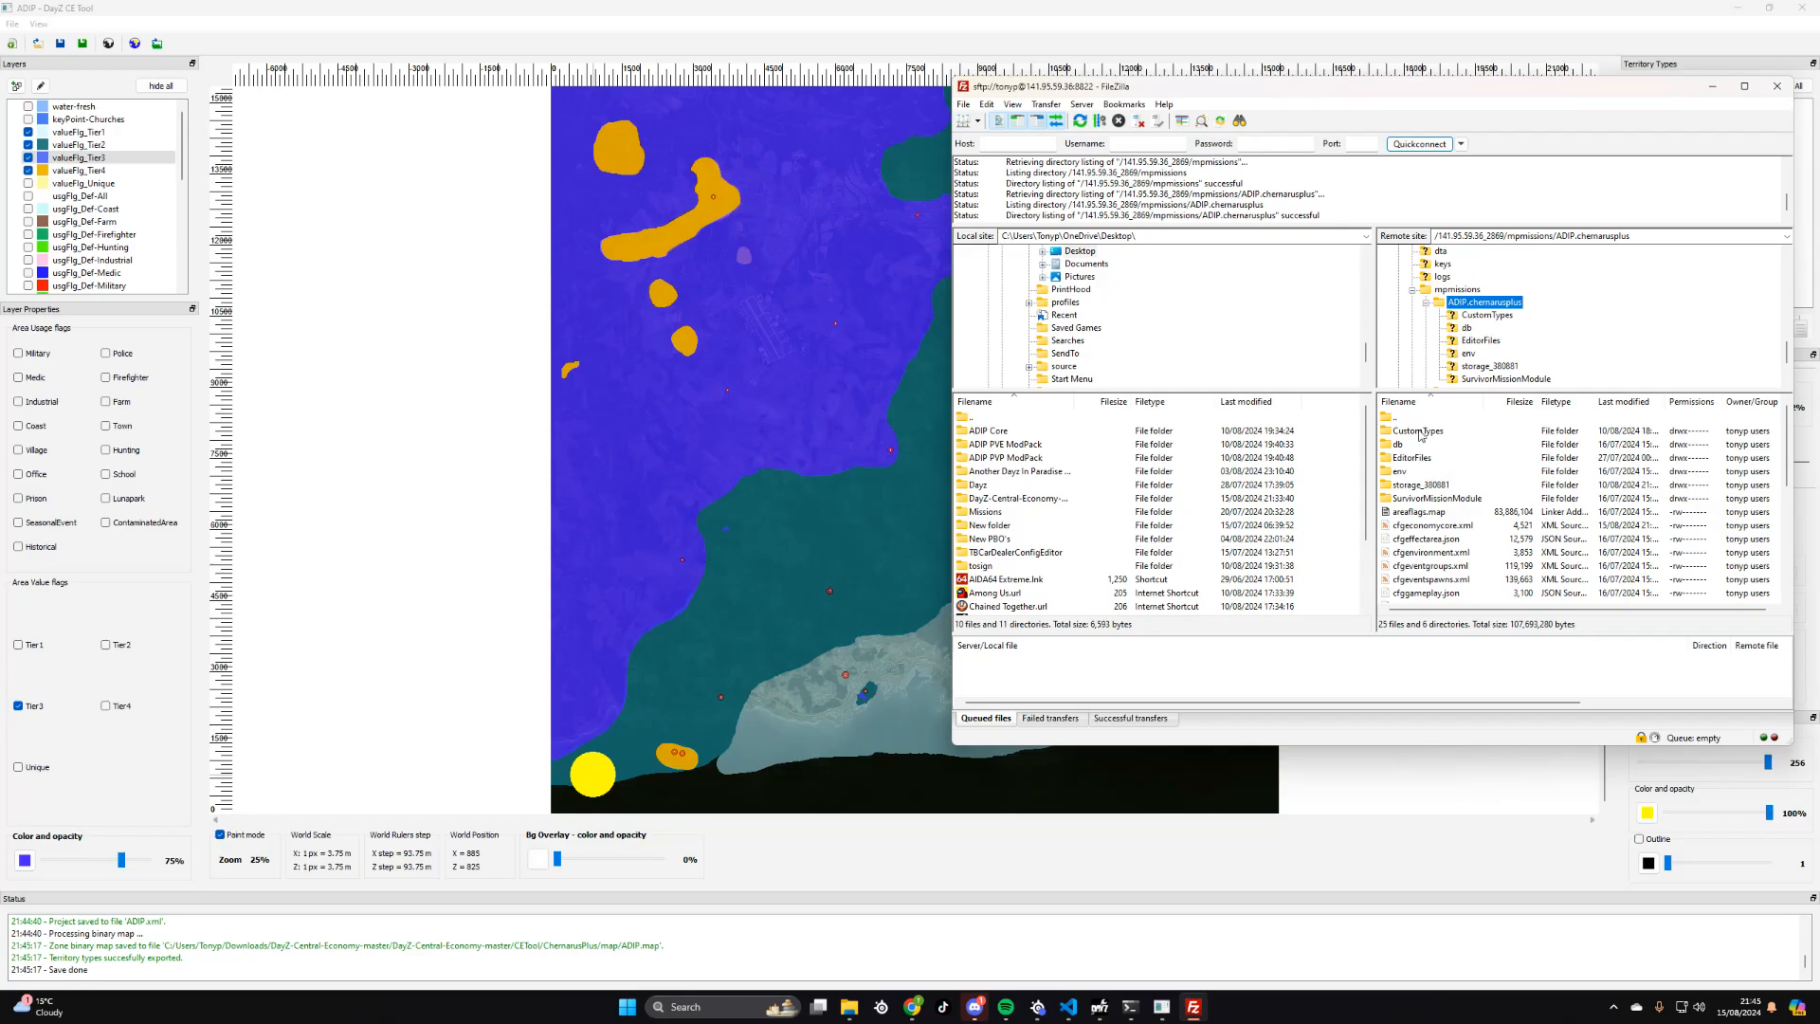
# - Download areaflags.map from the remote mission folder to the local Desktop folder
pyautogui.click(1437, 516)
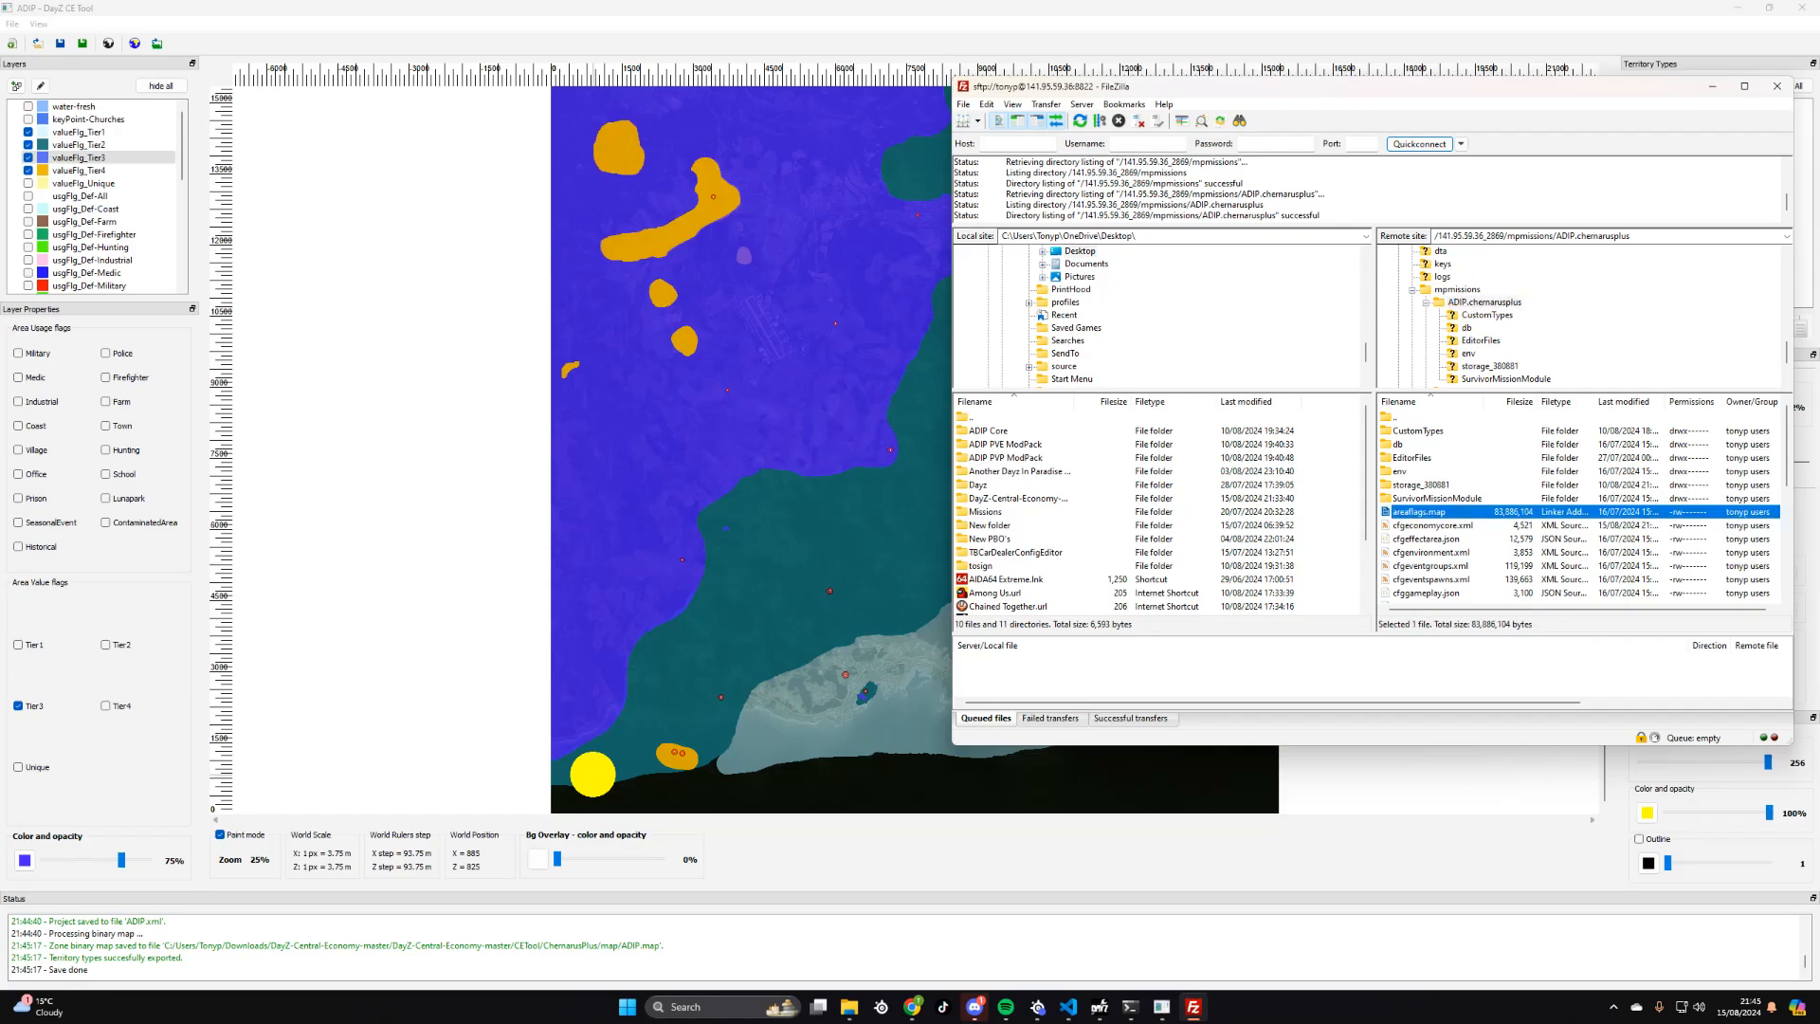
pyautogui.rightClick(1436, 517)
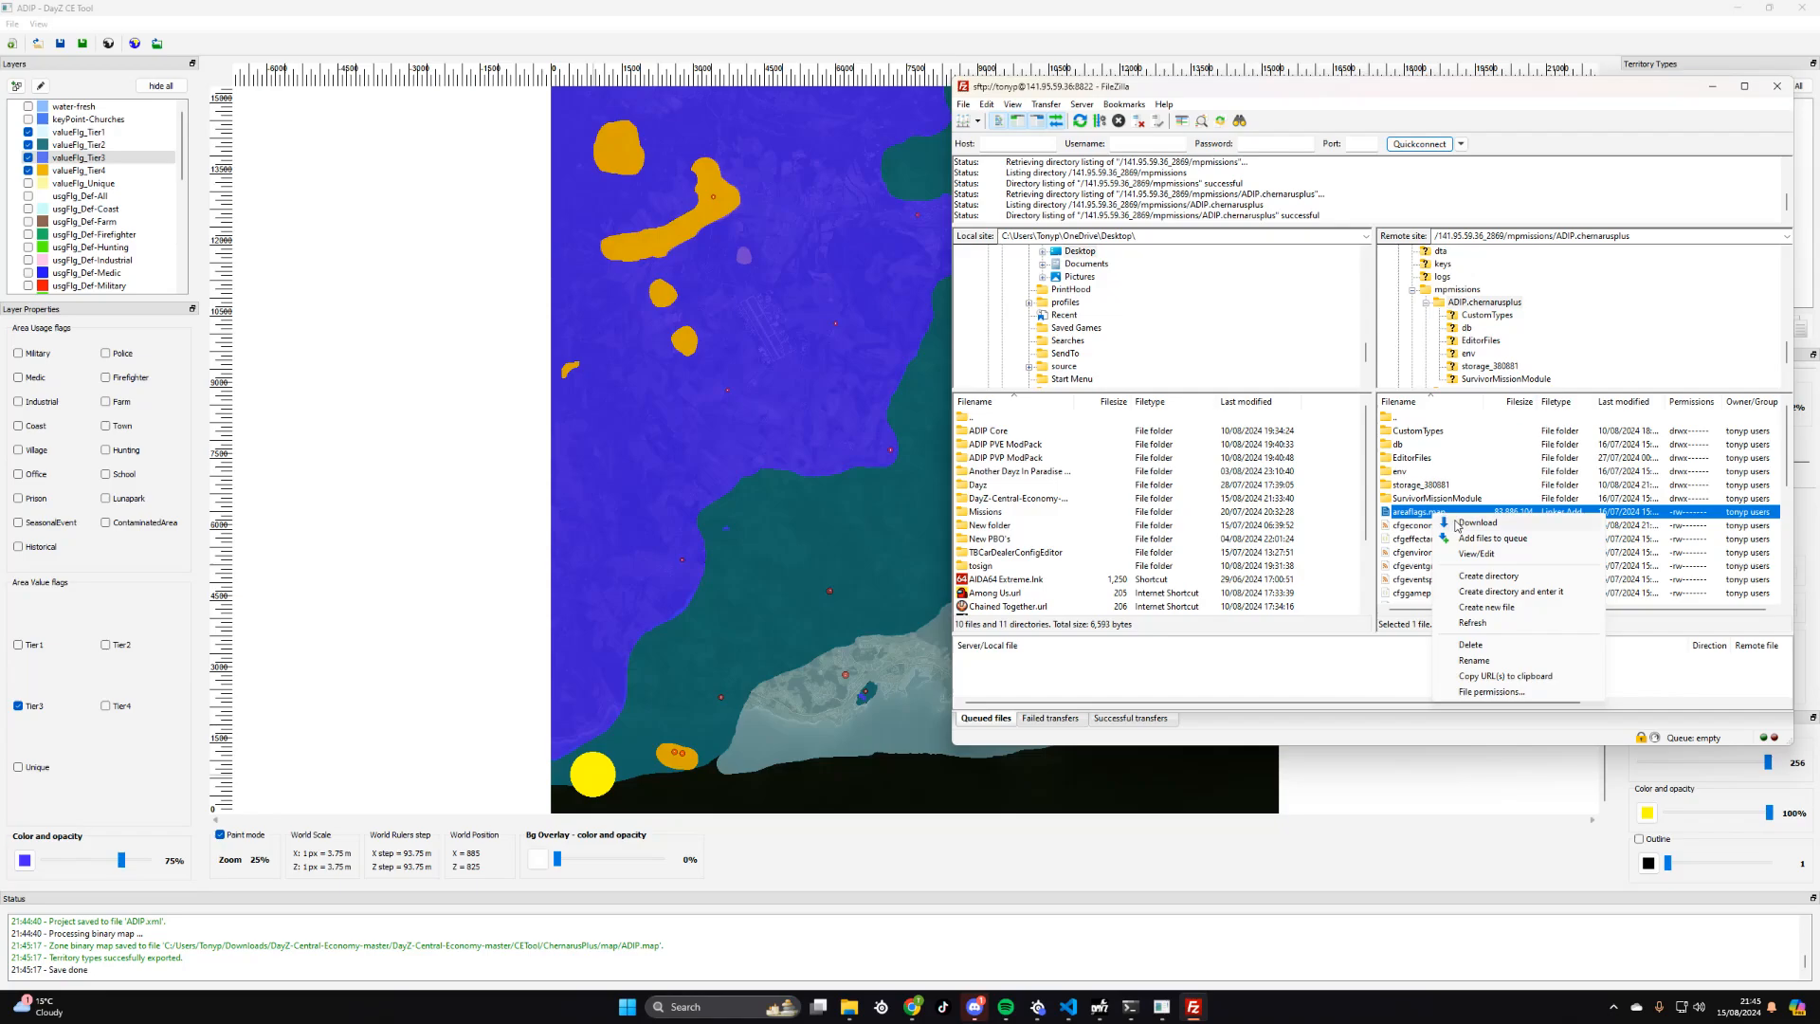
pyautogui.click(1476, 523)
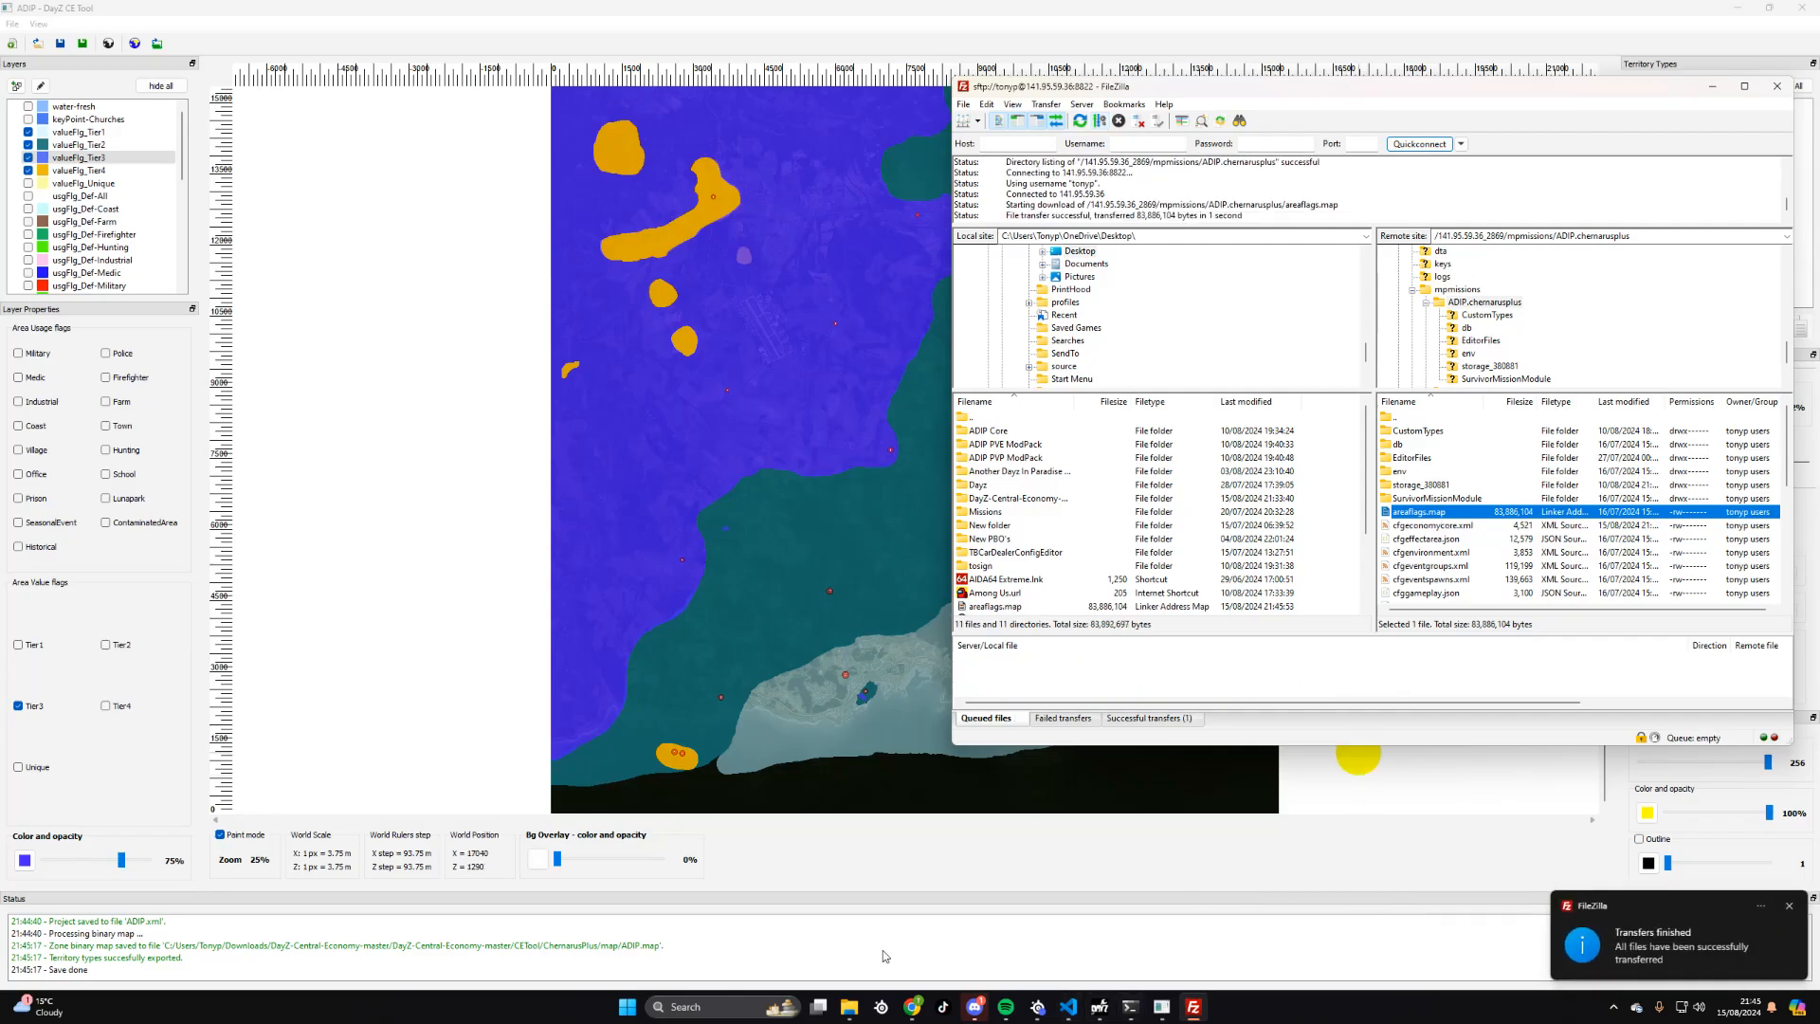
# - Show the Downloads folder in File Explorer beside FileZilla and copy the server's areaflags.map into it
pyautogui.click(849, 1007)
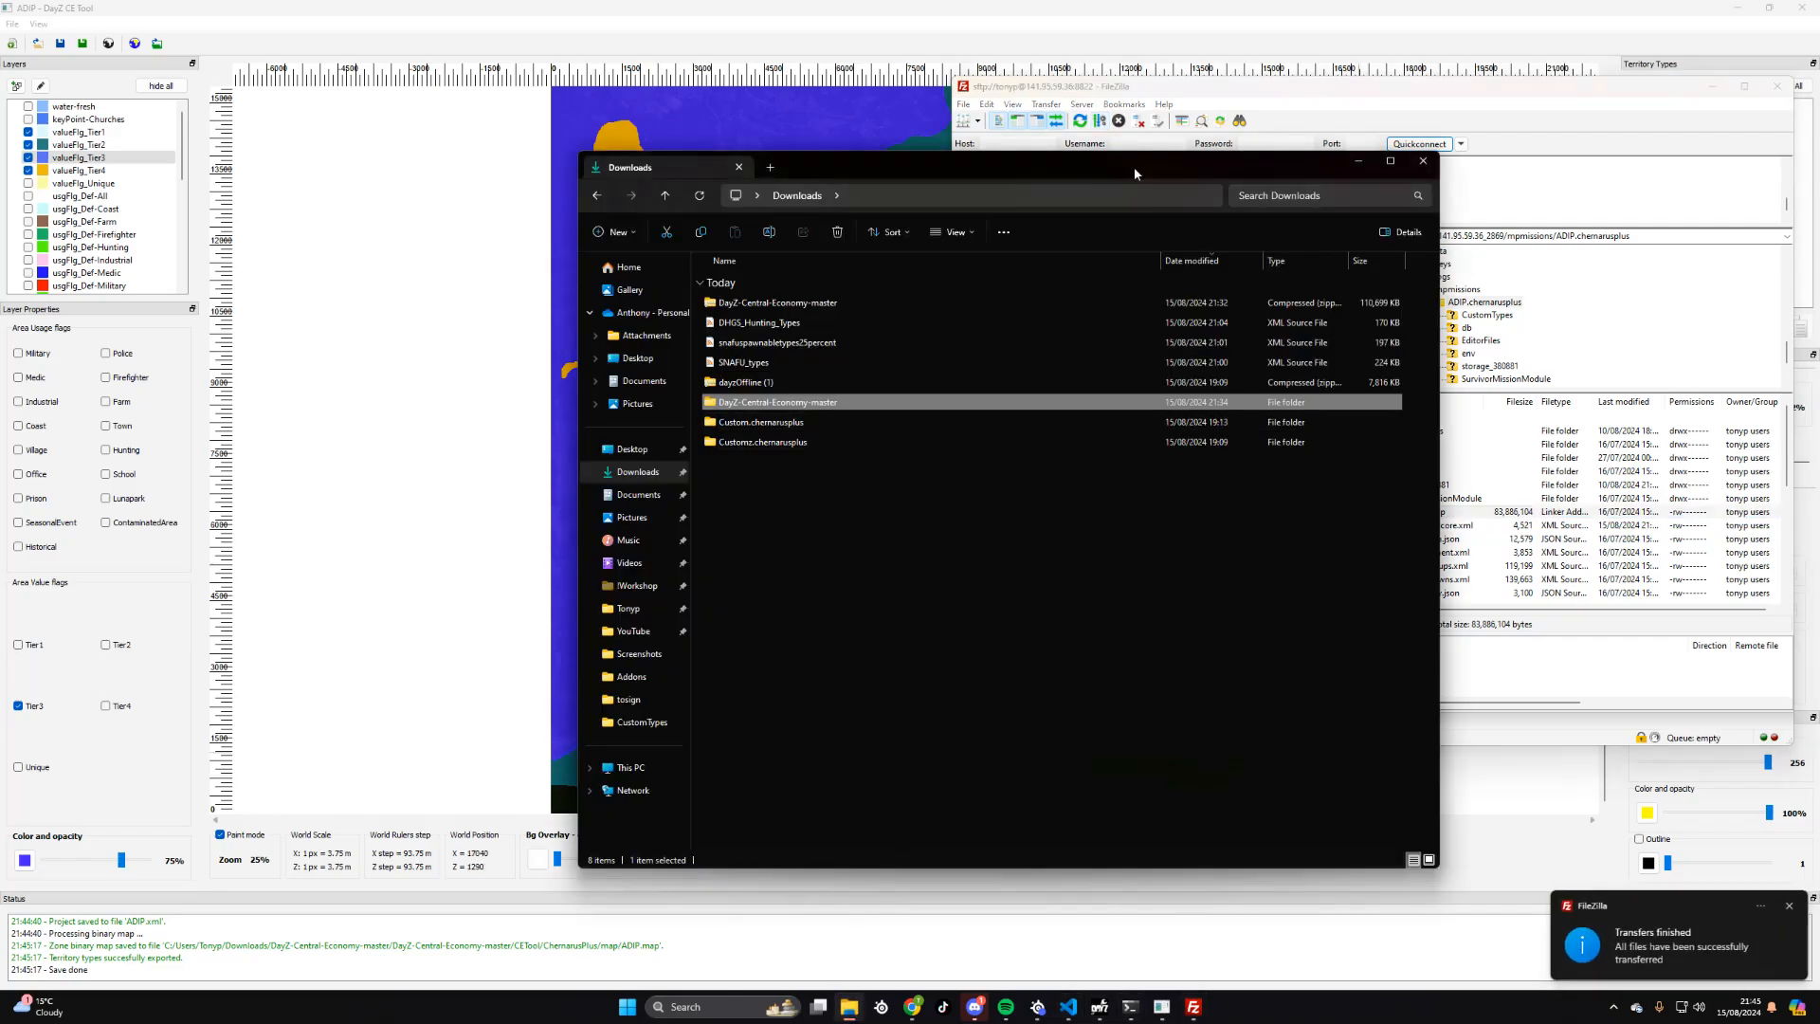
pyautogui.moveTo(1134, 167); pyautogui.dragTo(750, 105)
pyautogui.click(245, 417)
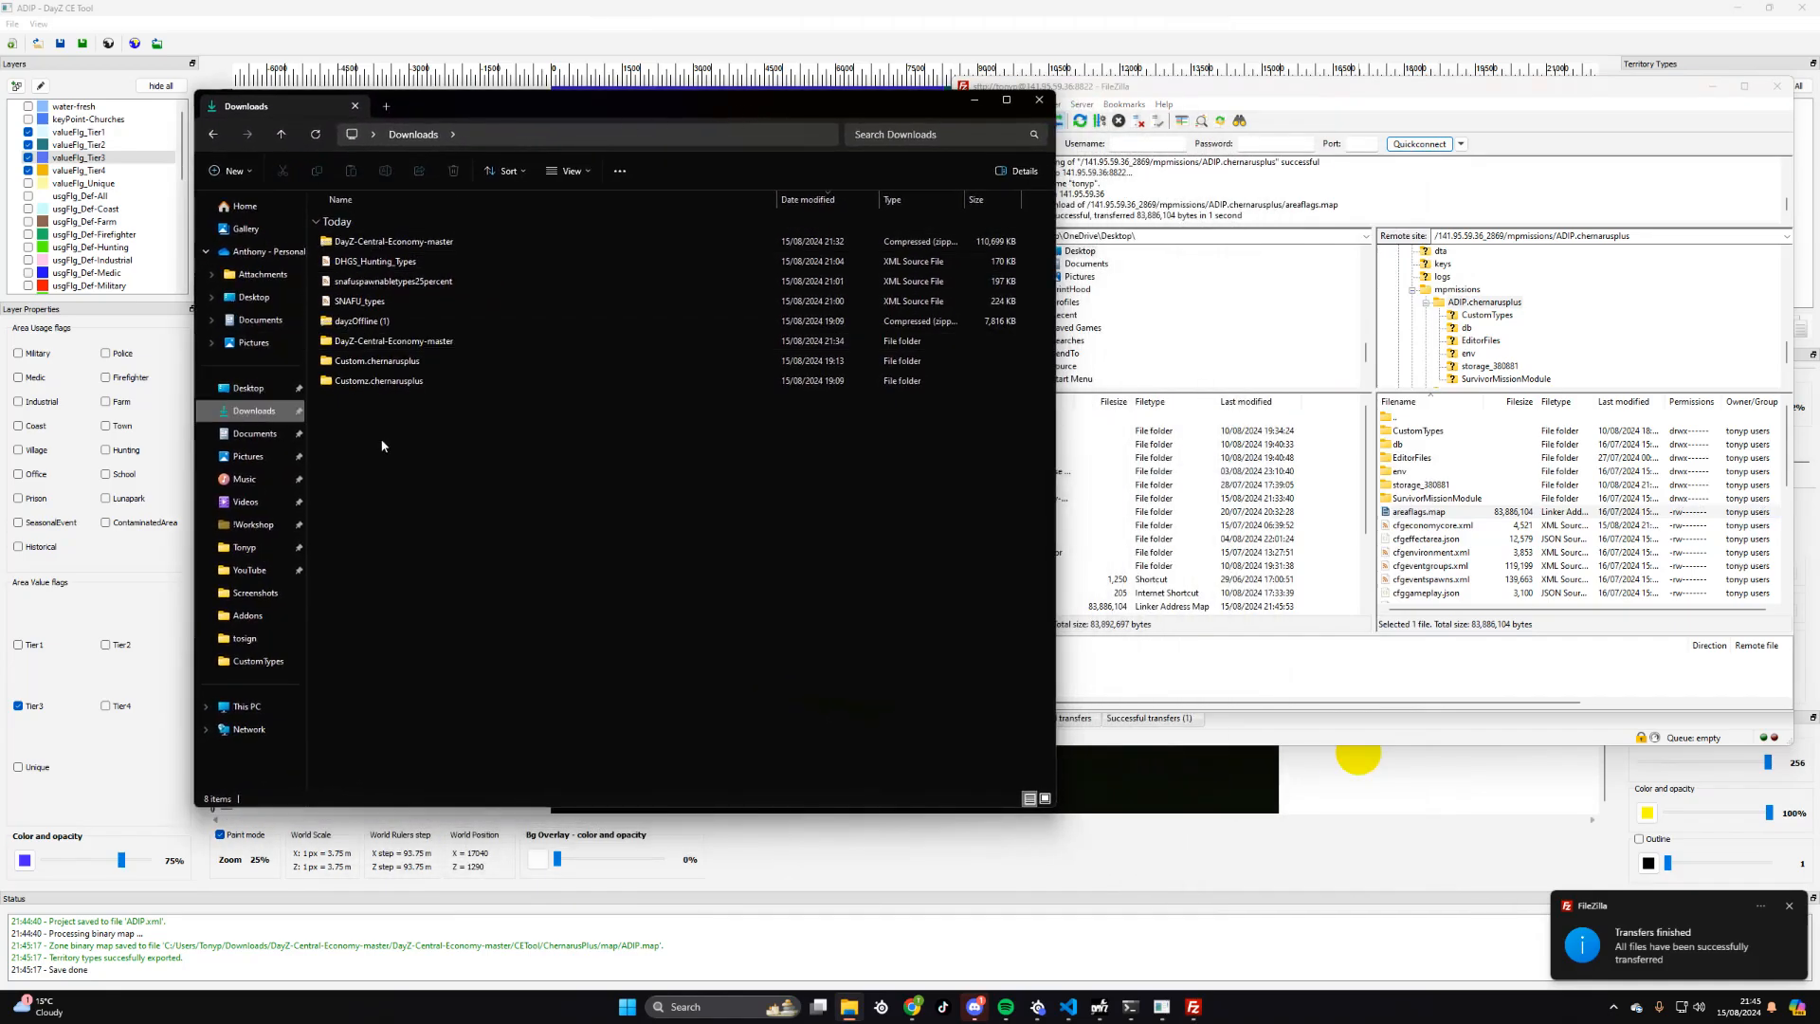
pyautogui.click(1419, 513)
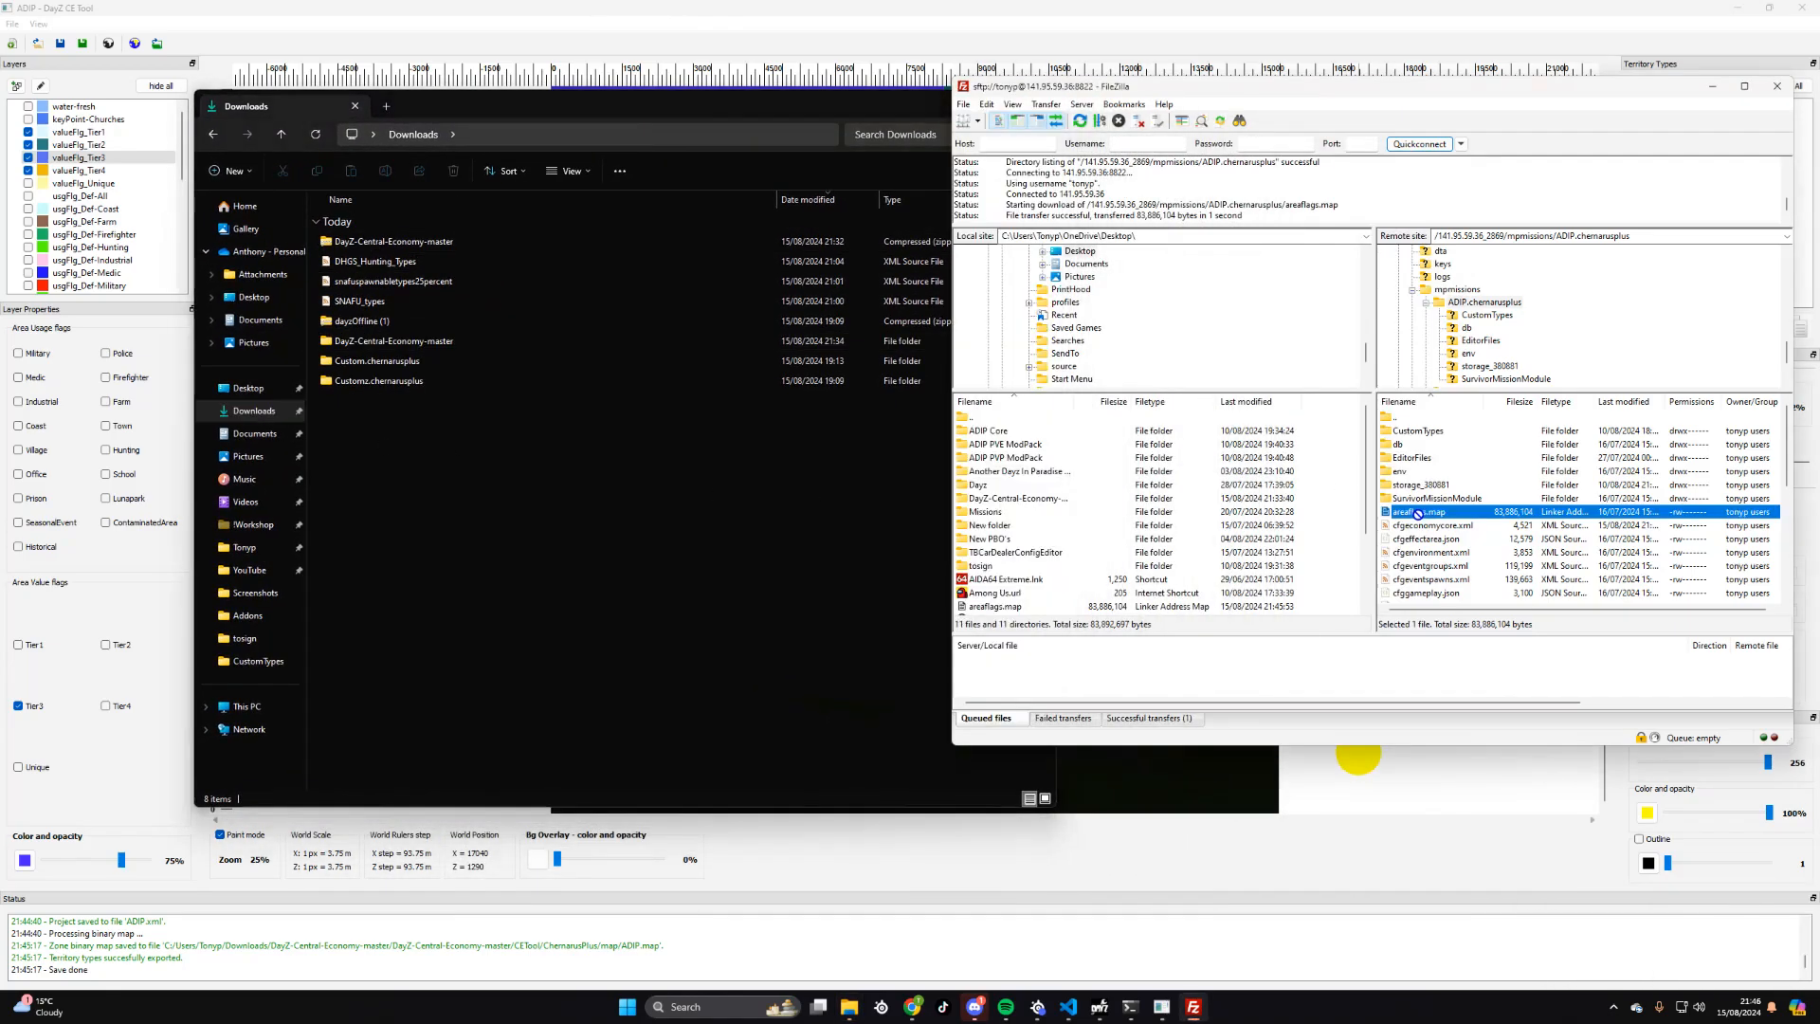
pyautogui.moveTo(607, 499); pyautogui.dragTo(573, 504)
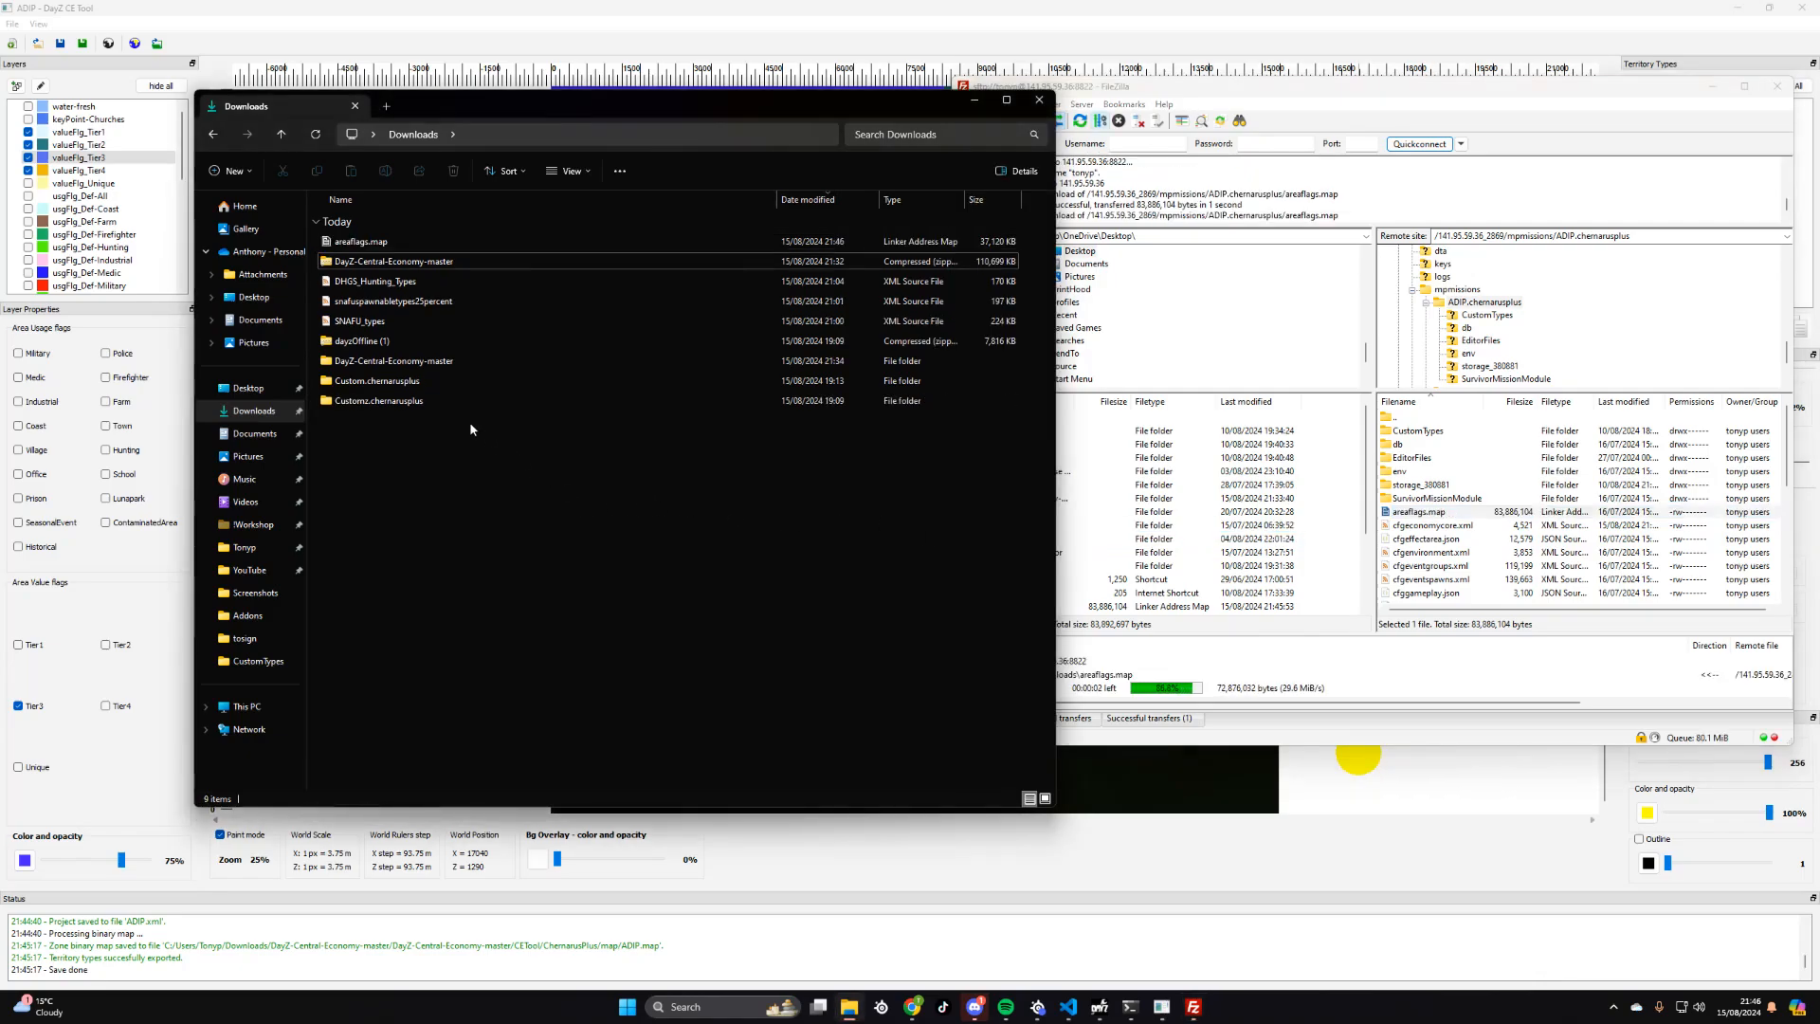
# - Minimise the Downloads window and delete areaflags.map from the remote ADIP.chernarusplus folder in FileZilla
pyautogui.click(975, 99)
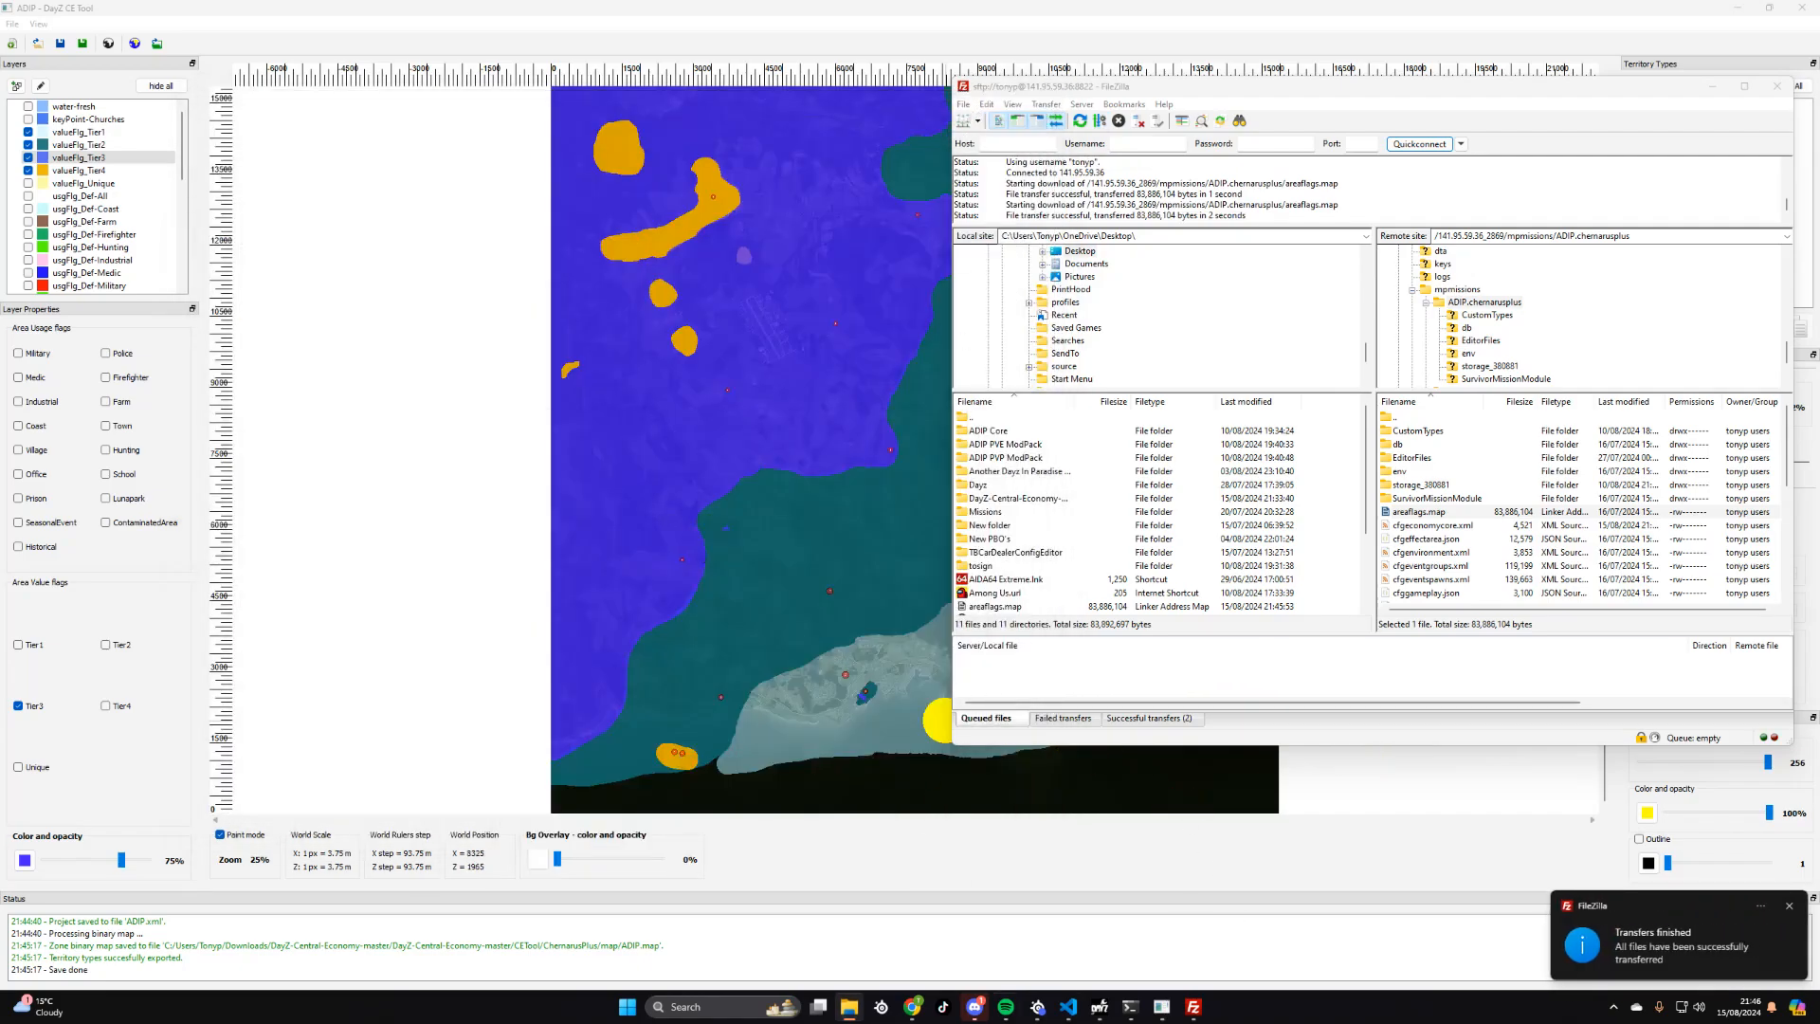
pyautogui.moveTo(853, 1012)
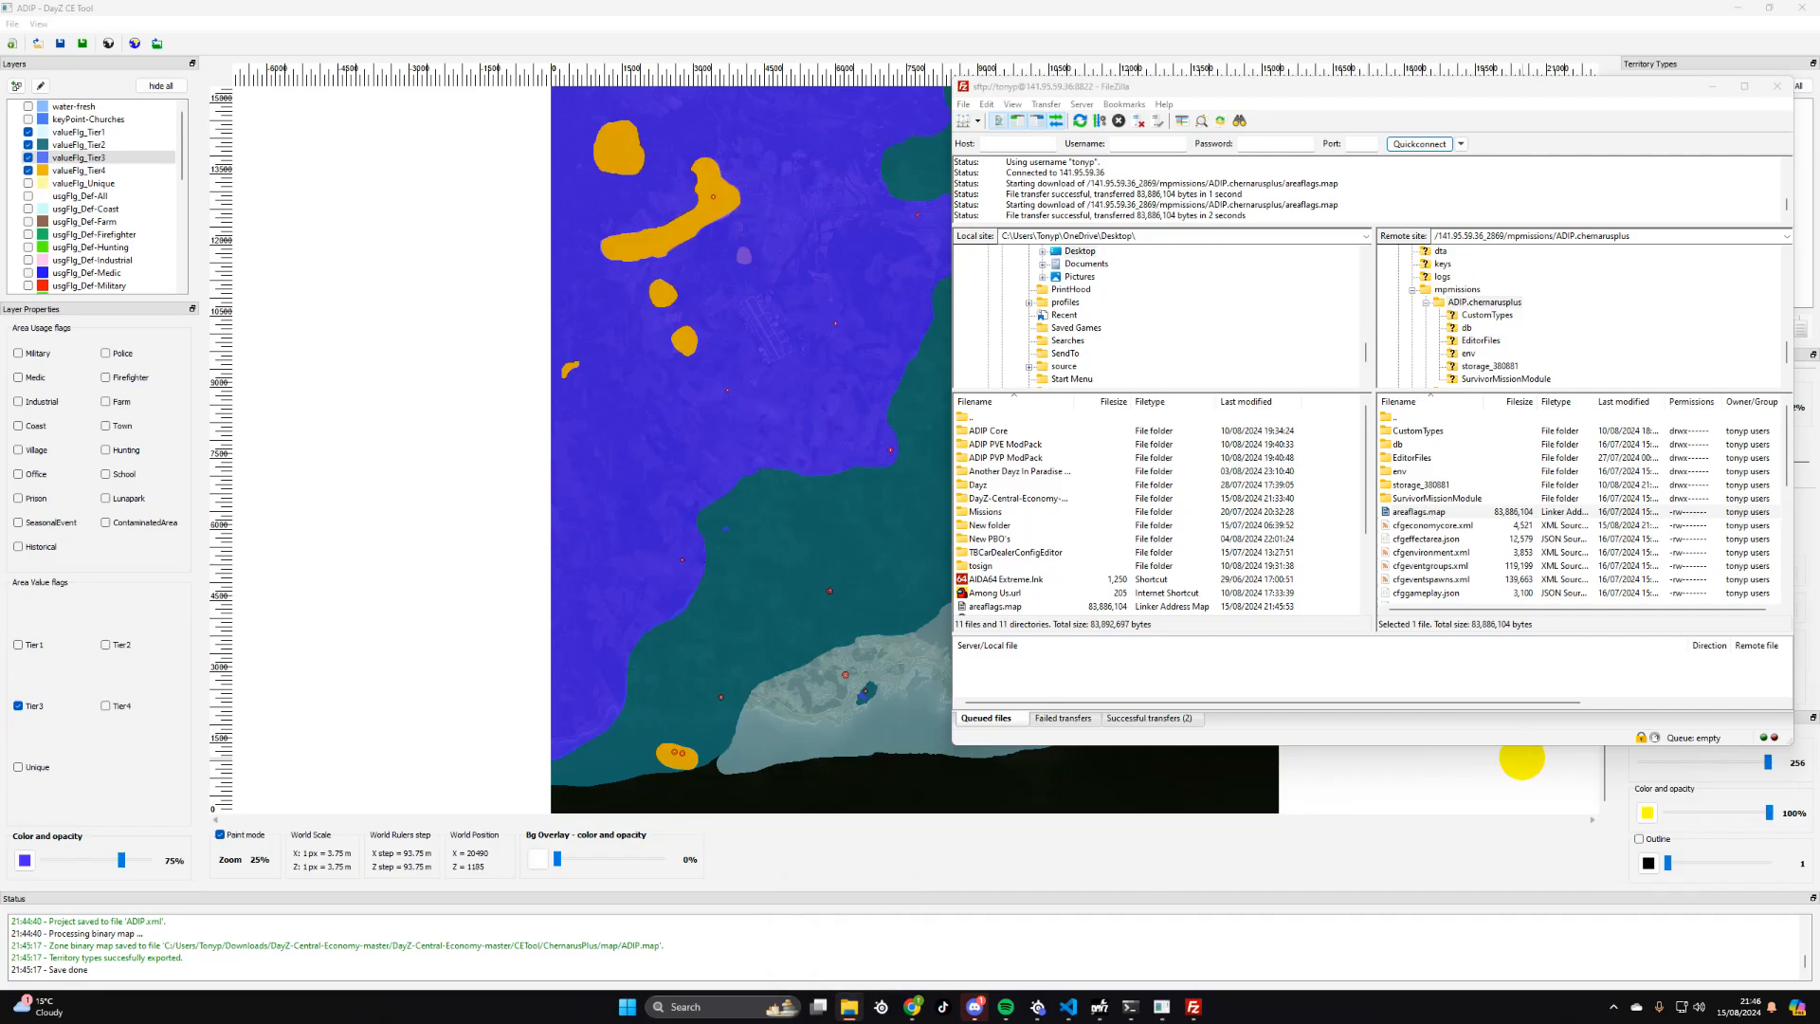
pyautogui.rightClick(1425, 512)
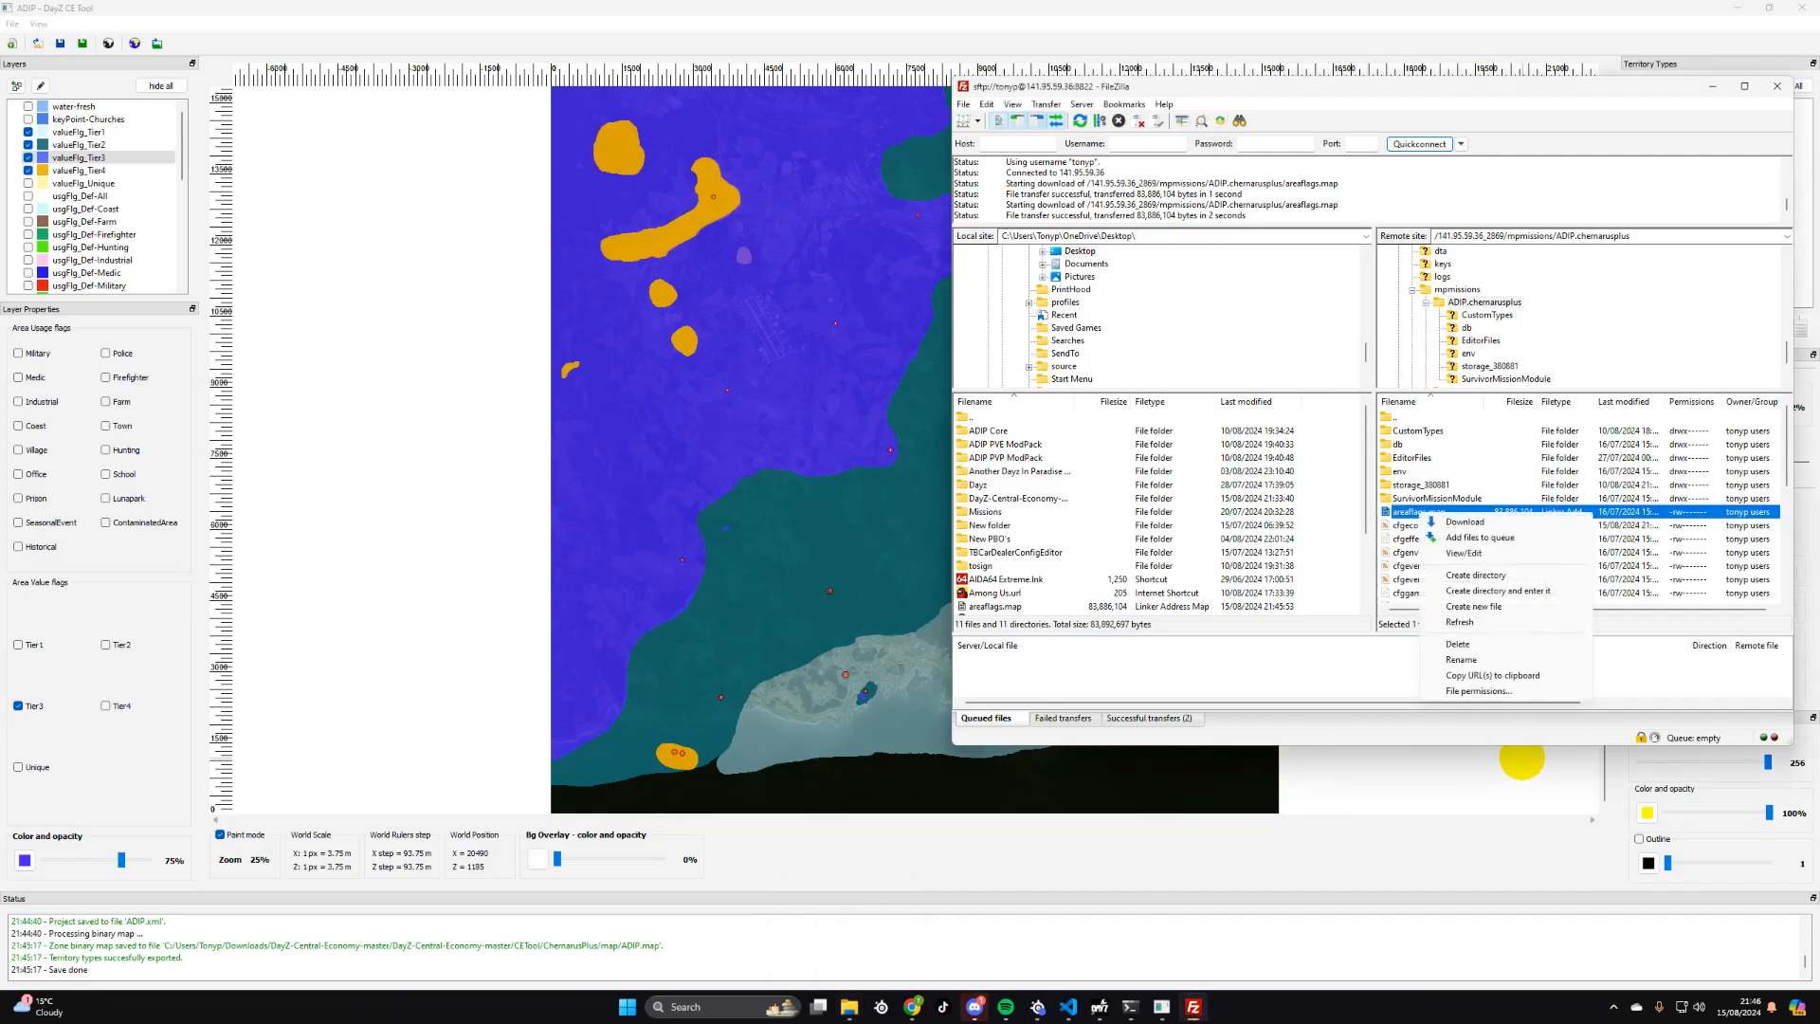
pyautogui.click(1458, 645)
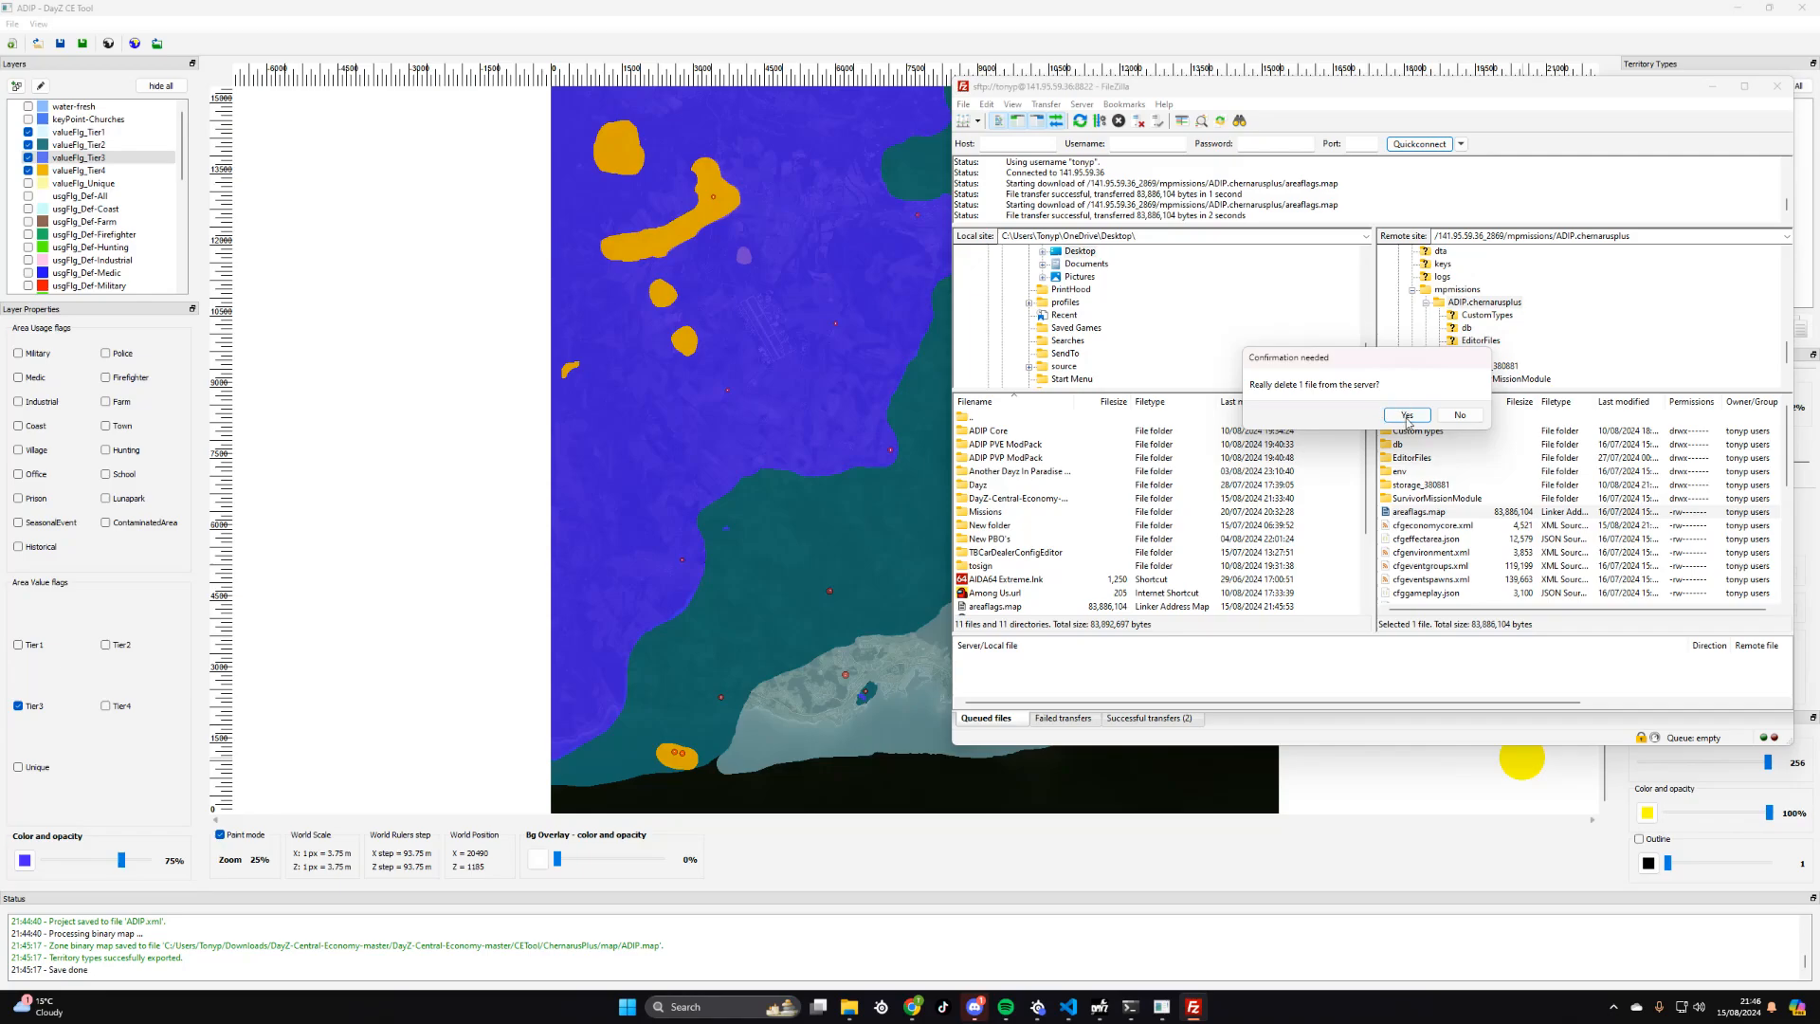
pyautogui.click(1407, 414)
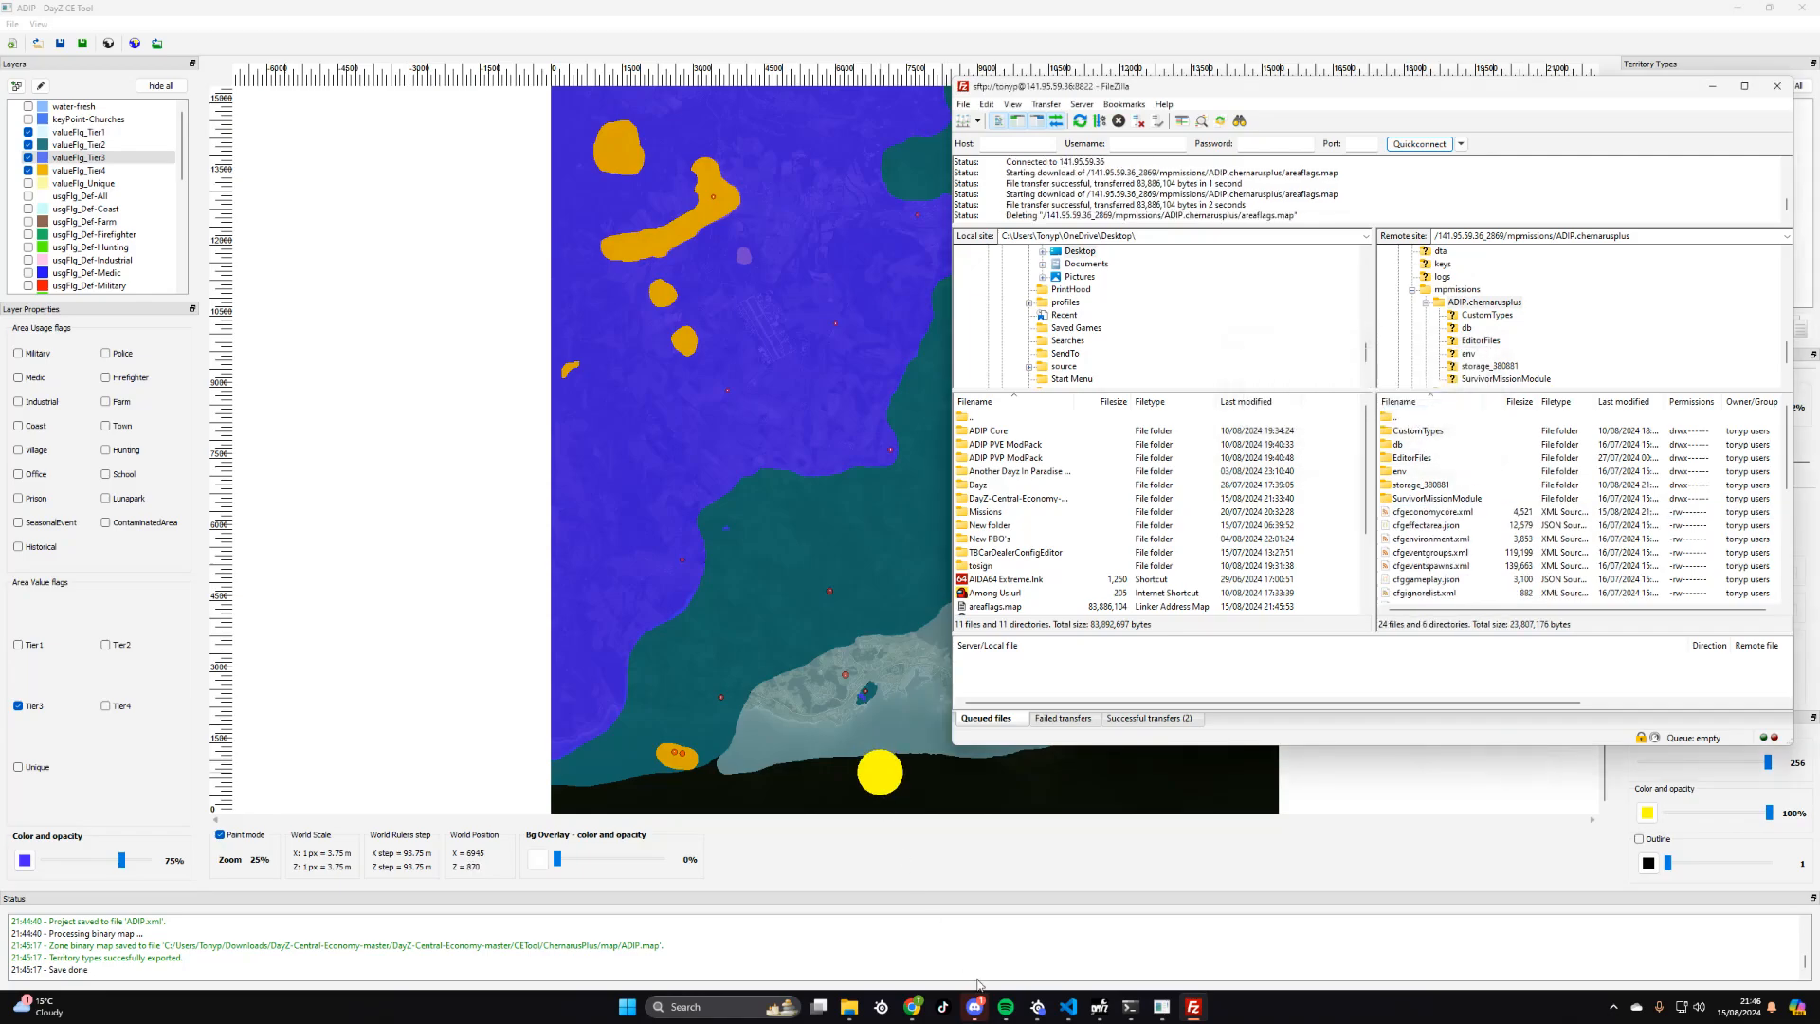
# - Switch to File Explorer and open the exported map folder under DayZ-Central-Economy-master, CETool, ChernarusPlus
pyautogui.click(850, 1009)
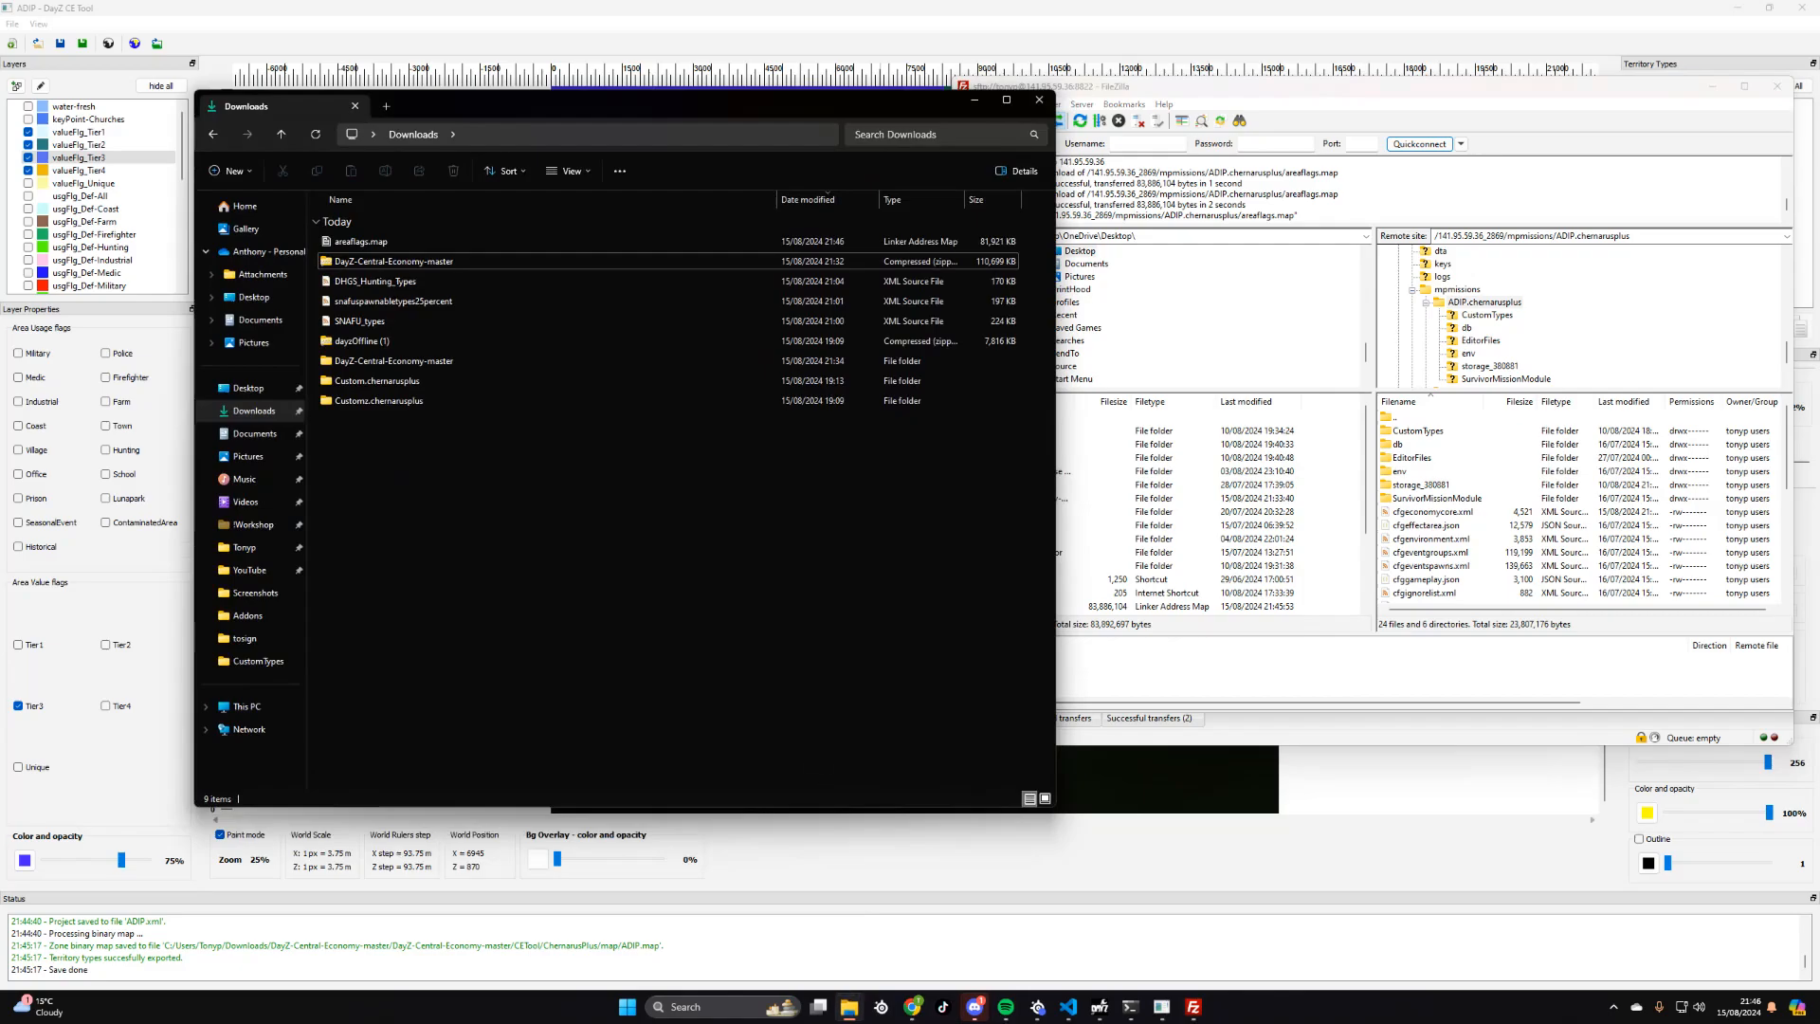
pyautogui.doubleClick(377, 364)
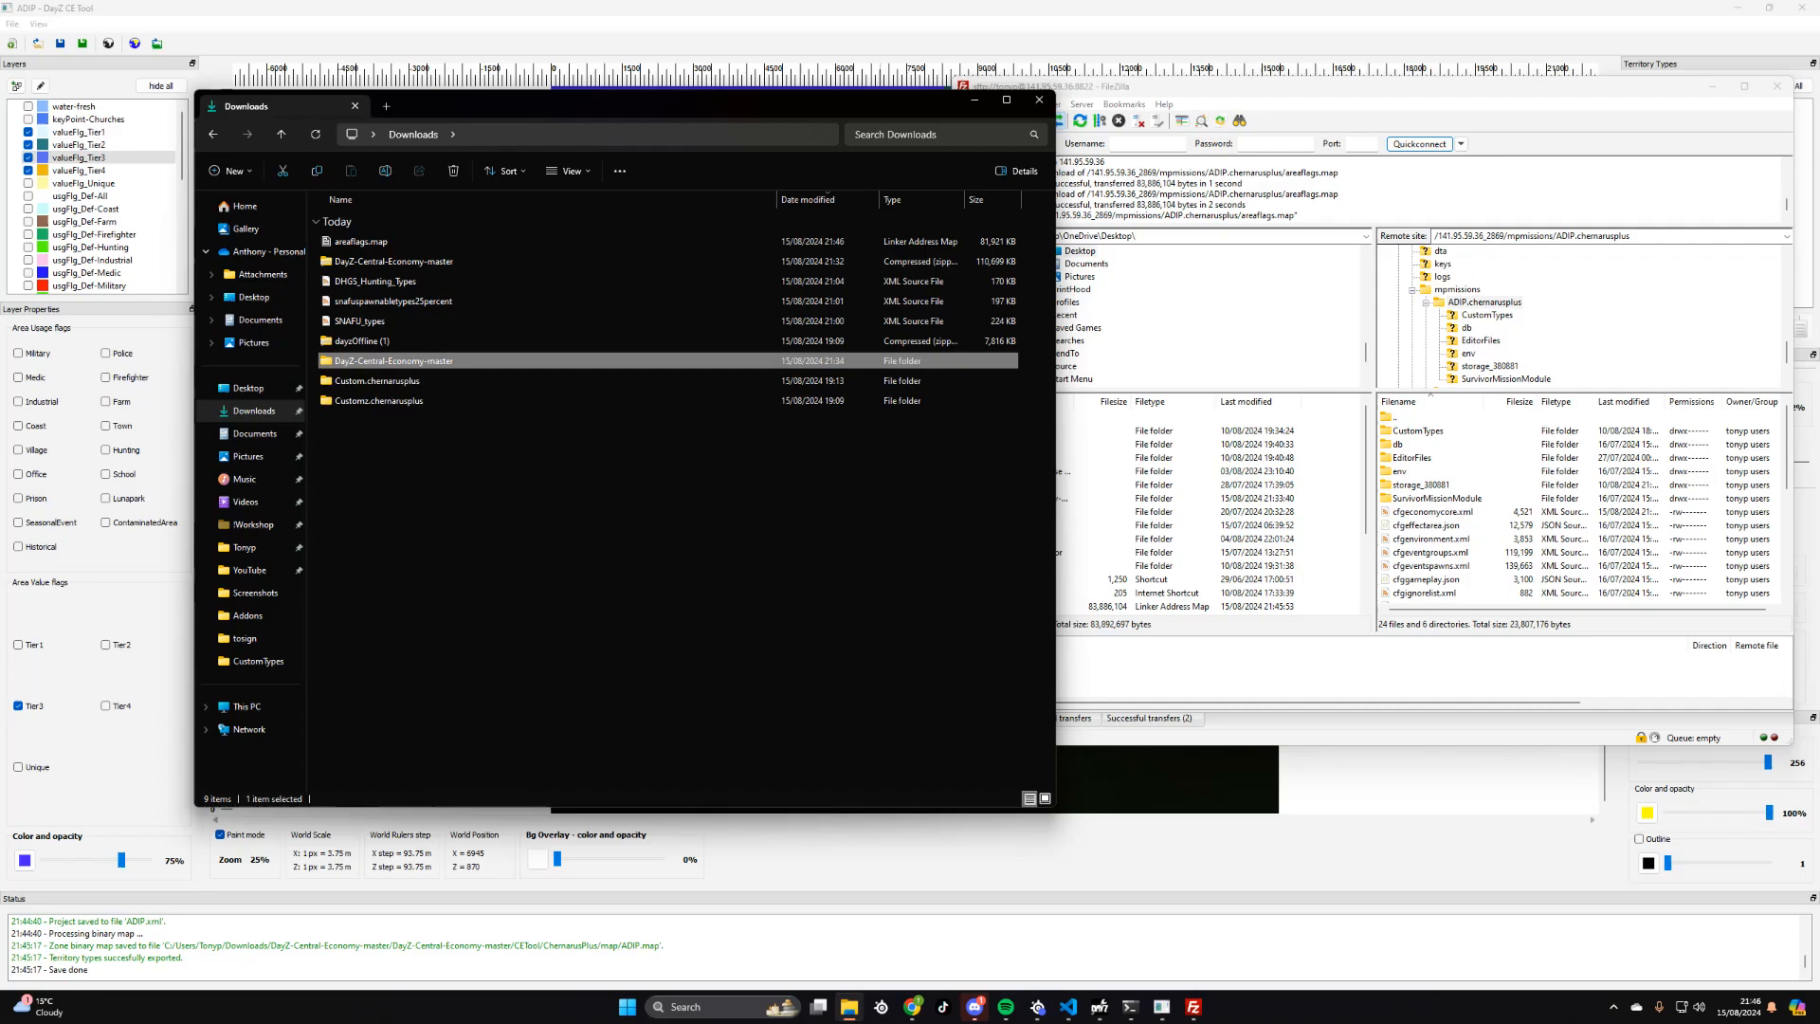
pyautogui.doubleClick(380, 242)
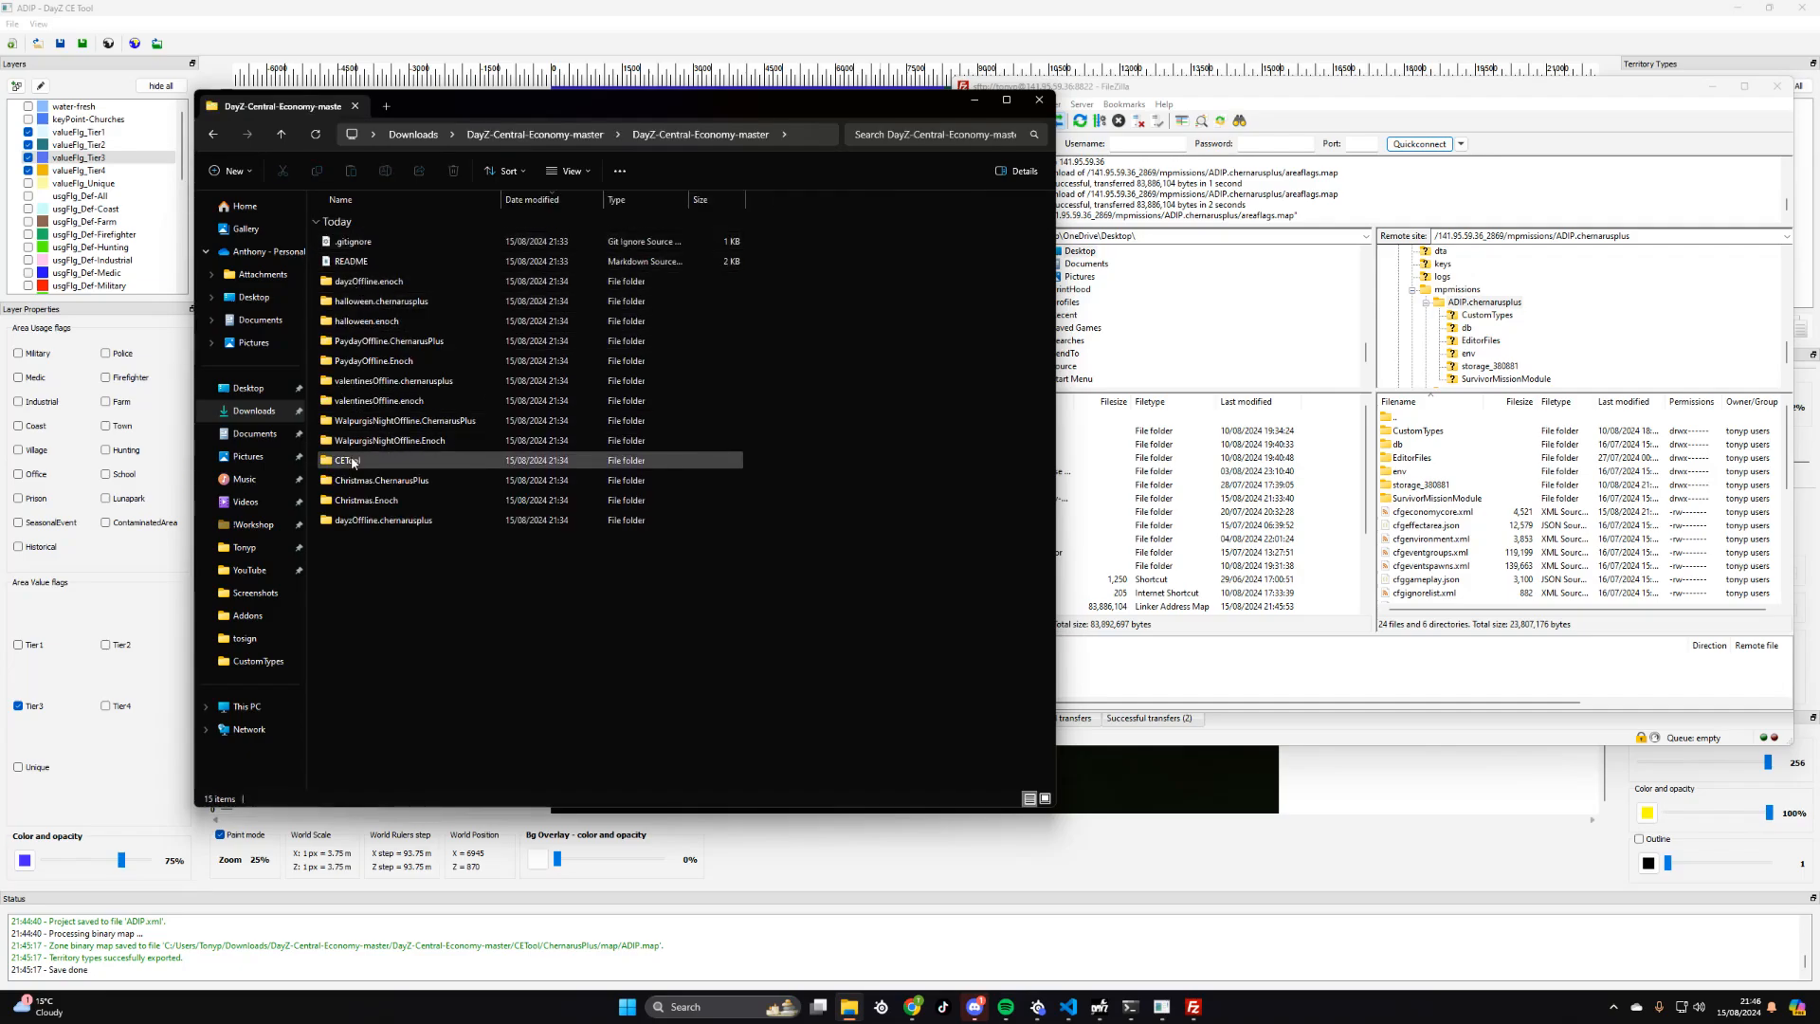
pyautogui.doubleClick(352, 461)
pyautogui.click(360, 242)
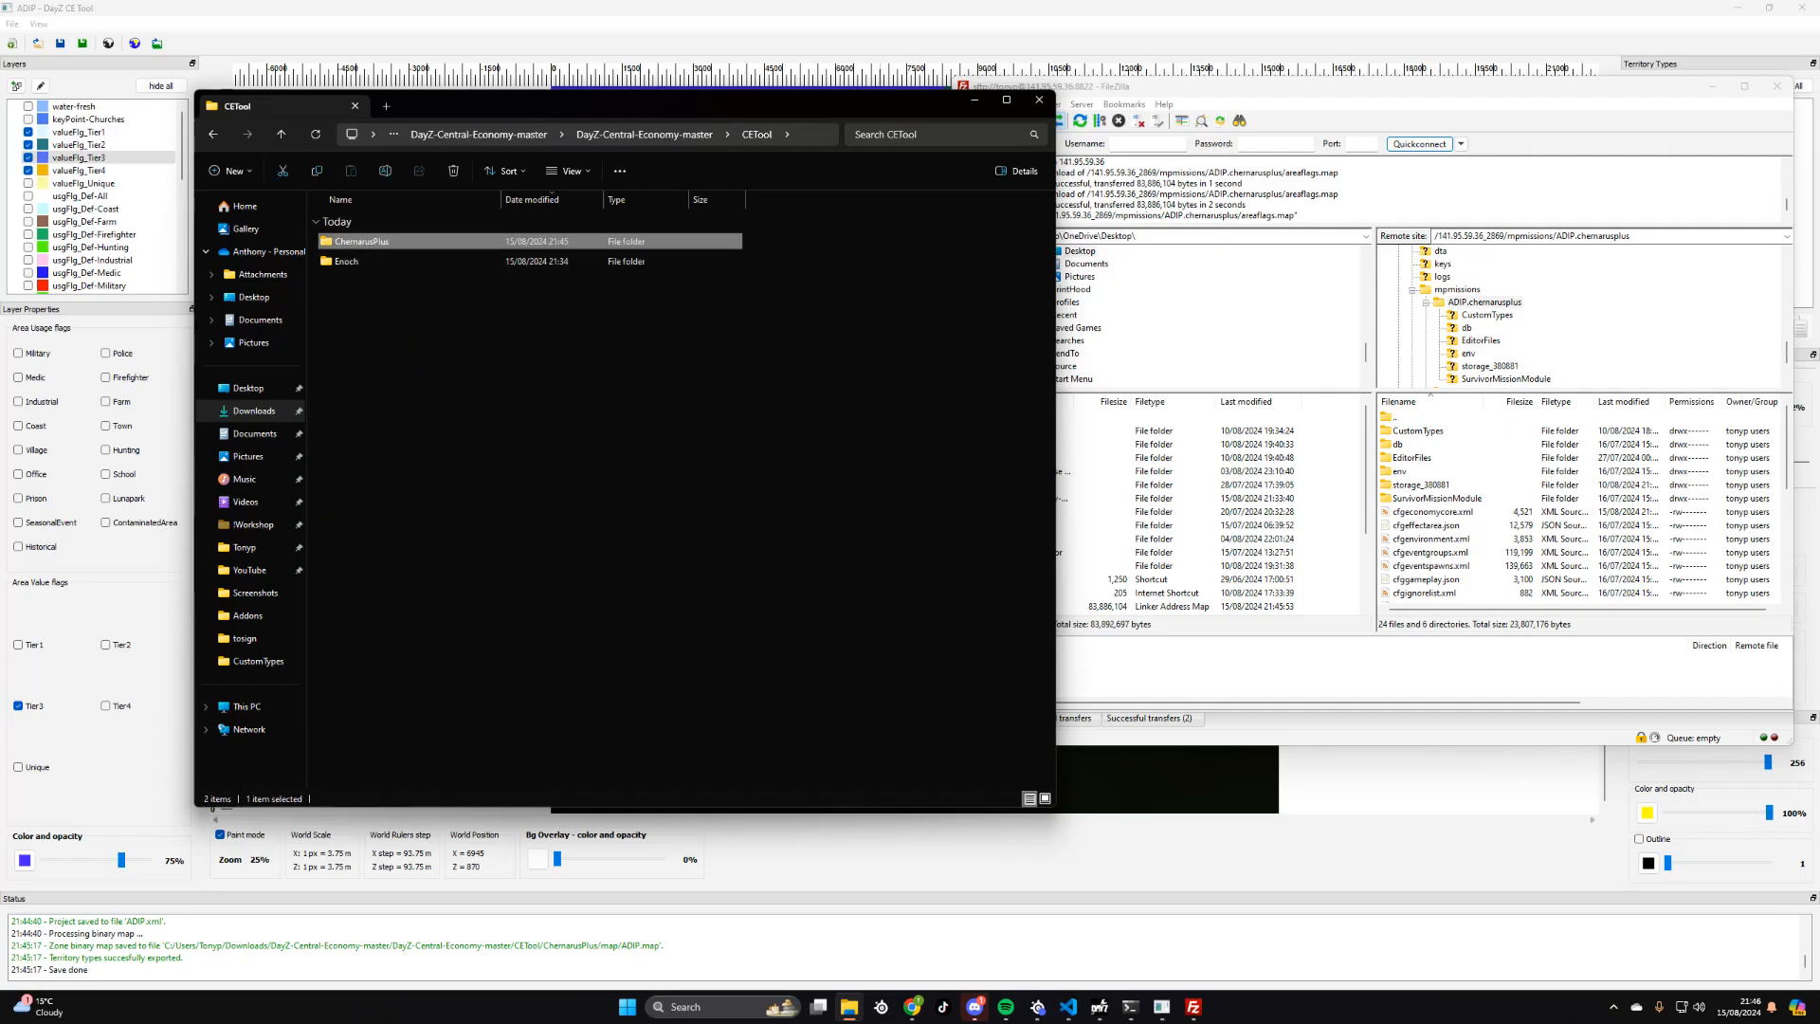
pyautogui.doubleClick(356, 241)
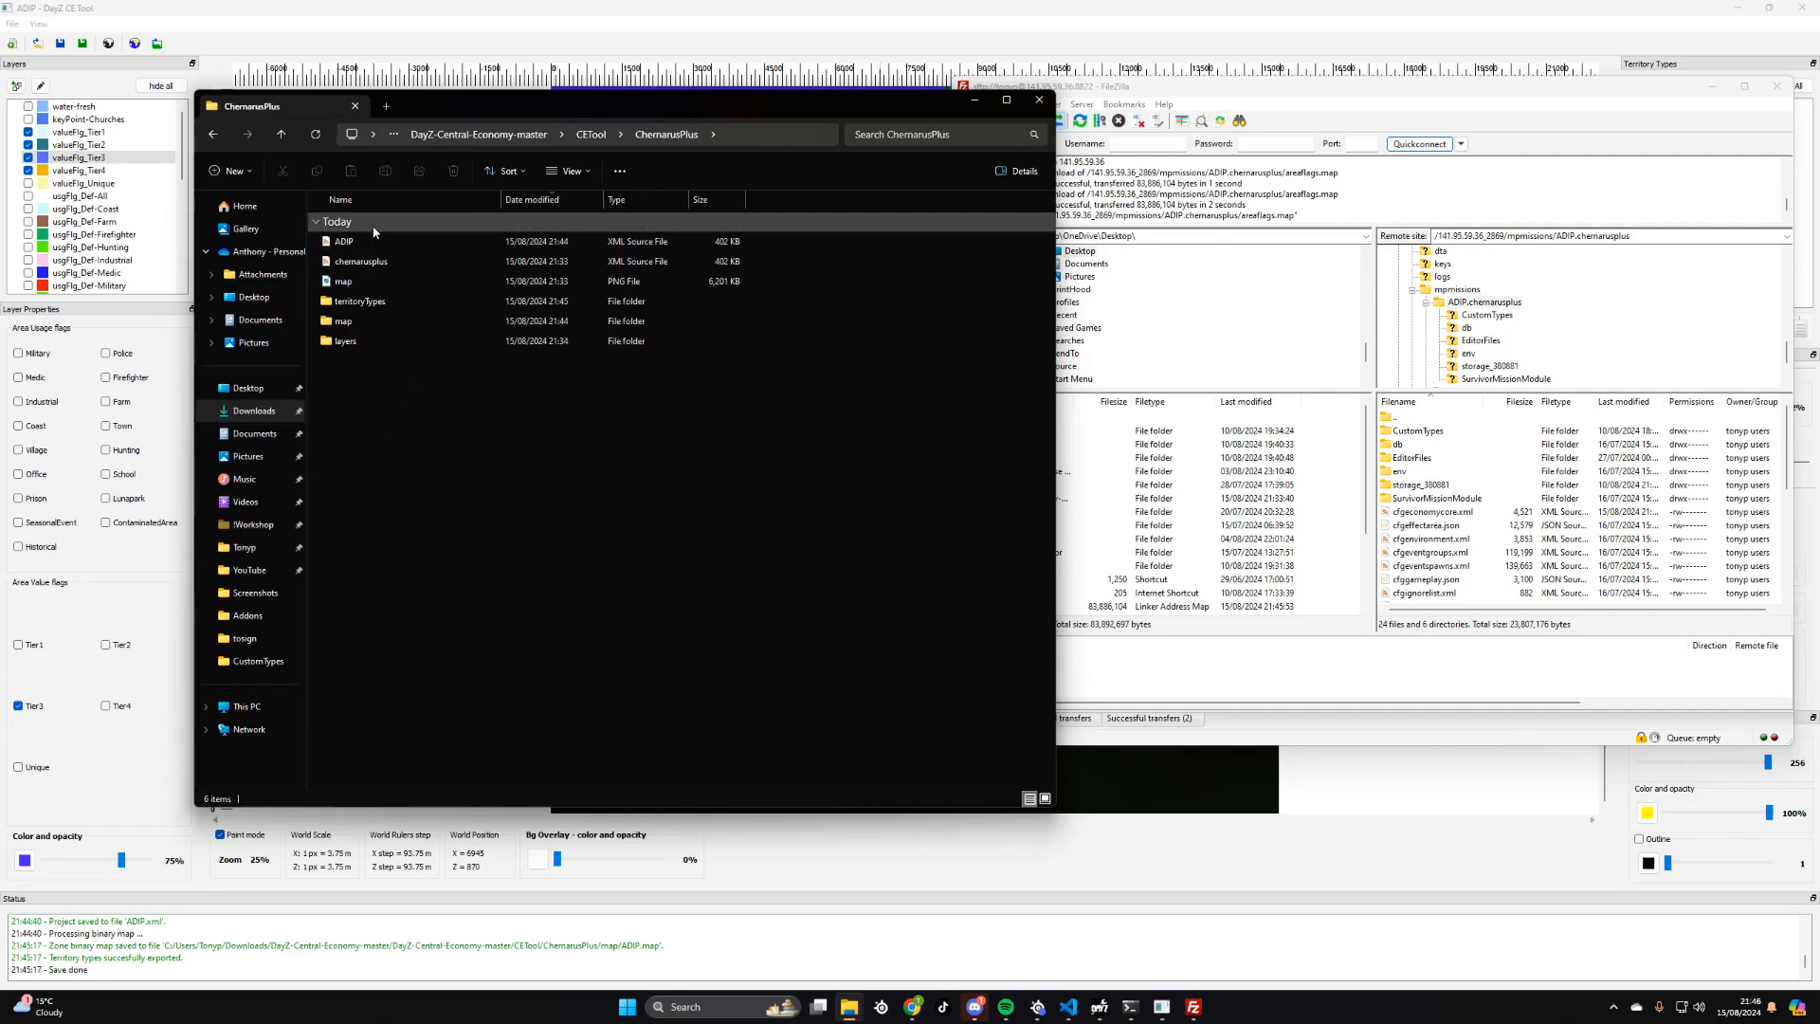
pyautogui.doubleClick(349, 323)
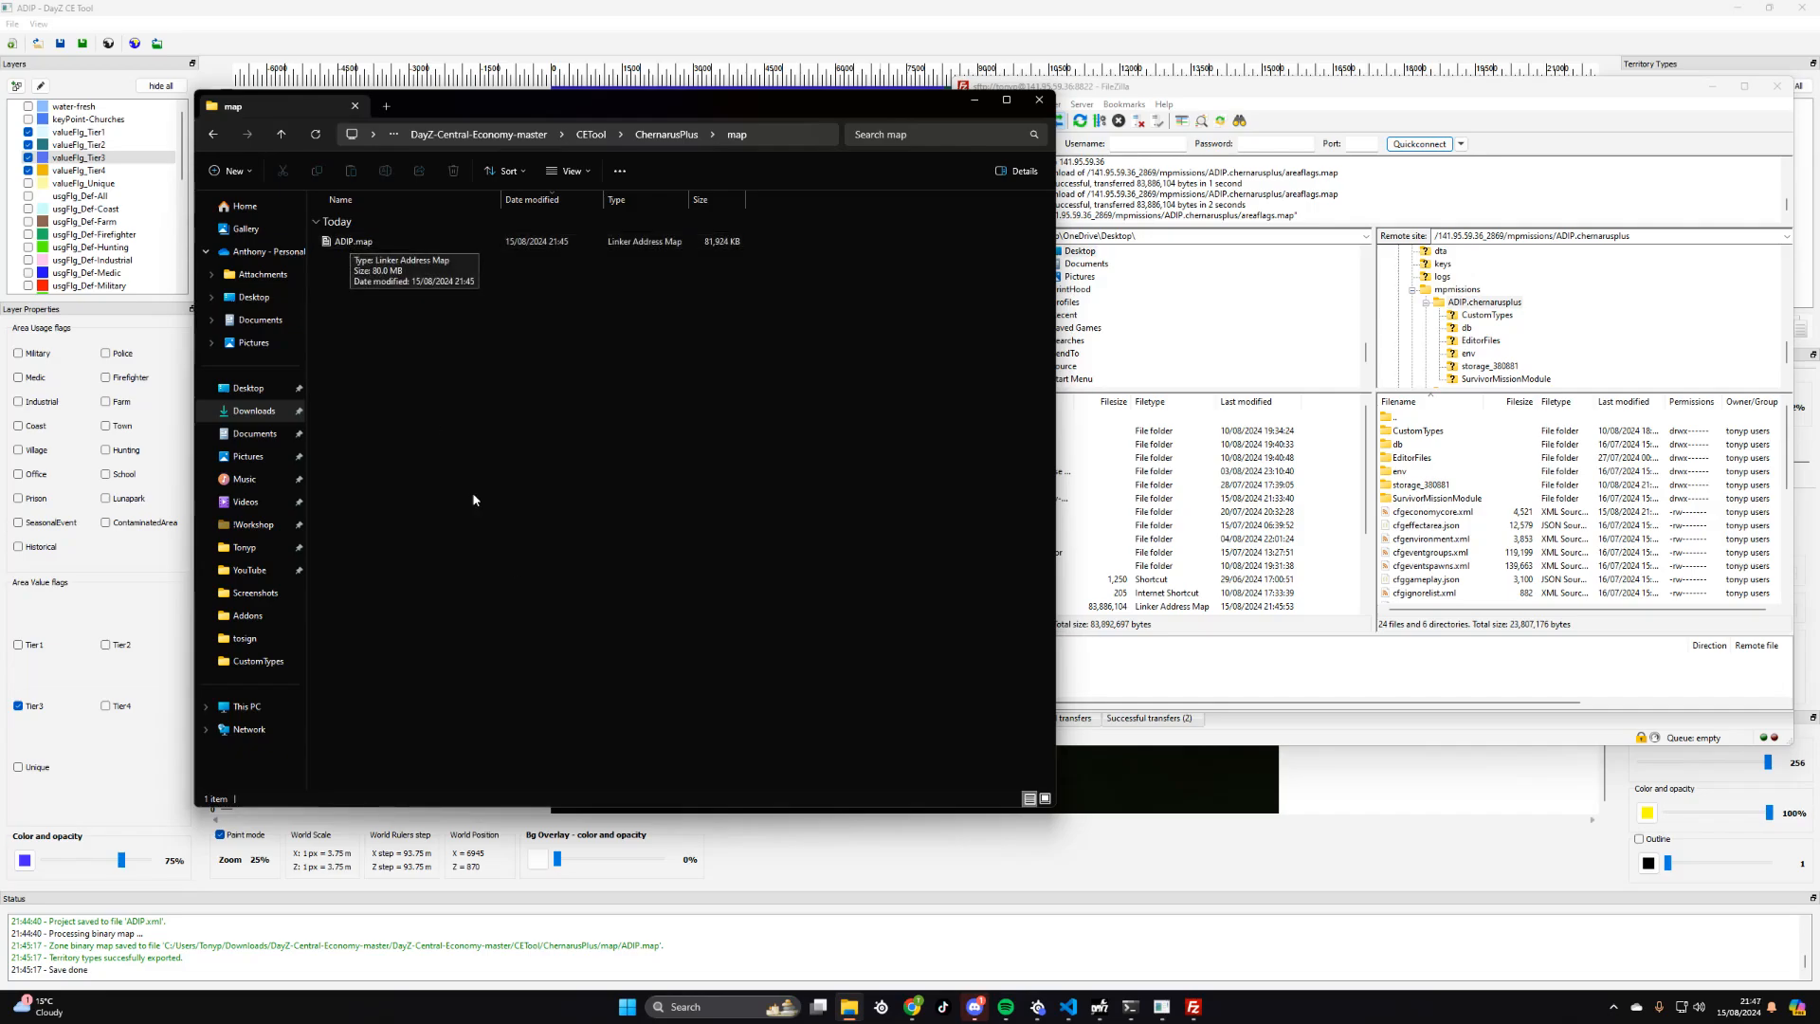
# - Rename the exported ADIP.map to areaflags.map, copying the name from the backup file in a second Downloads window
pyautogui.rightClick(854, 1010)
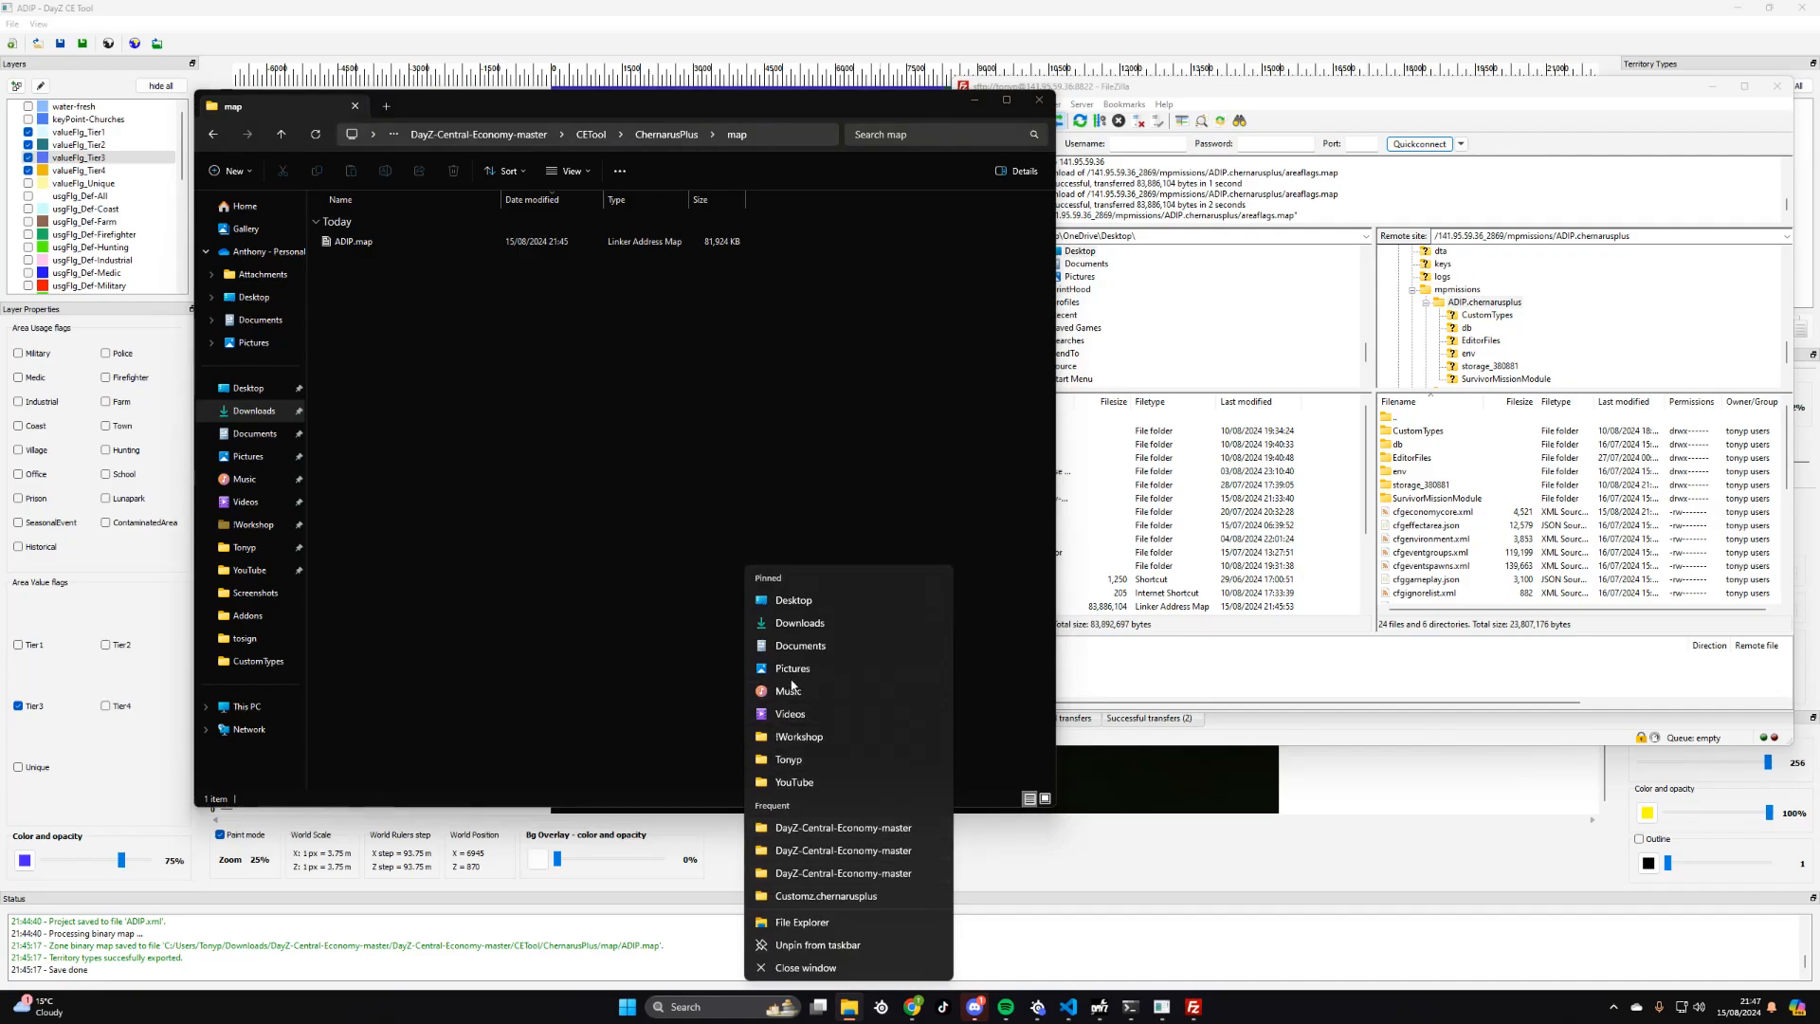
pyautogui.click(797, 622)
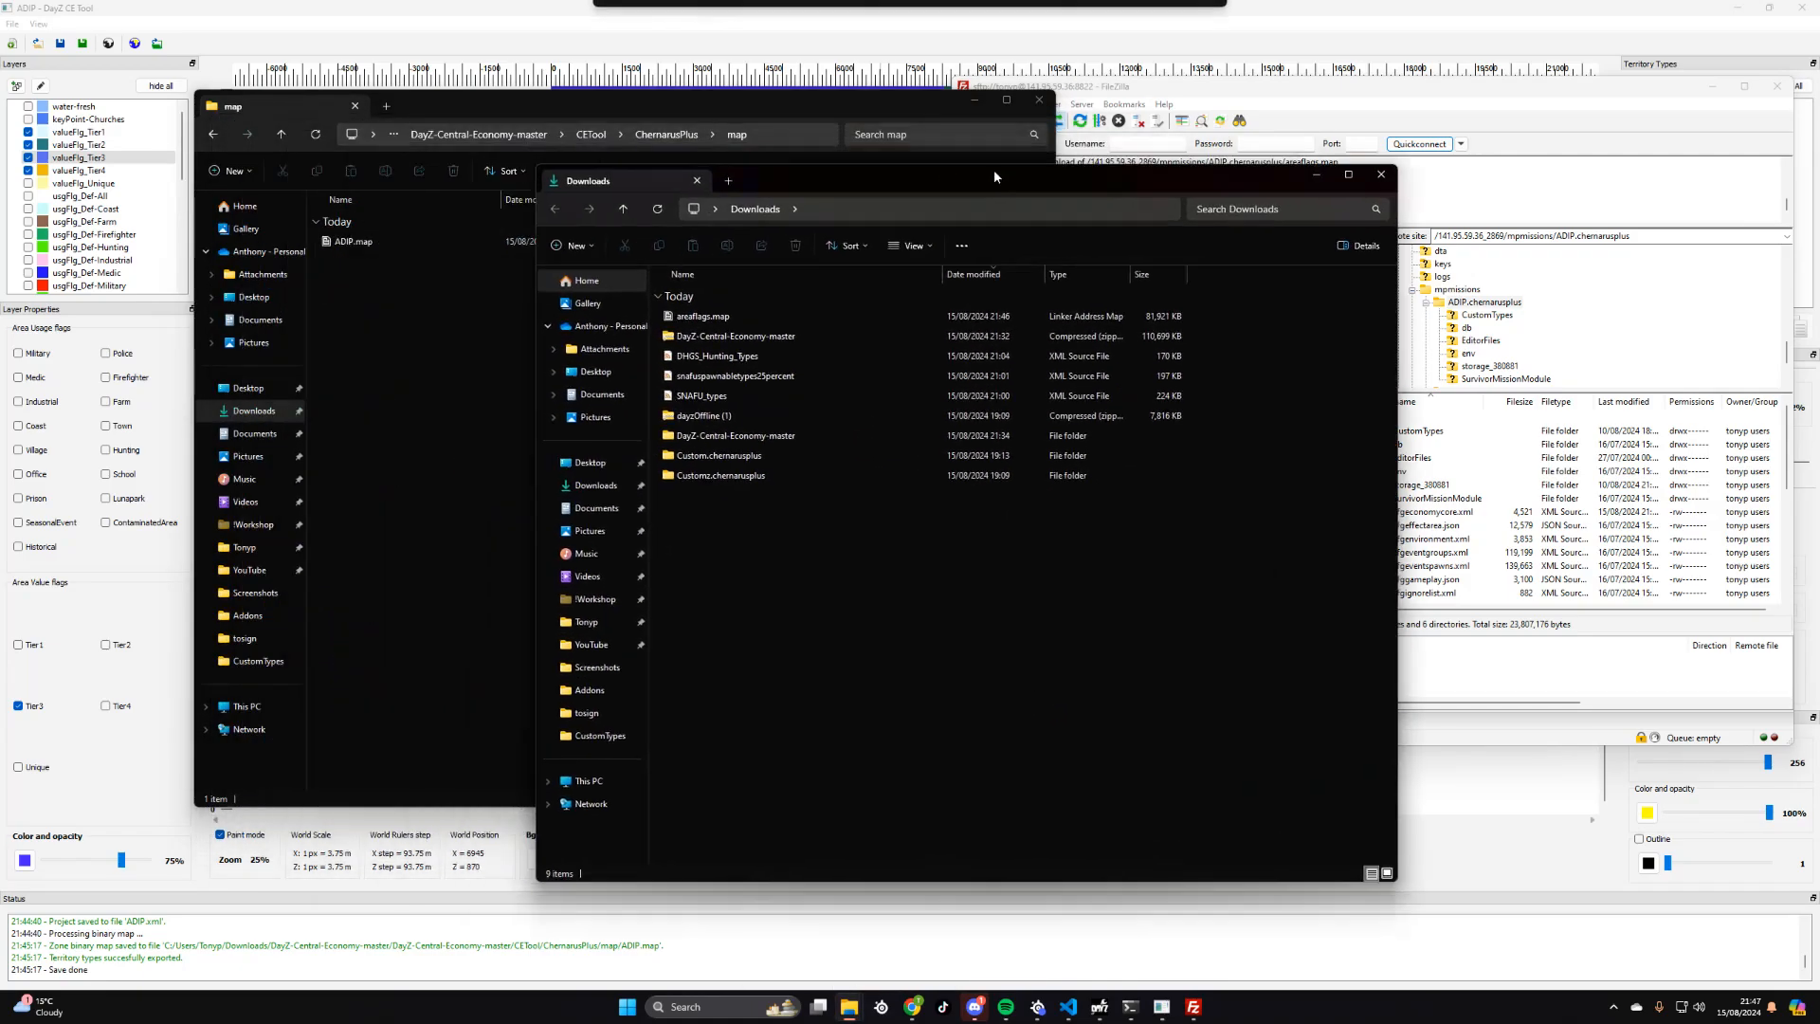
pyautogui.moveTo(994, 168); pyautogui.dragTo(1411, 110)
pyautogui.click(1128, 256)
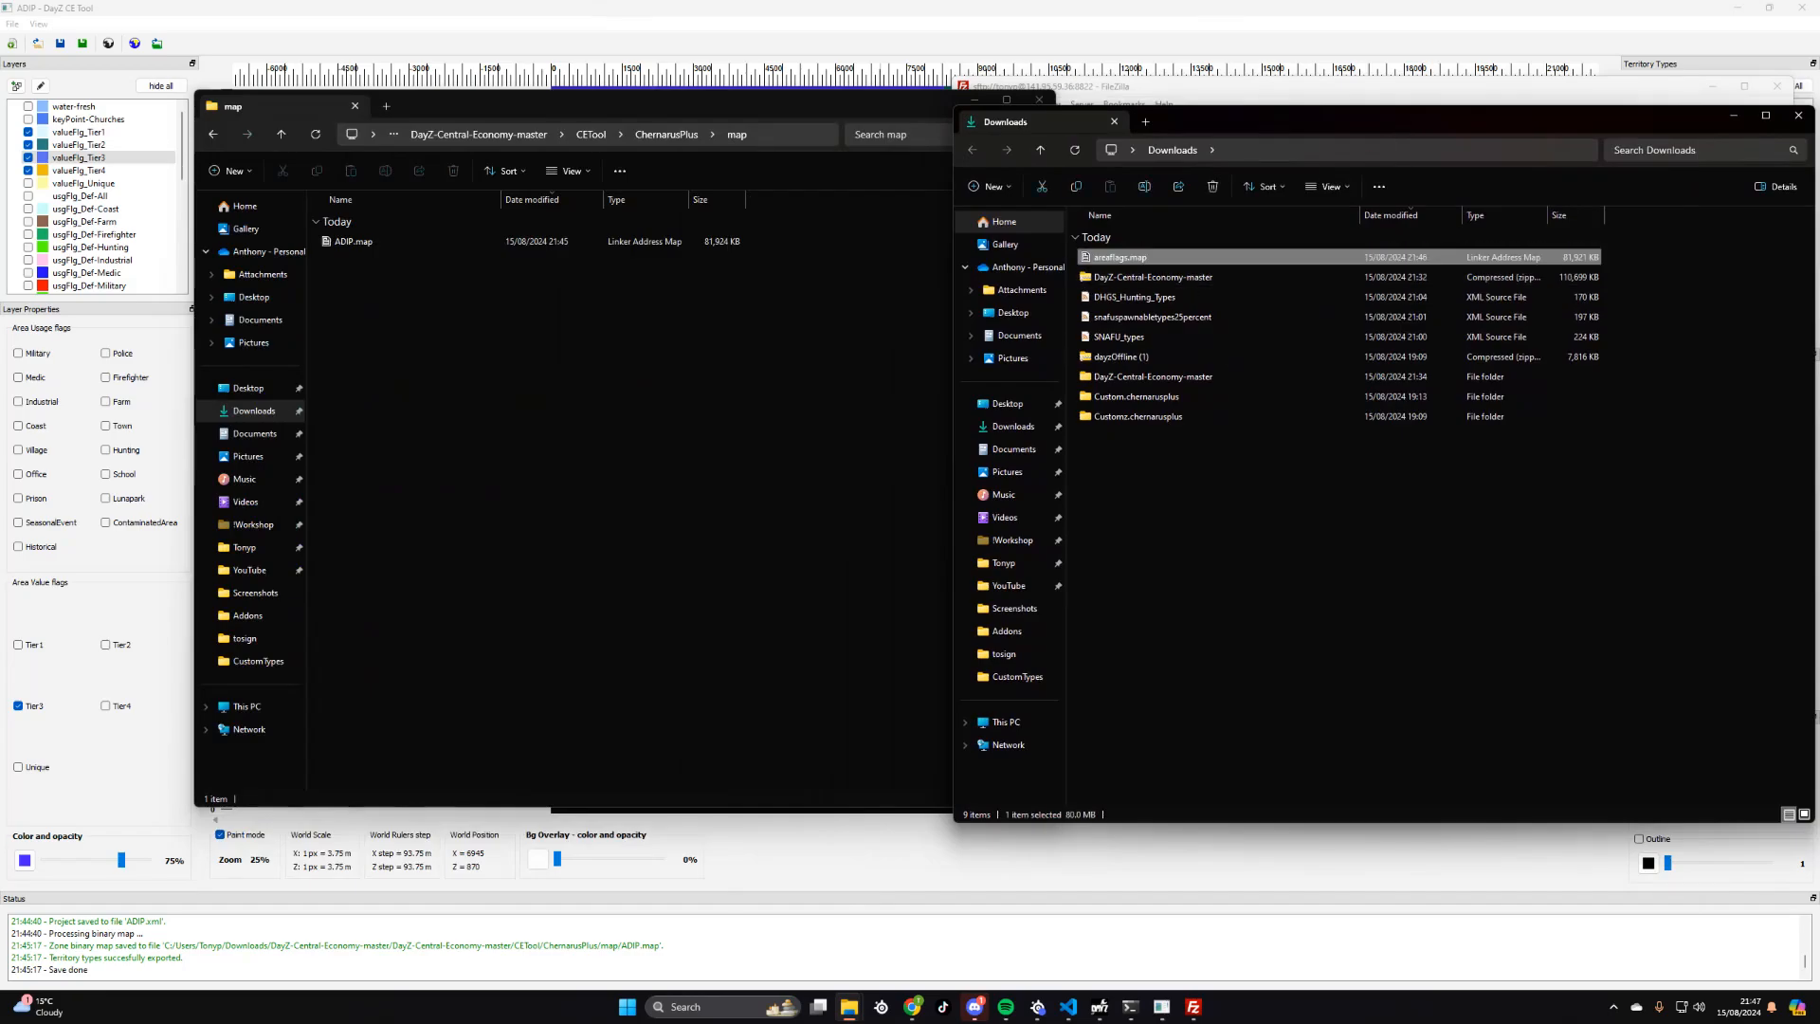
pyautogui.rightClick(1128, 257)
pyautogui.click(1164, 275)
pyautogui.hotkey('ctrl', 'c')
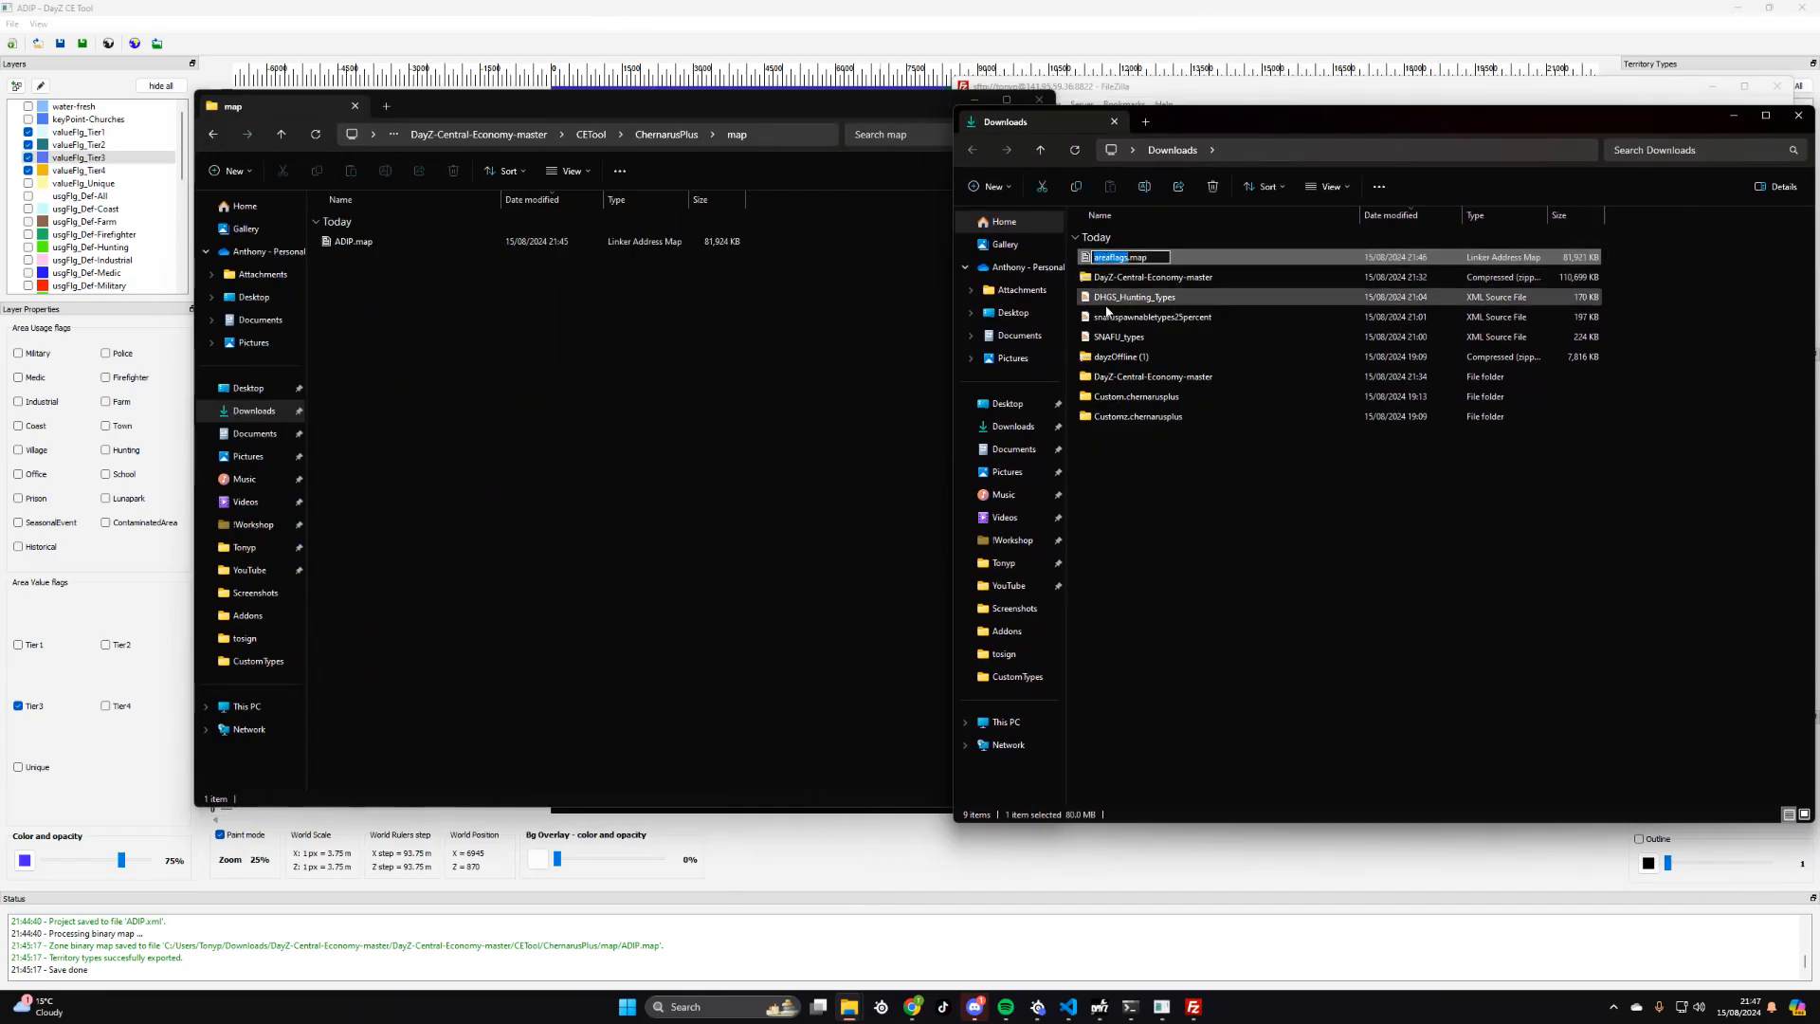
pyautogui.rightClick(352, 241)
pyautogui.click(414, 258)
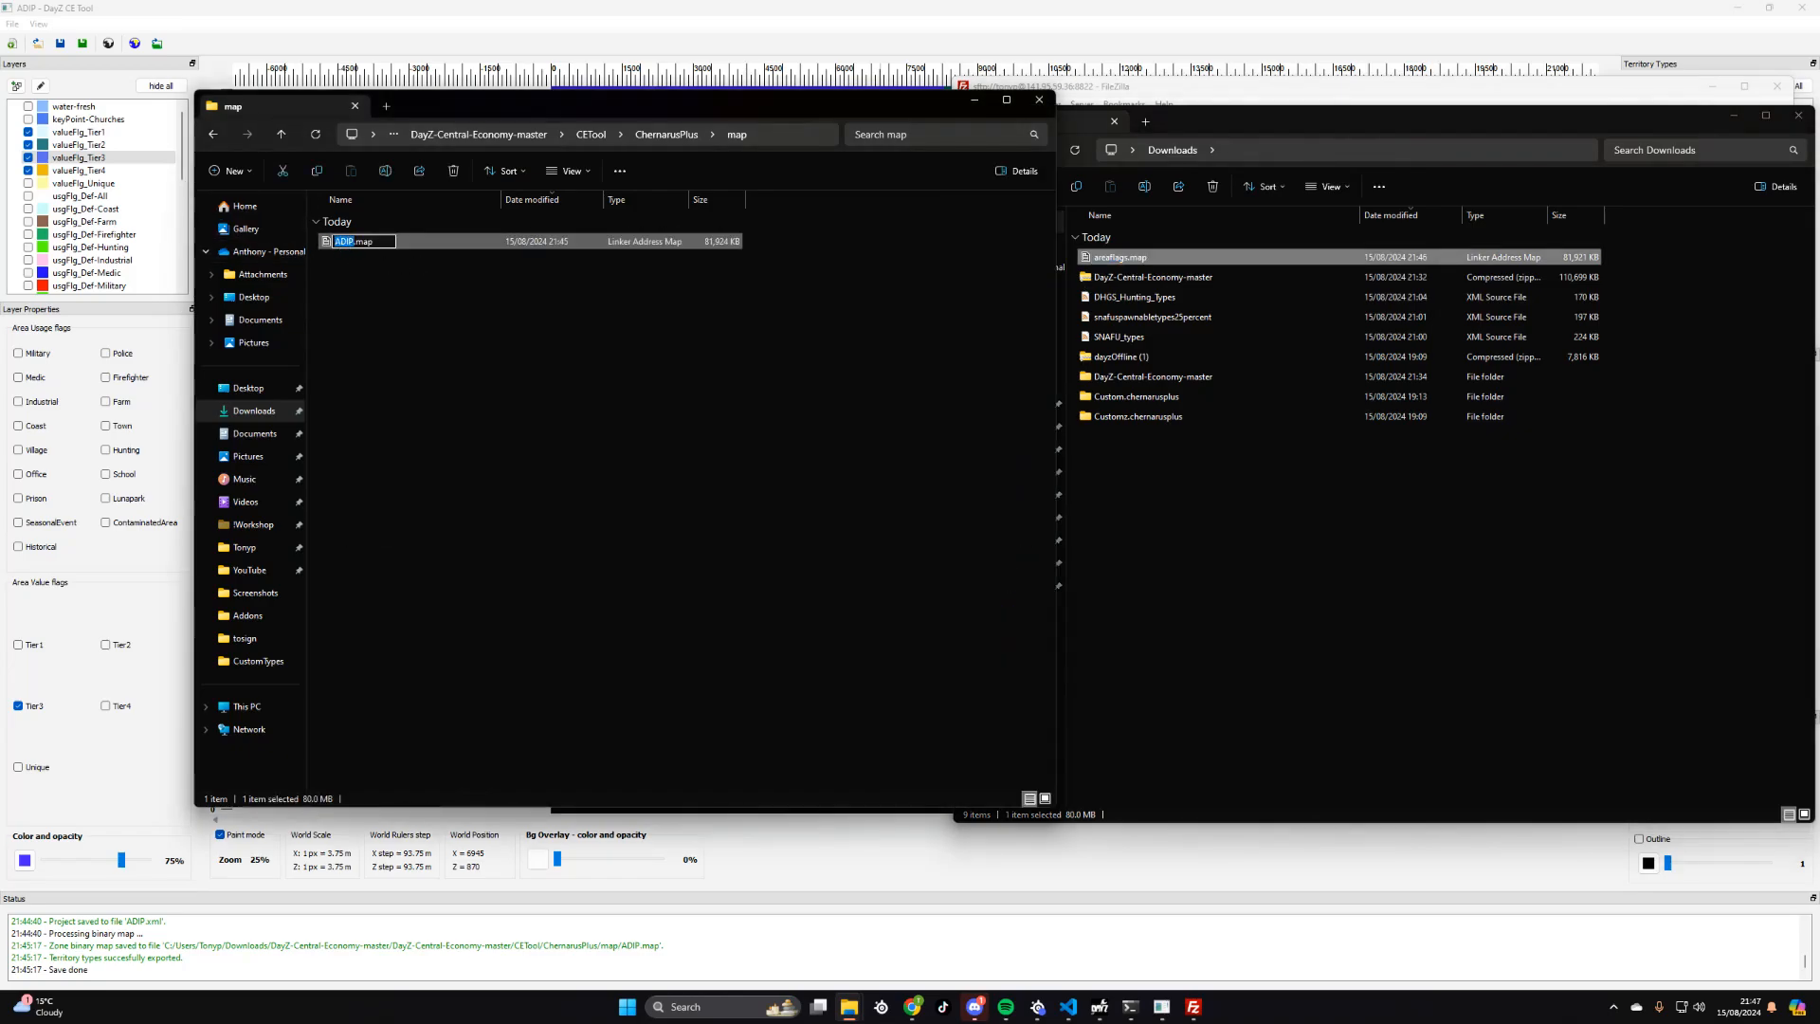
pyautogui.hotkey('ctrl', 'v')
pyautogui.click(512, 266)
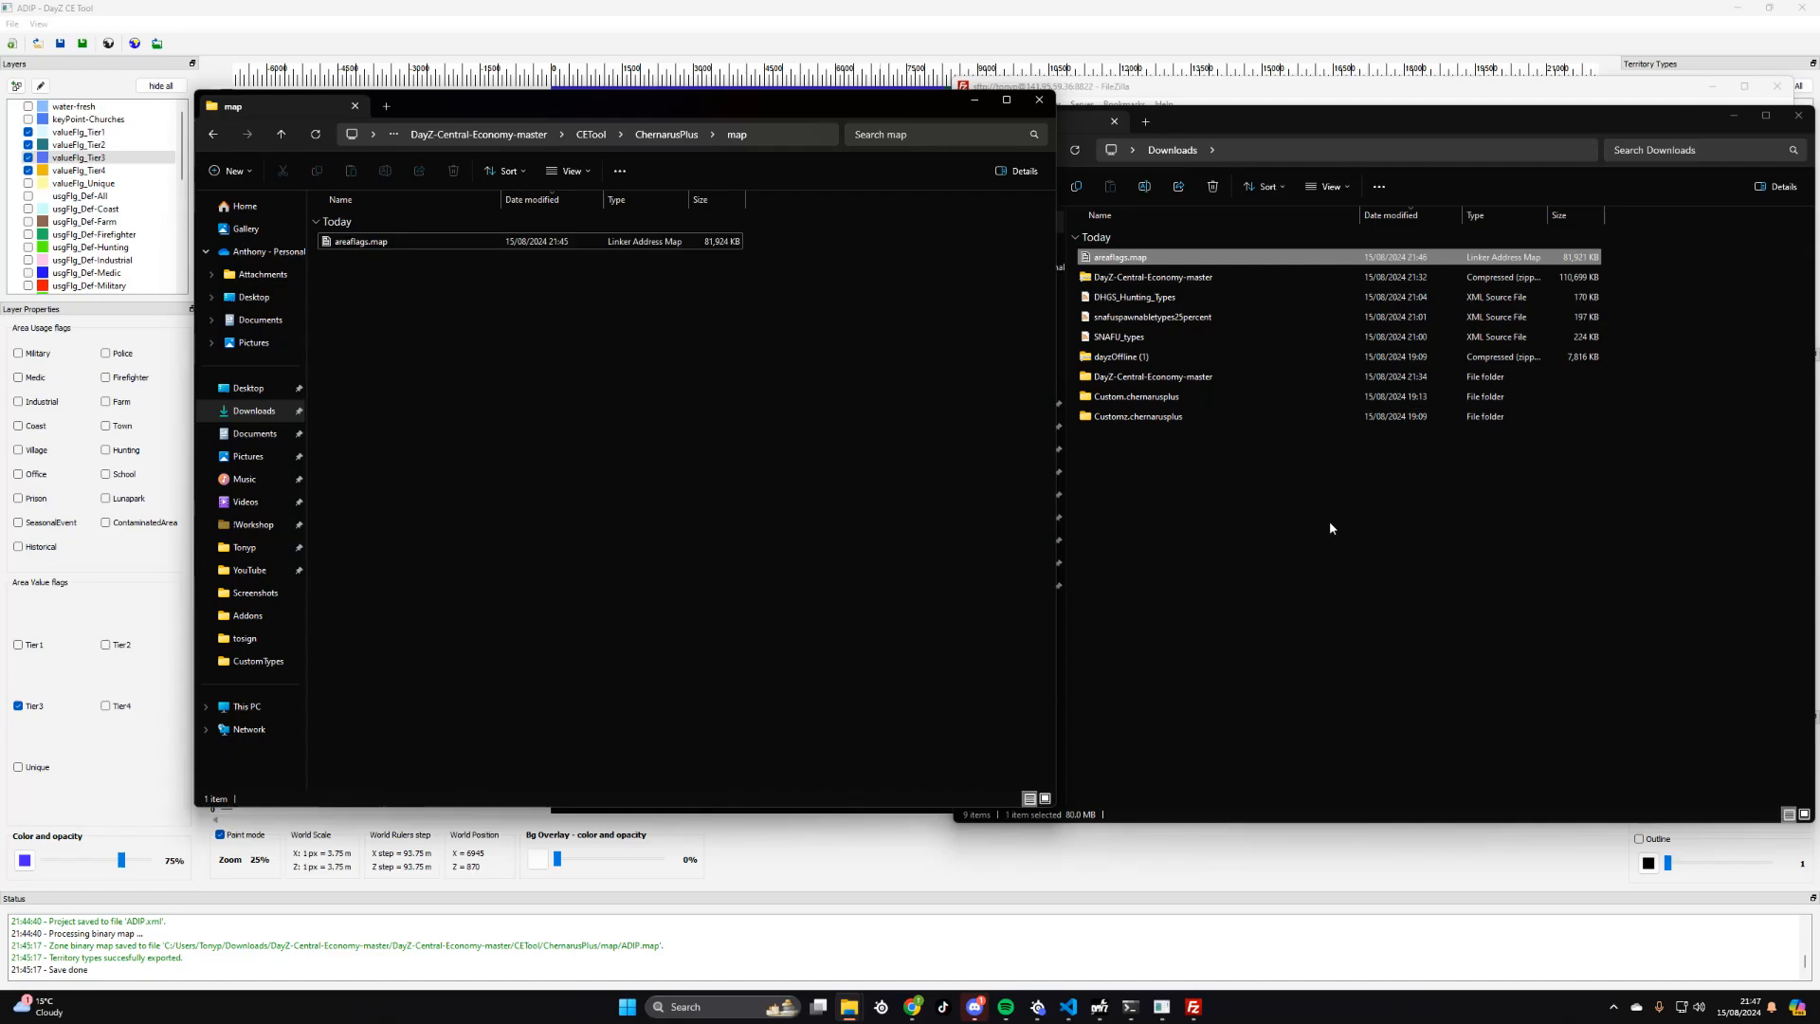
# - Upload the renamed areaflags.map to the remote ADIP.chernarusplus folder and minimise the File Explorer and FileZilla windows
pyautogui.click(1733, 115)
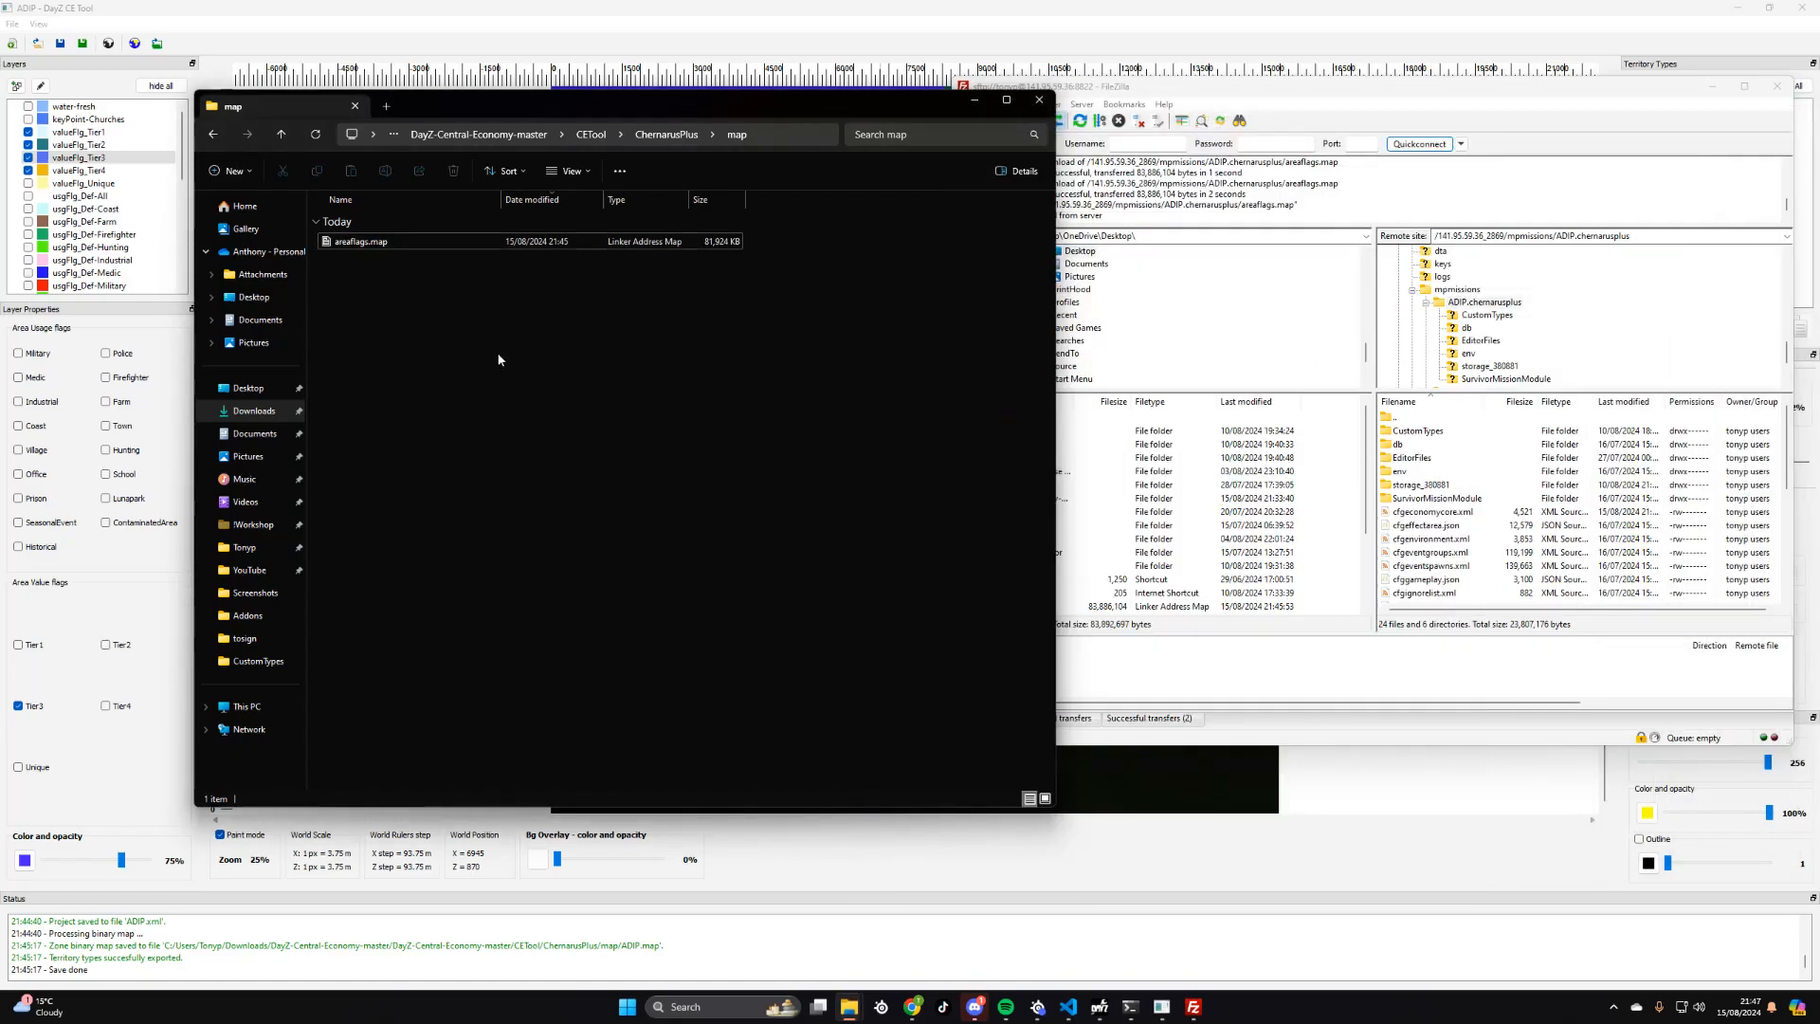
pyautogui.moveTo(346, 243); pyautogui.dragTo(1499, 495)
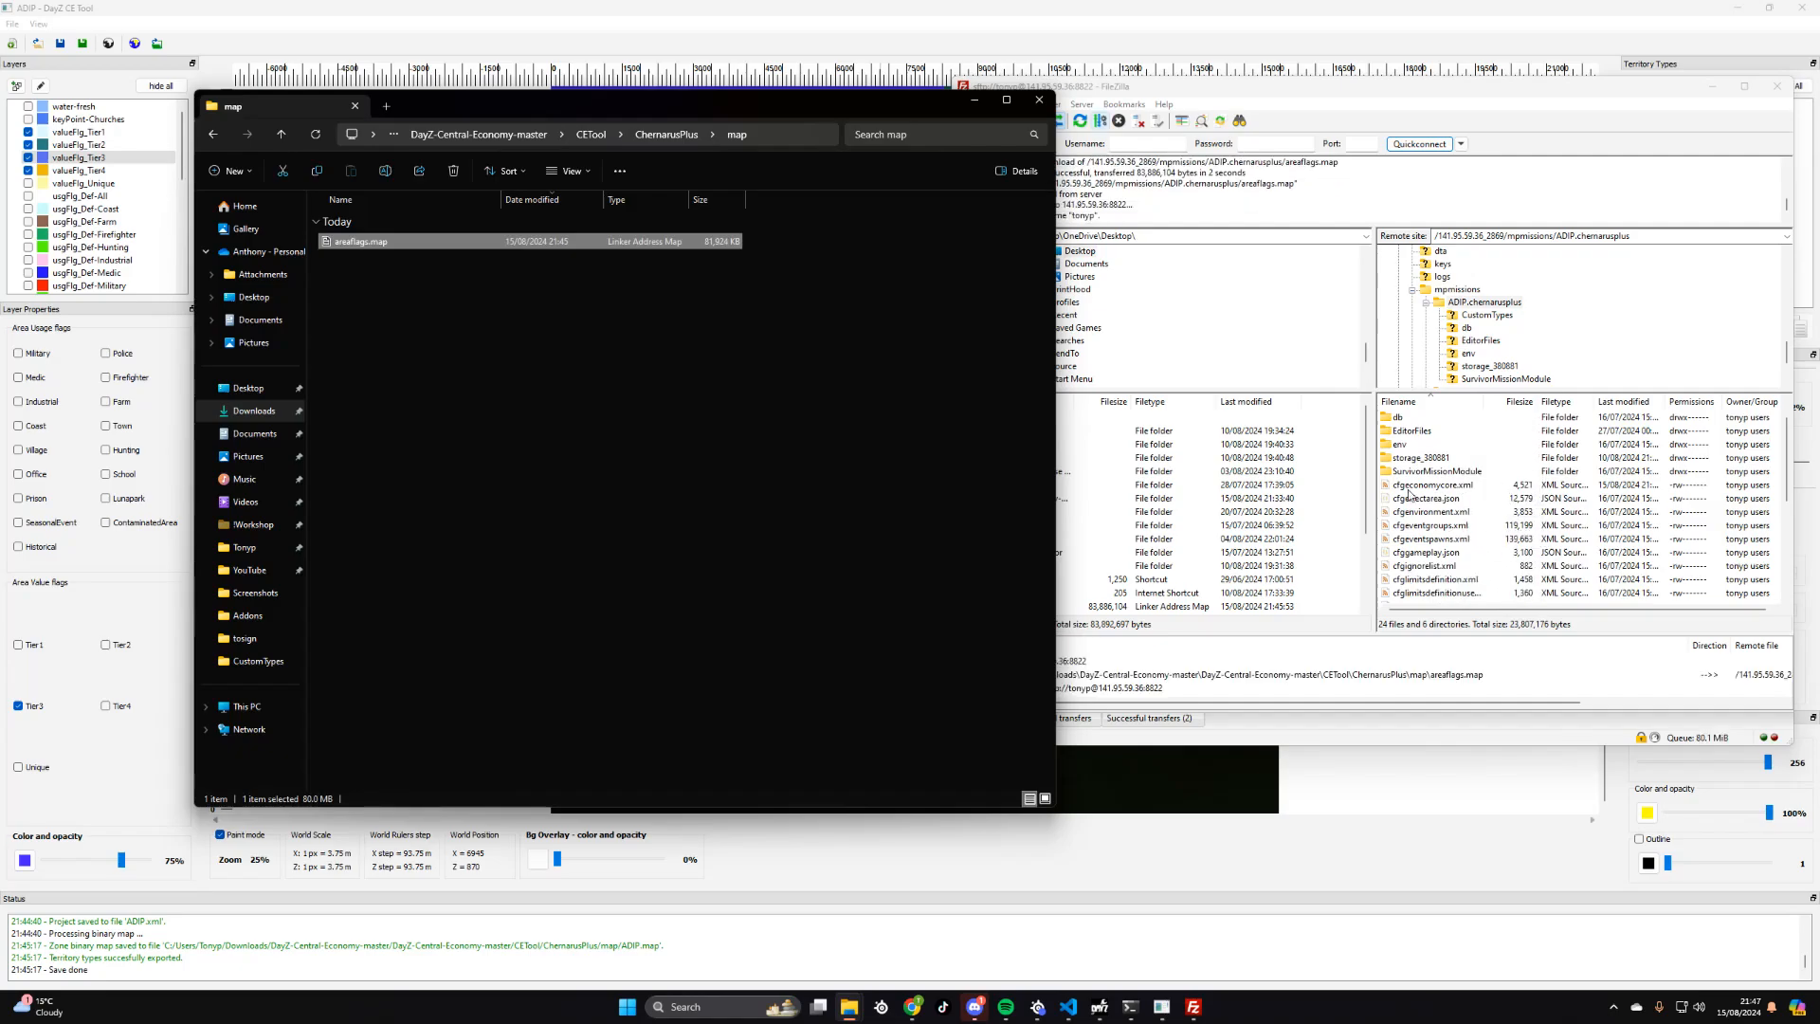
pyautogui.click(975, 100)
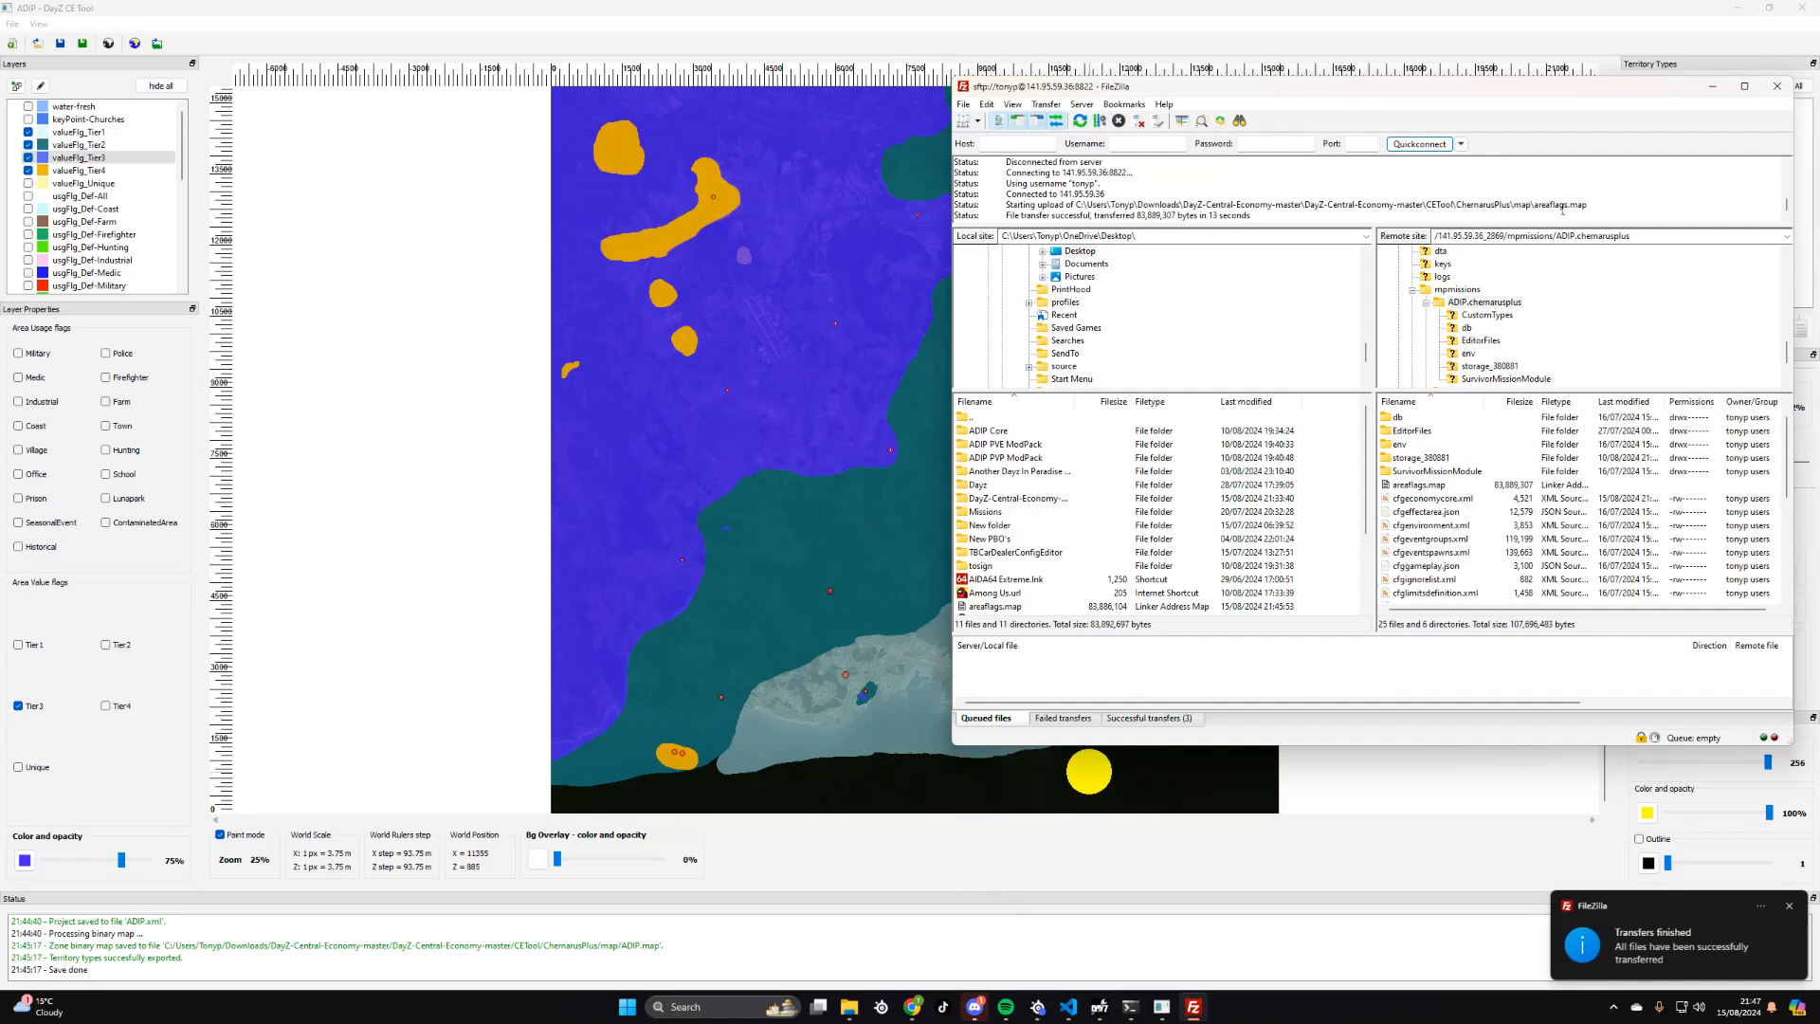
pyautogui.click(1712, 86)
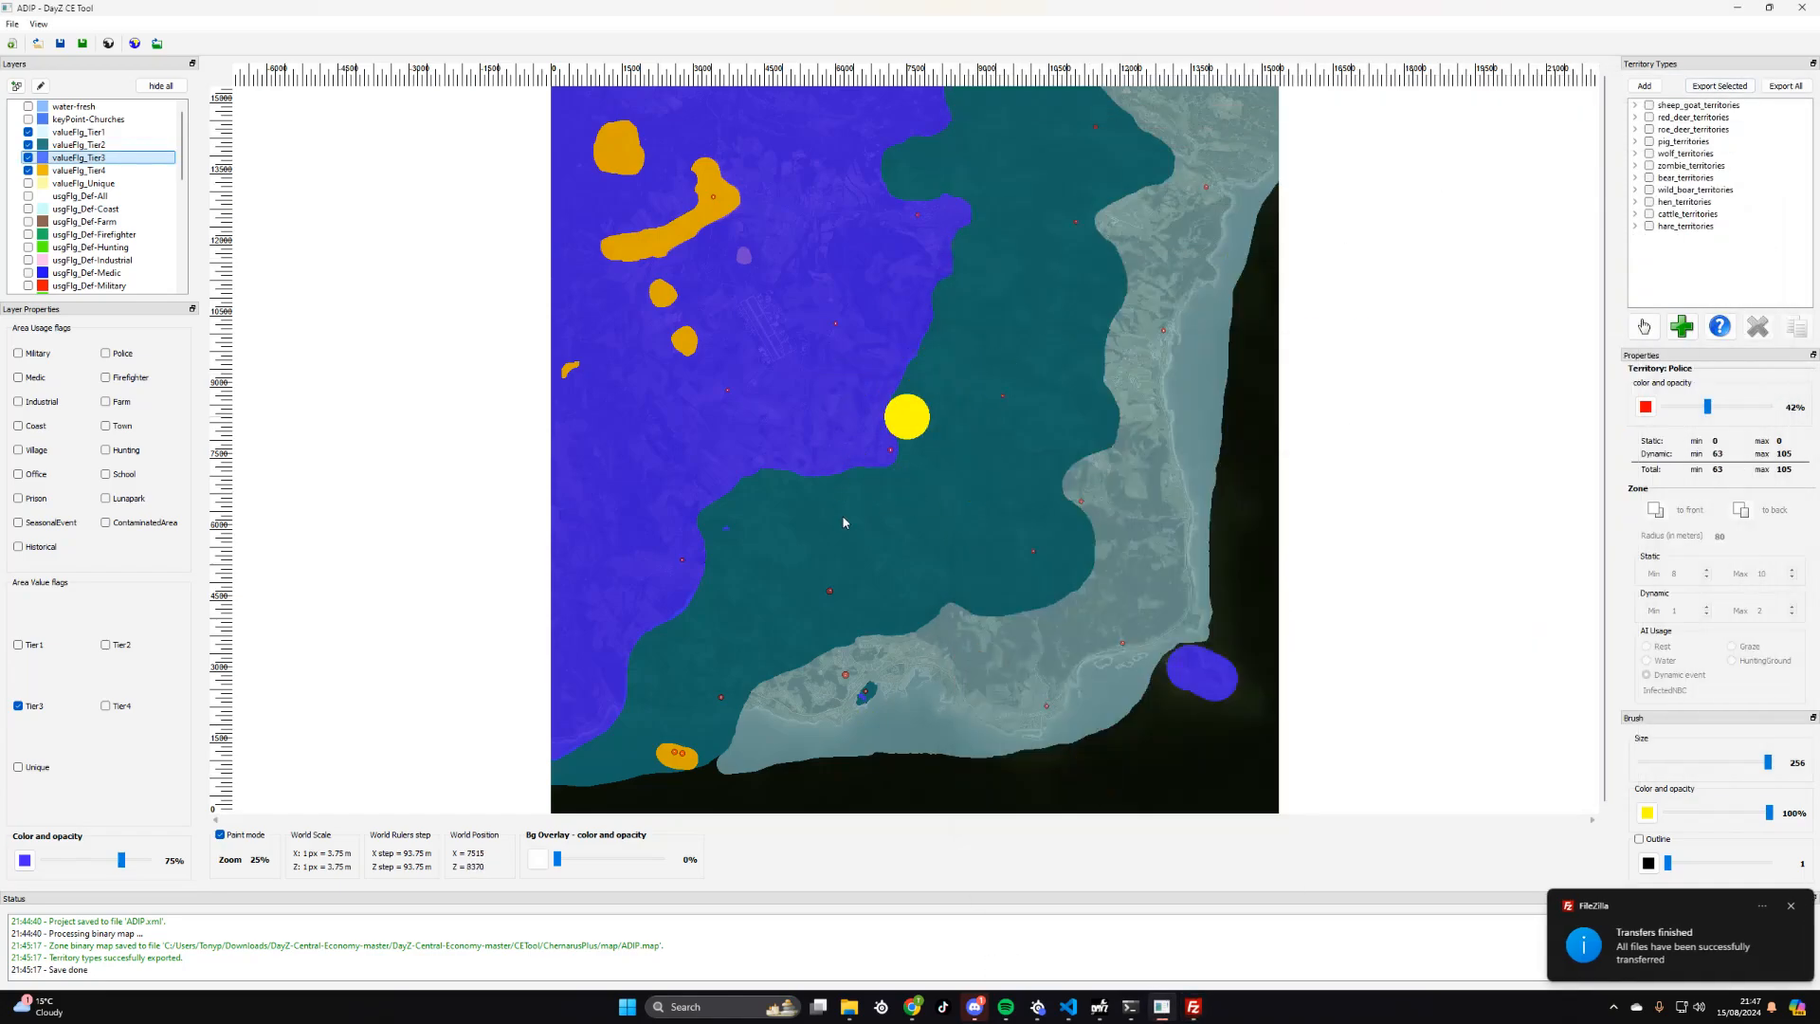